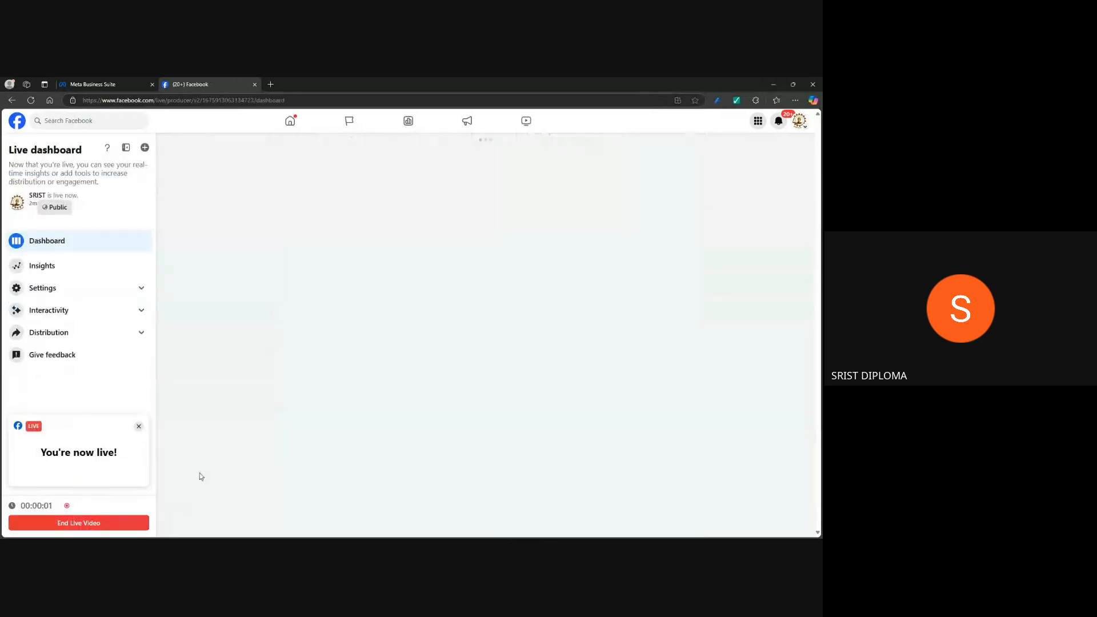
- Copy the live video's link for managing the stream on a second device from the Live dashboard
scroll(450, 408, down, 7)
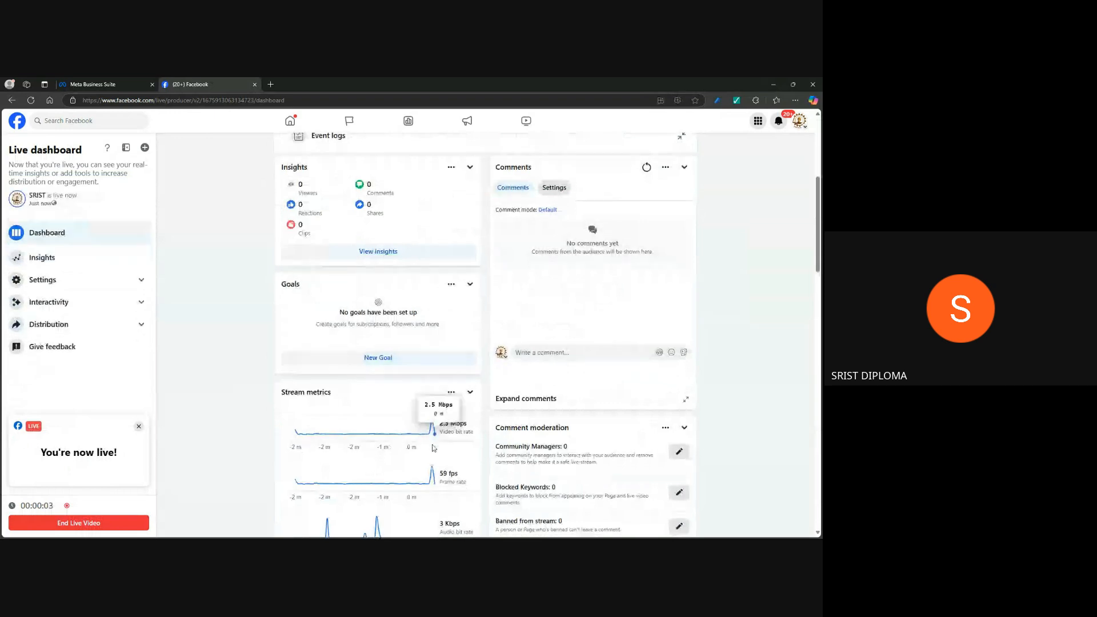
scroll(432, 469, down, 2)
click(465, 417)
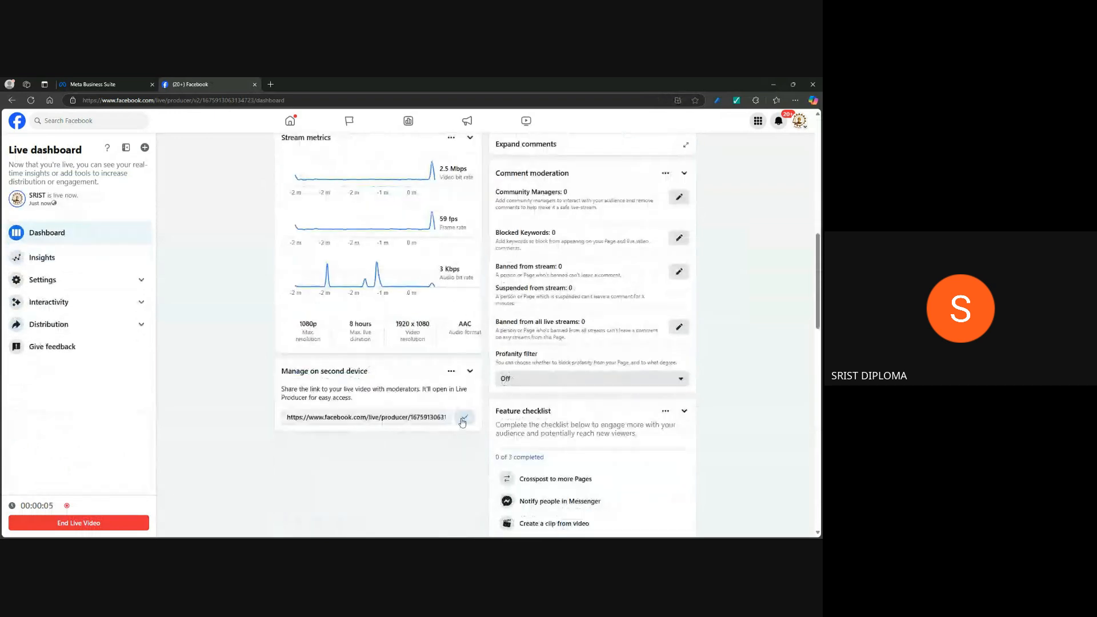
- Switch from the browser to the 3D Referencing workbook in Excel
click(776, 85)
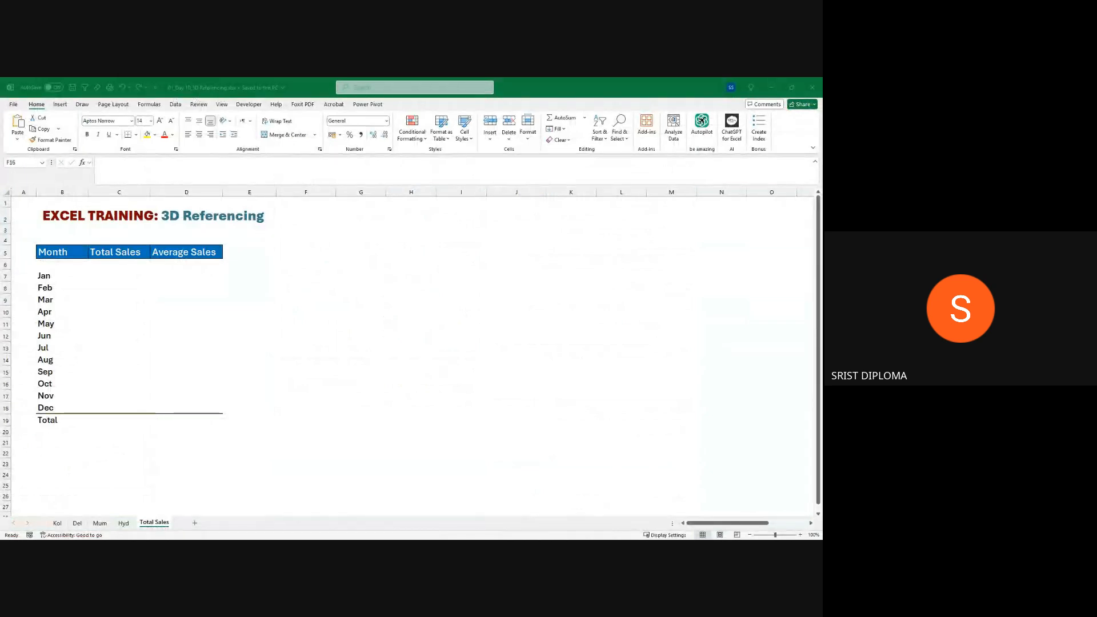
key(super+d)
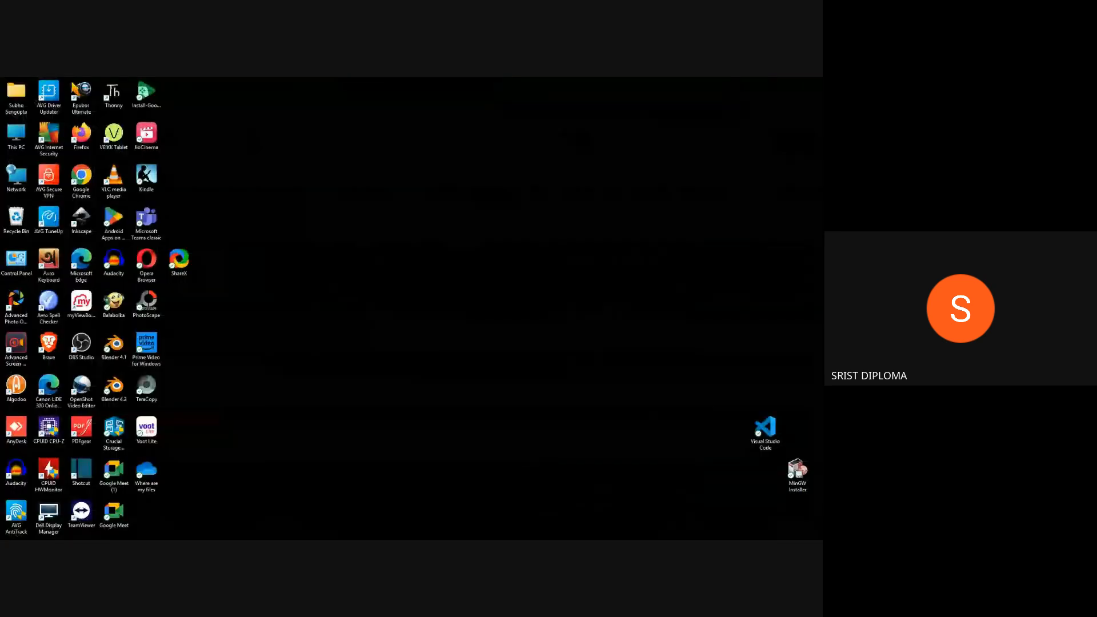
key(super+d)
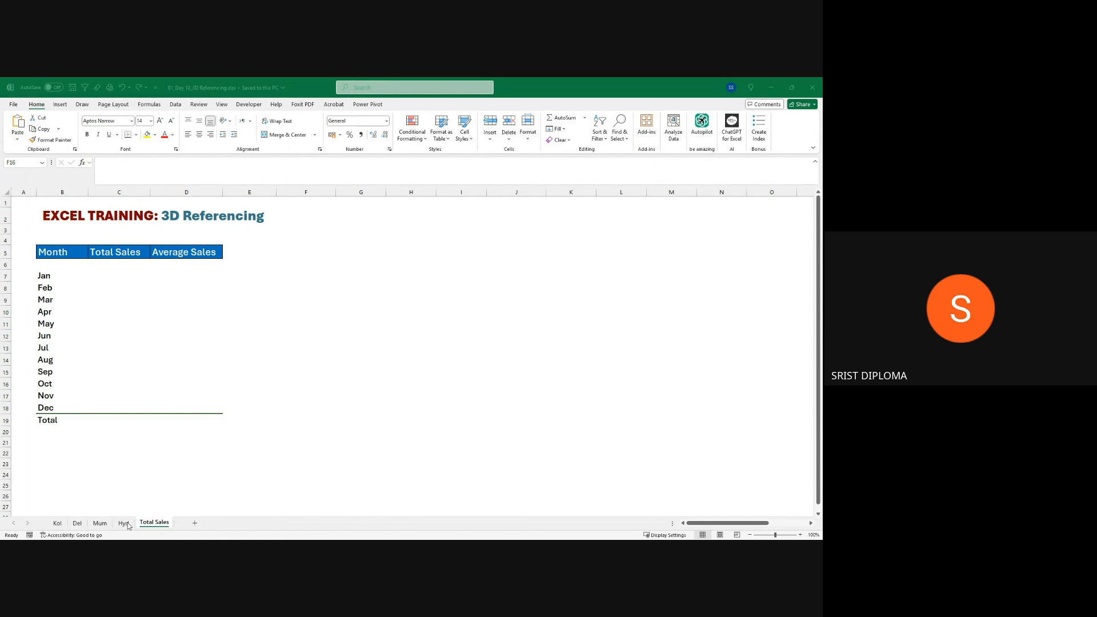
- Review the monthly sales tables on the Kol, Del, Mum and Hyd sheets
click(57, 523)
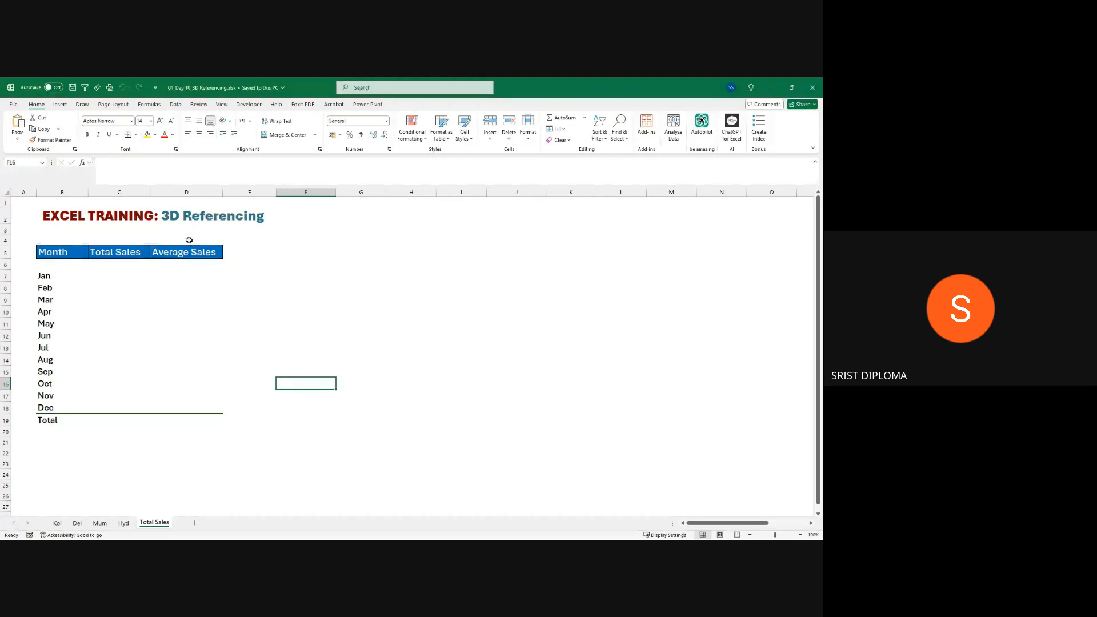
click(57, 523)
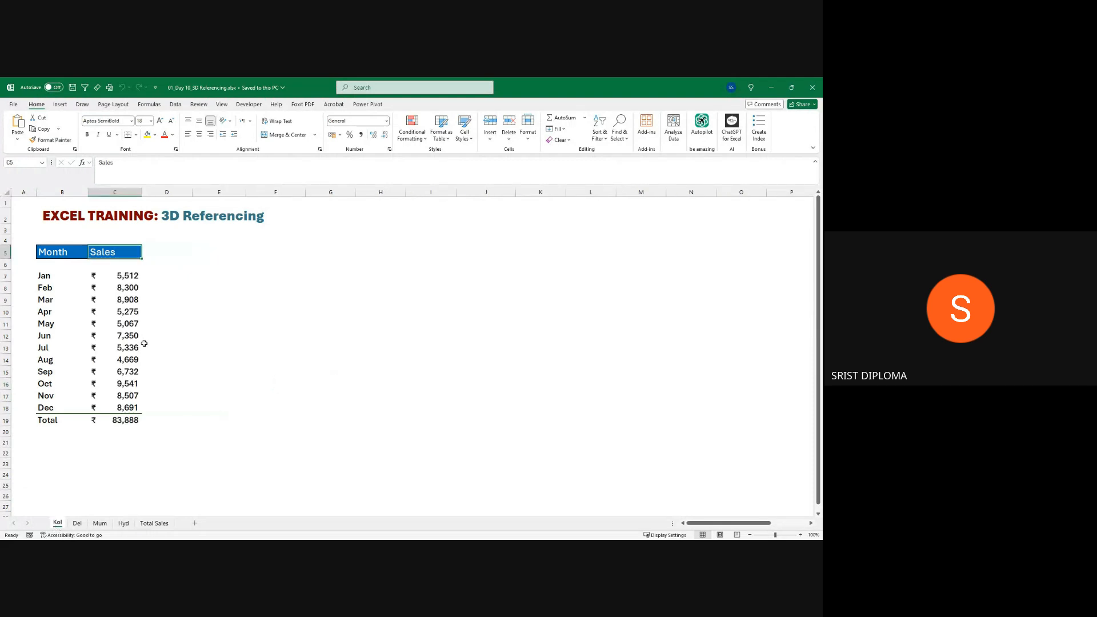
click(77, 523)
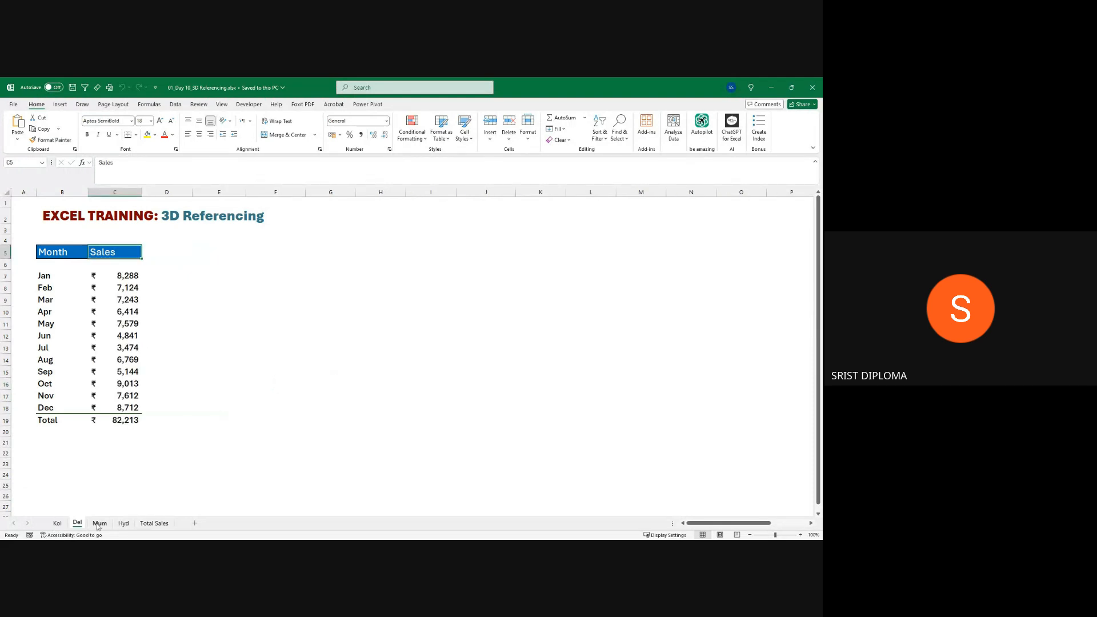
click(99, 523)
click(122, 524)
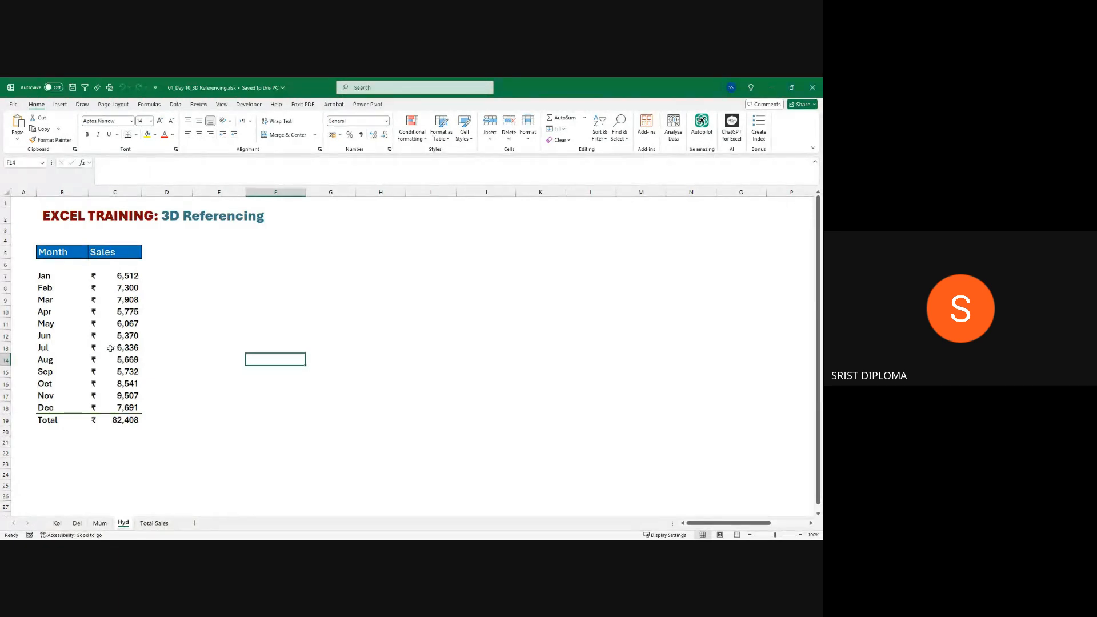
- Return to the Total Sales sheet and select cell C7 for January's total sales
click(151, 523)
scroll(150, 459, up, 1)
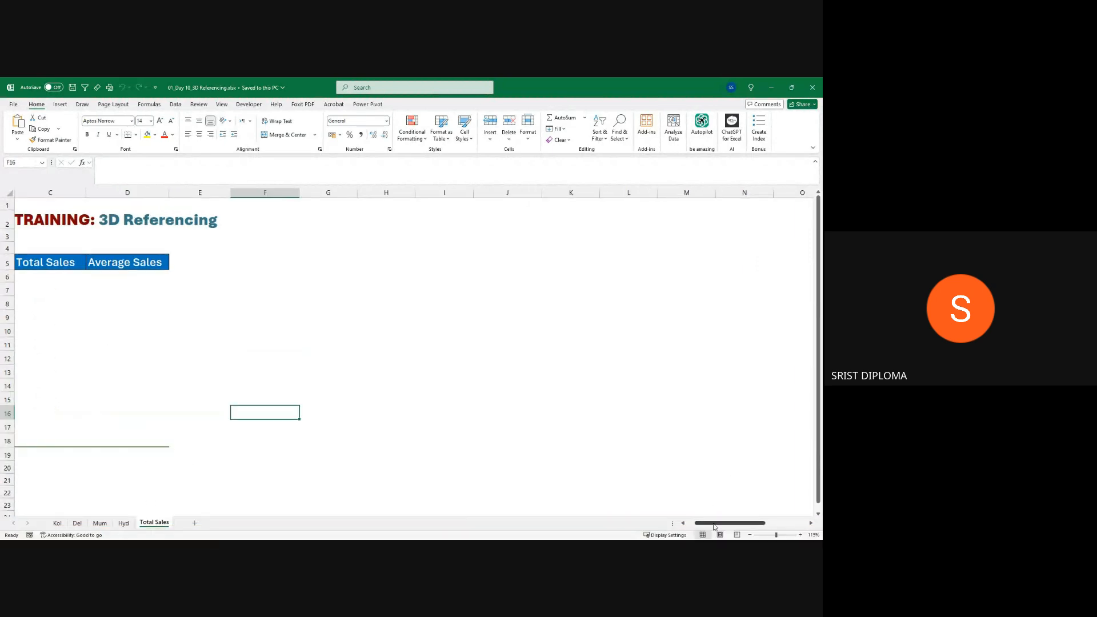
drag(726, 523, 717, 522)
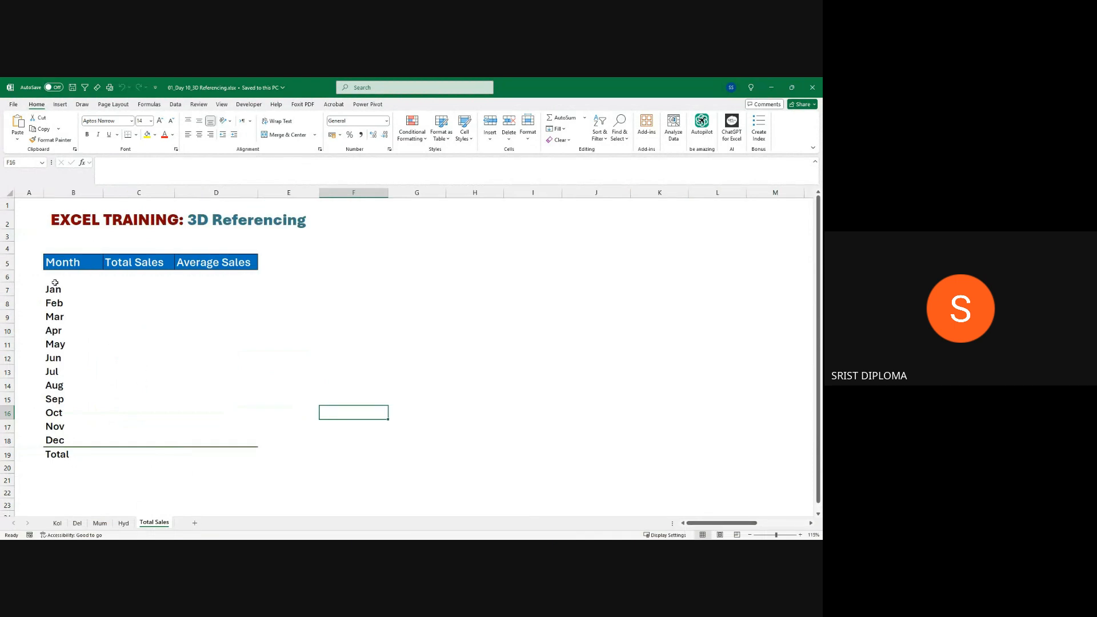
click(112, 291)
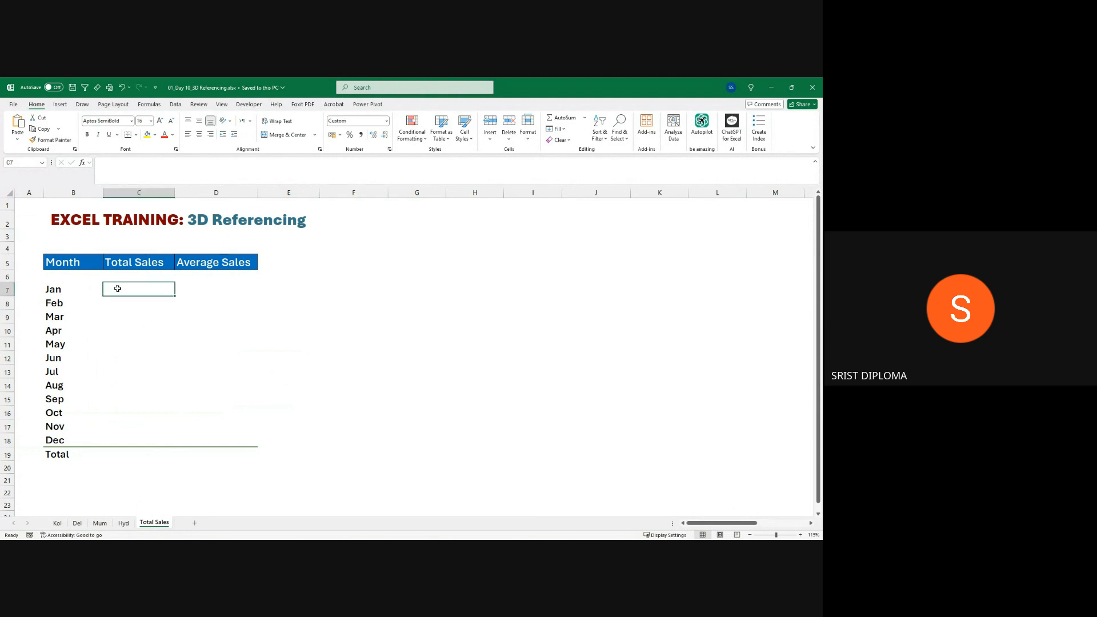
- Examine the January sales figure and its cell position on each of the Kol, Del, Mum and Hyd sheets
click(57, 522)
click(78, 523)
click(100, 524)
click(123, 523)
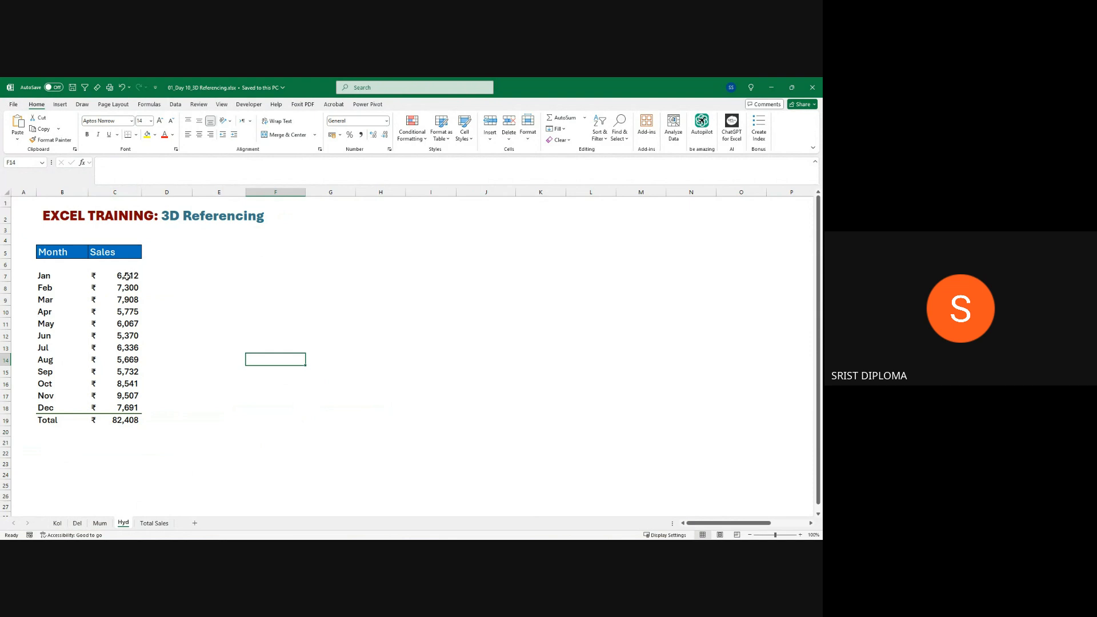
click(58, 523)
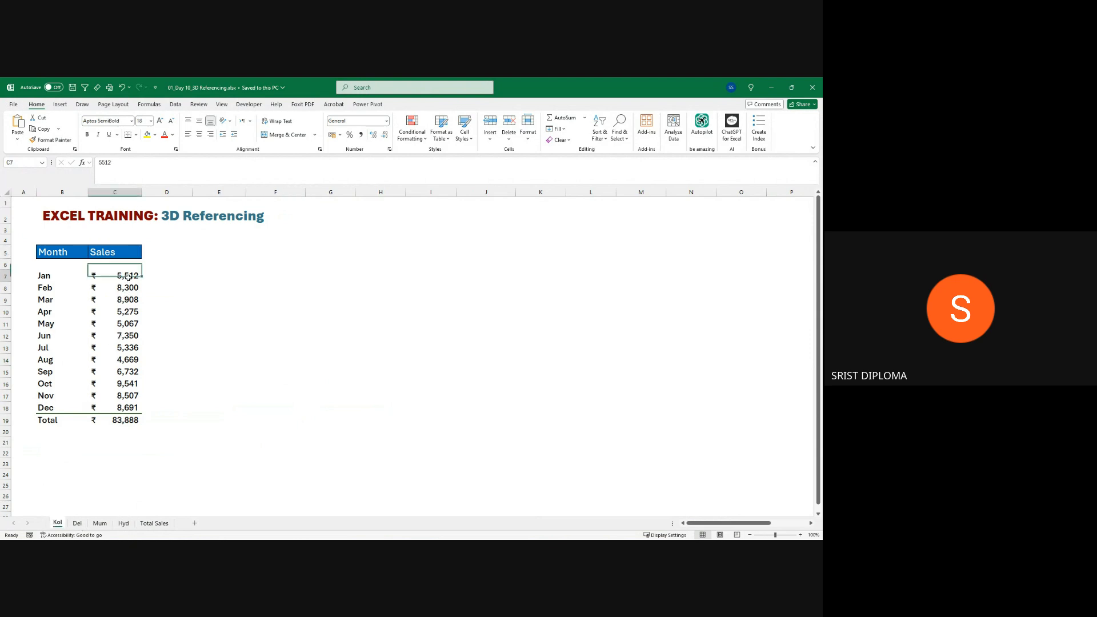
scroll(169, 294, up, 1)
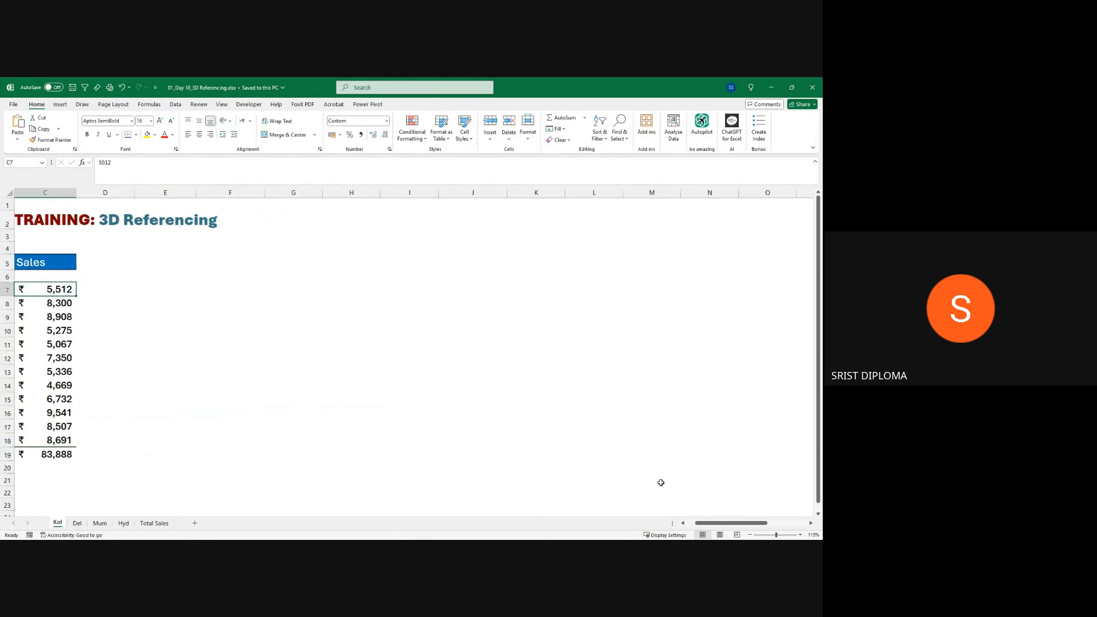
drag(715, 523, 707, 523)
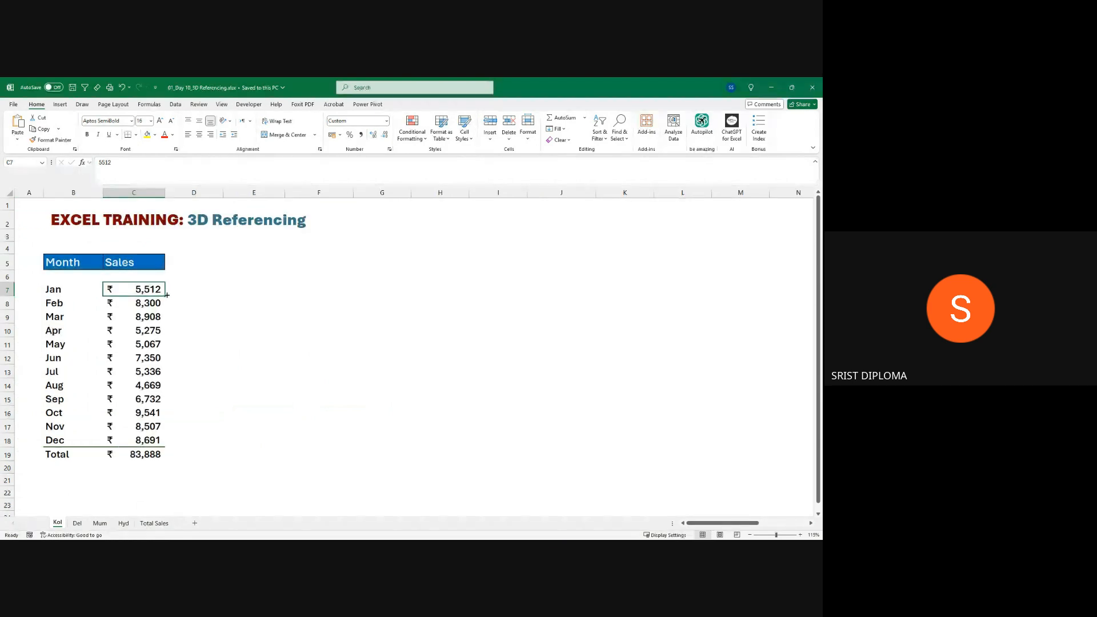
click(77, 522)
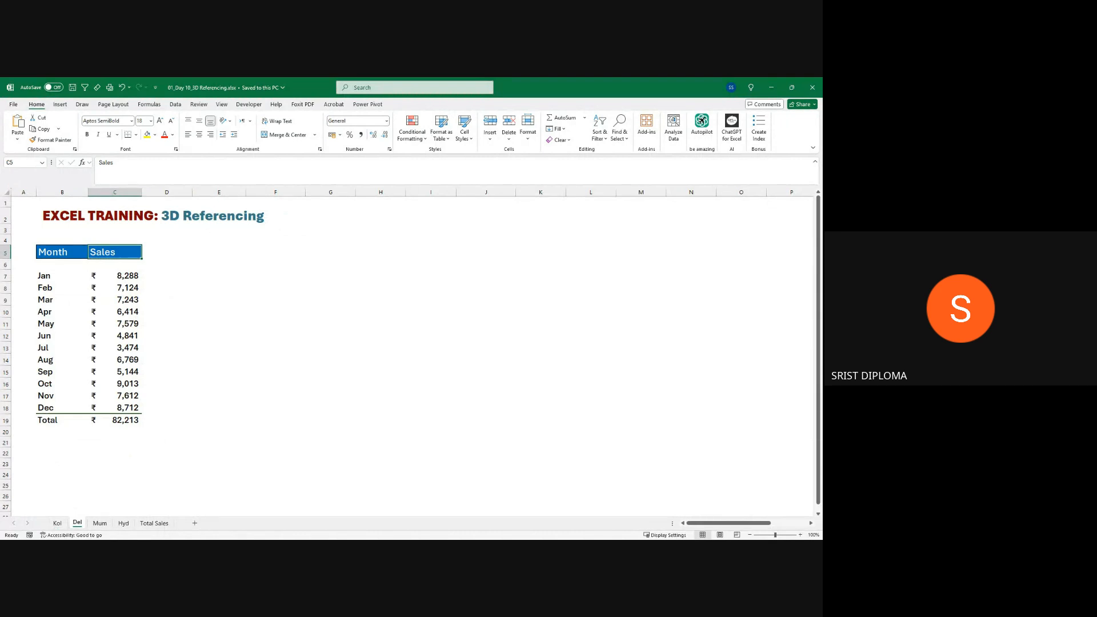
- Start a SUM formula in cell C7 of the Total Sales sheet with Kol!C7 as its first argument
click(154, 523)
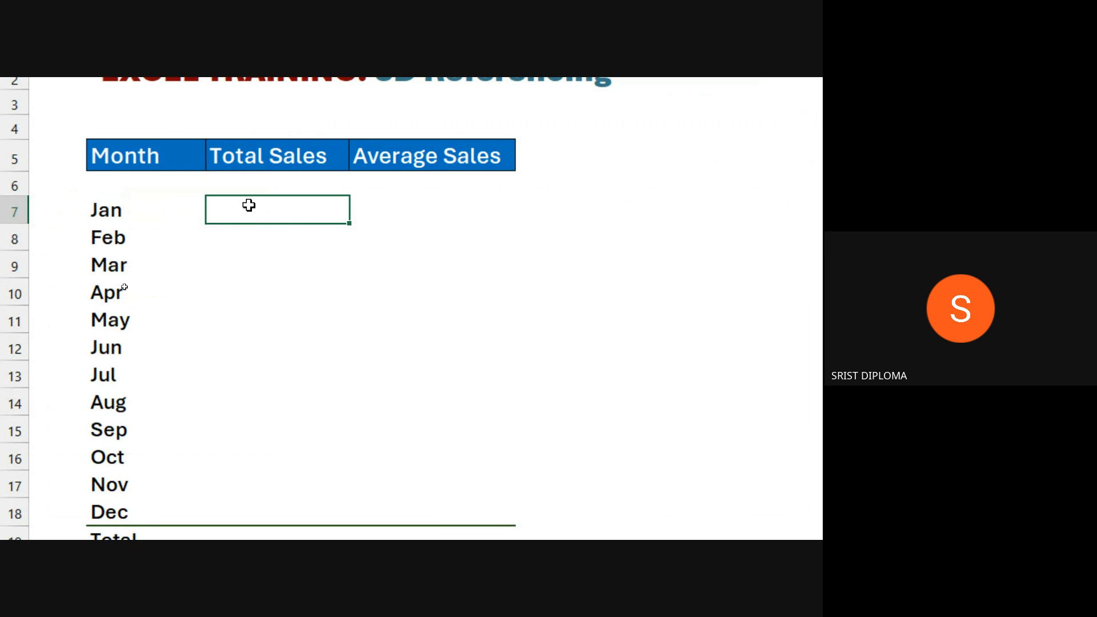
text(=sum)
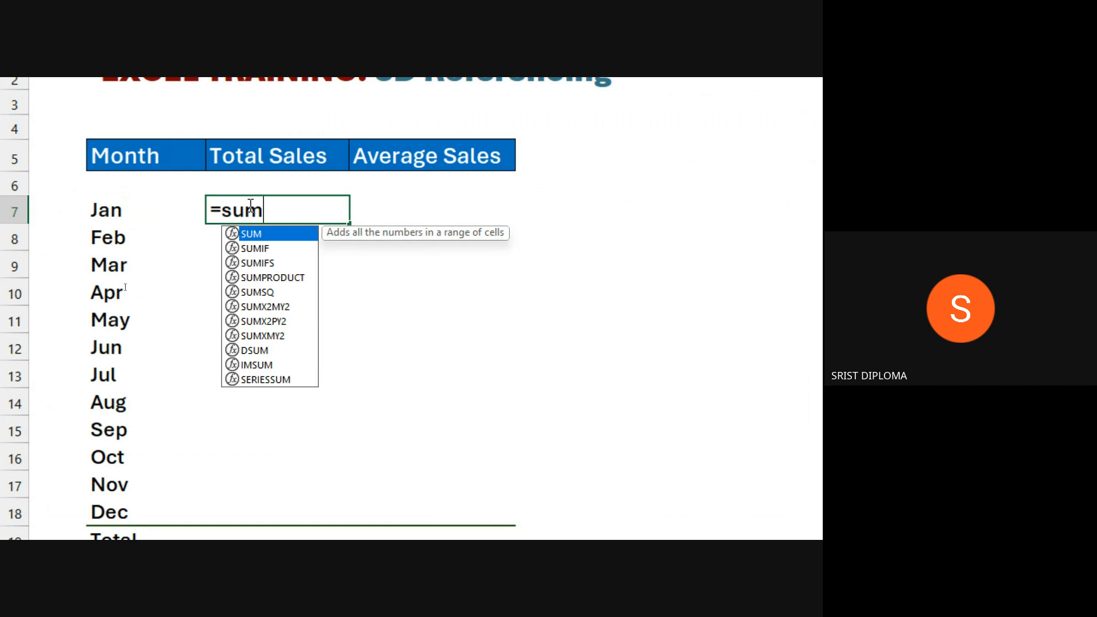
key(Tab)
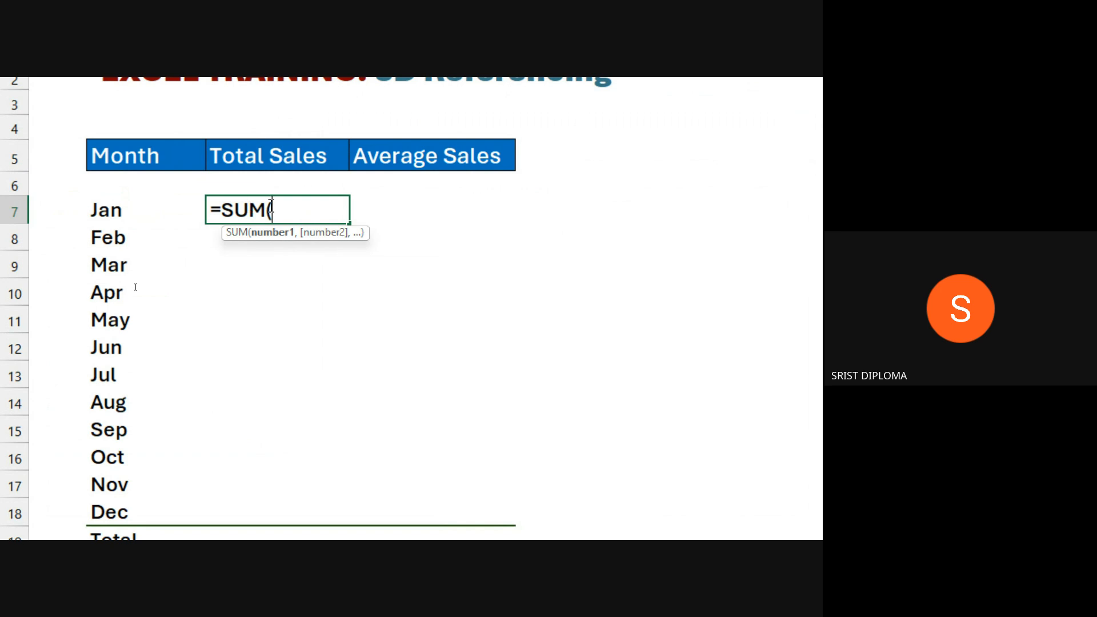
scroll(280, 212, down, 1)
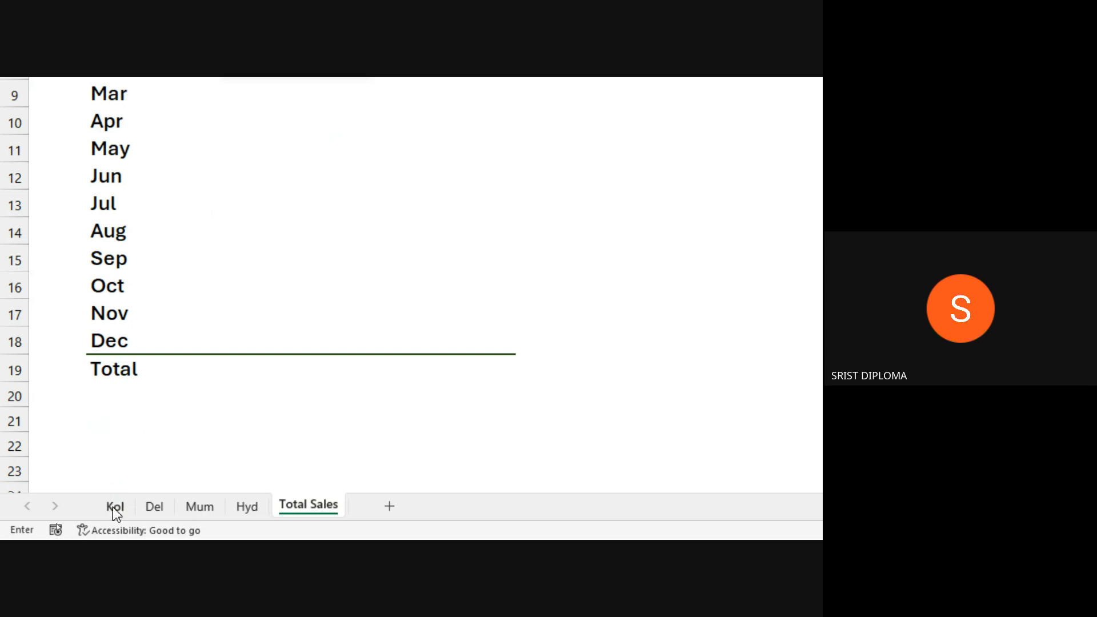
click(114, 507)
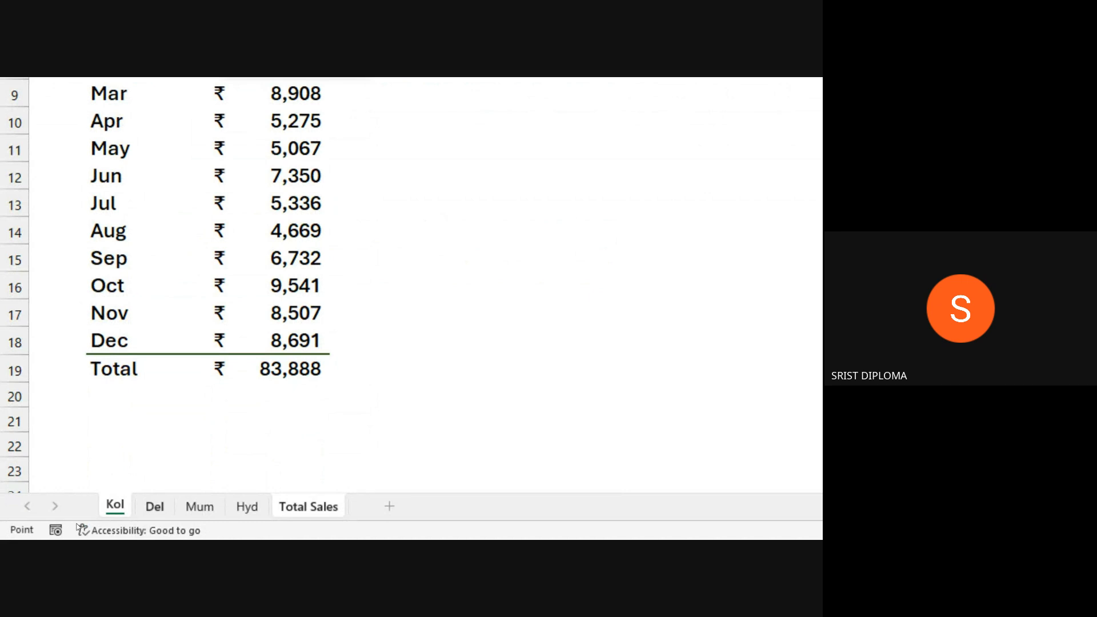
click(154, 507)
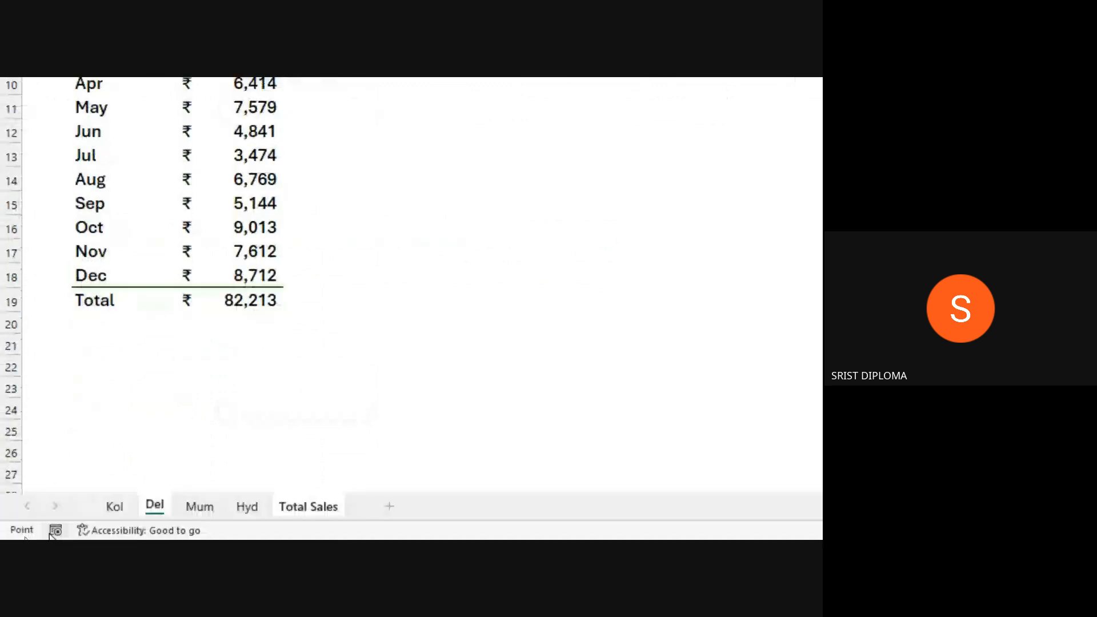
click(112, 511)
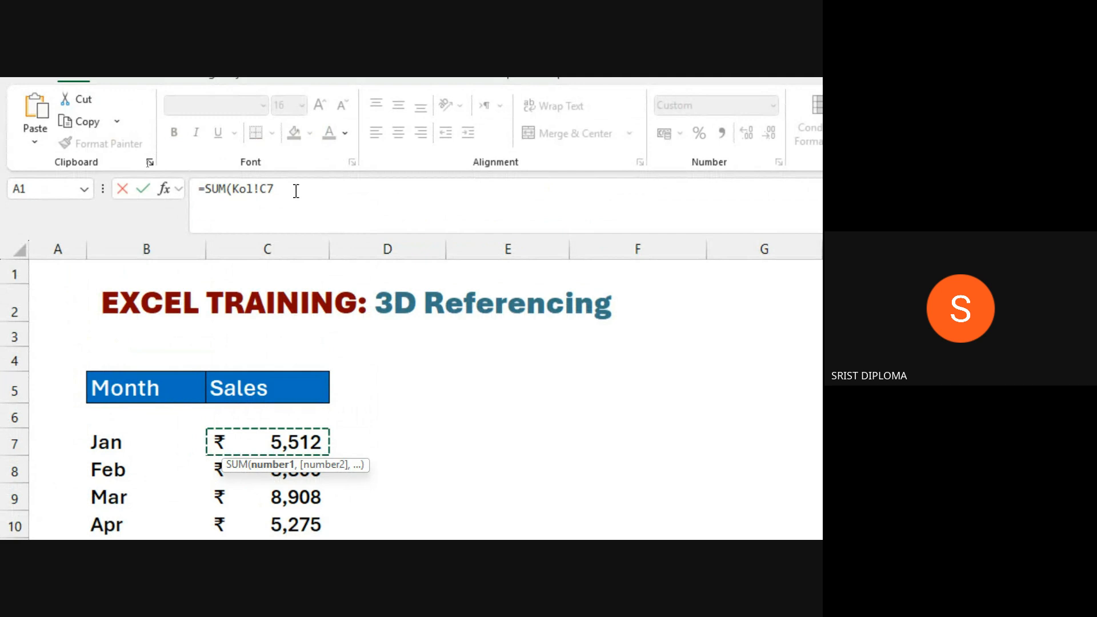
click(295, 190)
text(,)
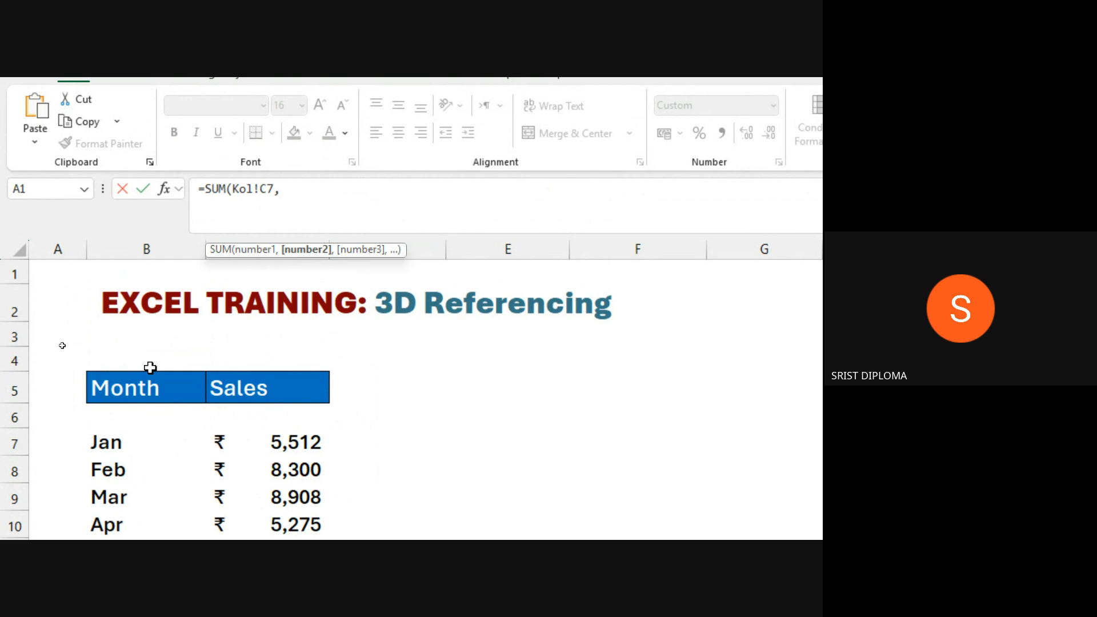
- Add Del!C7 and Mum!C7 as the second and third arguments of the SUM formula
click(150, 508)
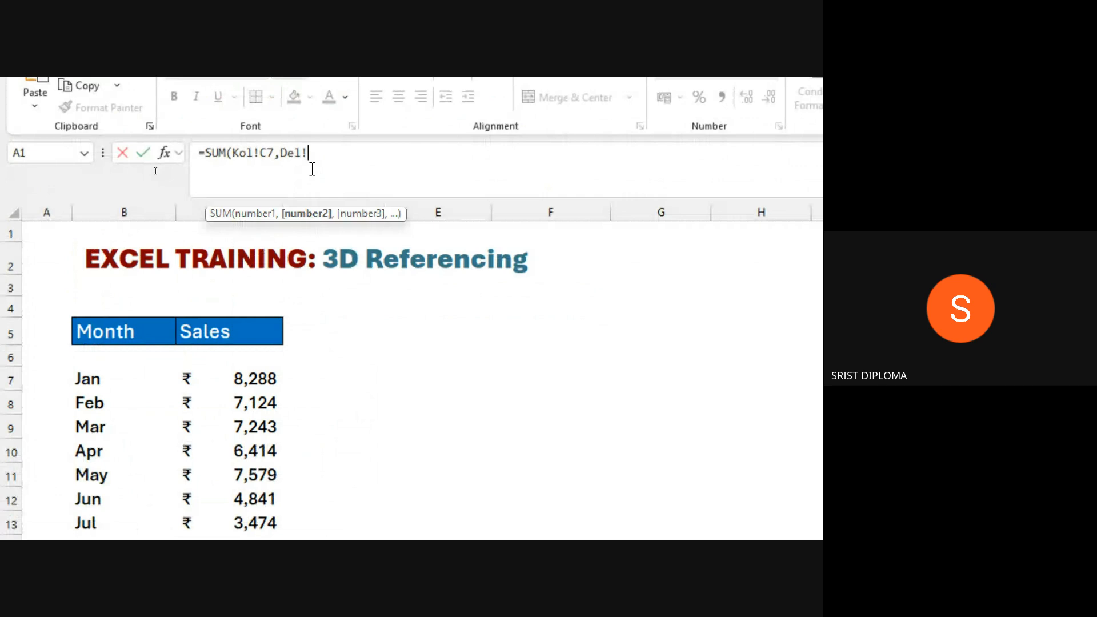
click(247, 381)
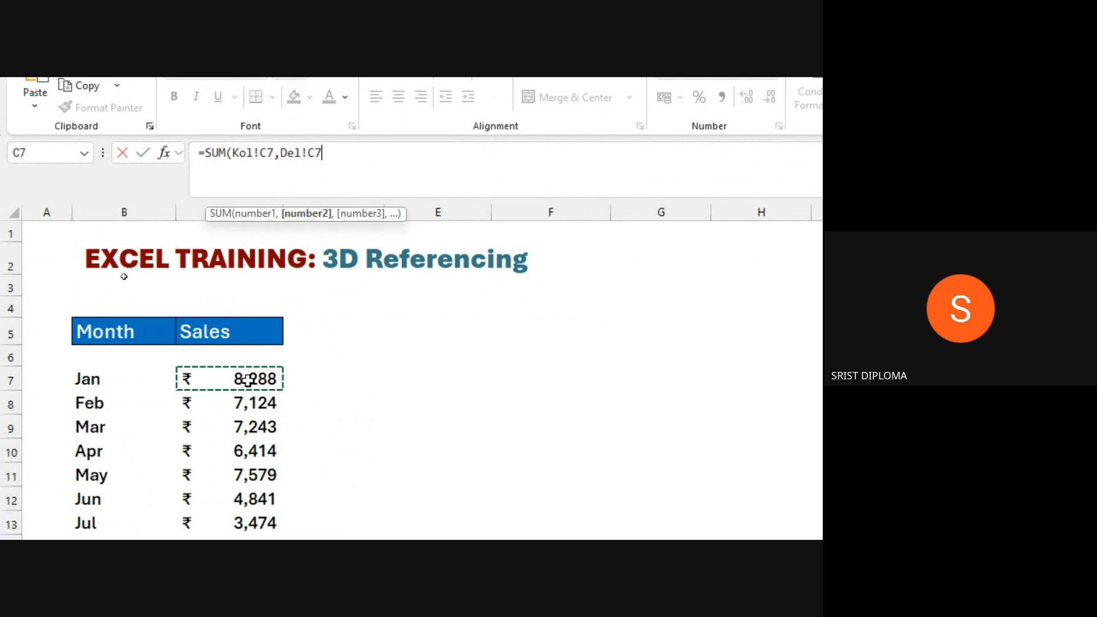
text(,)
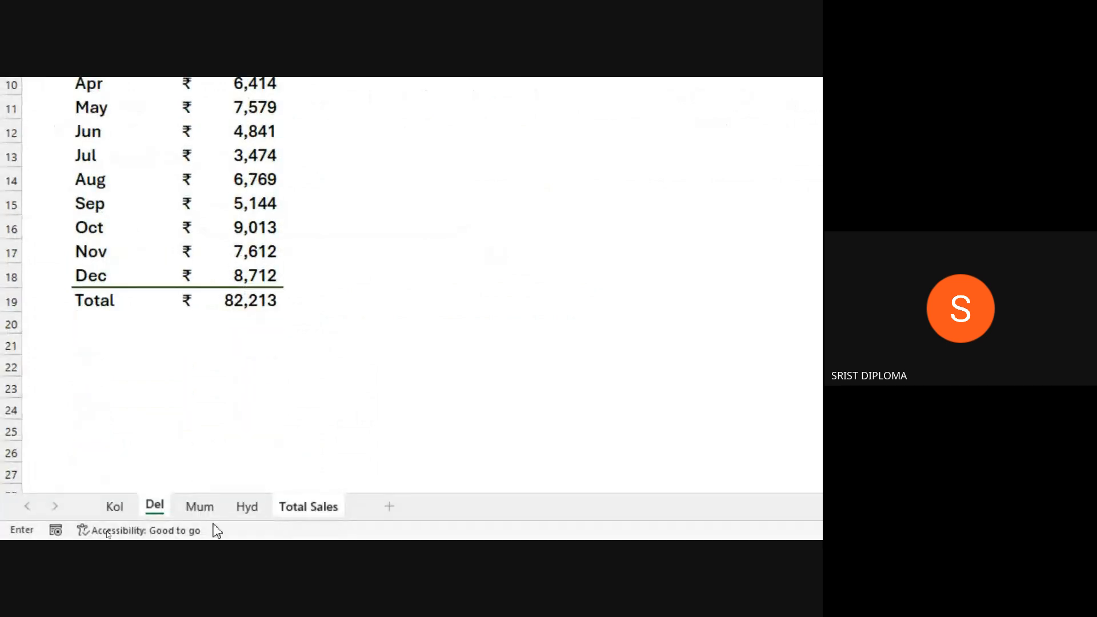
click(208, 507)
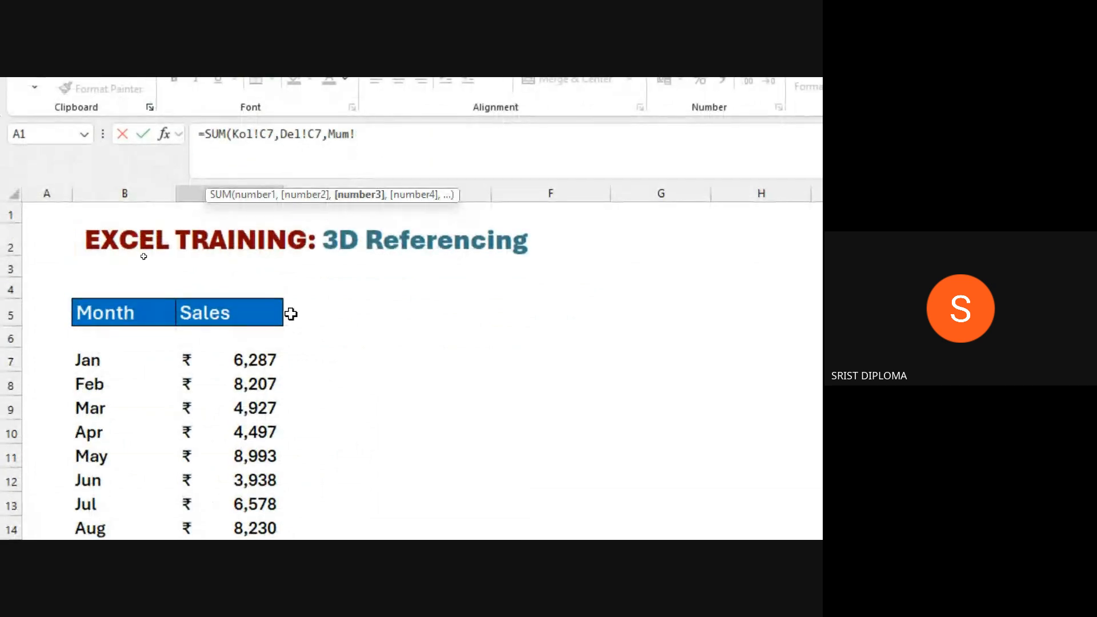
click(255, 360)
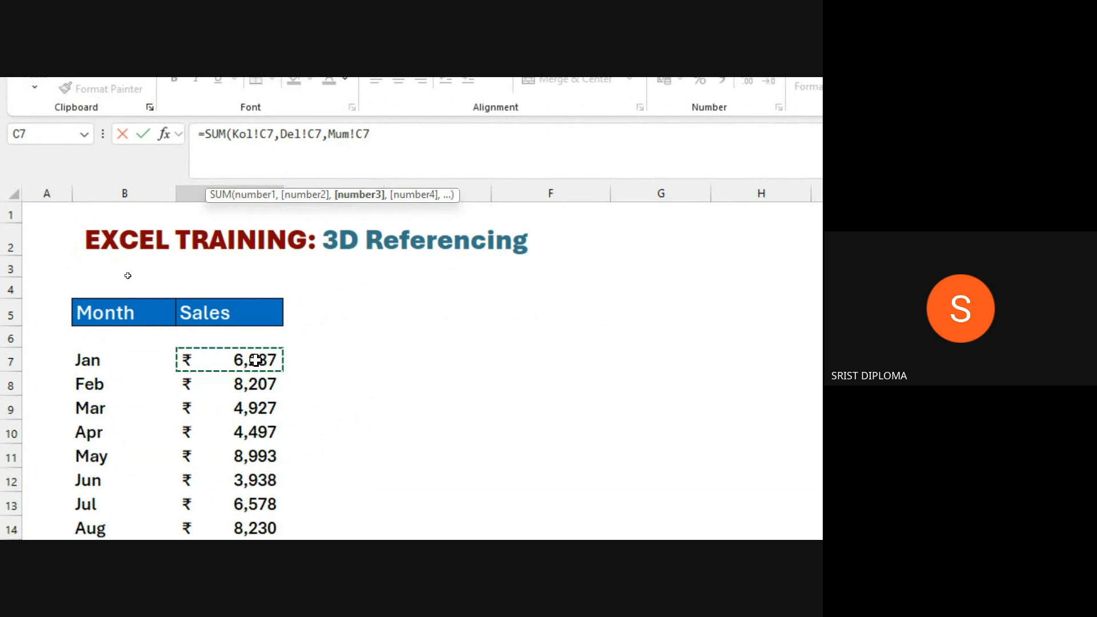
text(,)
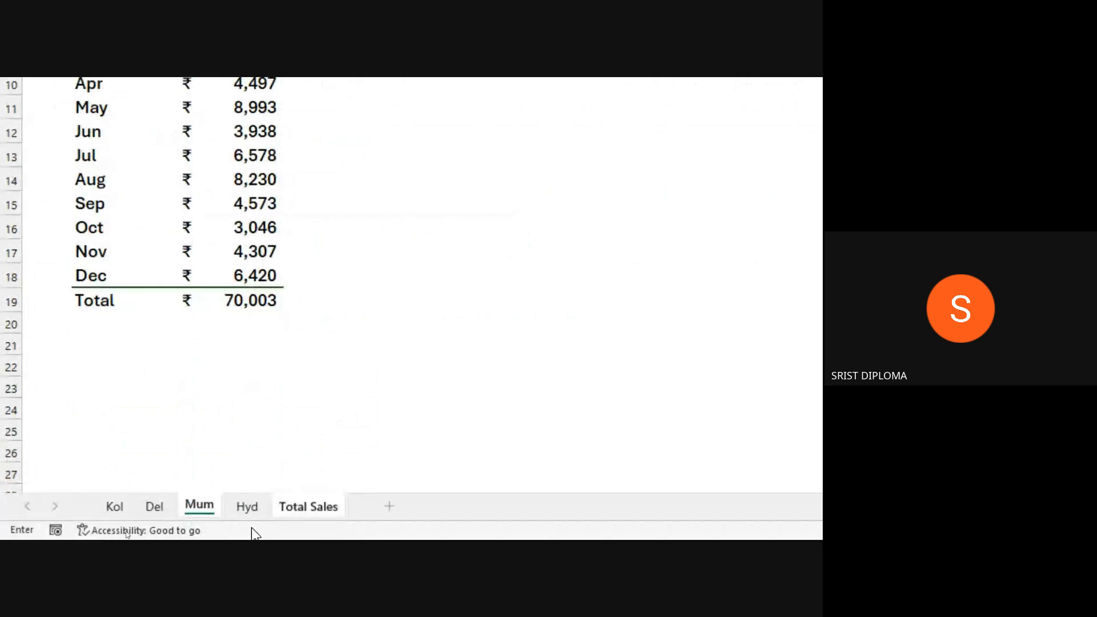
- Add Hyd!C7 as the last argument and enter the formula =SUM(Kol!C7,Del!C7,Mum!C7,Hyd!C7)
click(252, 507)
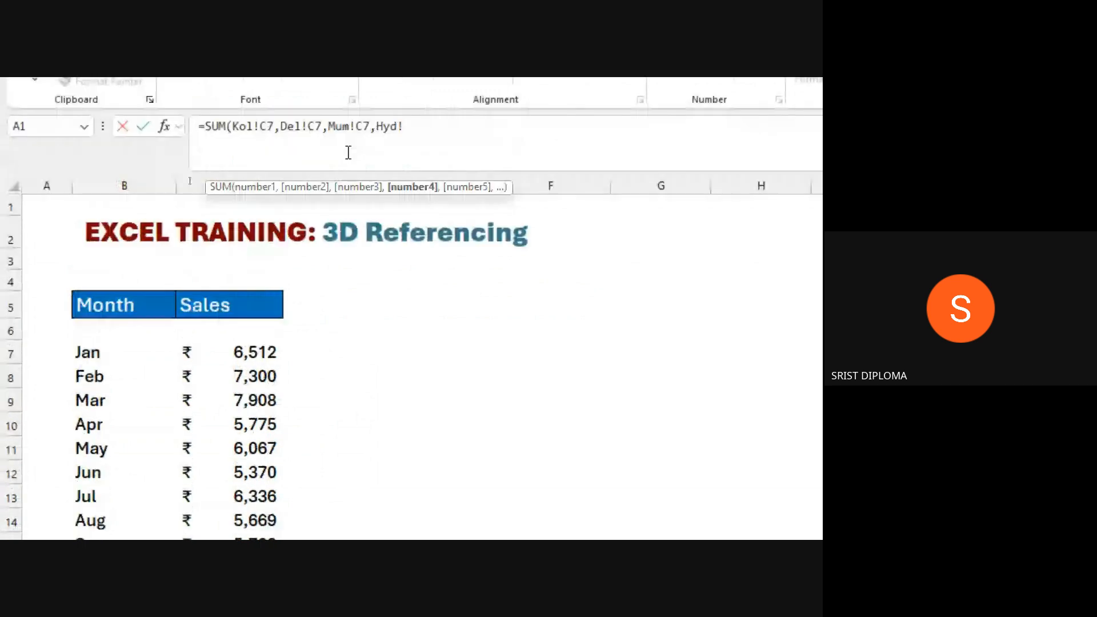
click(262, 353)
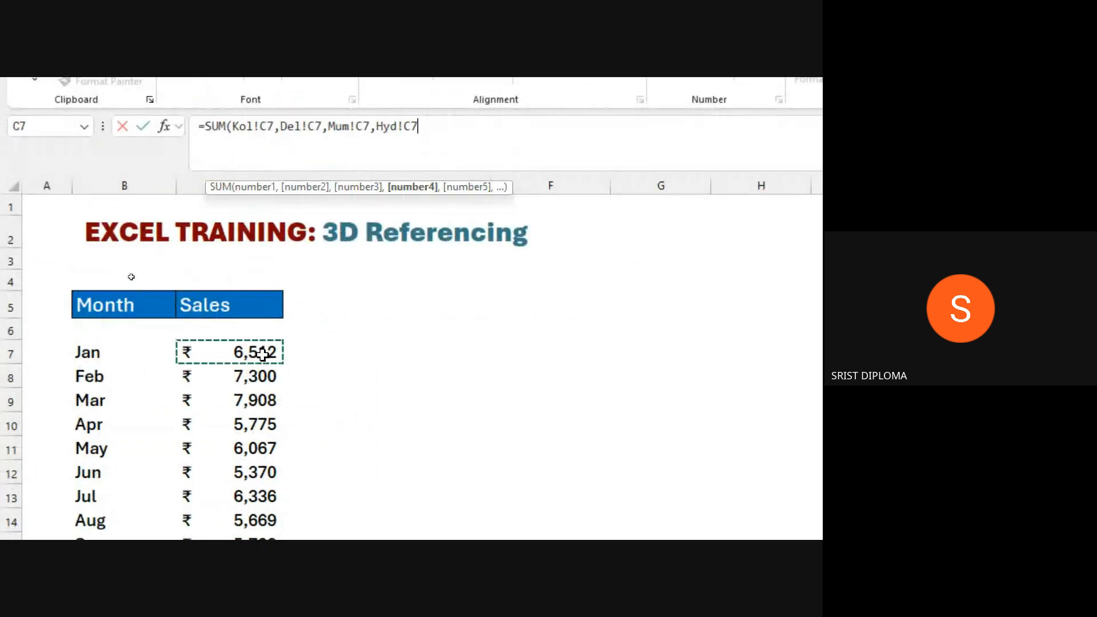
text())
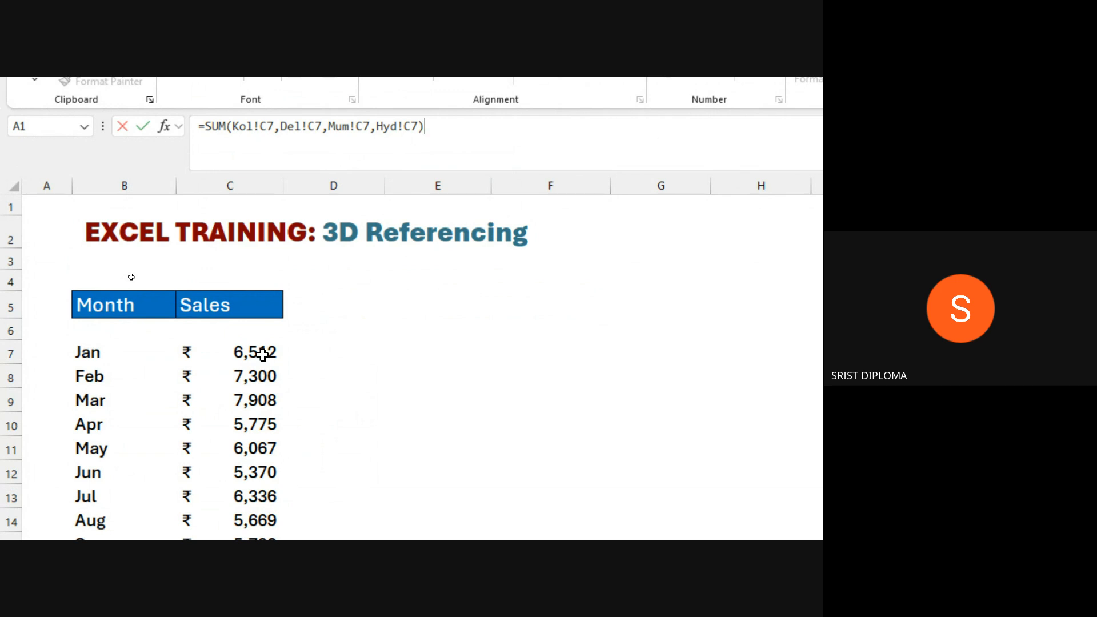
key(Return)
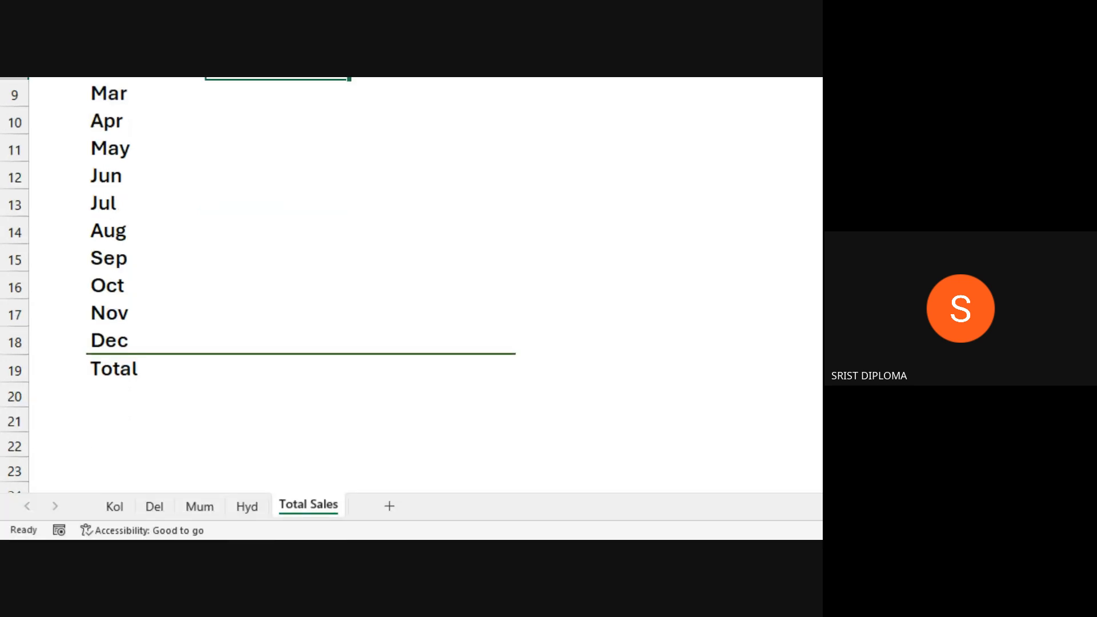
- Set the January sales in cell C7 of the Kol sheet to 6512 and return to the Total Sales sheet
click(112, 507)
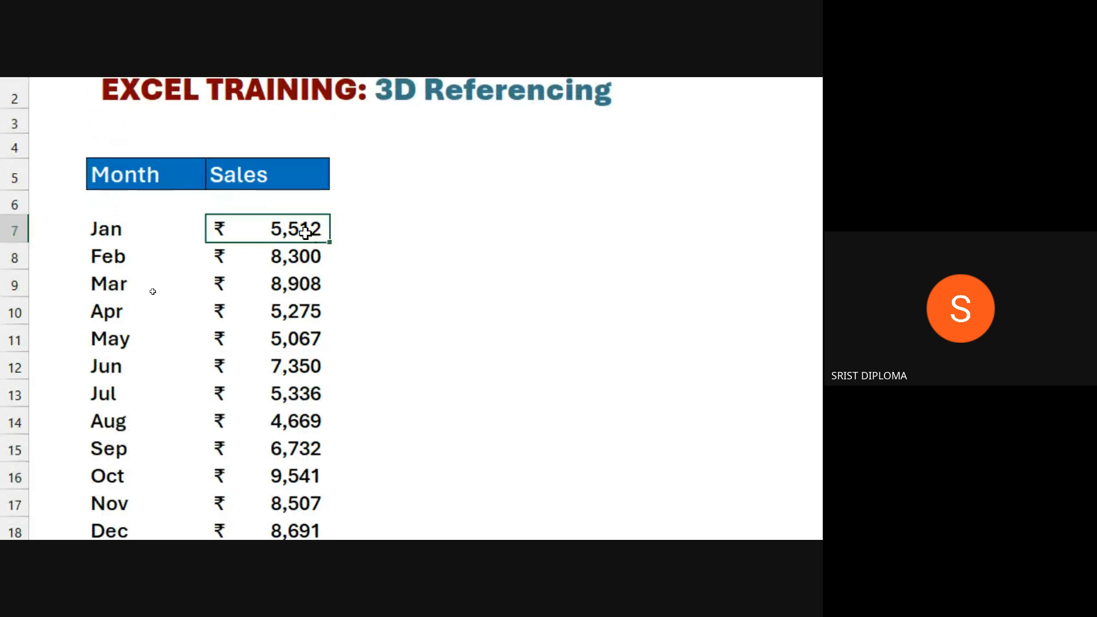
text(6512)
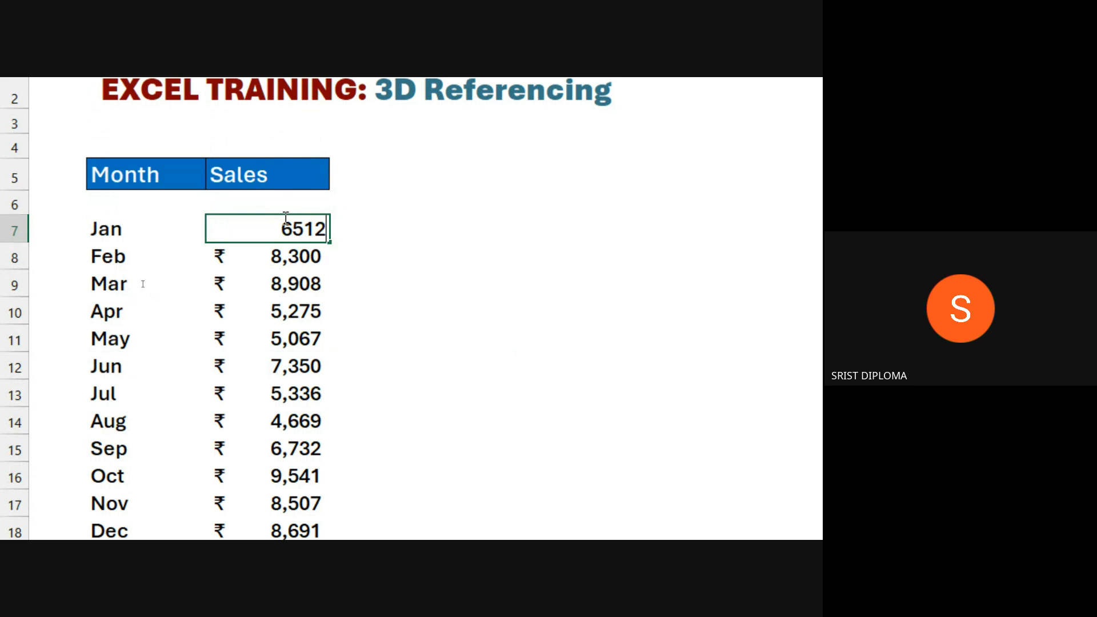
key(Return)
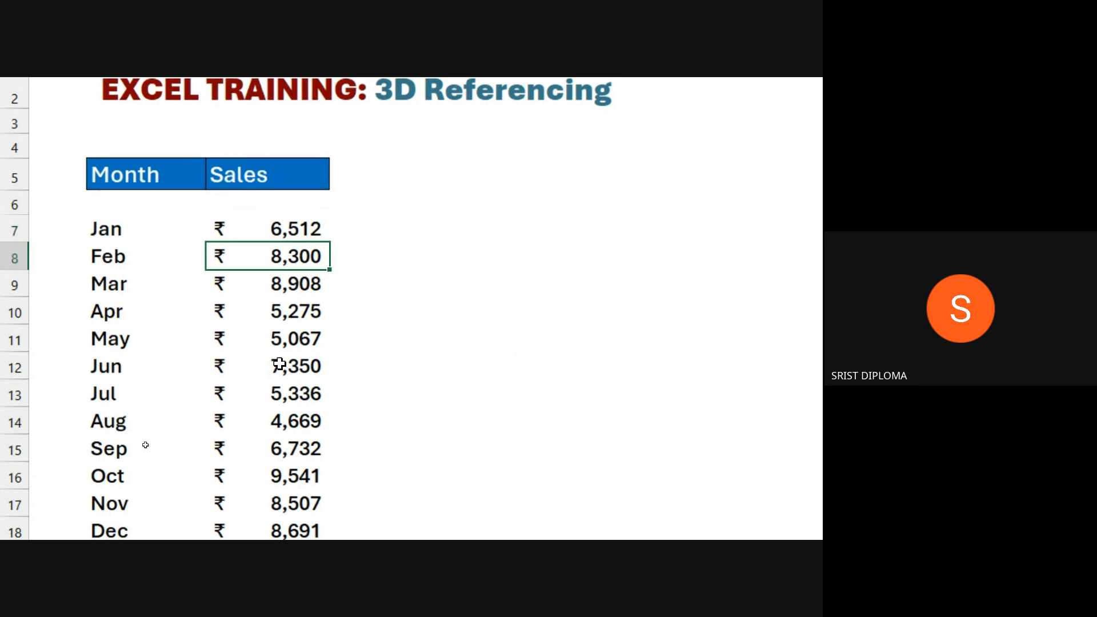
click(300, 507)
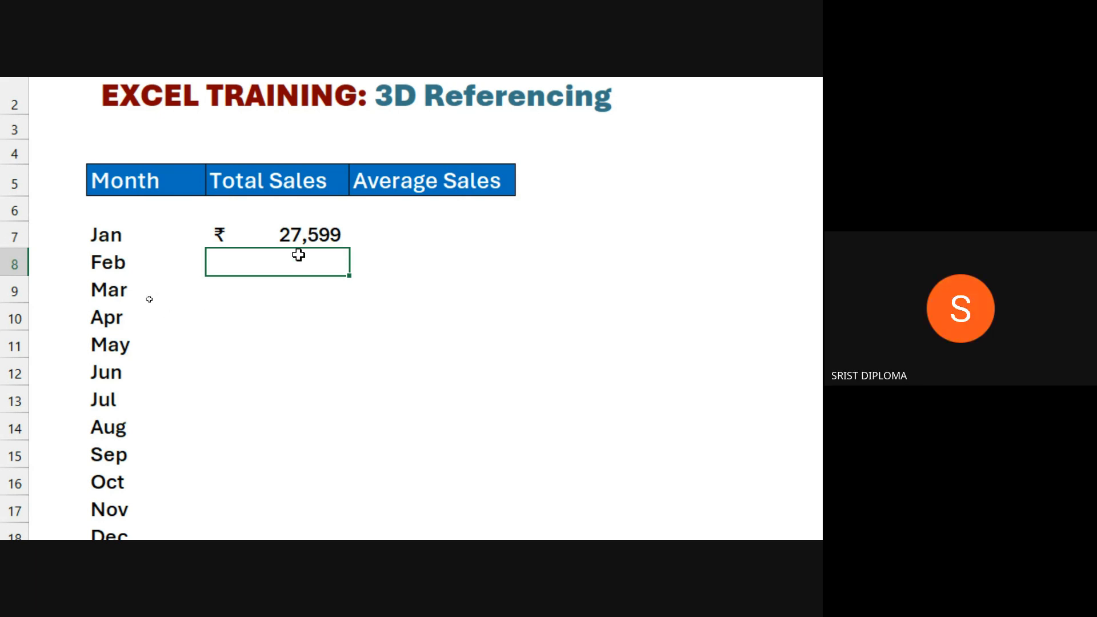
- Total the February sales in cell C8 of the Total Sales sheet with the 3D reference formula =SUM('Kol:Hyd'!C8)
text(=)
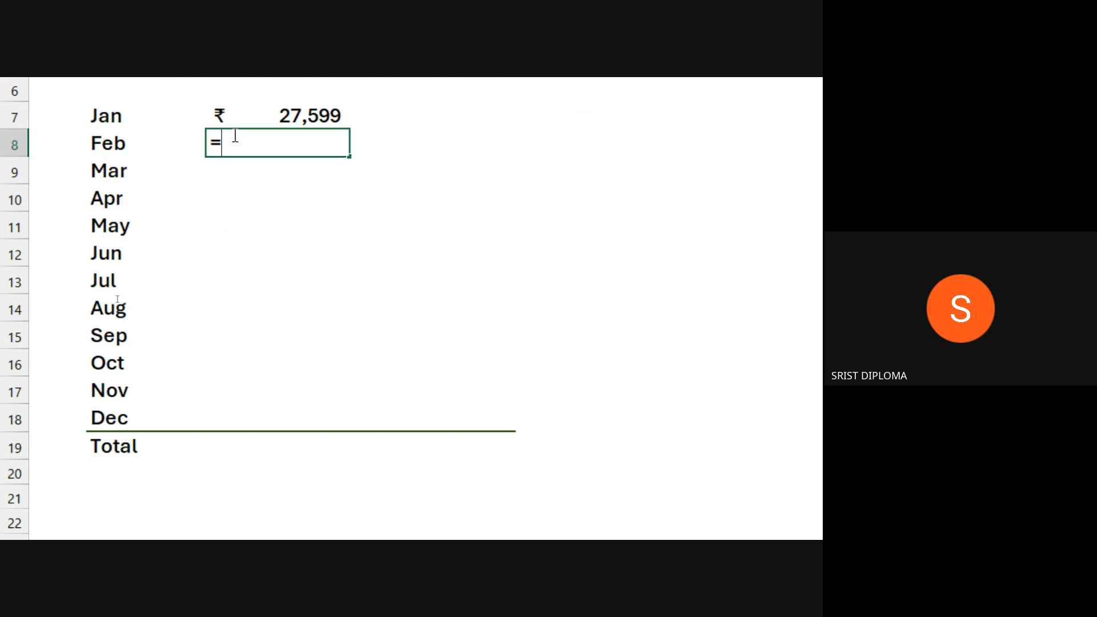
text(sum)
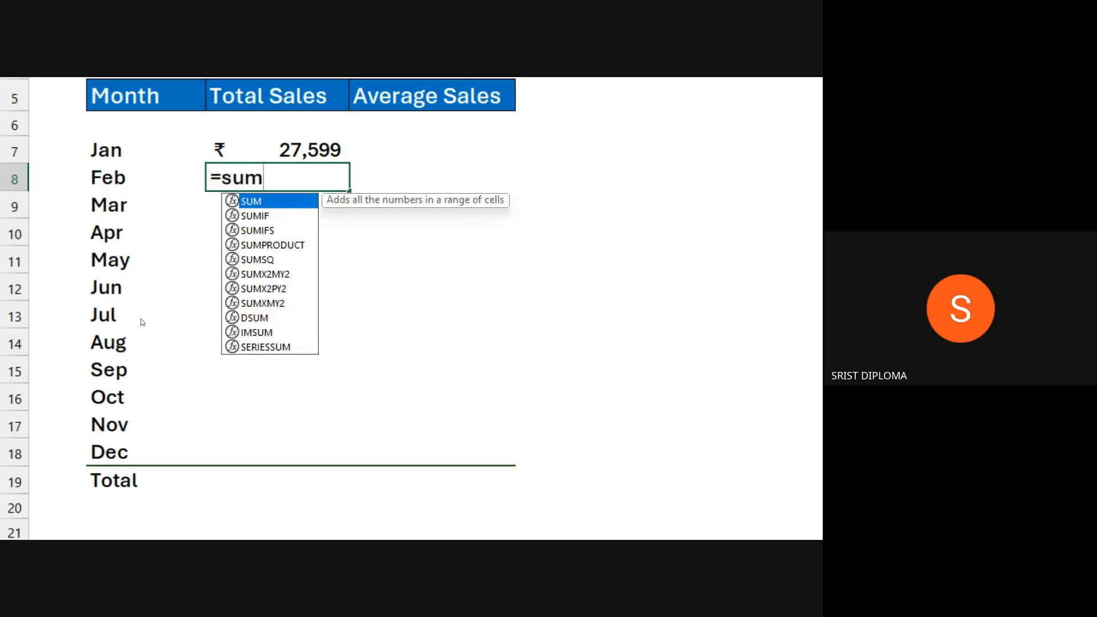
key(Tab)
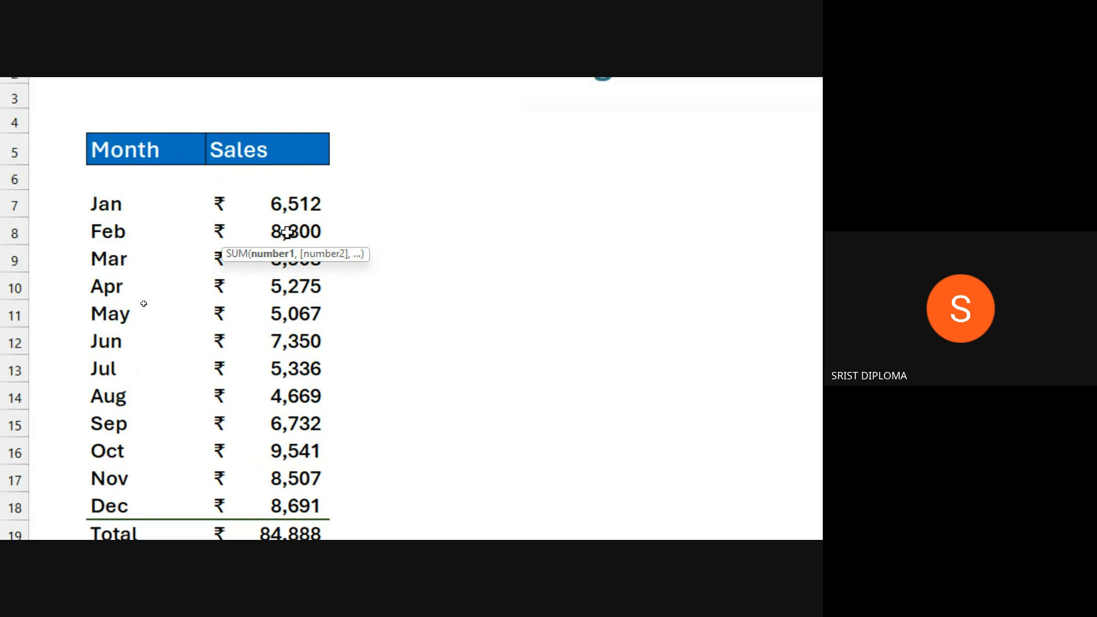
click(287, 231)
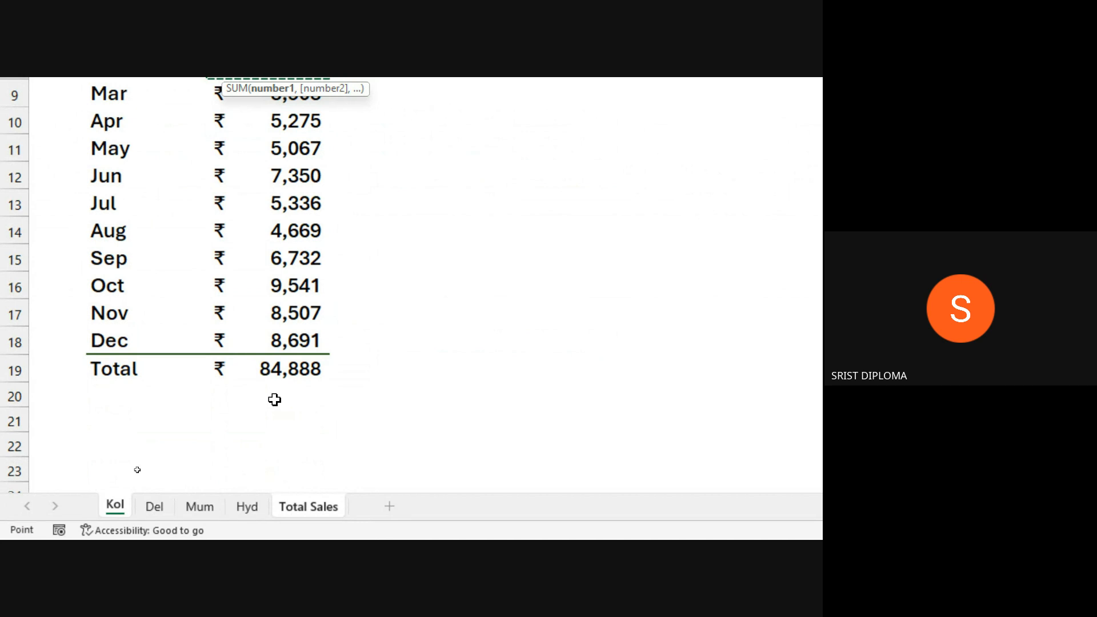
shift+click(246, 506)
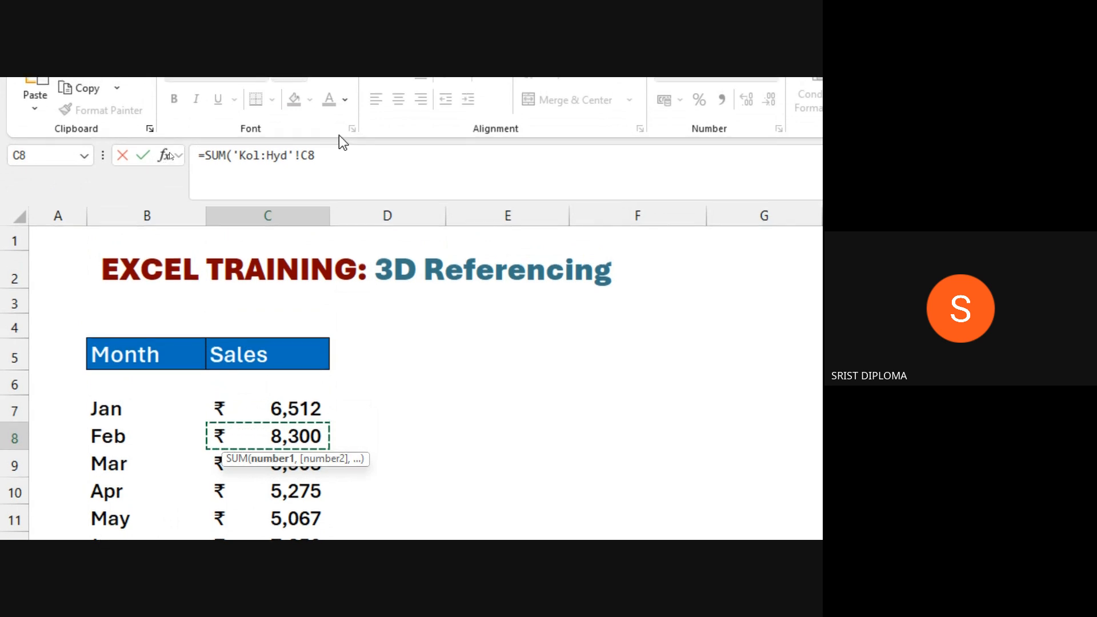
click(318, 157)
text())
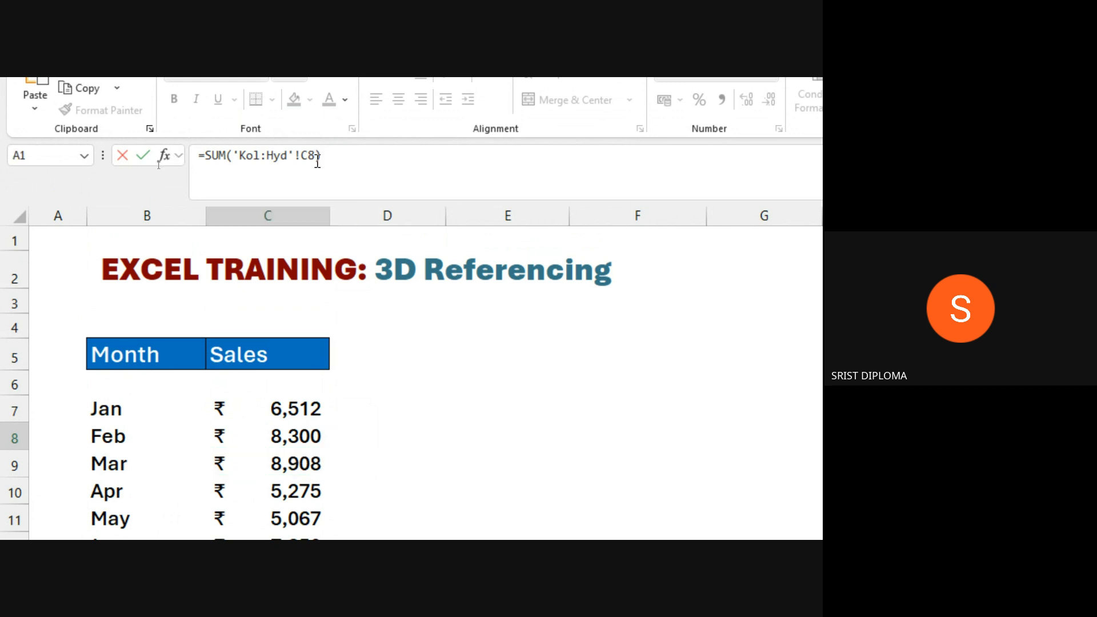
key(Return)
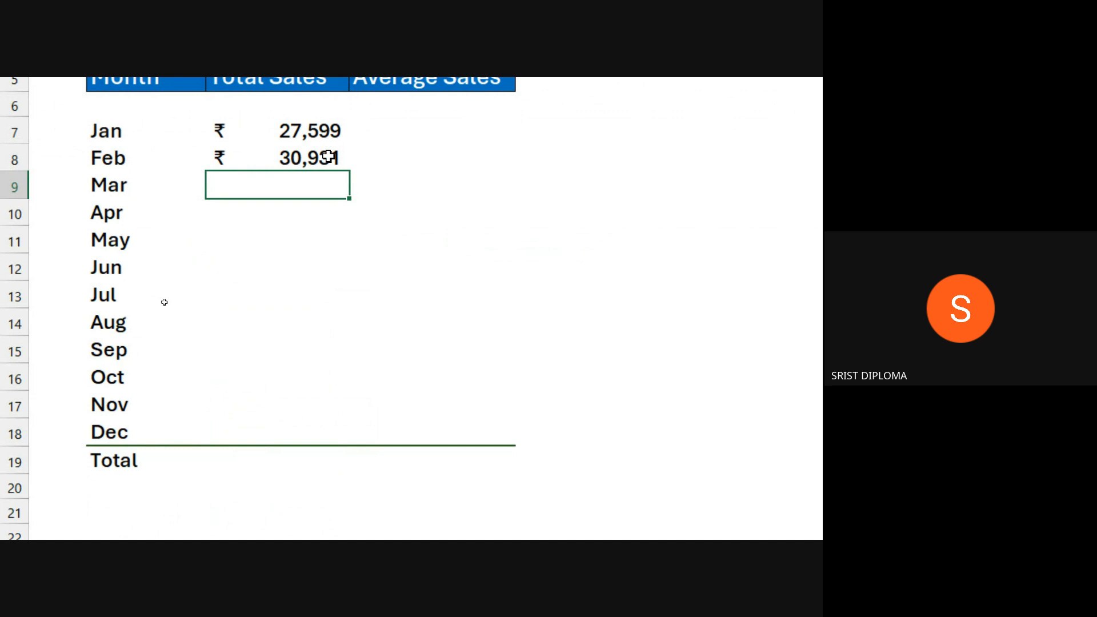
- Total the March sales in cell C9 of the Total Sales sheet with the 3D reference formula =SUM('Kol:Hyd'!C9)
text(=sum)
key(Tab)
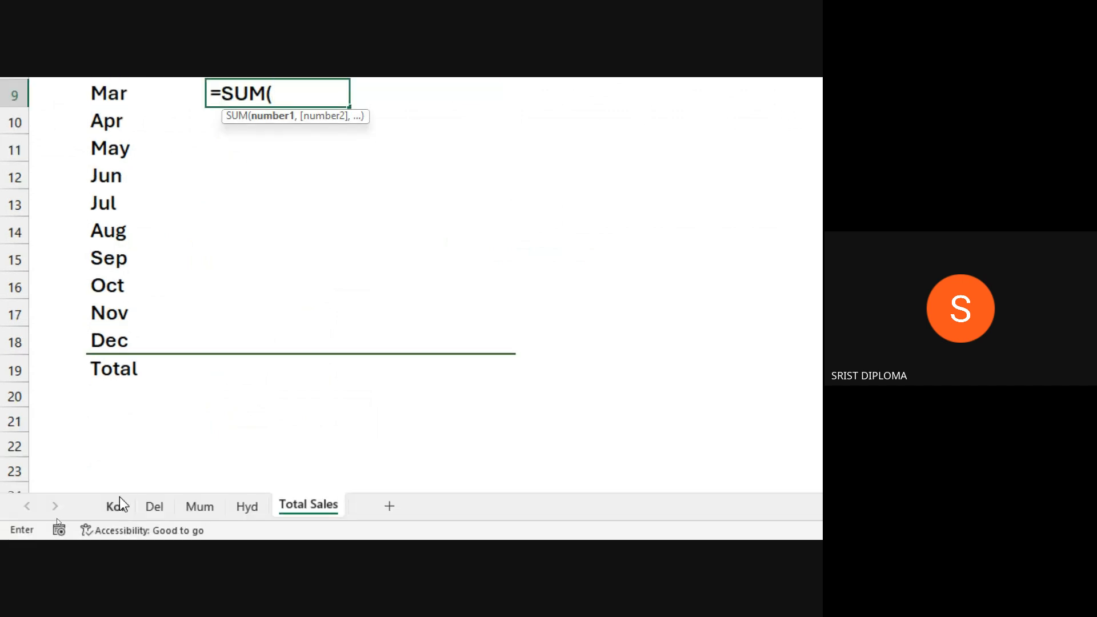
click(114, 507)
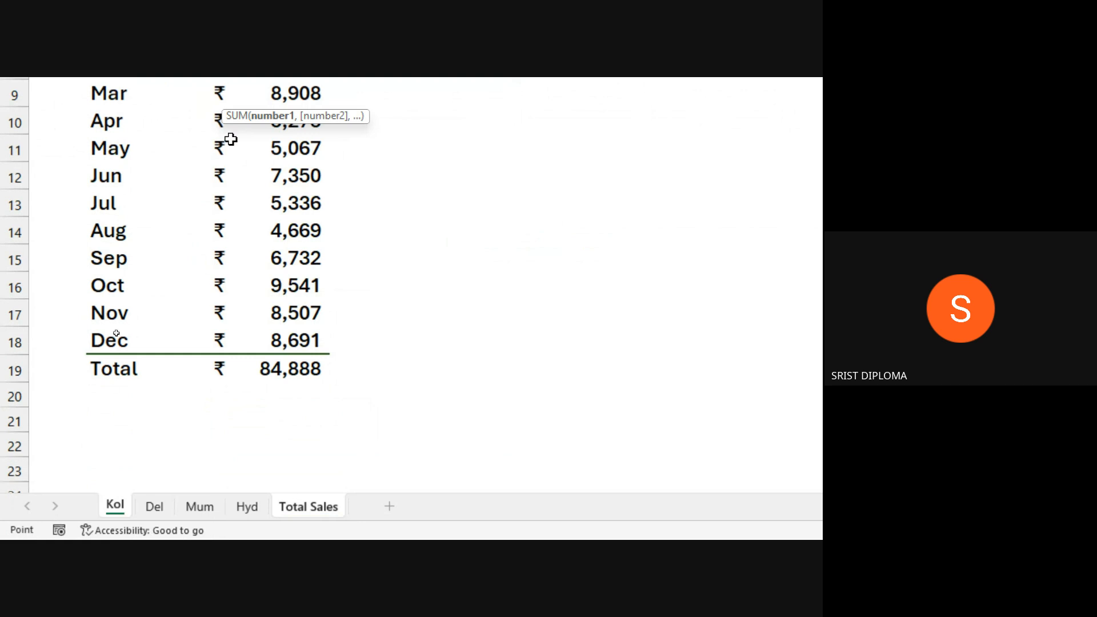
click(295, 305)
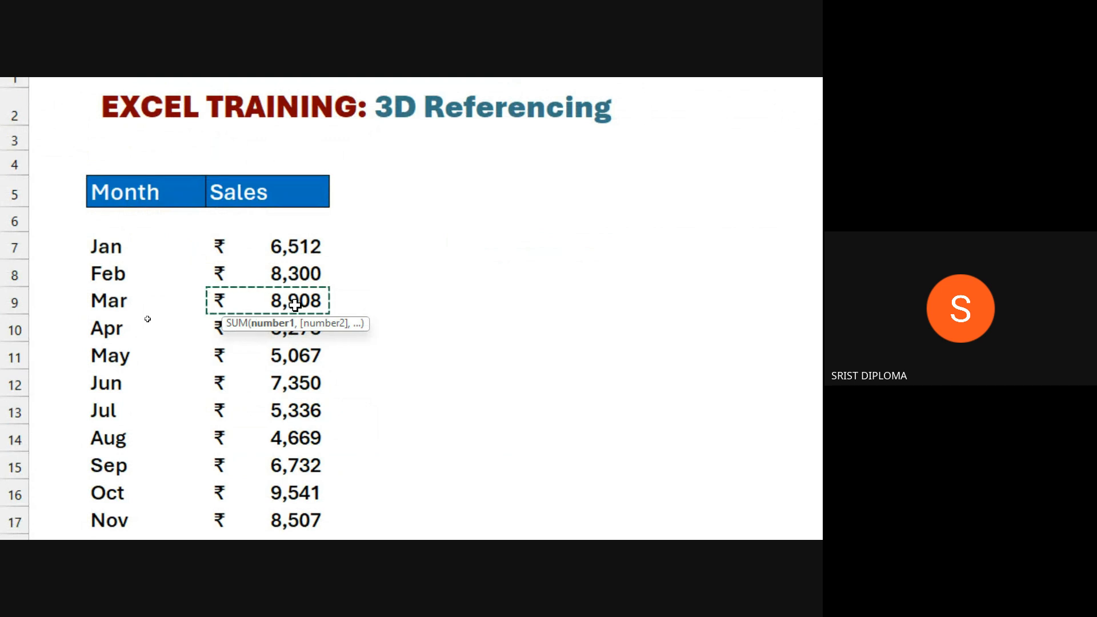
scroll(263, 490, down, 2)
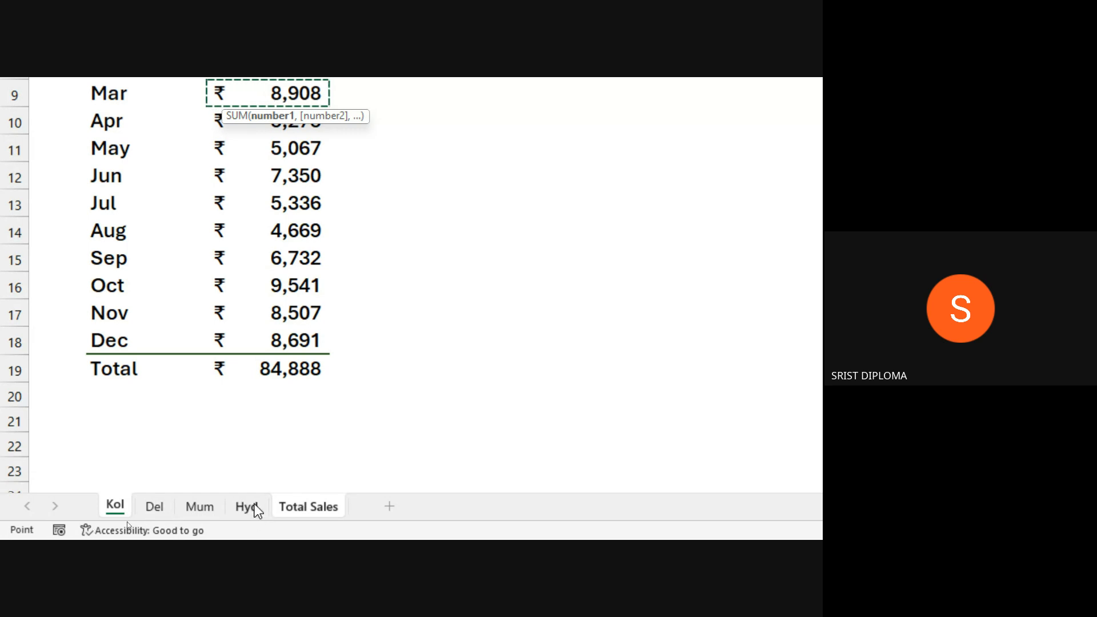
shift+click(256, 509)
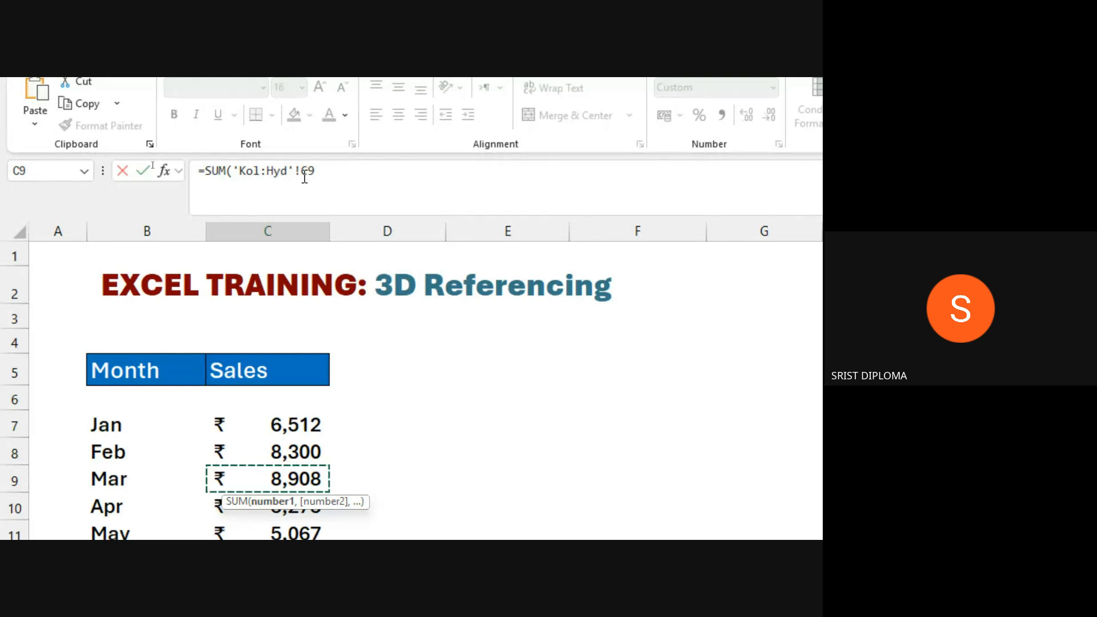
click(322, 170)
text())
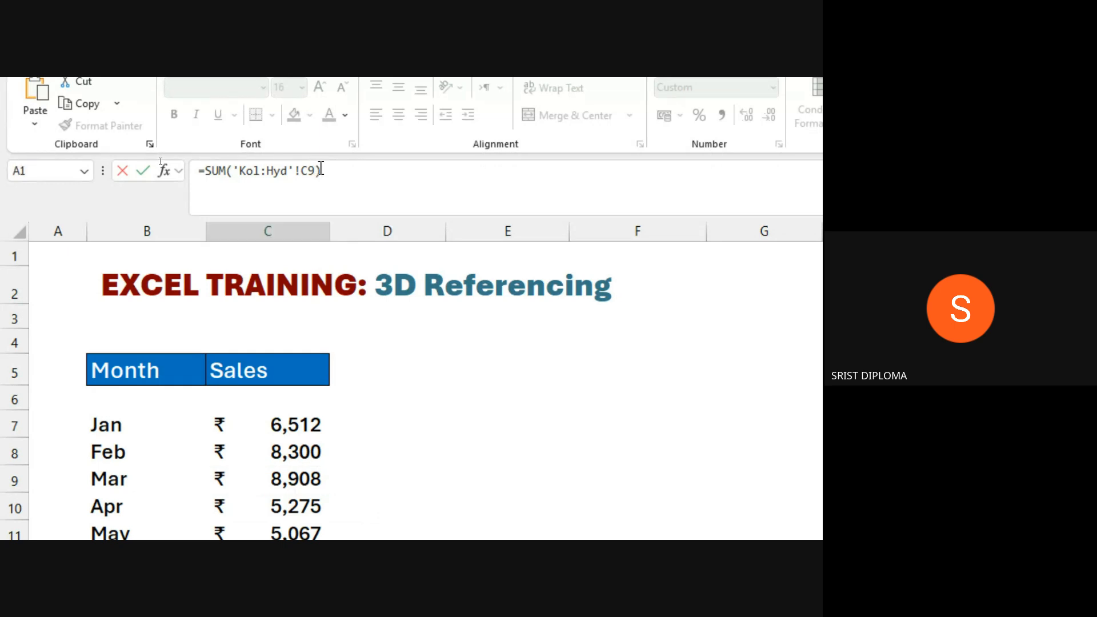
key(Return)
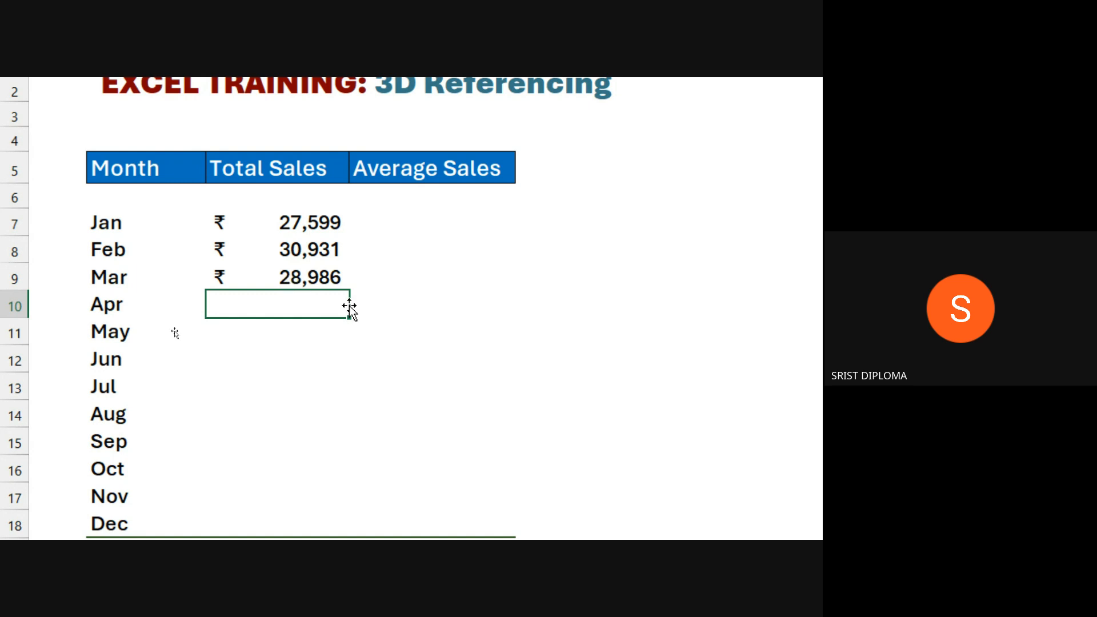
- Fill the March total formula in C9 down through the December row, cell C18
click(307, 274)
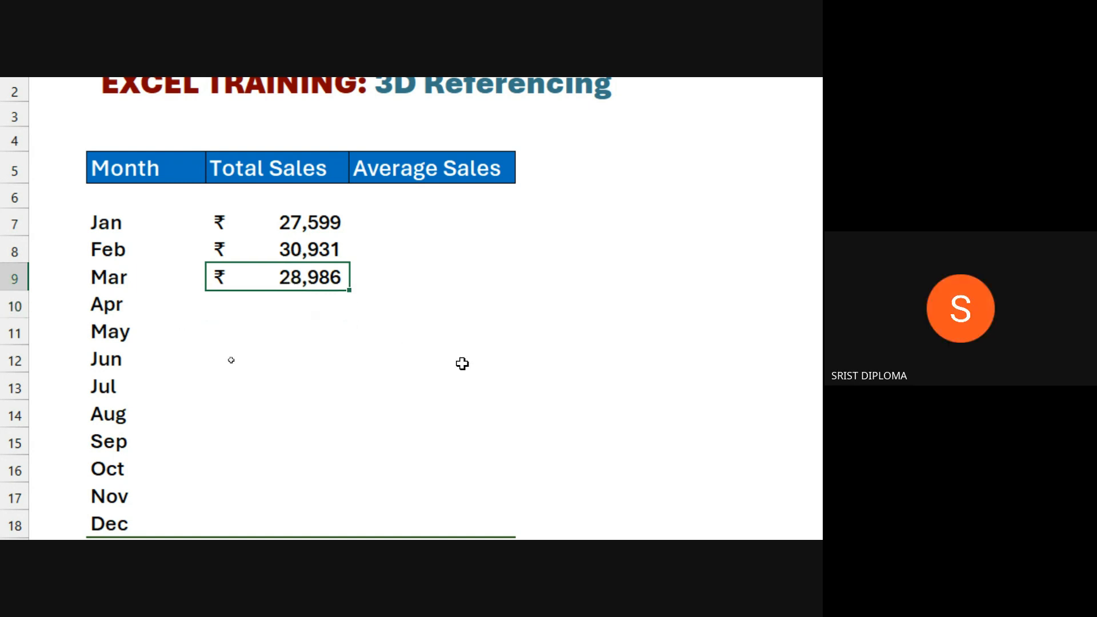
scroll(462, 463, down, 2)
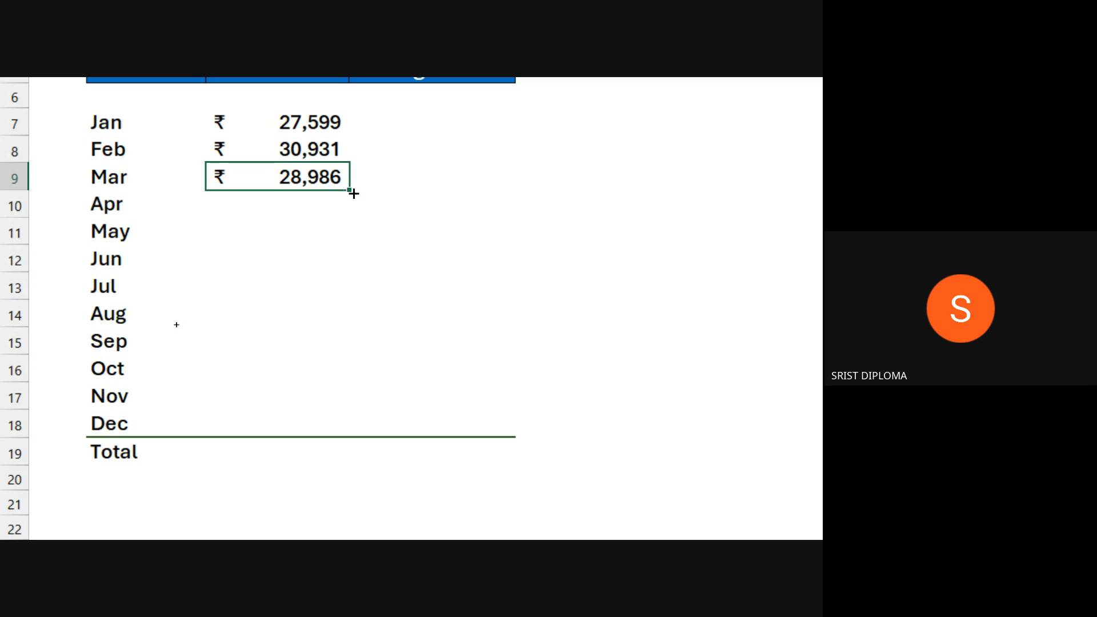
drag(350, 191, 380, 438)
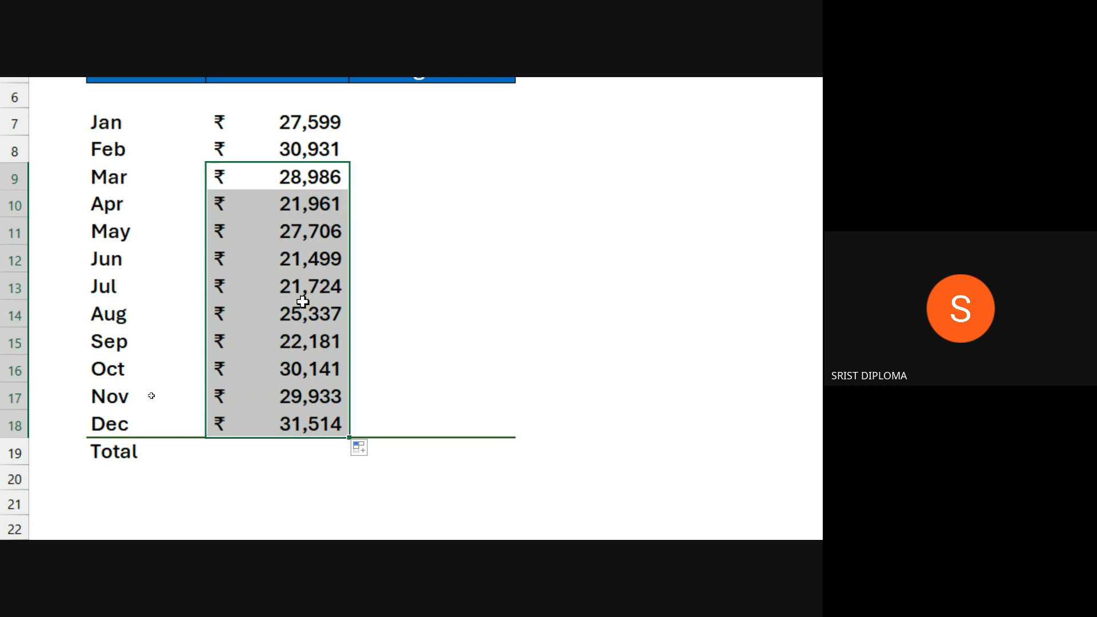
- Enter the formula =SUM('Kol:Hyd'!C19) in cell C19, the Total row of the Total Sales column
click(303, 454)
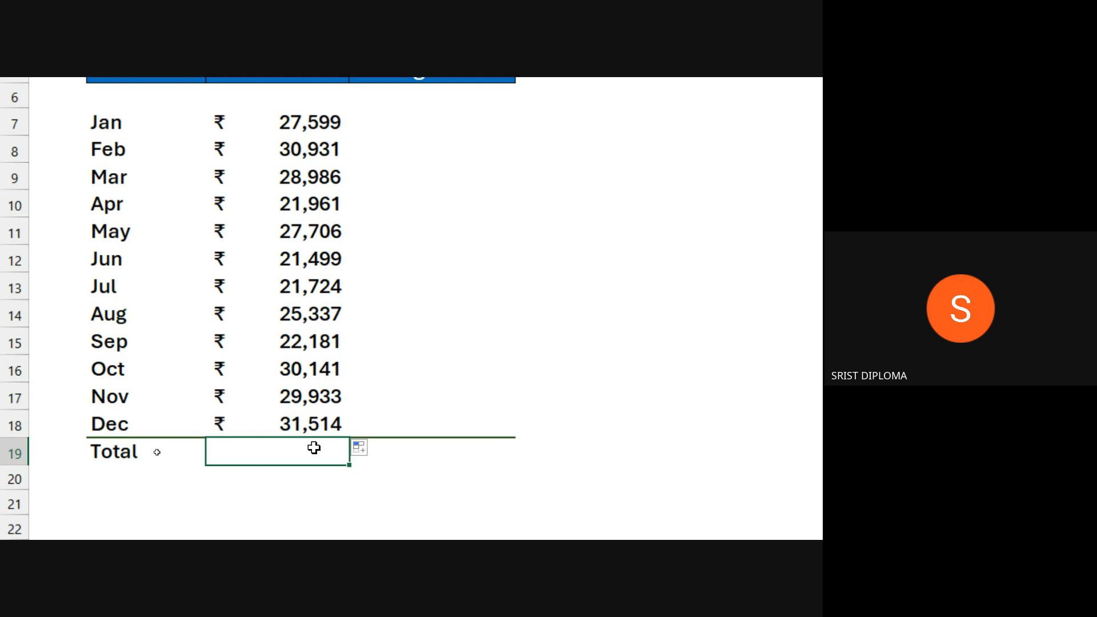
text(=sum)
key(Tab)
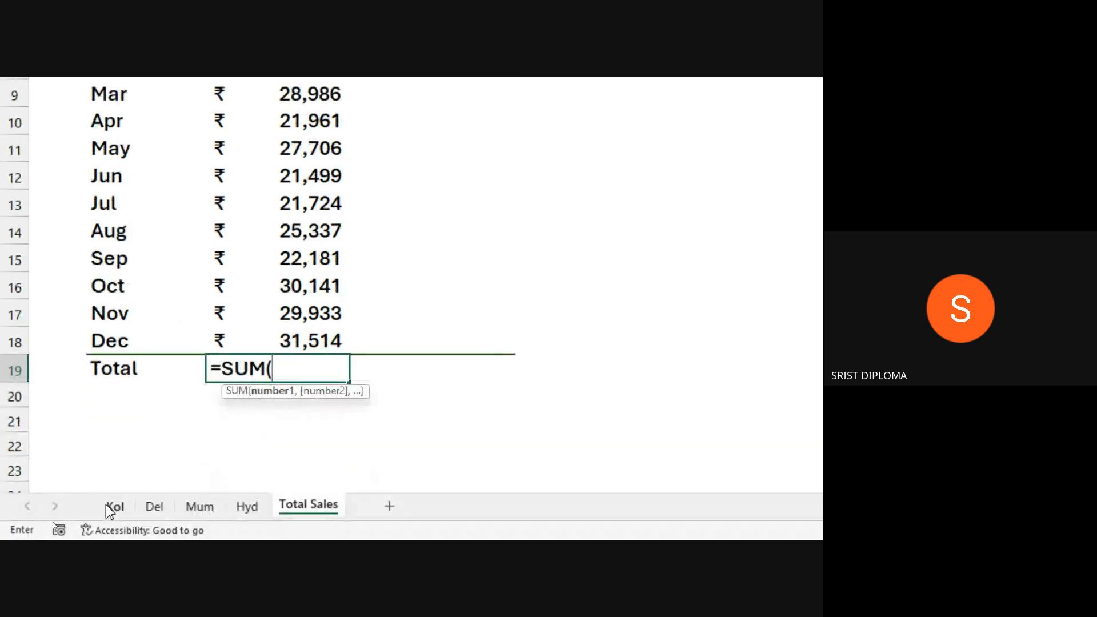
click(111, 506)
click(278, 368)
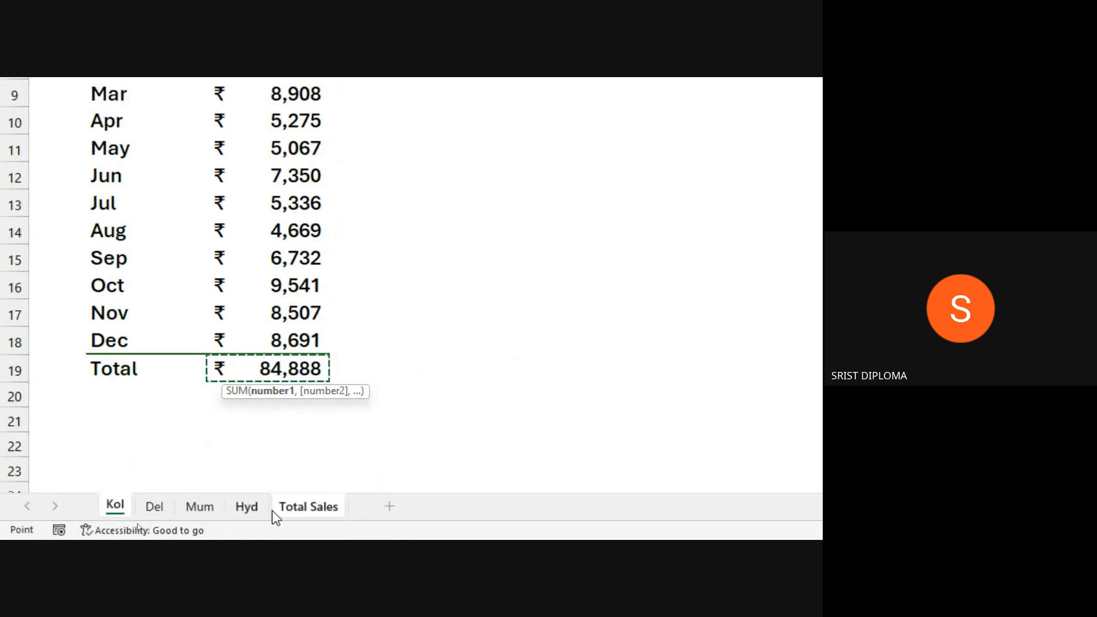
shift+click(252, 507)
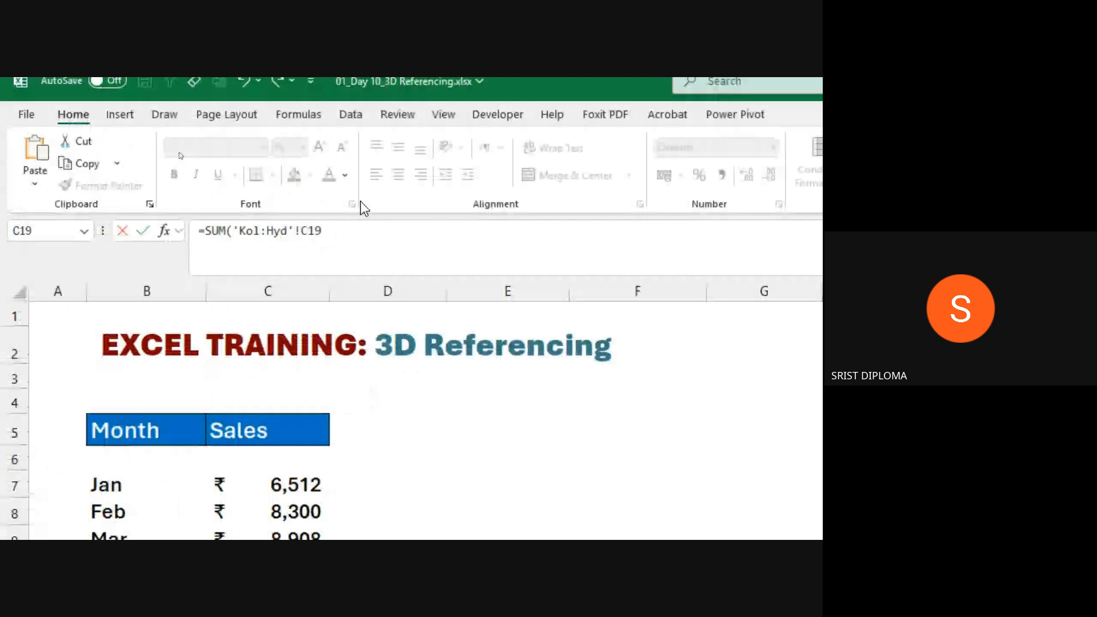
click(330, 231)
text())
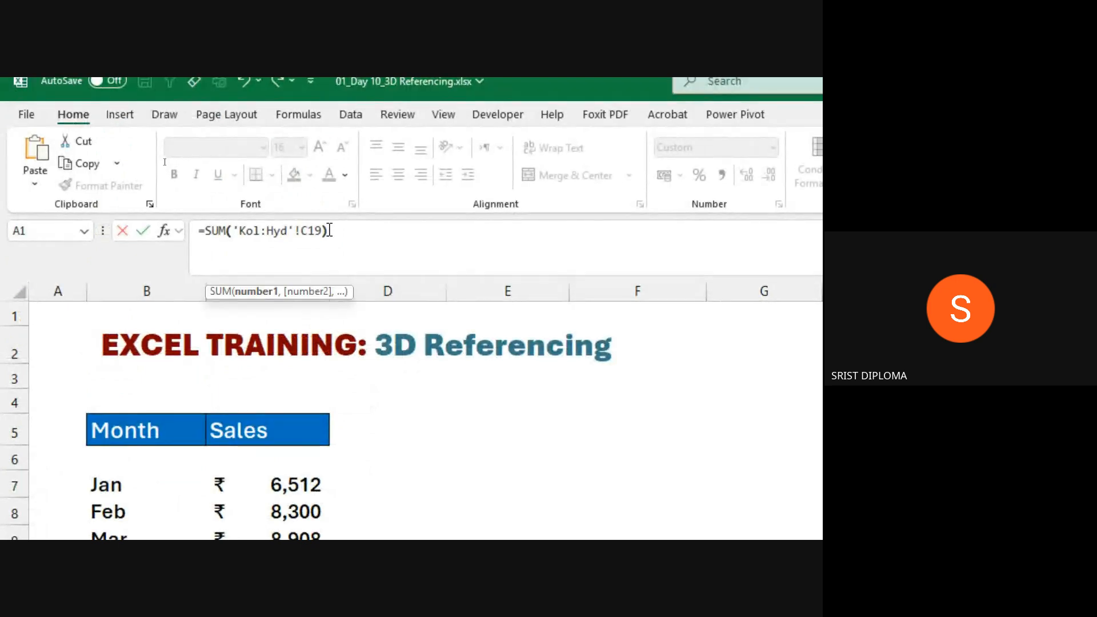
key(Return)
scroll(336, 426, down, 3)
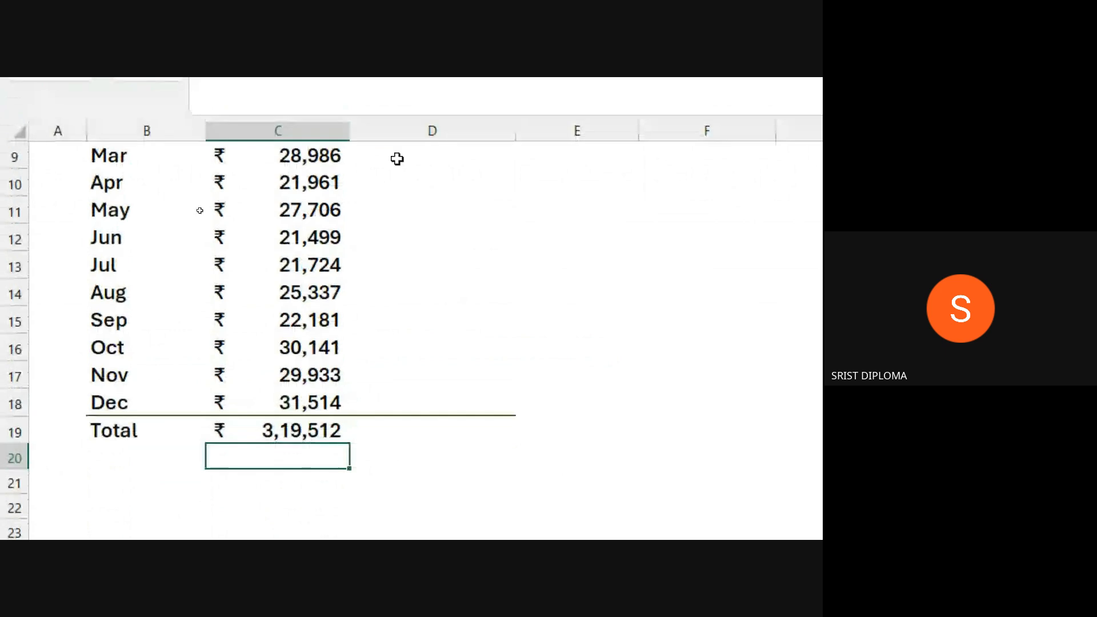
- Average the January sales in cell D7 of the Total Sales sheet with the 3D reference formula =AVERAGE('Kol:Hyd'!C7)
scroll(433, 267, up, 2)
click(412, 258)
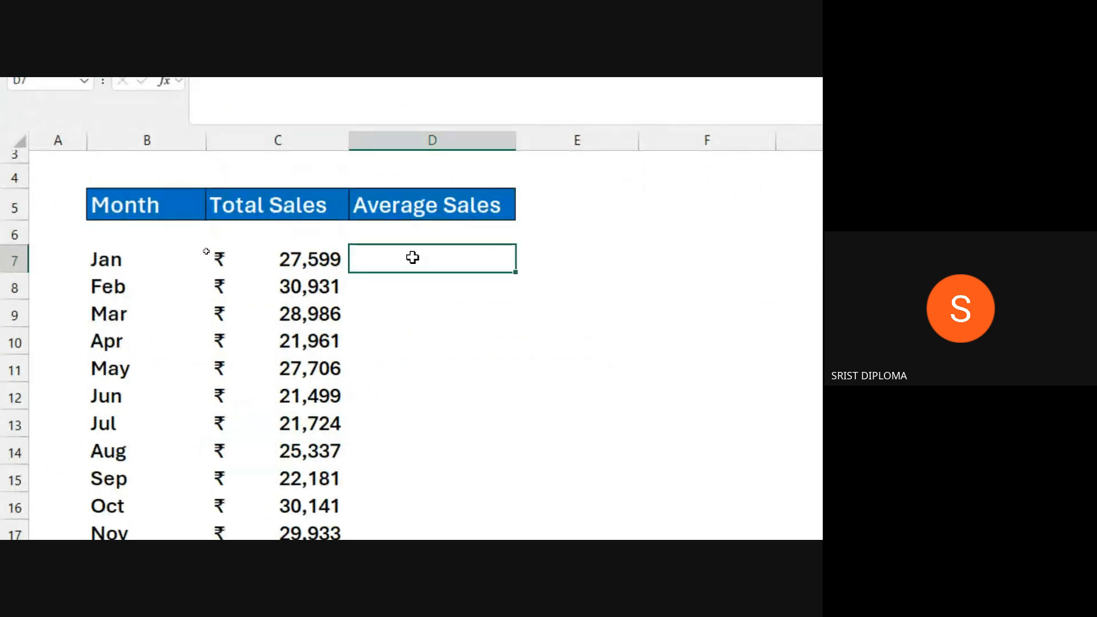
text(=av)
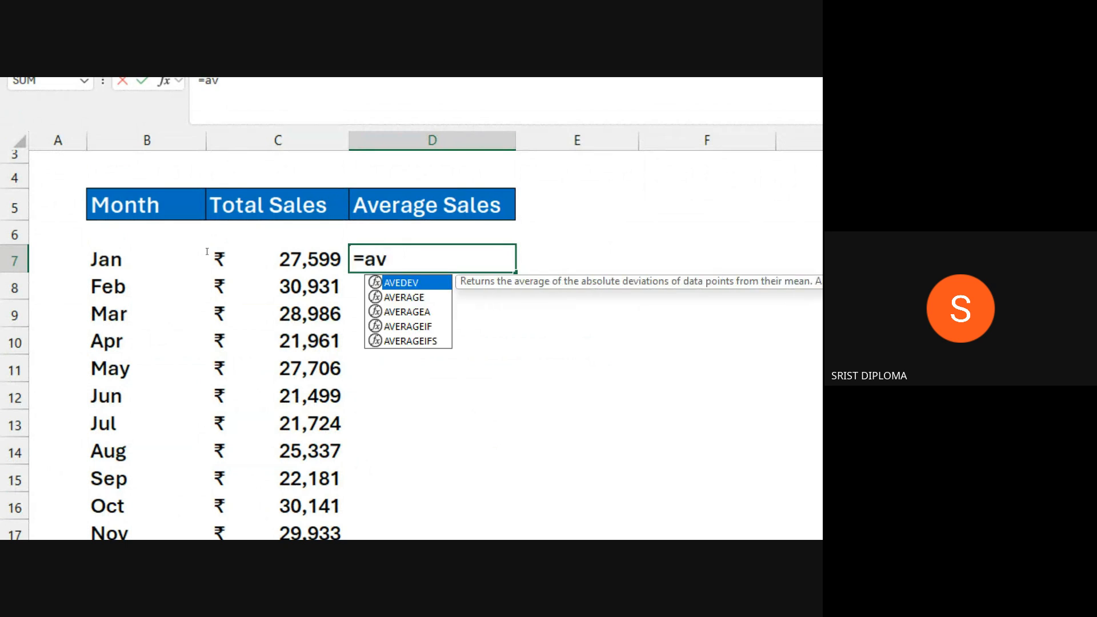
text(era)
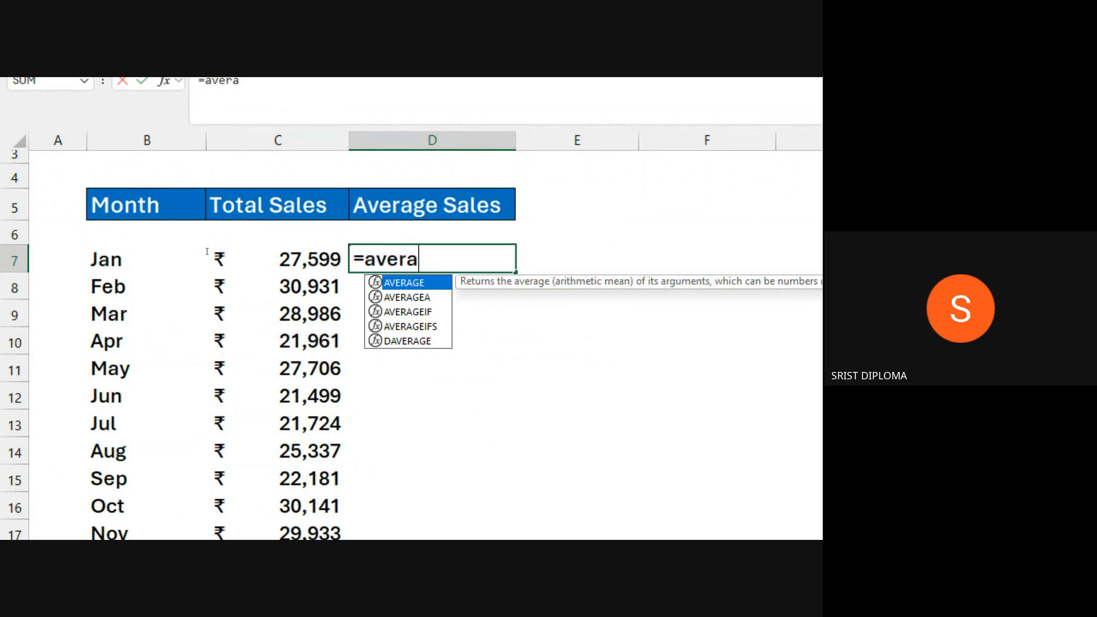
key(Tab)
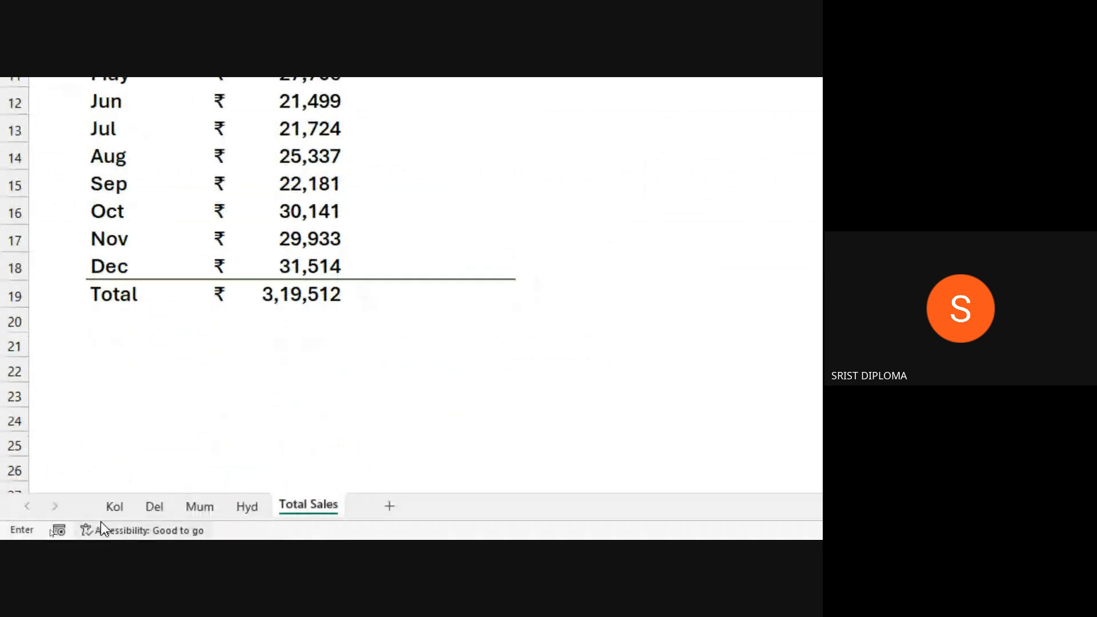
click(110, 507)
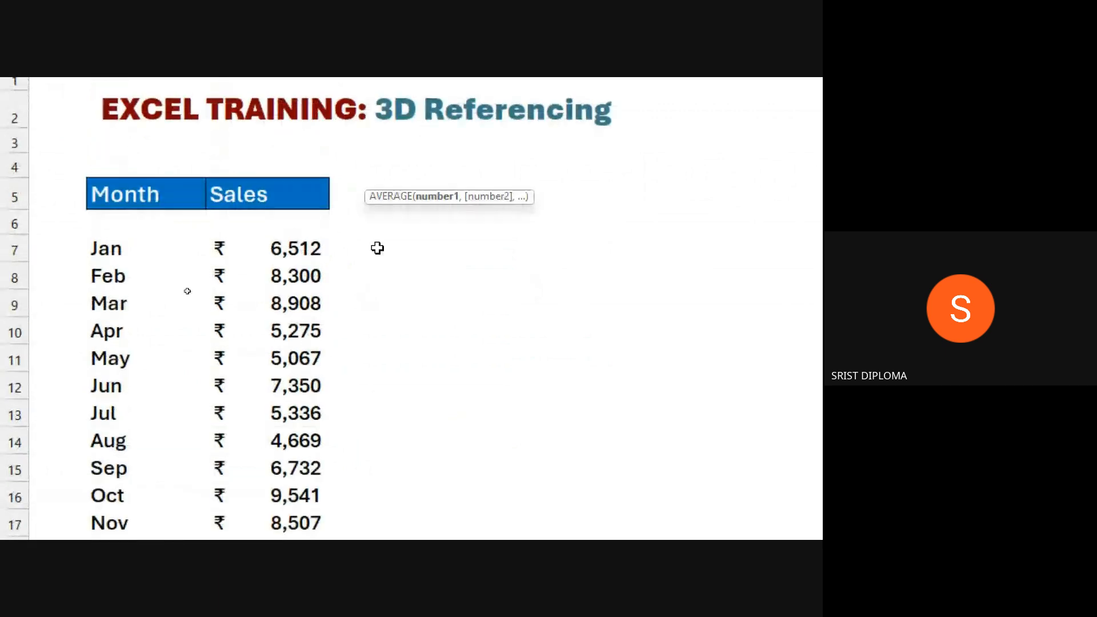
click(307, 248)
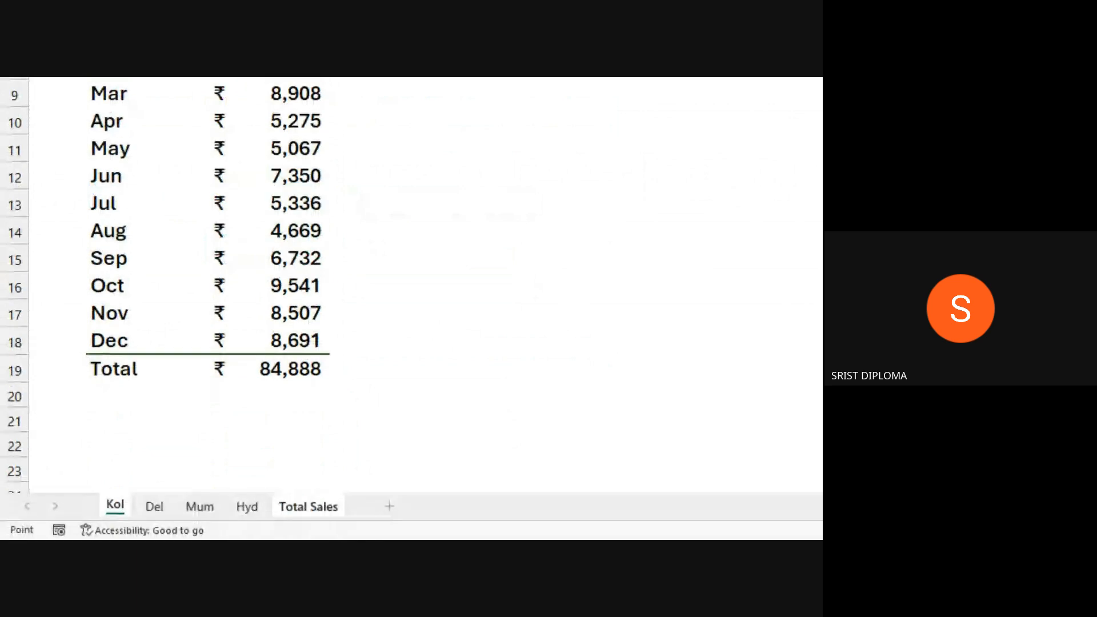
shift+click(255, 508)
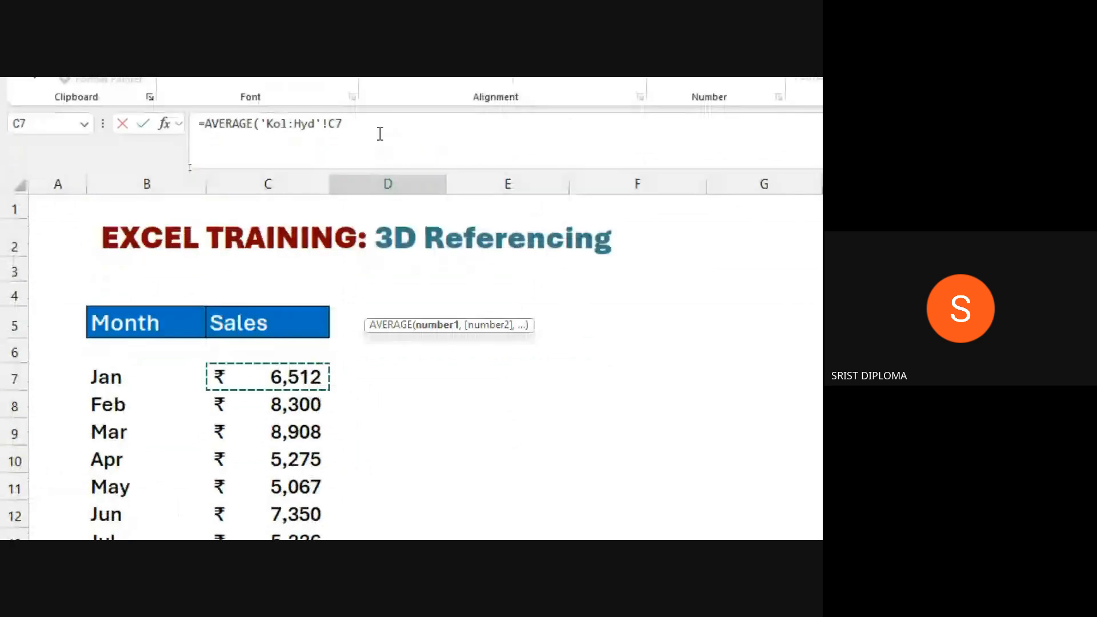
click(375, 134)
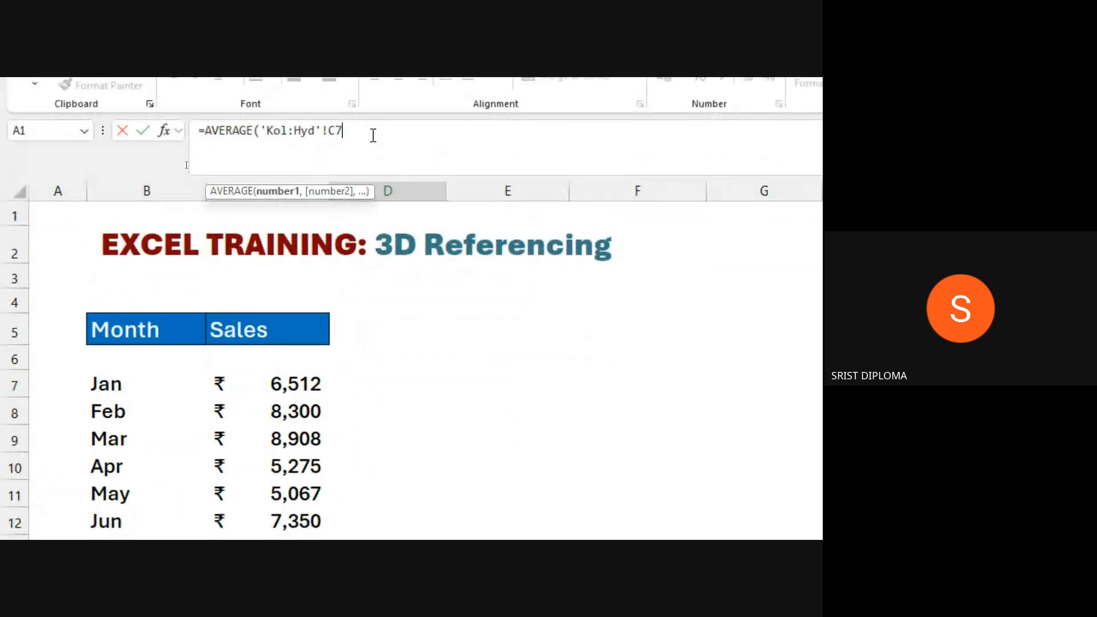
text())
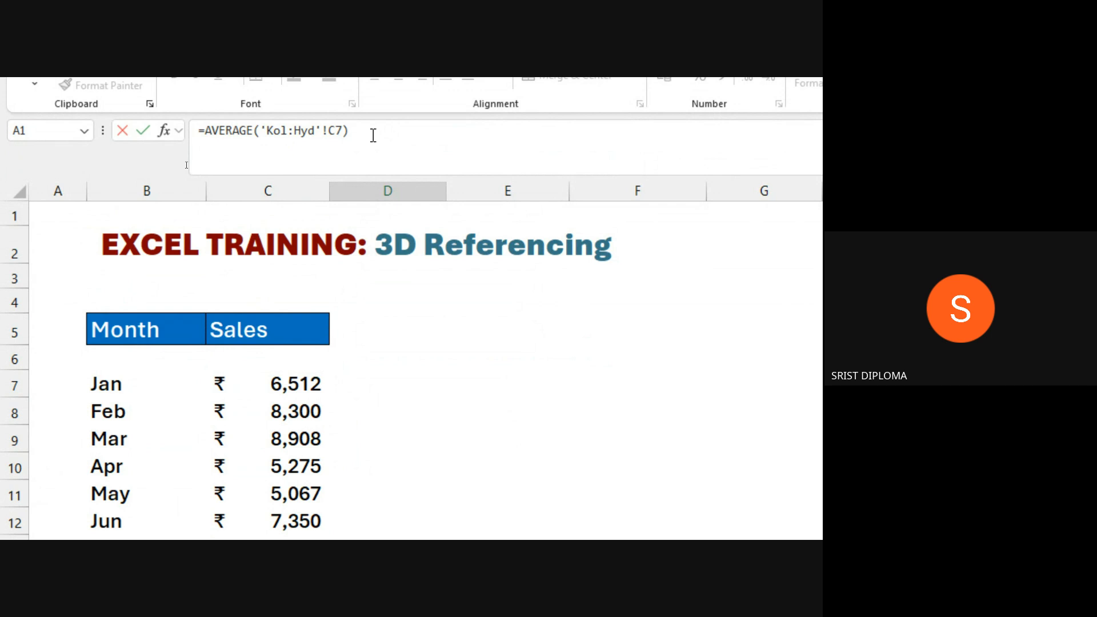
key(Return)
- Fill the January average formula in D7 down through the December row, cell D18
click(461, 307)
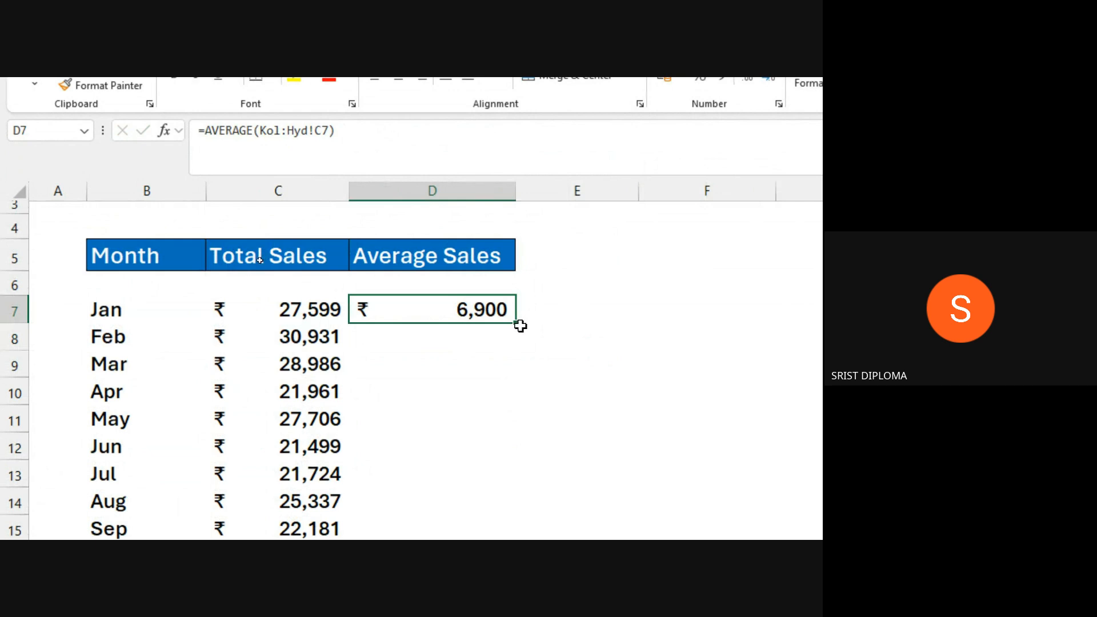
drag(516, 321, 516, 616)
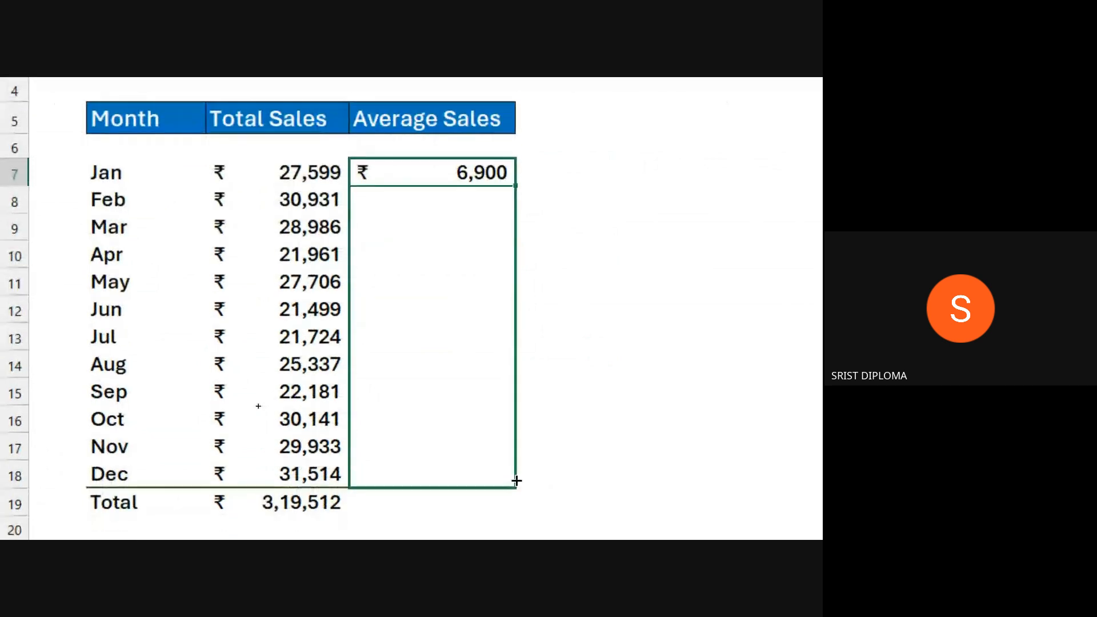
drag(516, 481, 515, 480)
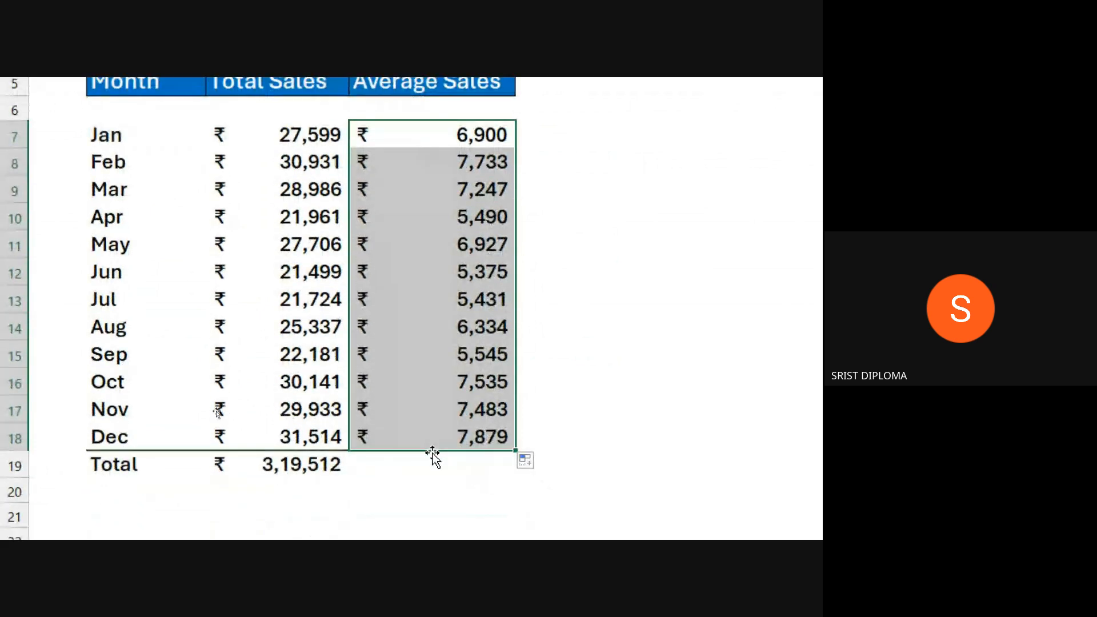
drag(432, 456, 431, 474)
key(ctrl+z)
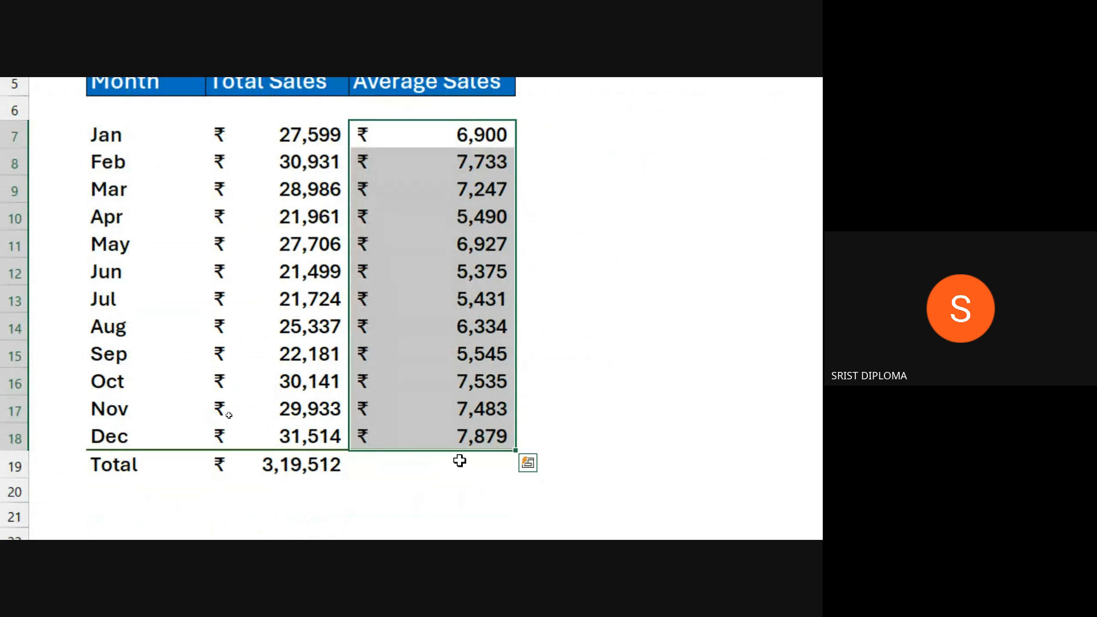
- Enter the formula =AVERAGE('Kol:Hyd'!C19) in cell D19, the Total row of the Average Sales column
click(460, 461)
text(=)
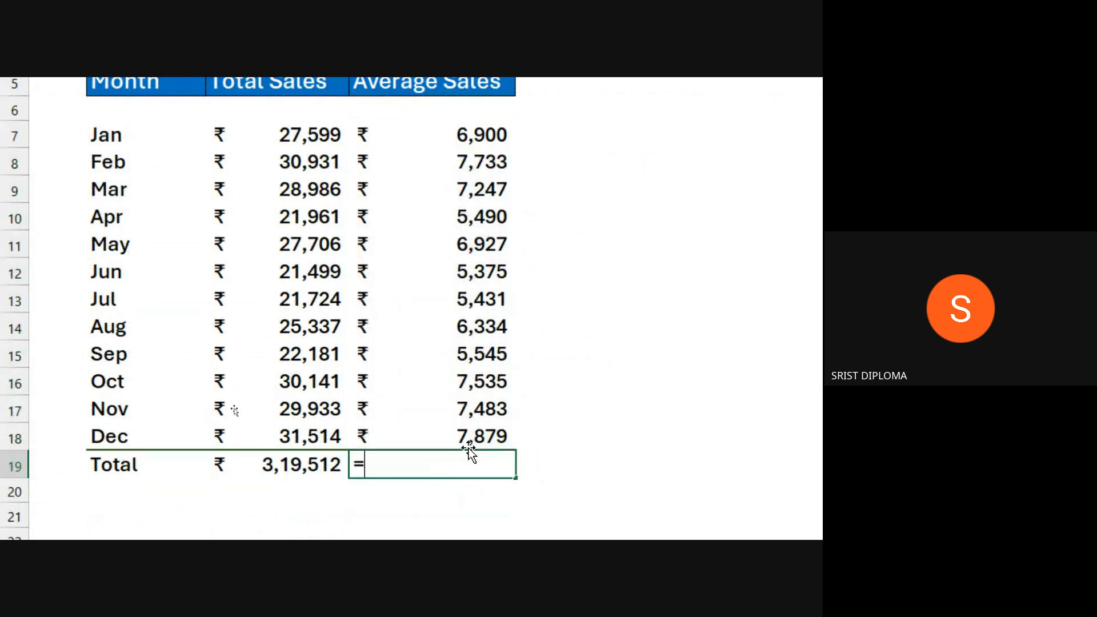
text(aver)
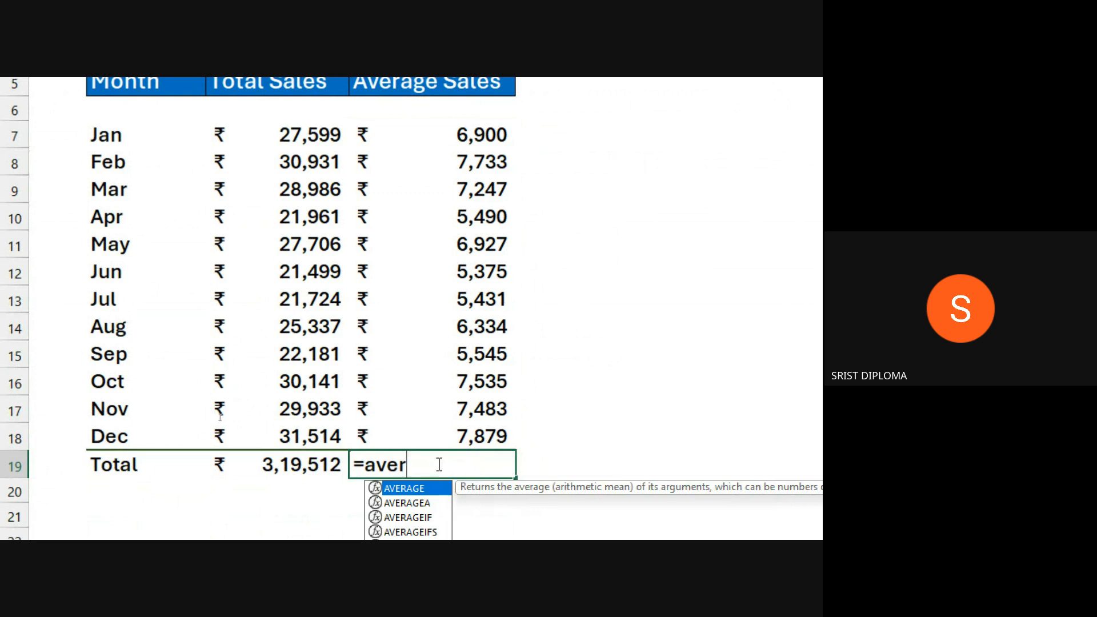
key(Tab)
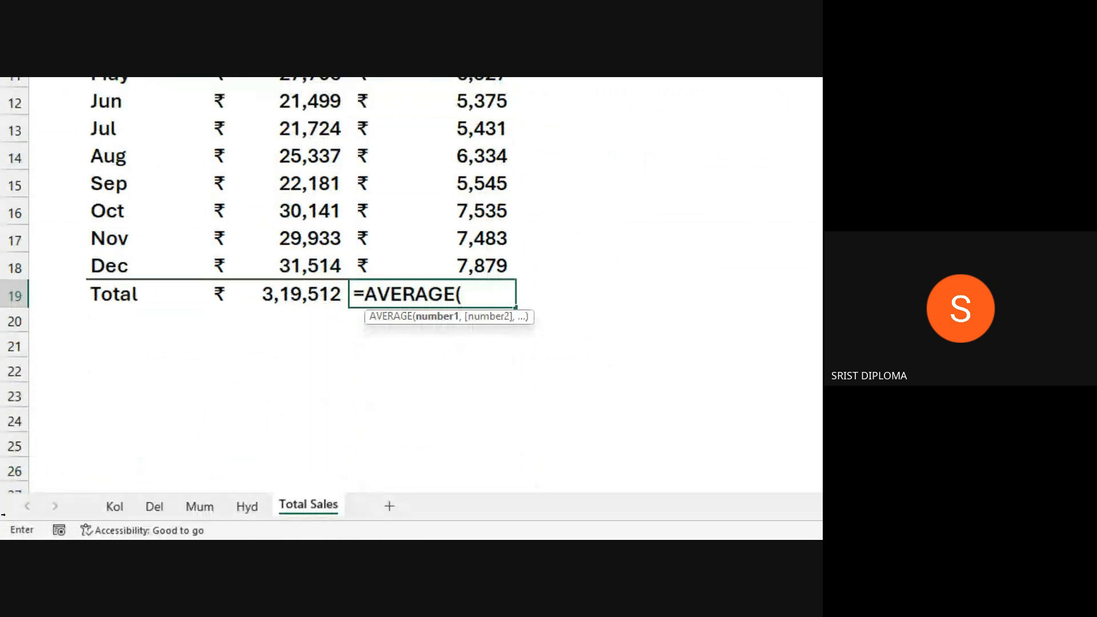
click(116, 506)
click(289, 369)
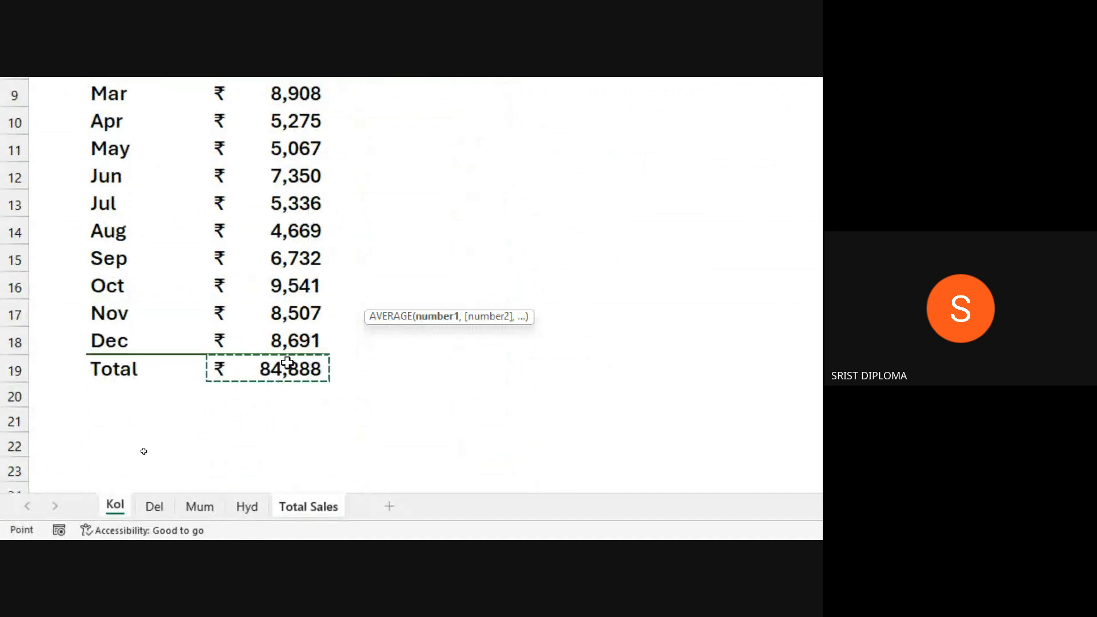
shift+click(245, 507)
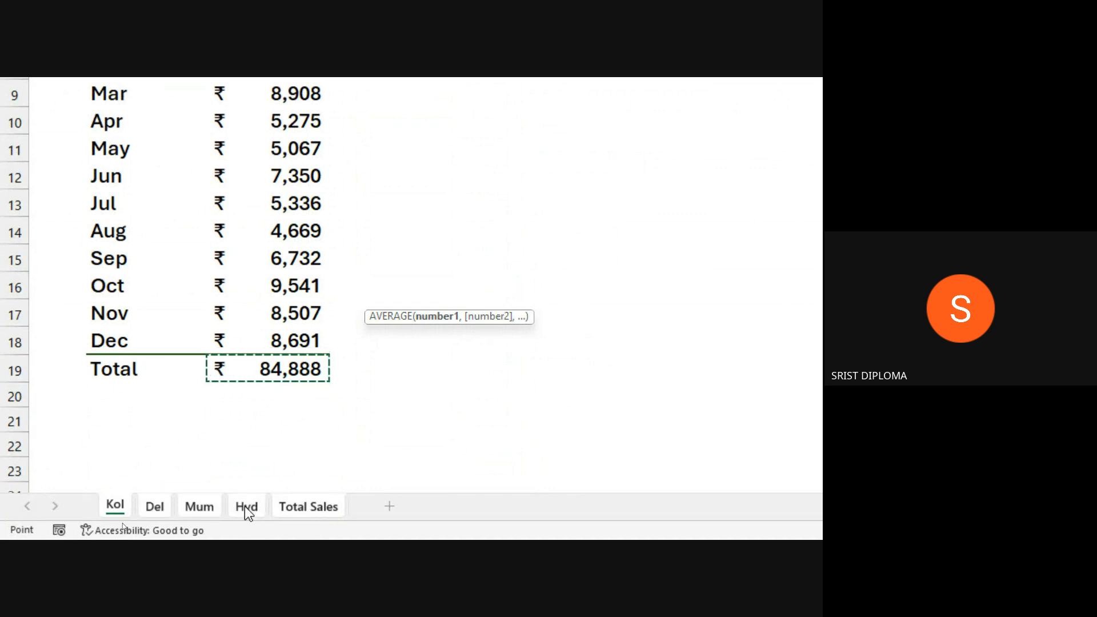
click(398, 90)
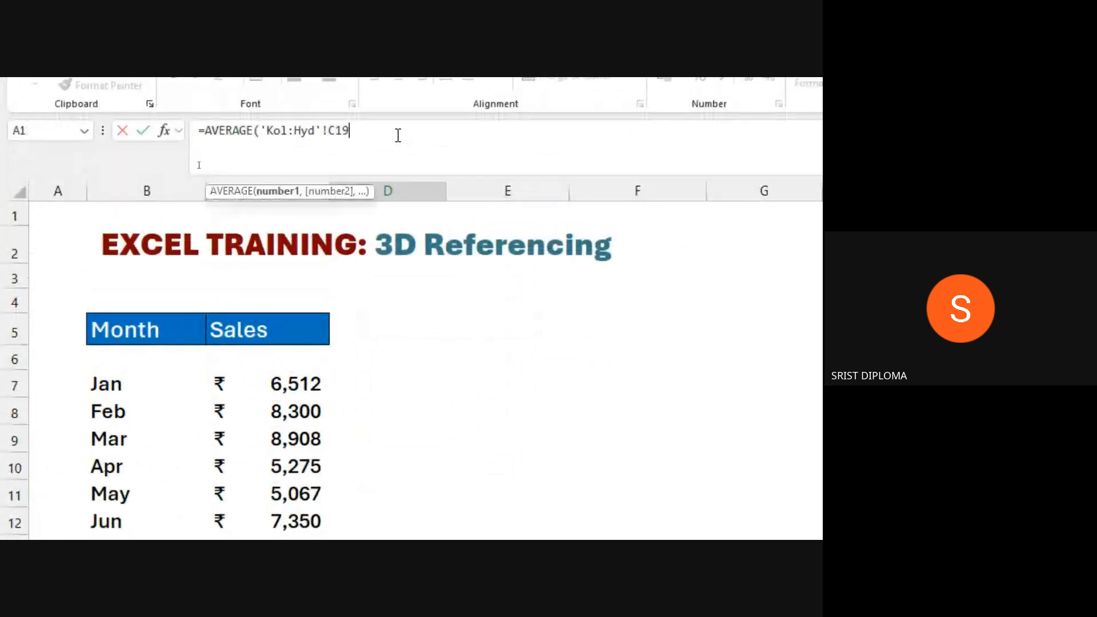
text())
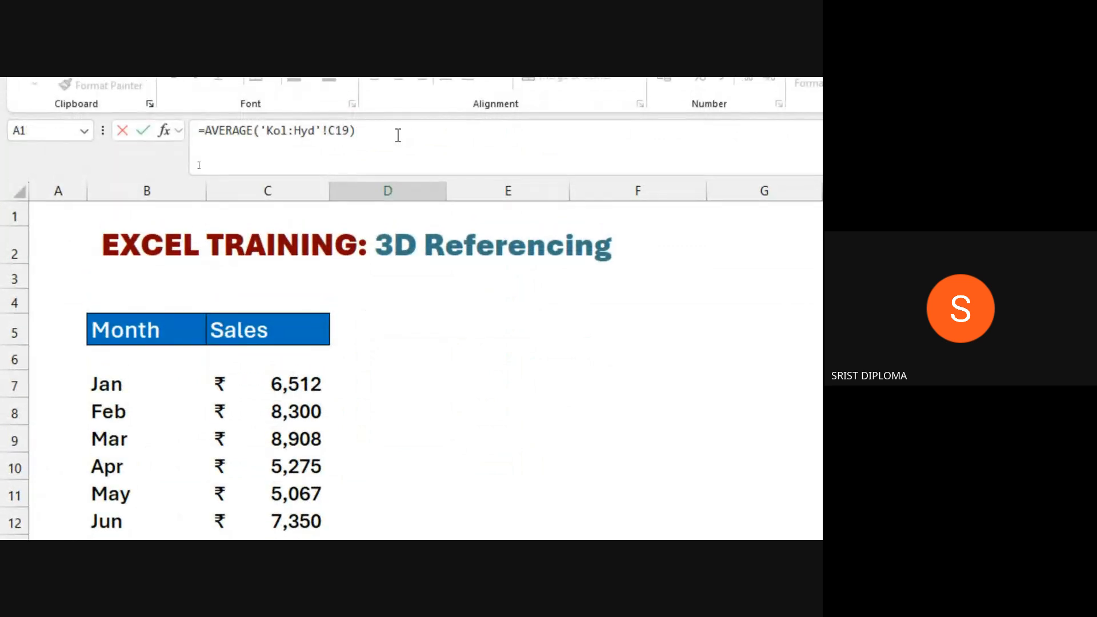
key(Return)
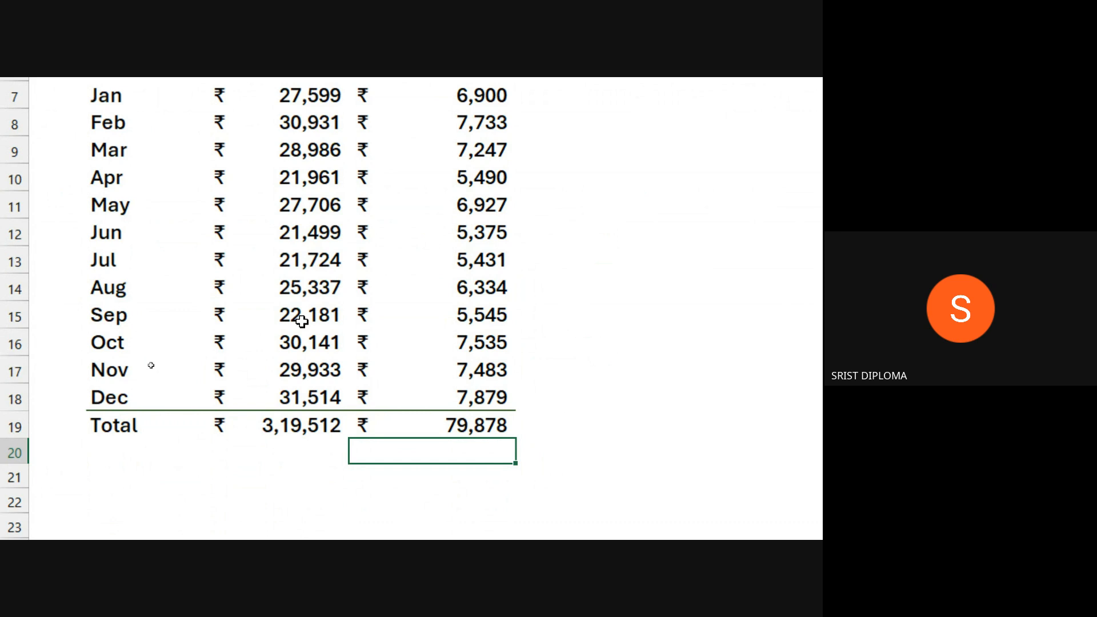
- Look over the finished Total Sales table and close the 3D Referencing workbook
scroll(343, 205, up, 1)
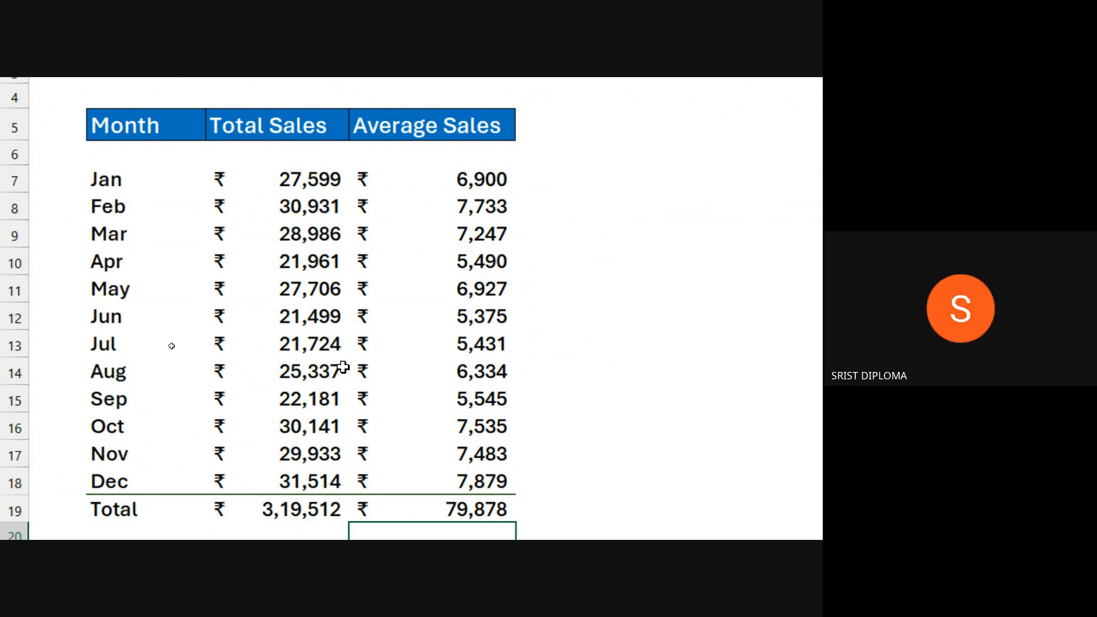
scroll(342, 367, down, 2)
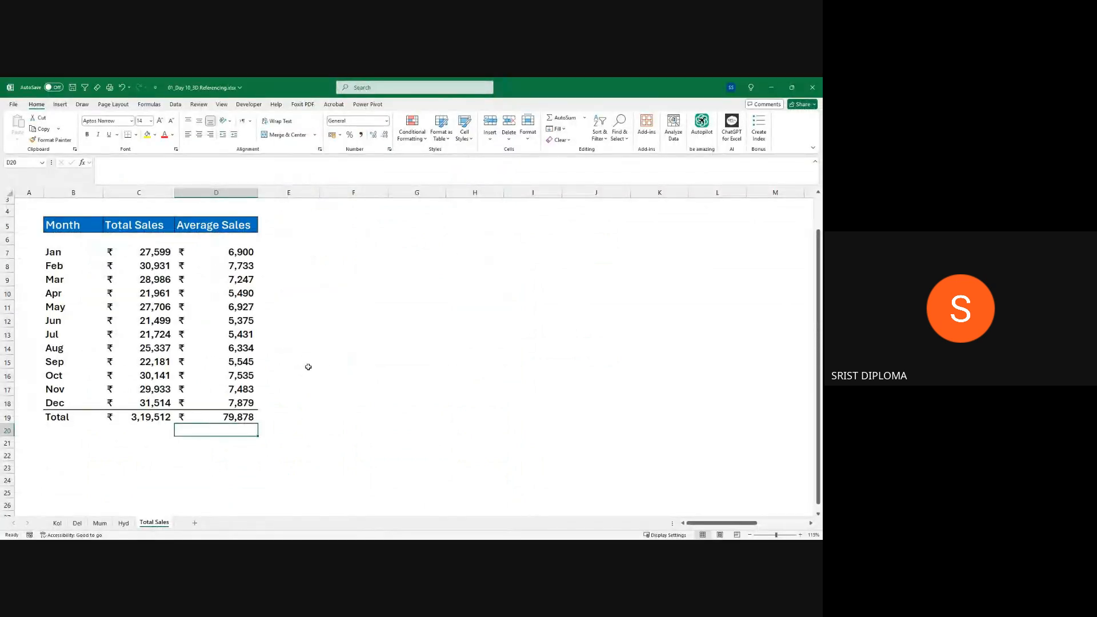
click(813, 88)
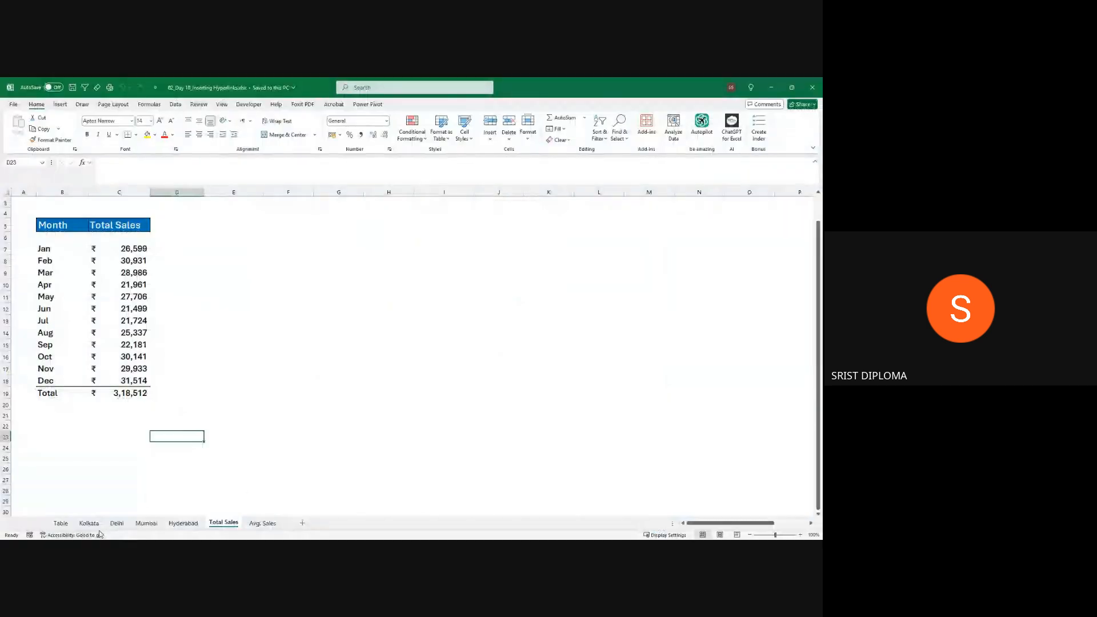
- Examine the Kolkata, Delhi, Mumbai, Hyderabad, Total Sales and Avg. Sales sheets of the Inserting Hyperlinks workbook
click(91, 525)
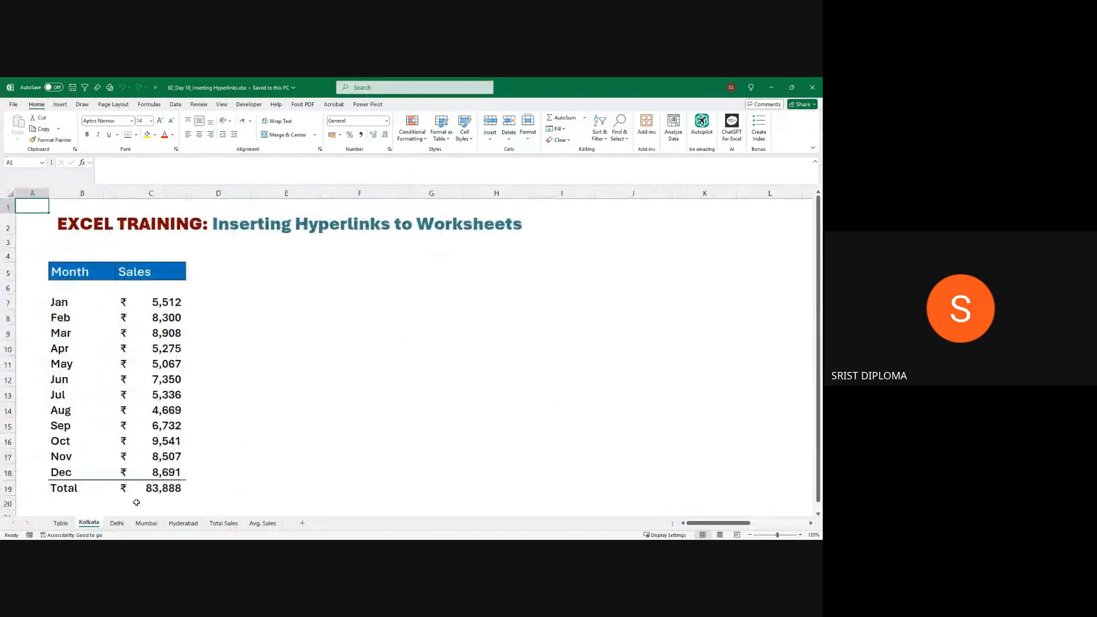
click(117, 524)
click(146, 523)
click(182, 523)
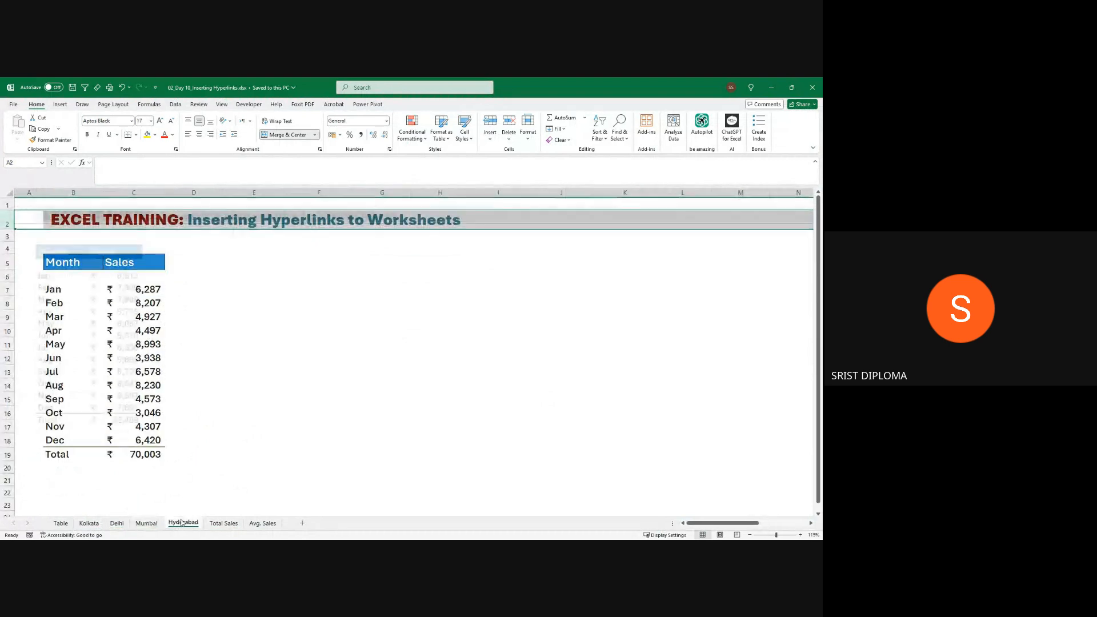
click(224, 523)
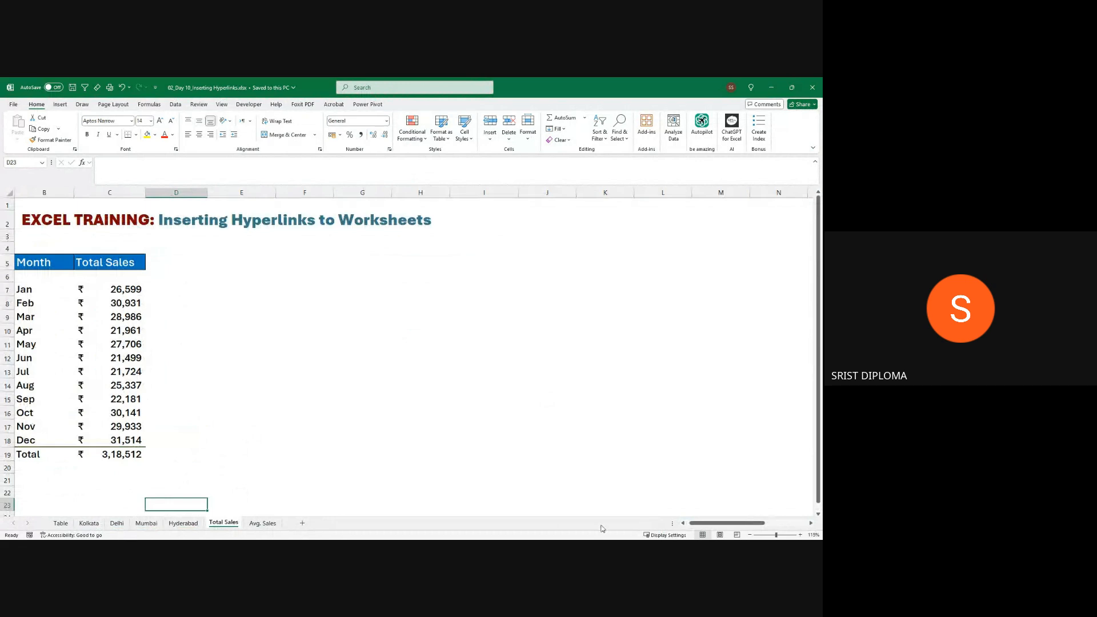
click(683, 523)
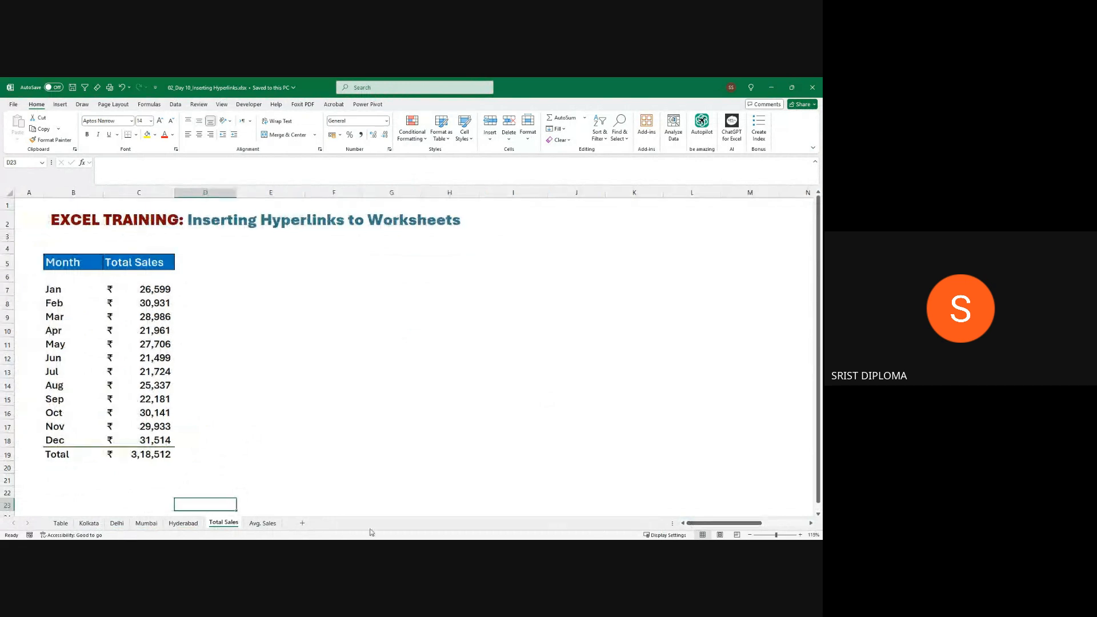
click(262, 524)
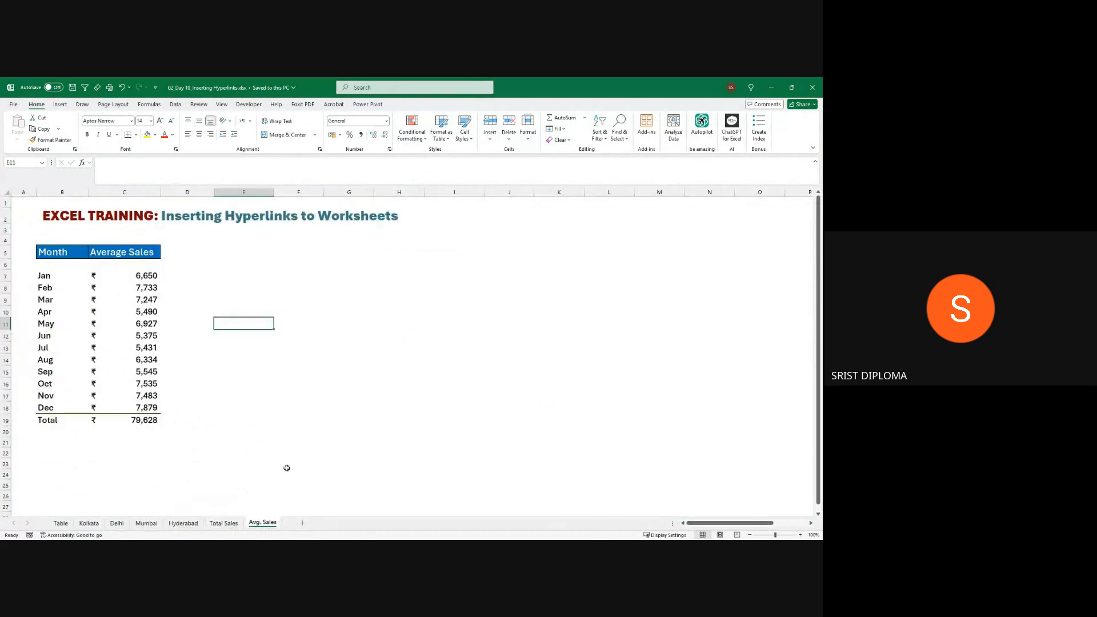
click(683, 522)
click(297, 490)
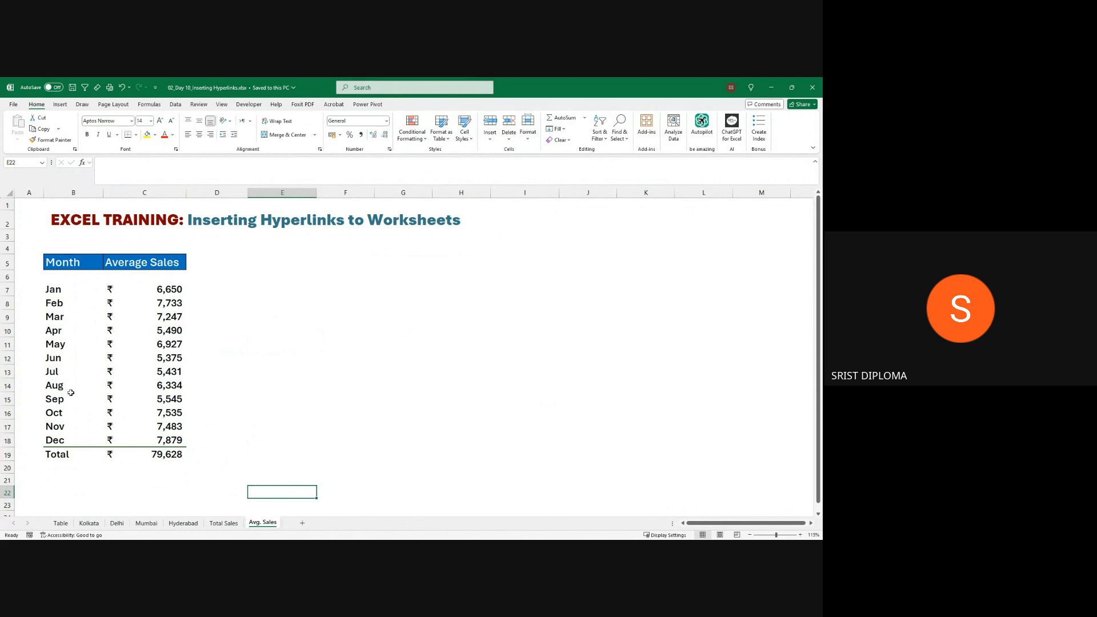
- Clear the existing link entries from cells C9:C11 in the Table of Contents on the Table sheet
click(60, 524)
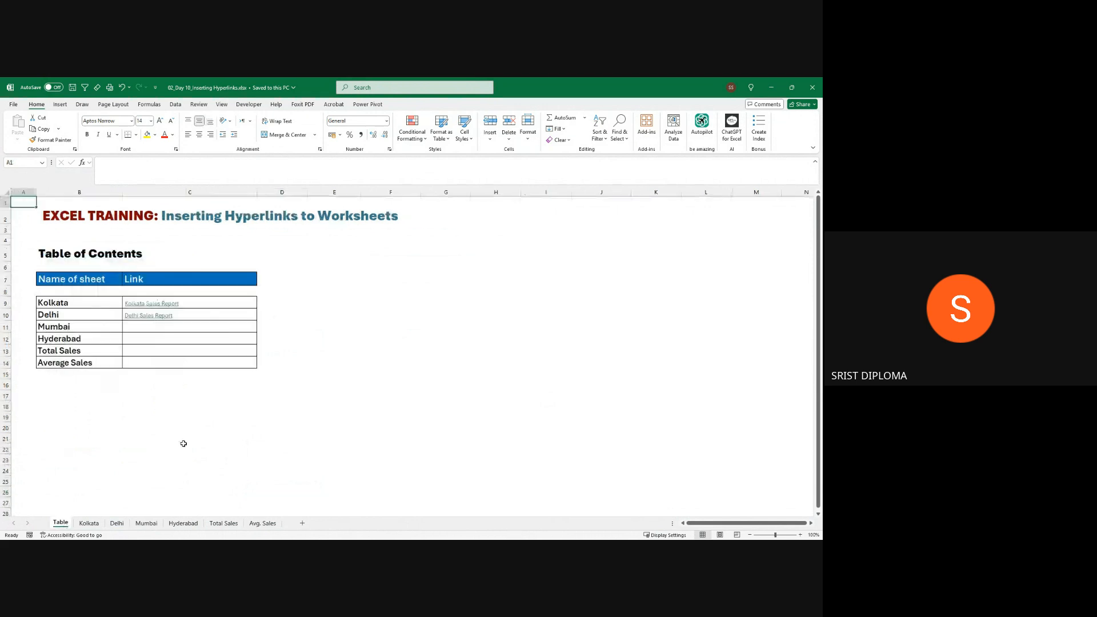
drag(225, 301, 232, 321)
key(Delete)
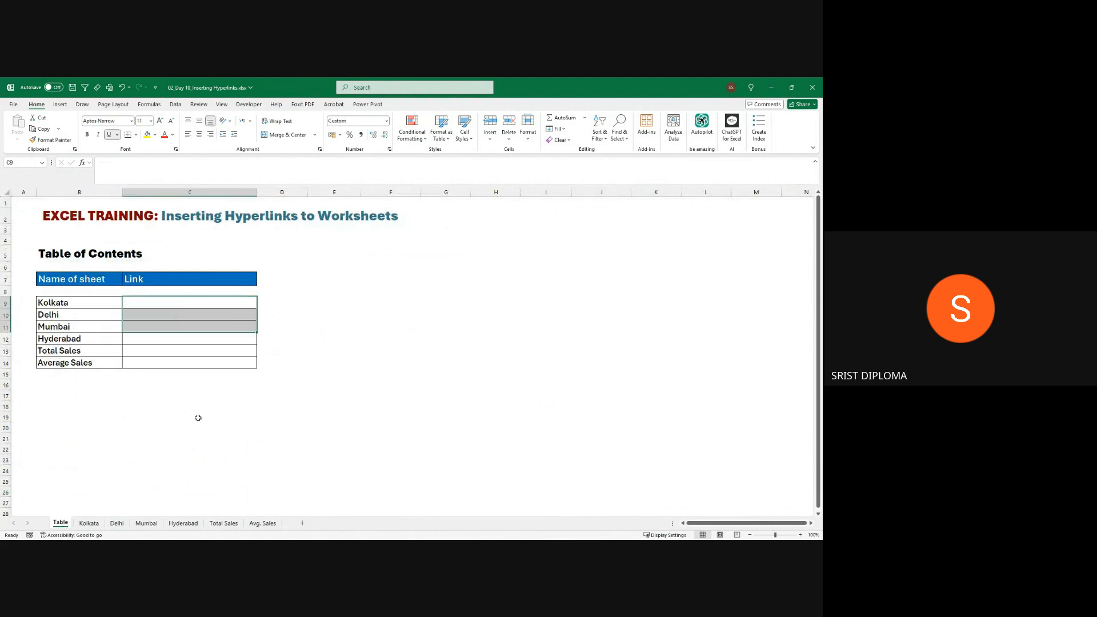
scroll(198, 416, up, 2)
scroll(201, 418, up, 1)
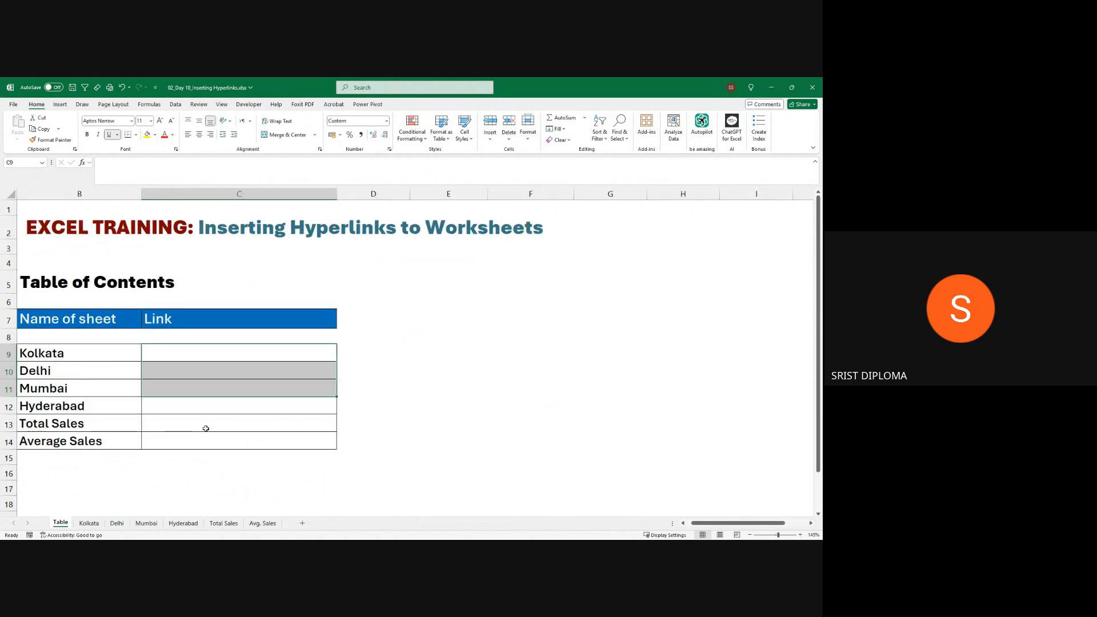
drag(698, 524, 686, 524)
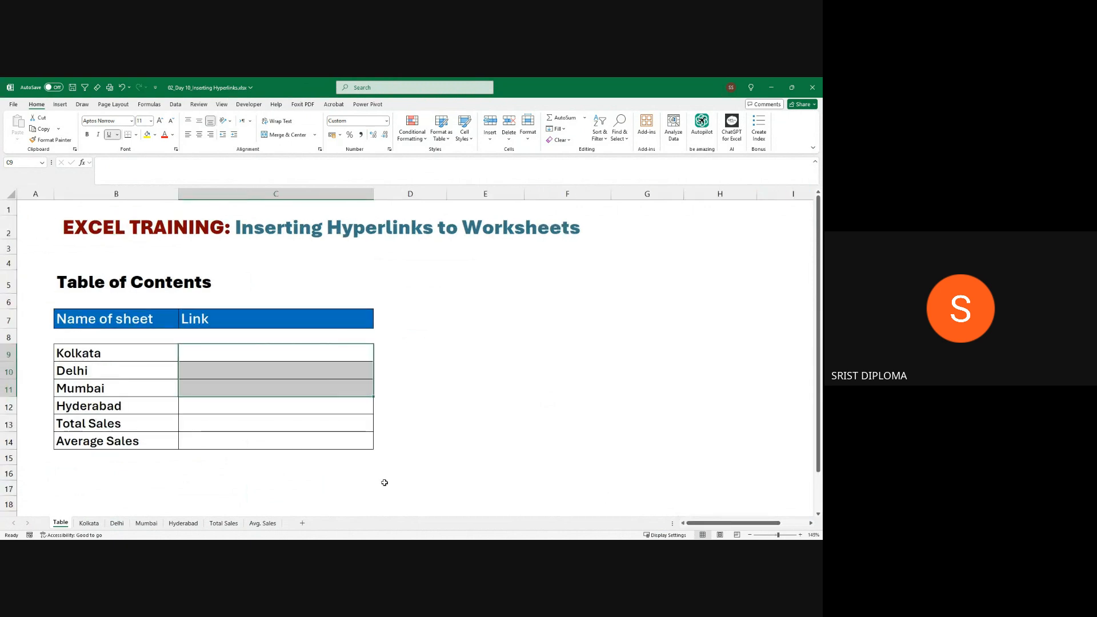
scroll(382, 481, down, 1)
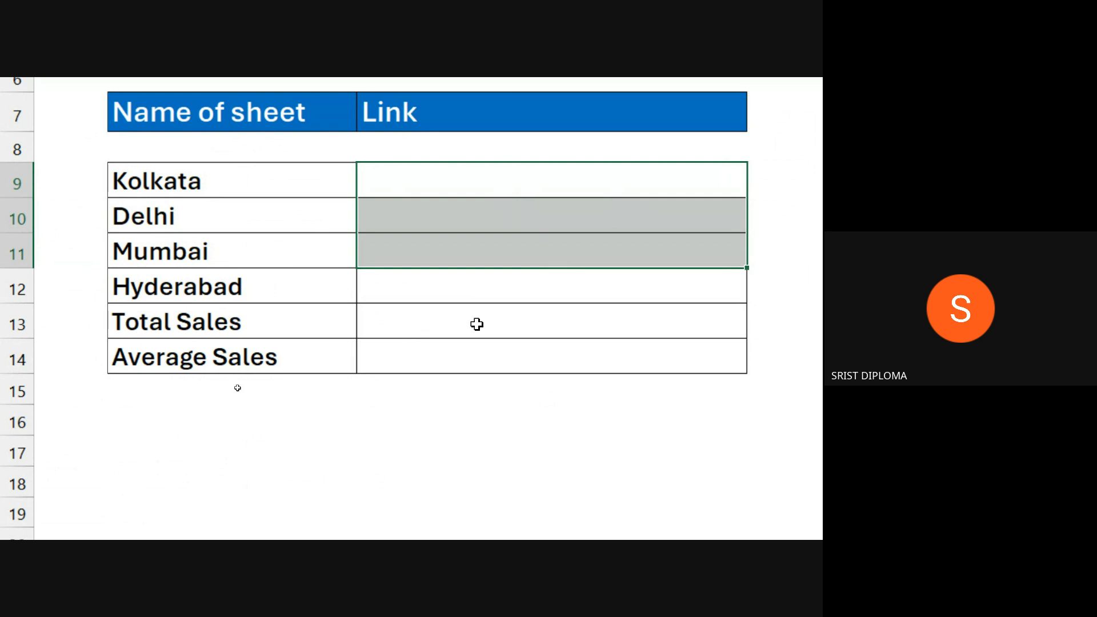
- Start inserting a hyperlink in cell C9 of the Kolkata row that links to a place in this document
click(465, 286)
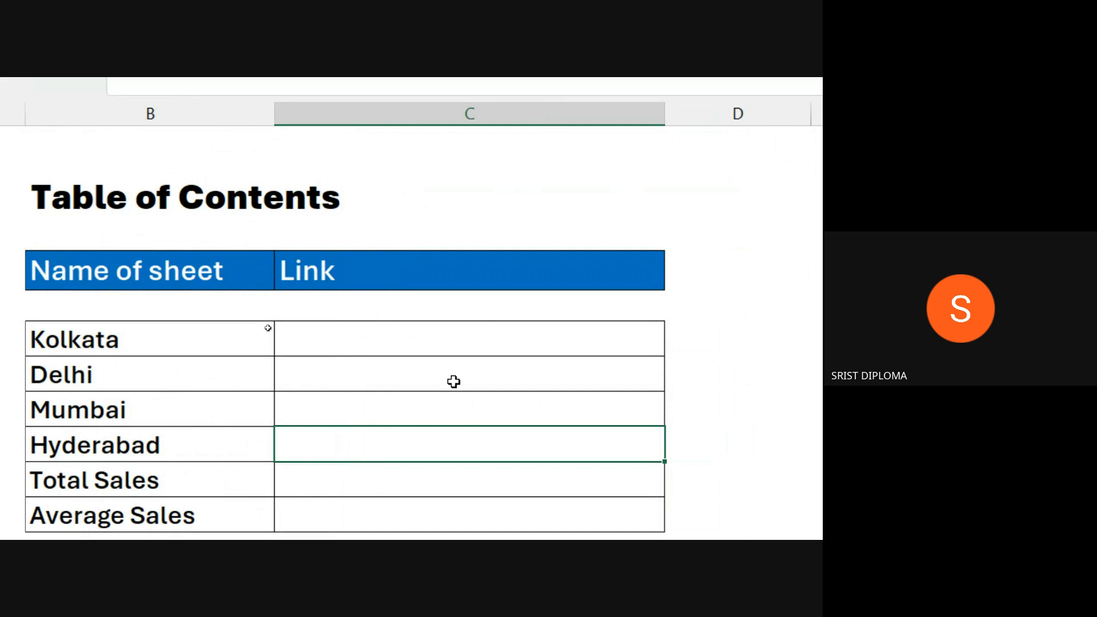
click(401, 341)
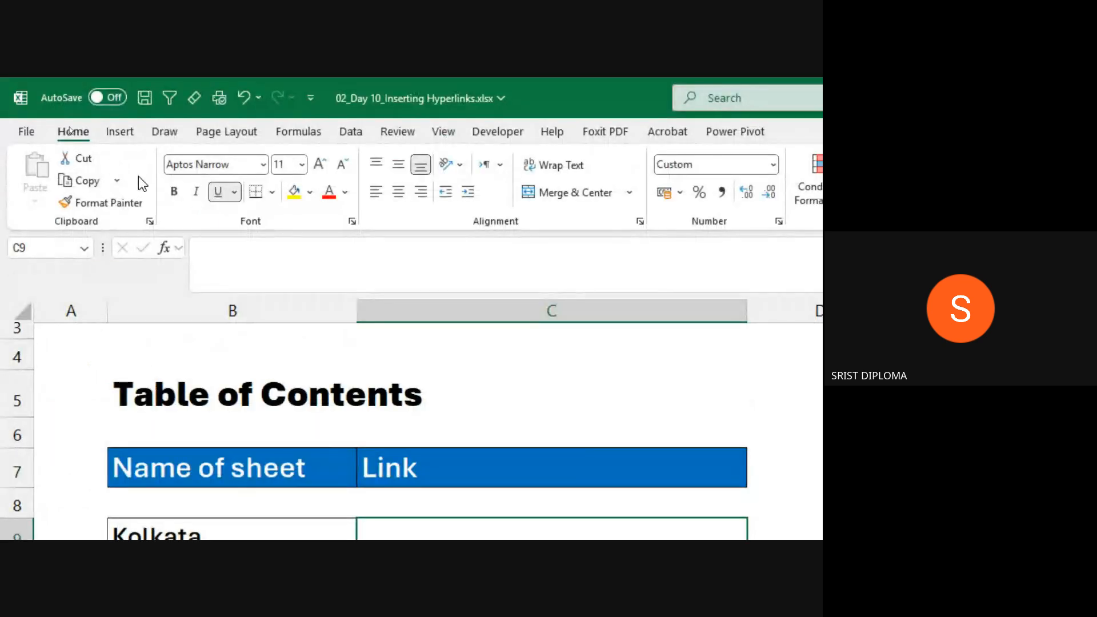
click(118, 137)
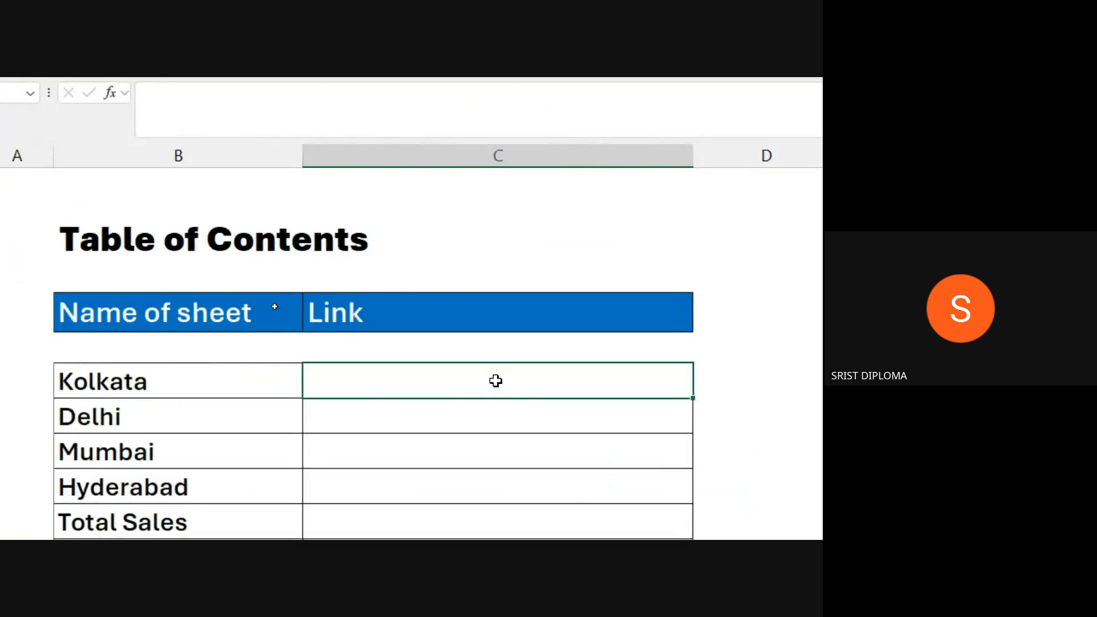
right_click(495, 380)
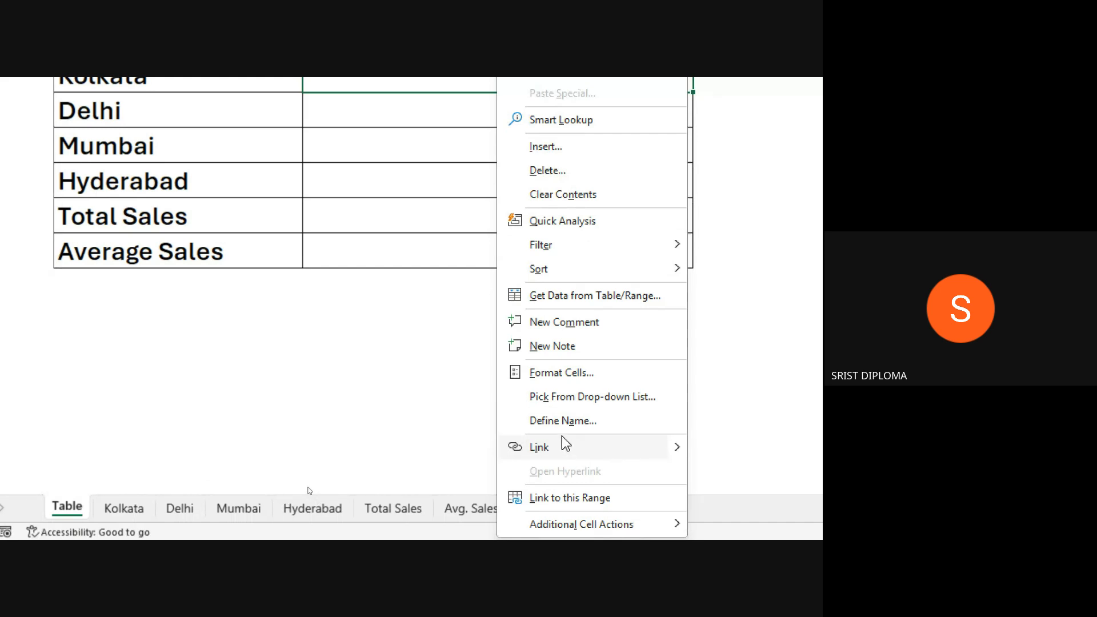
click(350, 349)
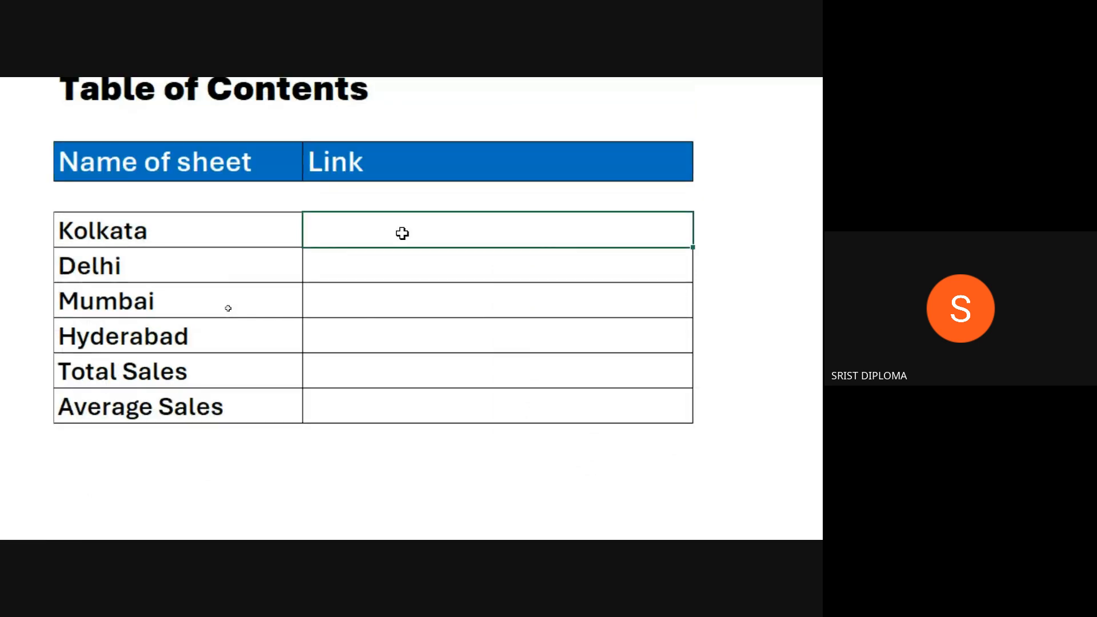
key(ctrl+k)
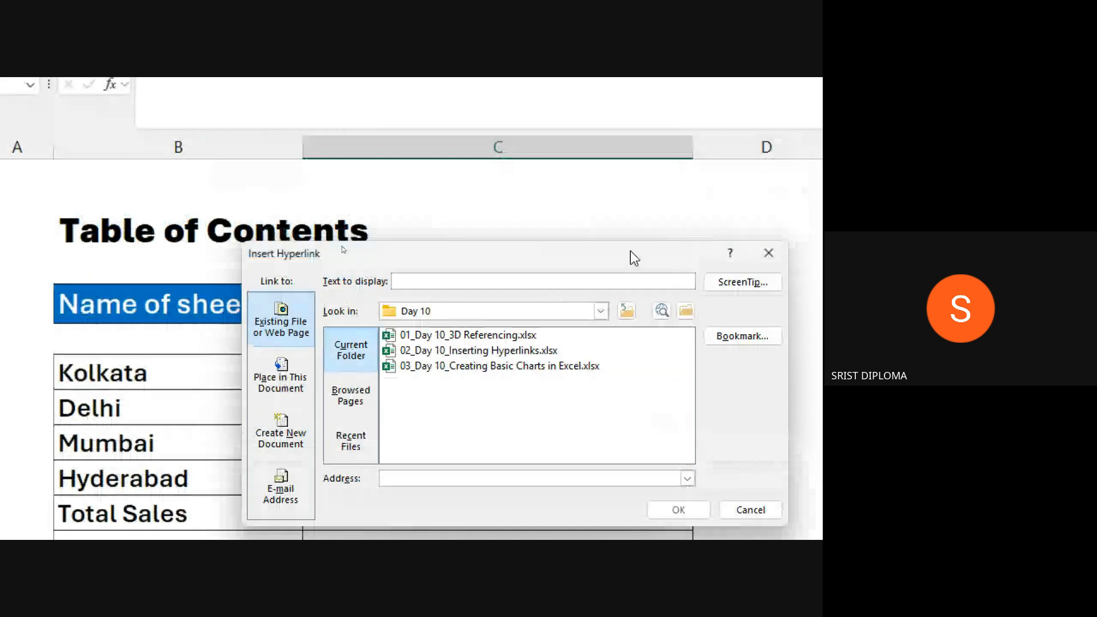
drag(629, 160, 603, 172)
drag(599, 257, 524, 239)
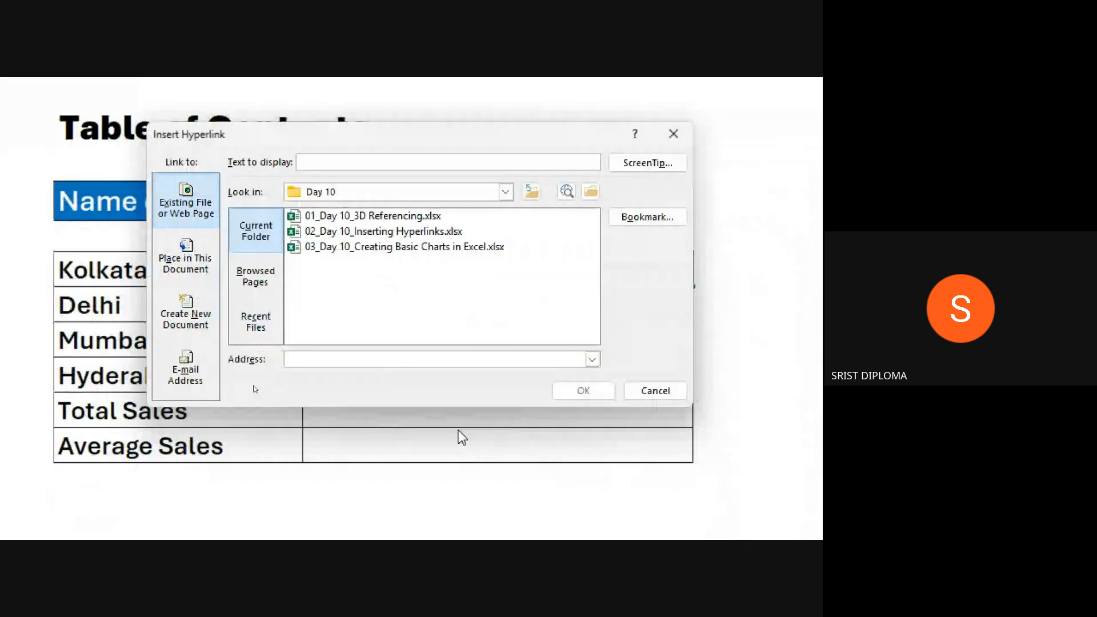
drag(467, 143, 543, 319)
drag(418, 319, 367, 147)
click(205, 272)
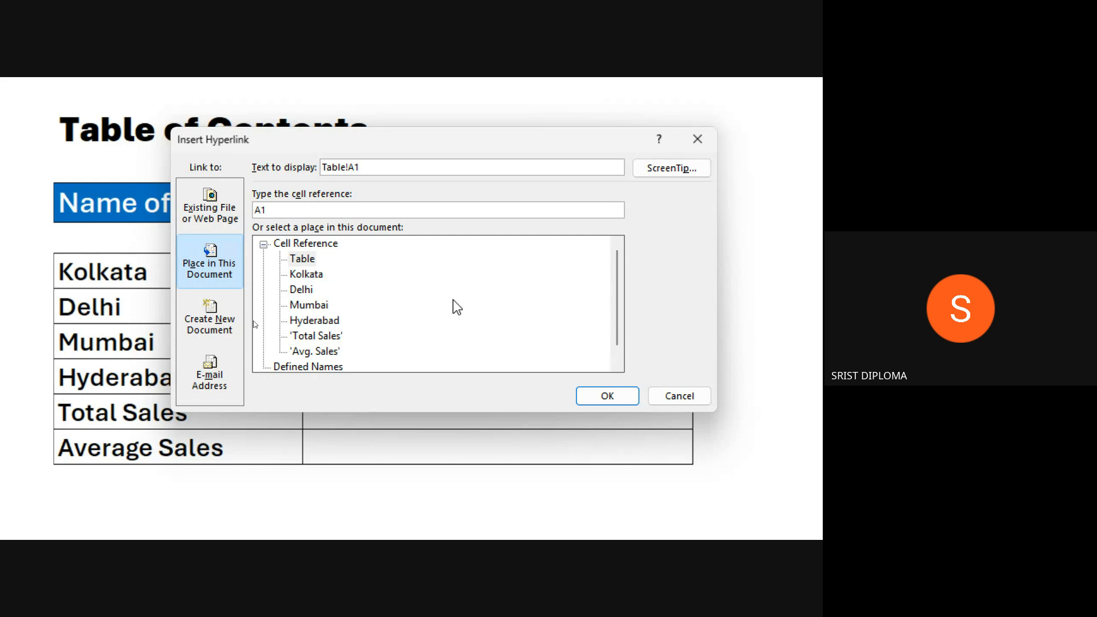
scroll(374, 295, down, 1)
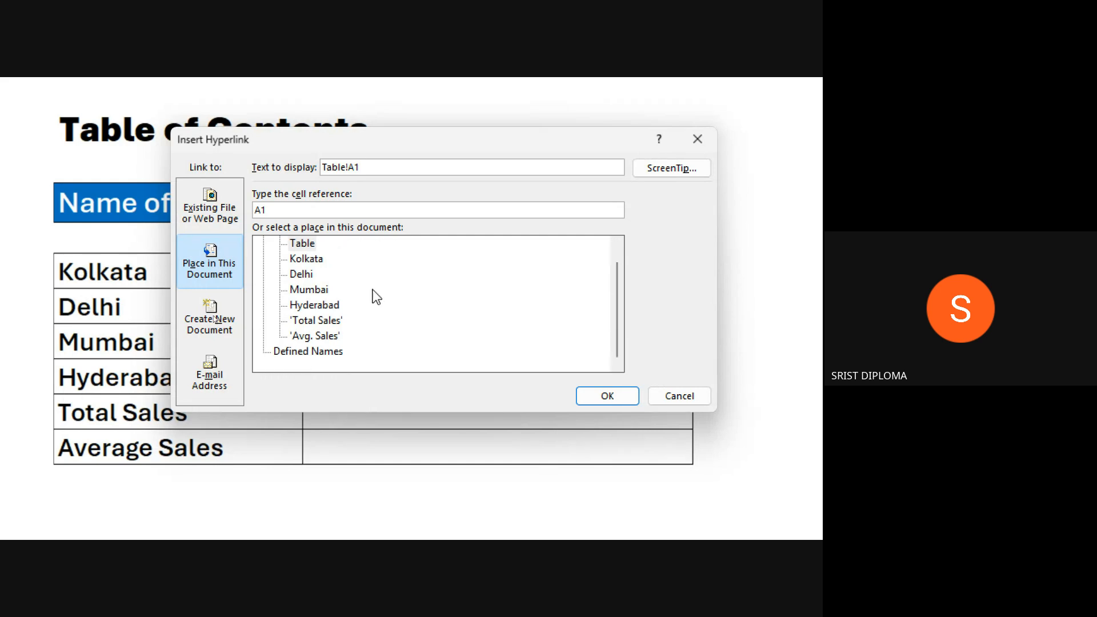
scroll(374, 294, up, 1)
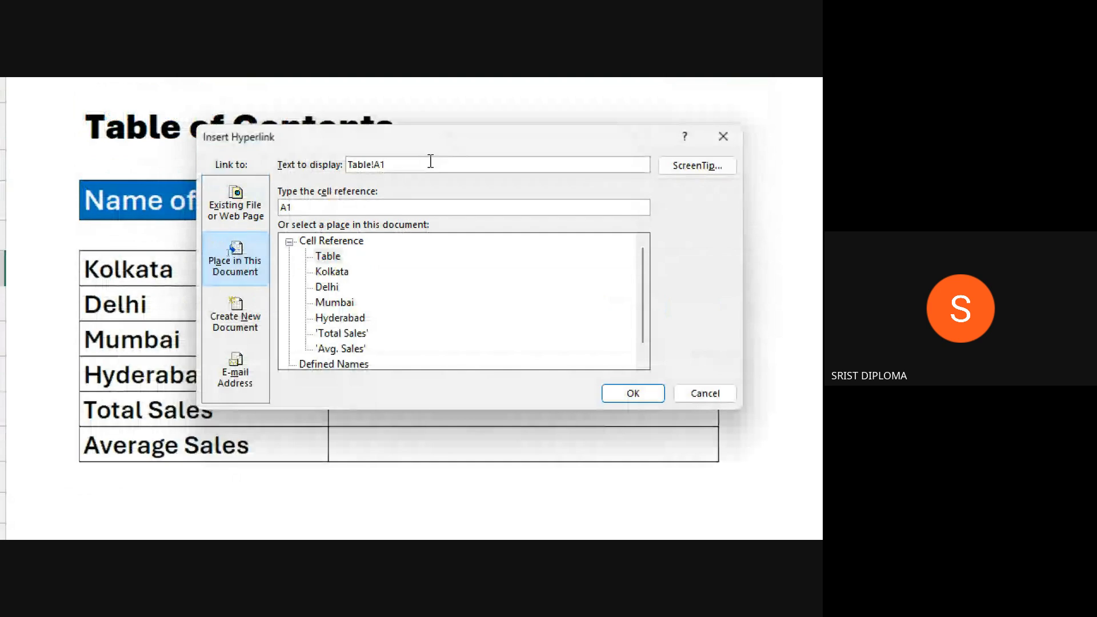
drag(422, 141, 364, 328)
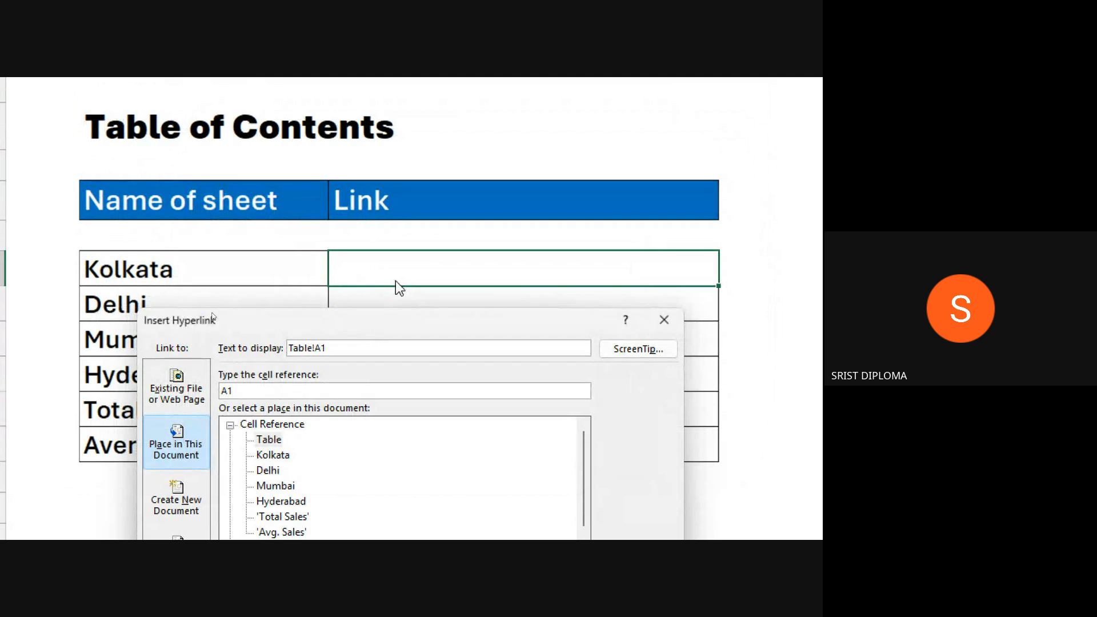
drag(403, 328, 410, 194)
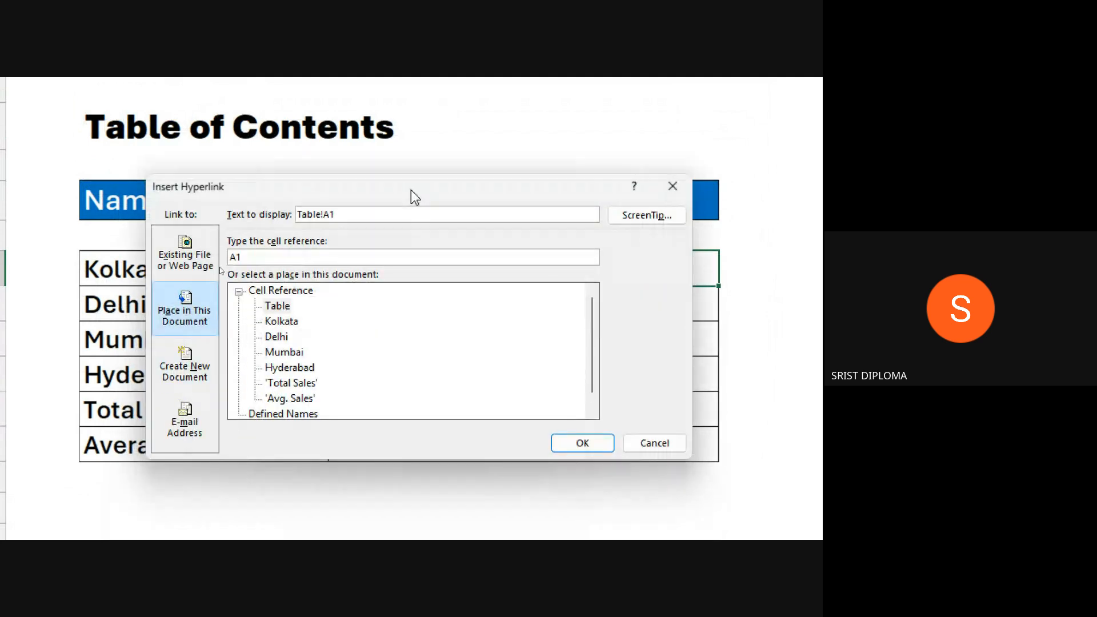
- Link cell C9 to cell A1 of the Kolkata sheet with the display text "Click to go to Kolkata Sales Report"
click(282, 321)
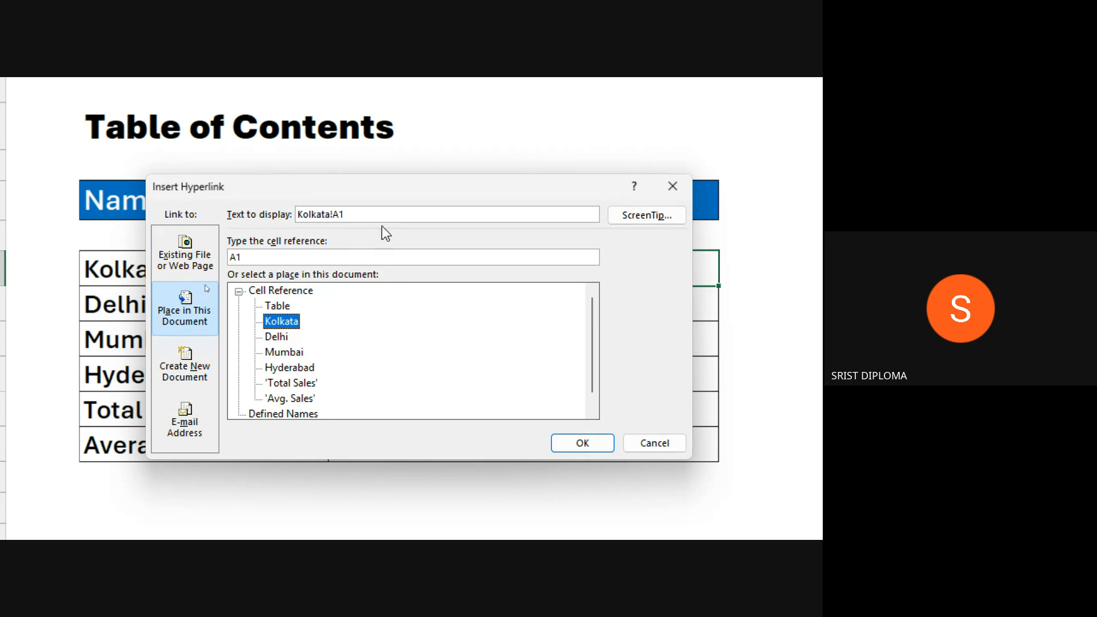
click(348, 218)
key(BackSpace)
key(BackSpace)
key(BackSpace)
key(BackSpace)
key(BackSpace)
key(BackSpace)
key(BackSpace)
key(BackSpace)
key(BackSpace)
key(BackSpace)
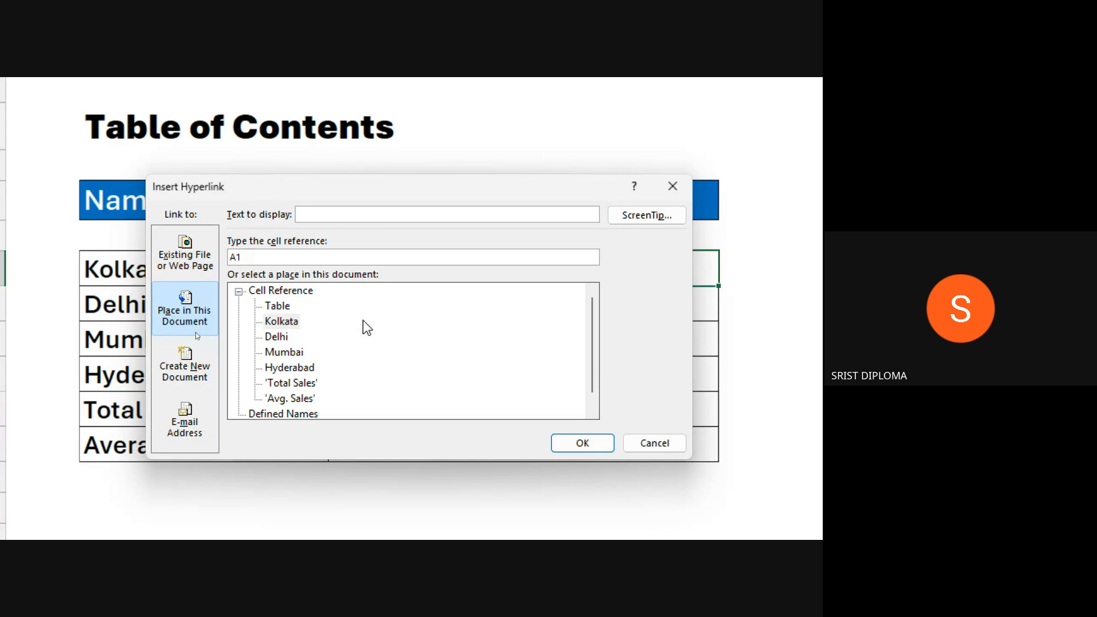
text(Click to go to Kolkata Sales Report)
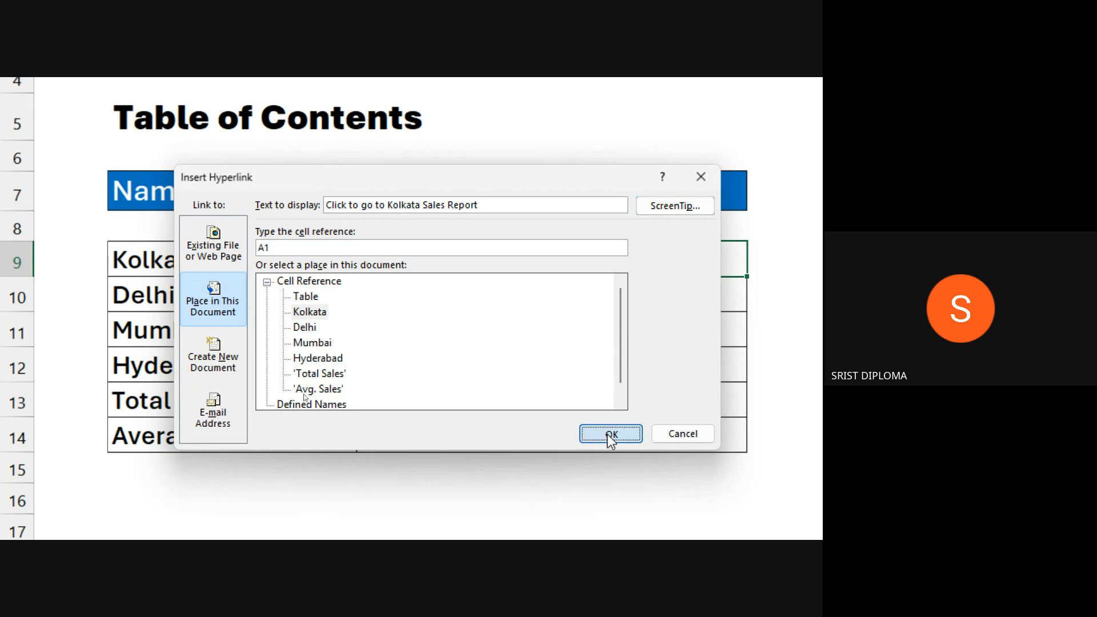
click(609, 434)
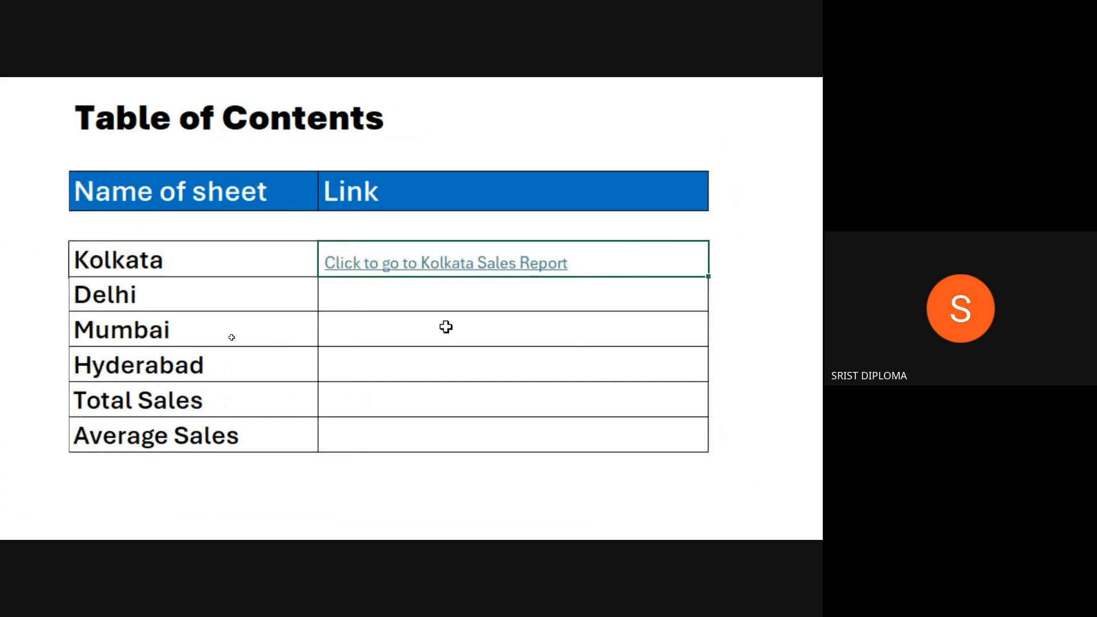
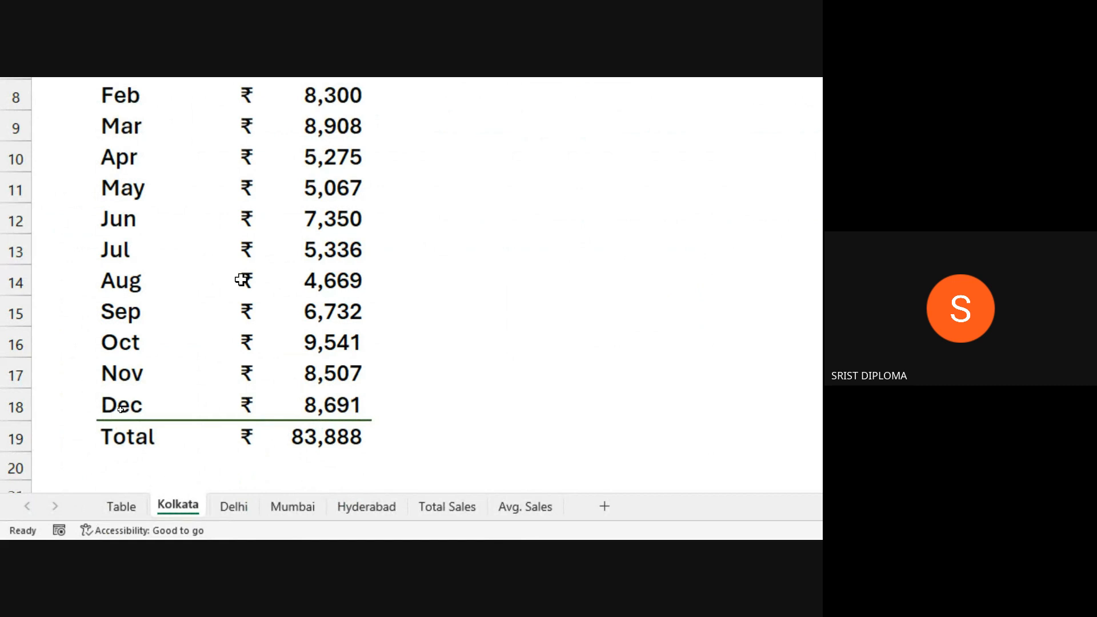
- Test the Kolkata link from the Table sheet, look over the Kolkata sales data and return to the Table sheet
click(121, 506)
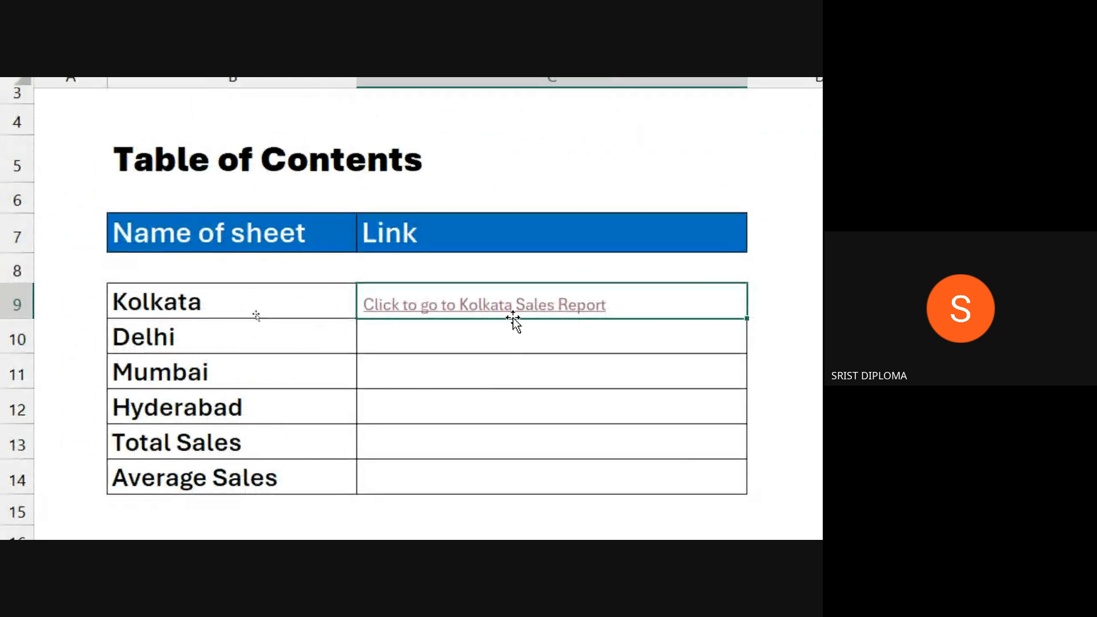
click(481, 307)
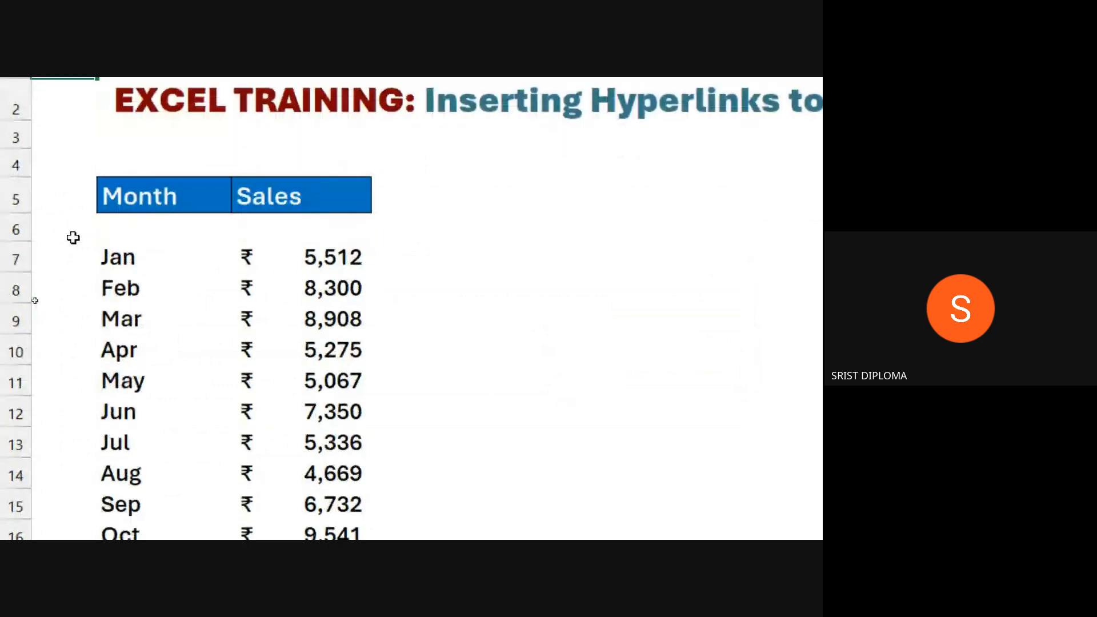
scroll(232, 474, down, 1)
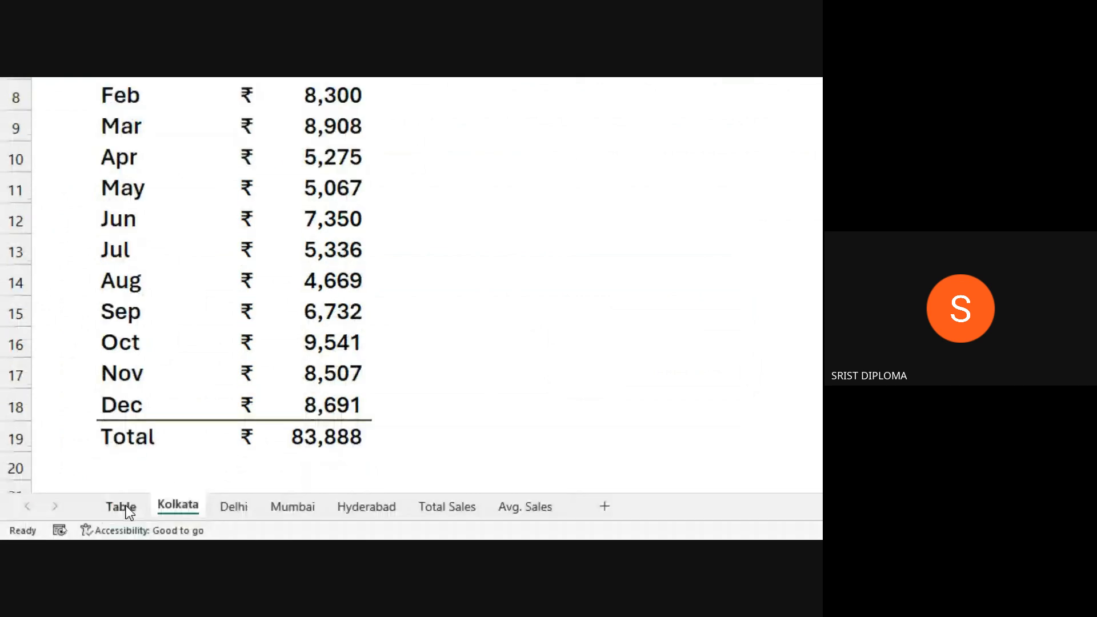
click(122, 507)
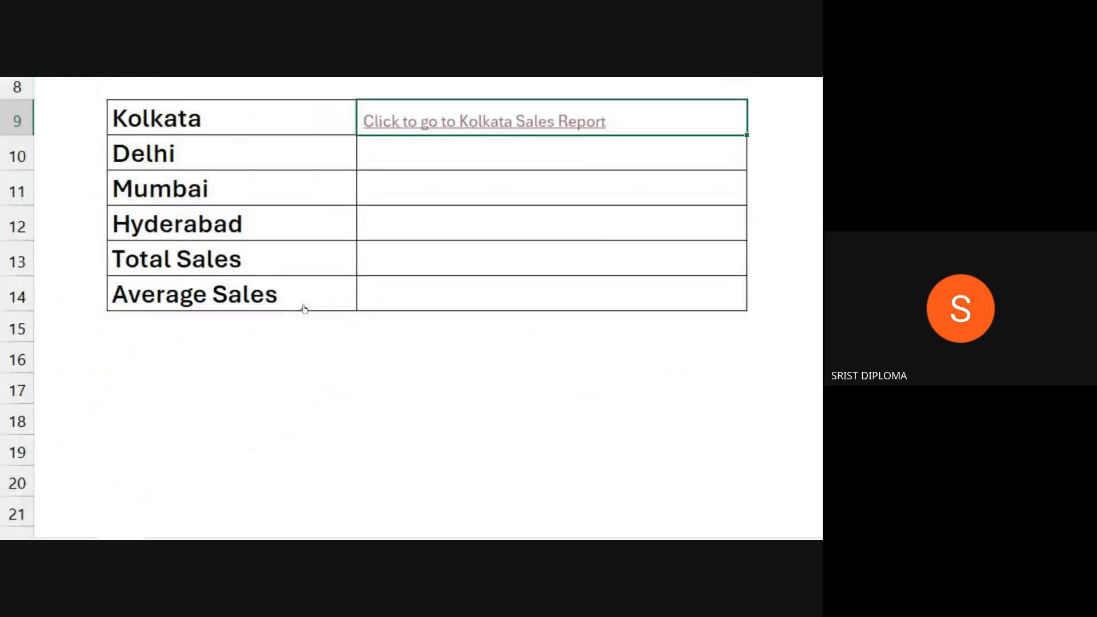
- Set up a hyperlink in cell C10 to cell A1 of the Delhi sheet with the display text "Click to go to Delhi Sales Report"
click(471, 254)
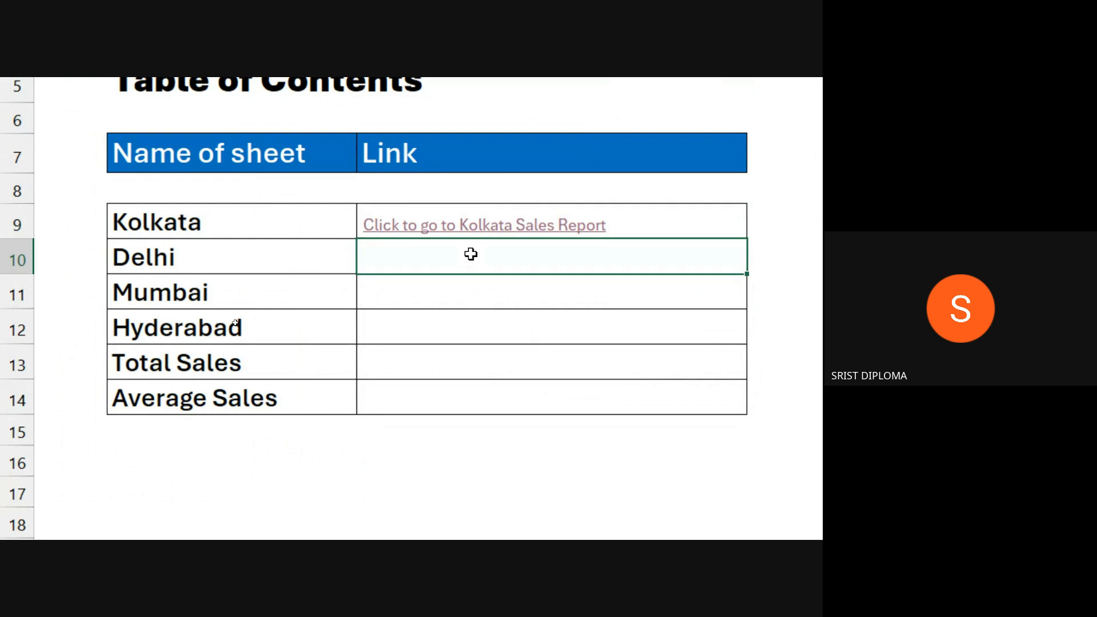
key(ctrl+k)
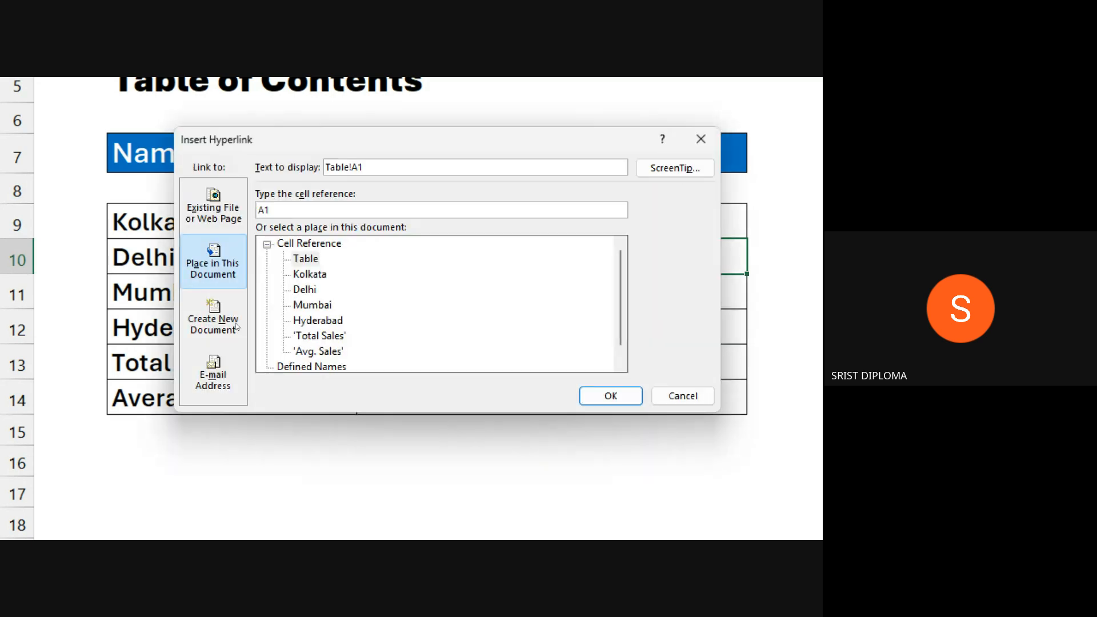
click(307, 292)
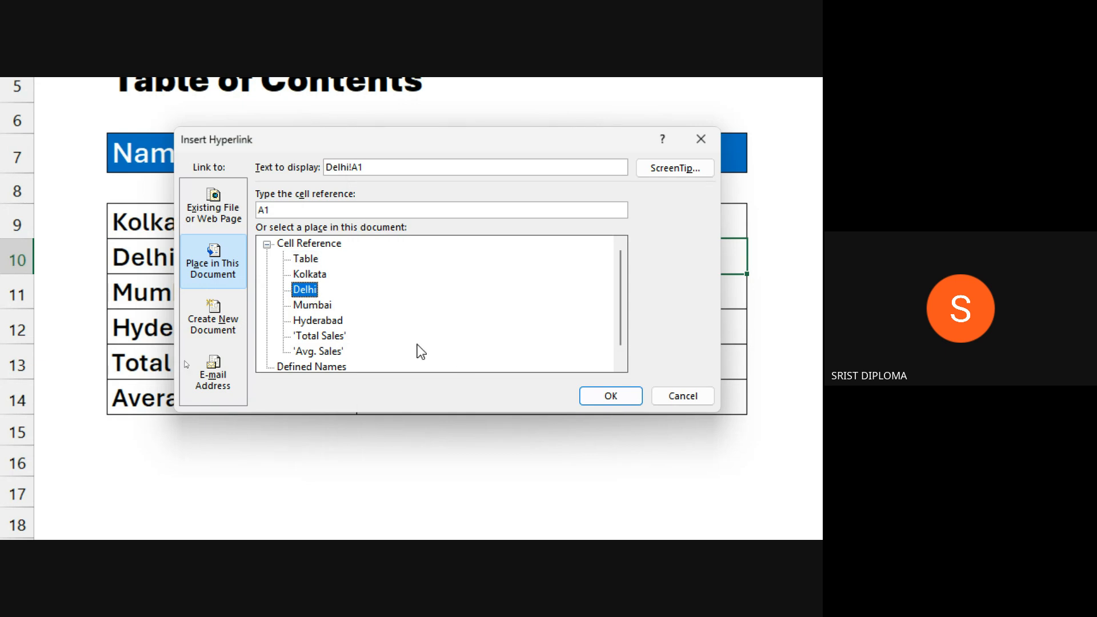
click(393, 166)
key(ctrl+a)
key(BackSpace)
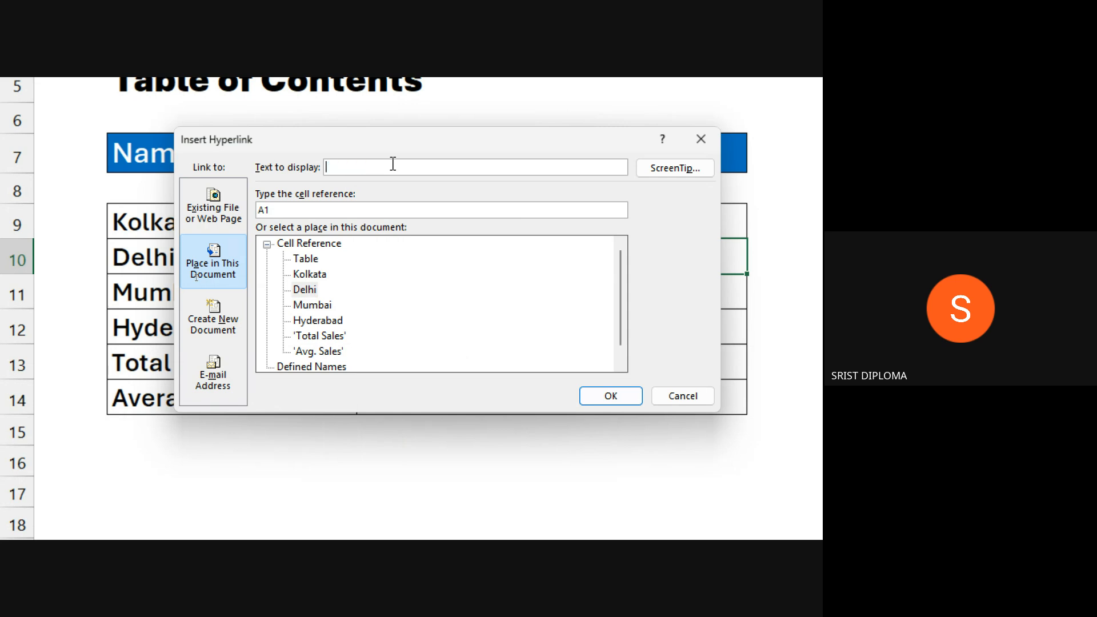
text(Click to go to Delhi Sales Report)
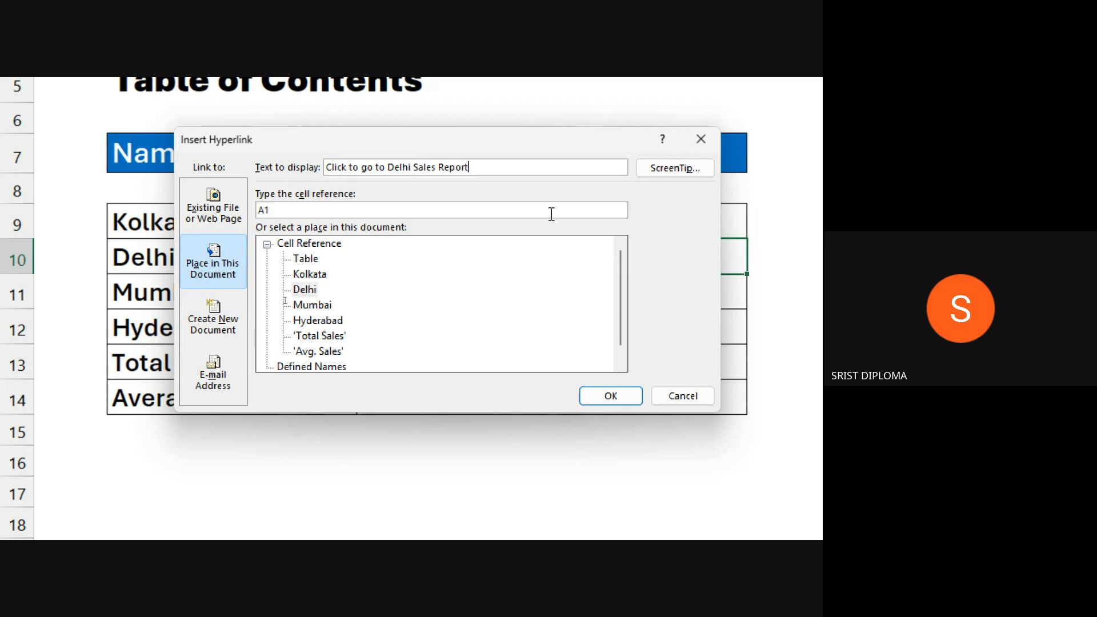
- Give the Delhi link the ScreenTip "Select to go to Delhi Sales Report Sheet" and insert the hyperlink
click(657, 172)
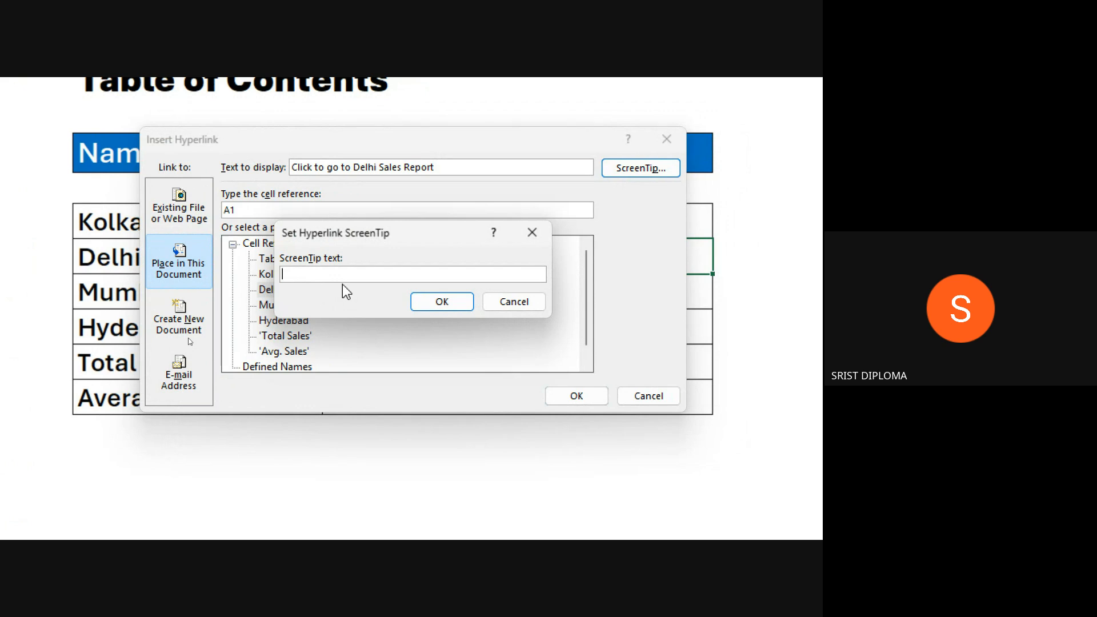
text(Sl)
key(BackSpace)
text(elect)
text( to )
text(go)
text( to )
text(Delh)
text(i Sales )
text(r)
text(Report)
text( Sheet)
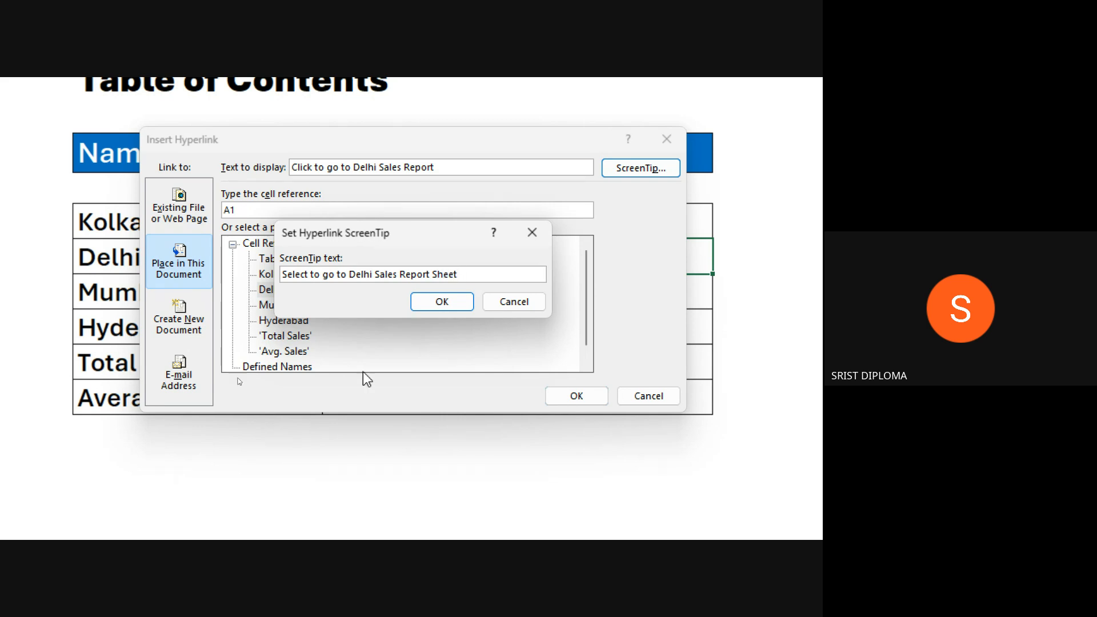
click(442, 302)
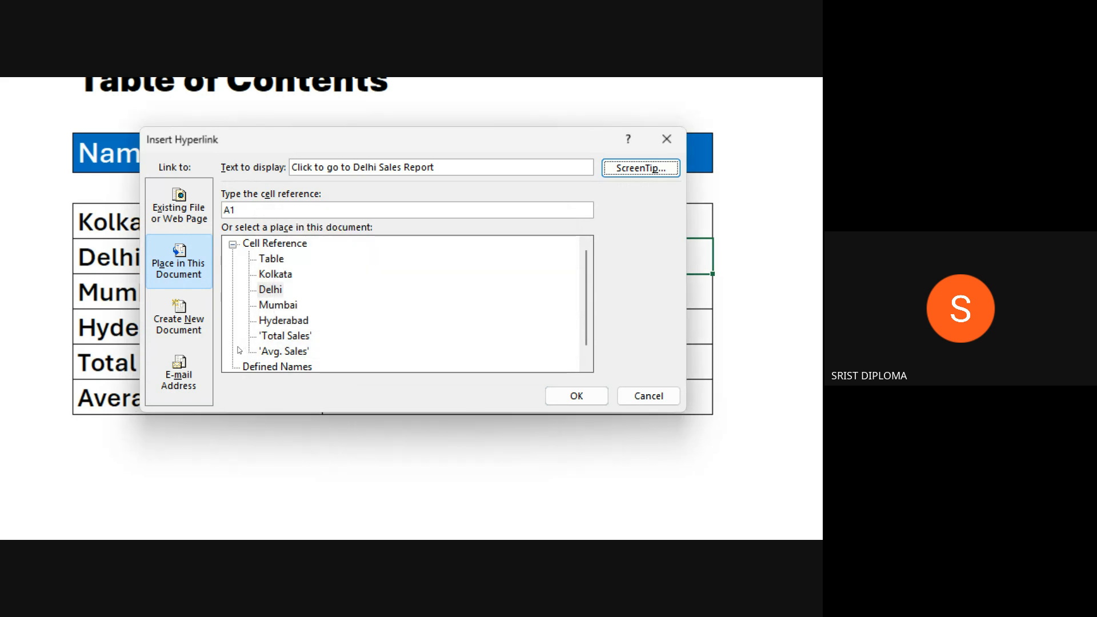
click(595, 399)
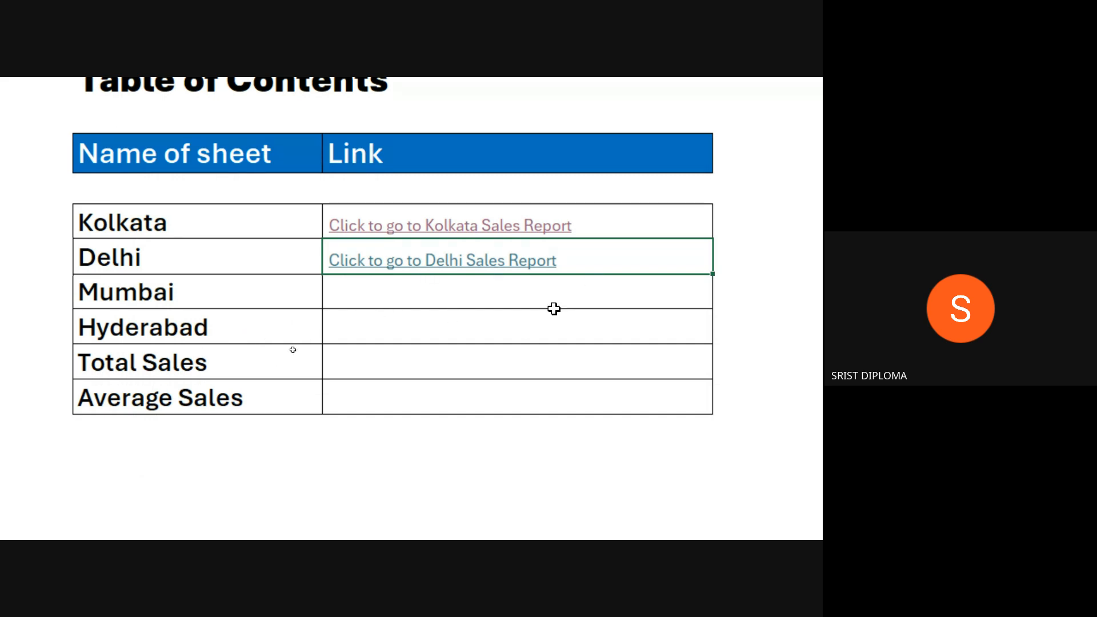
- Check the tips of the Kolkata and Delhi links, follow the Delhi link and return to the Table sheet
mouse_move(484, 262)
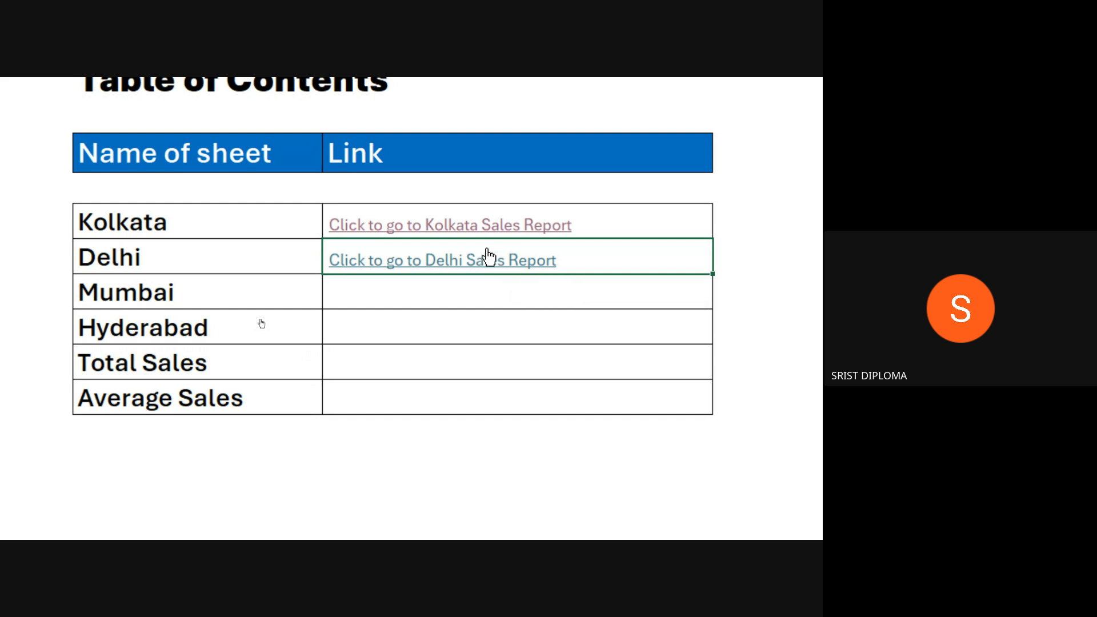
mouse_move(473, 224)
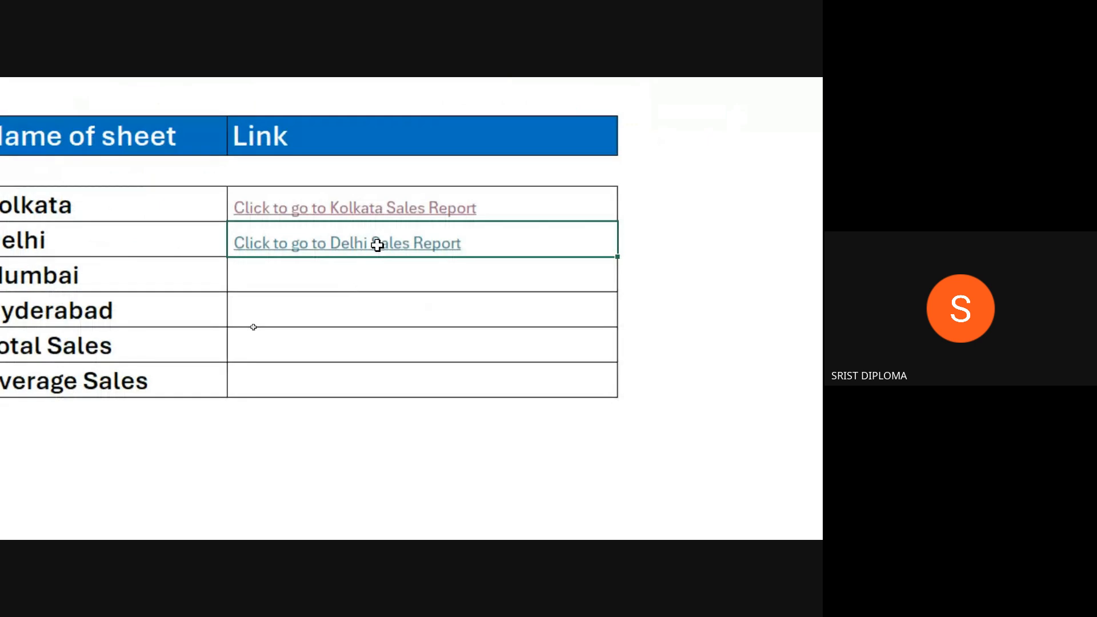
click(387, 241)
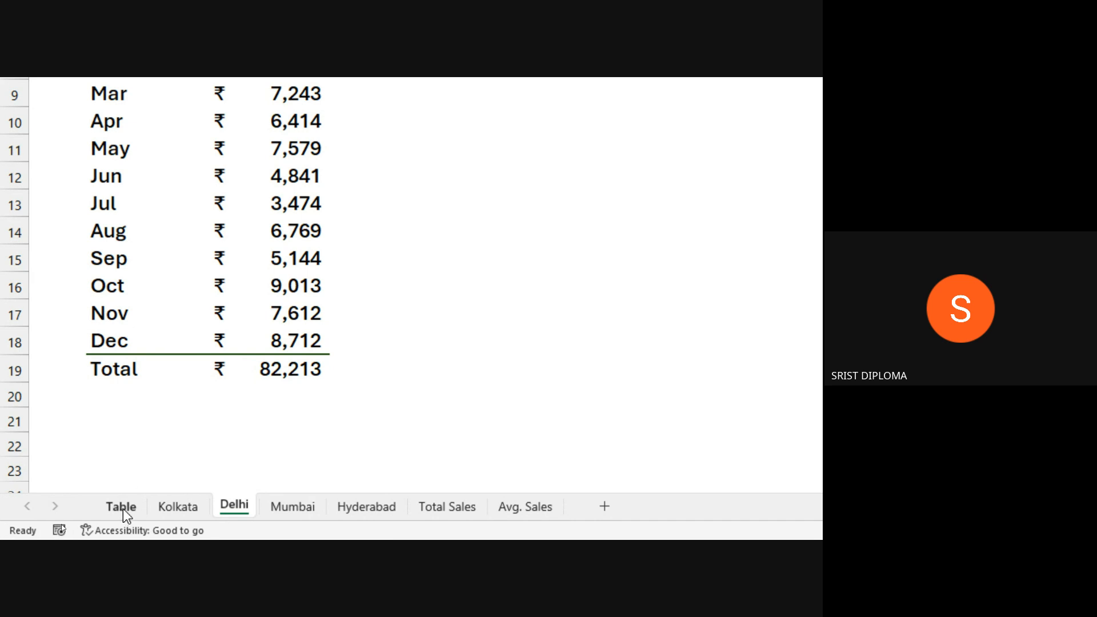
click(123, 509)
- Set up a hyperlink in cell C11 to cell A1 of the Mumbai sheet with the display text "Click to go to Mumbai Sales Report"
click(473, 151)
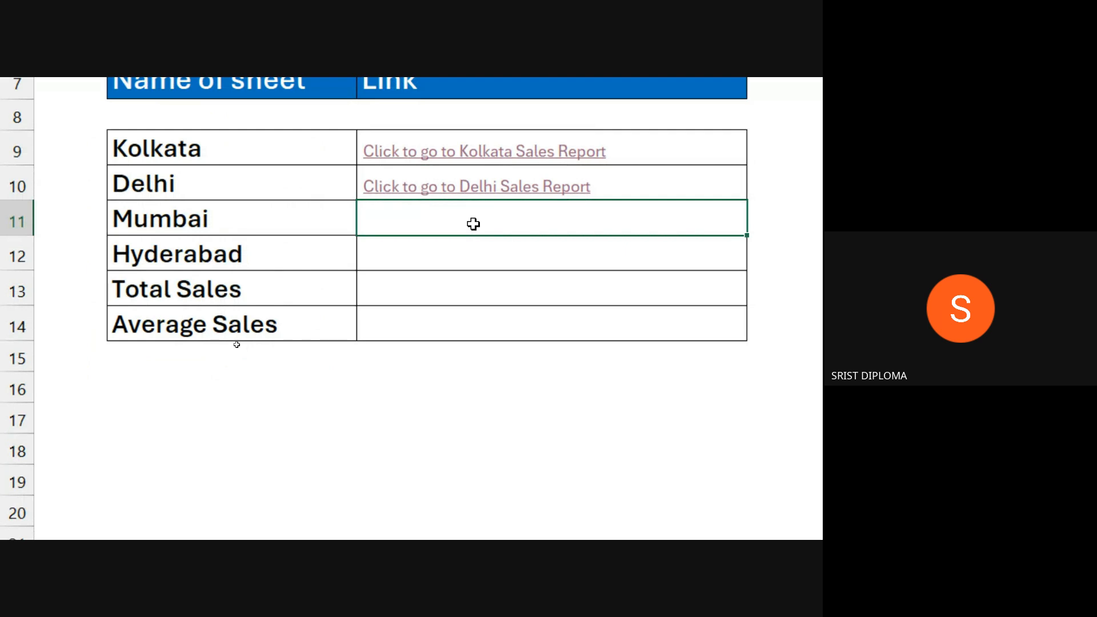
key(ctrl+k)
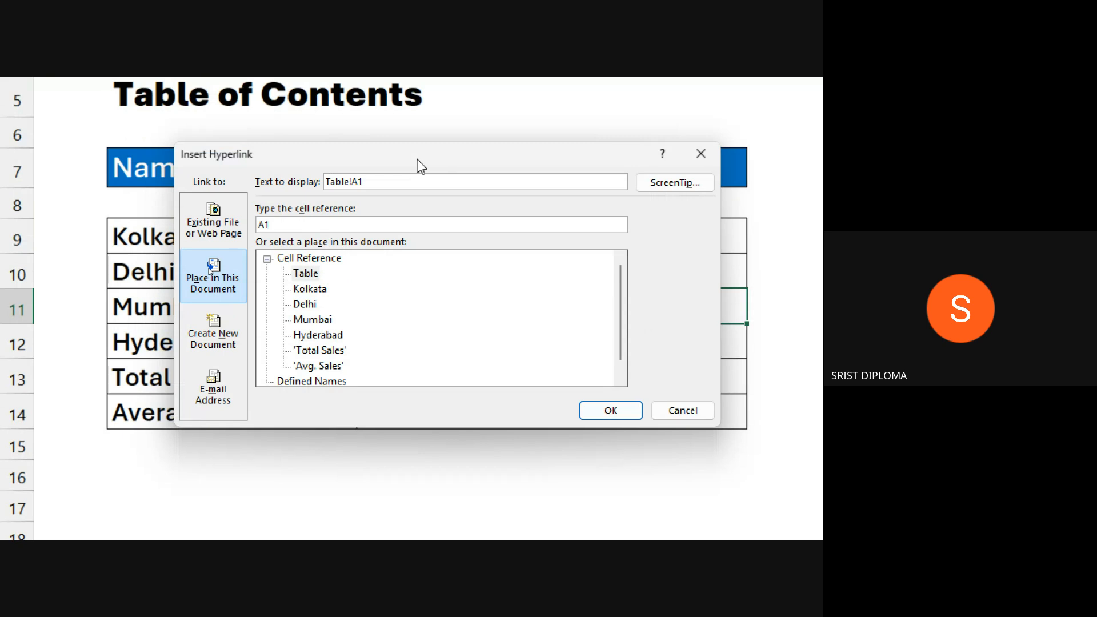
drag(422, 166, 426, 187)
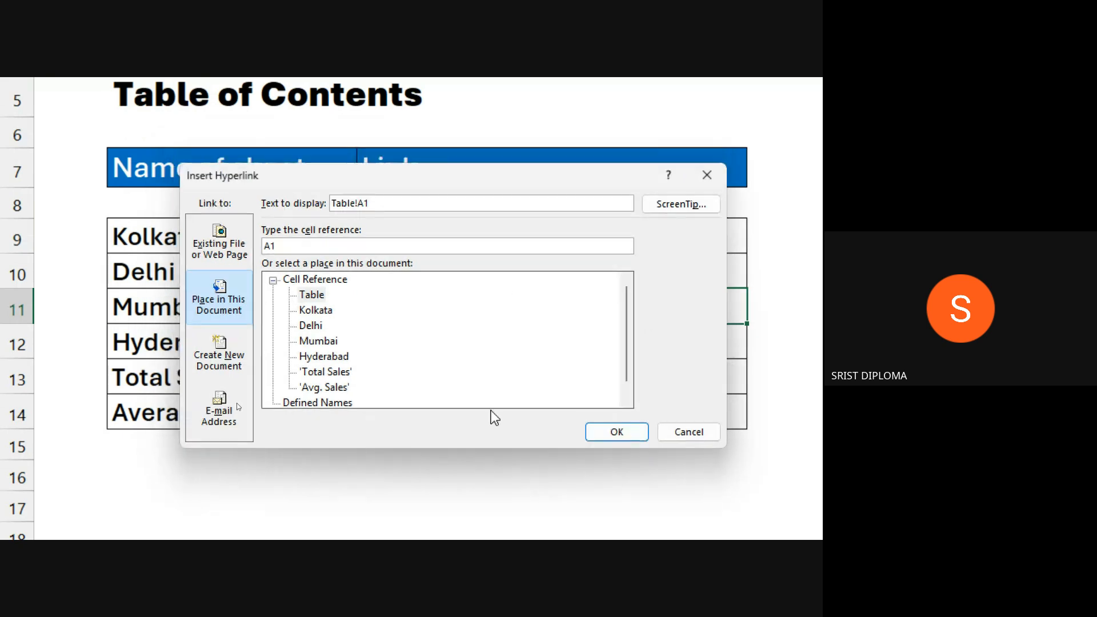
click(317, 341)
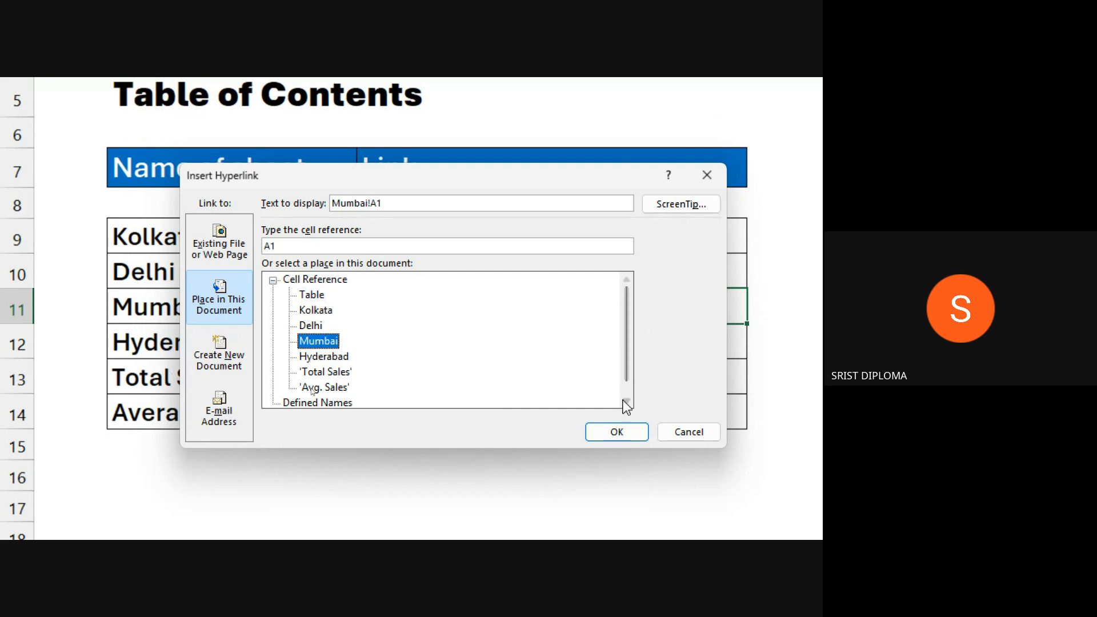
click(394, 199)
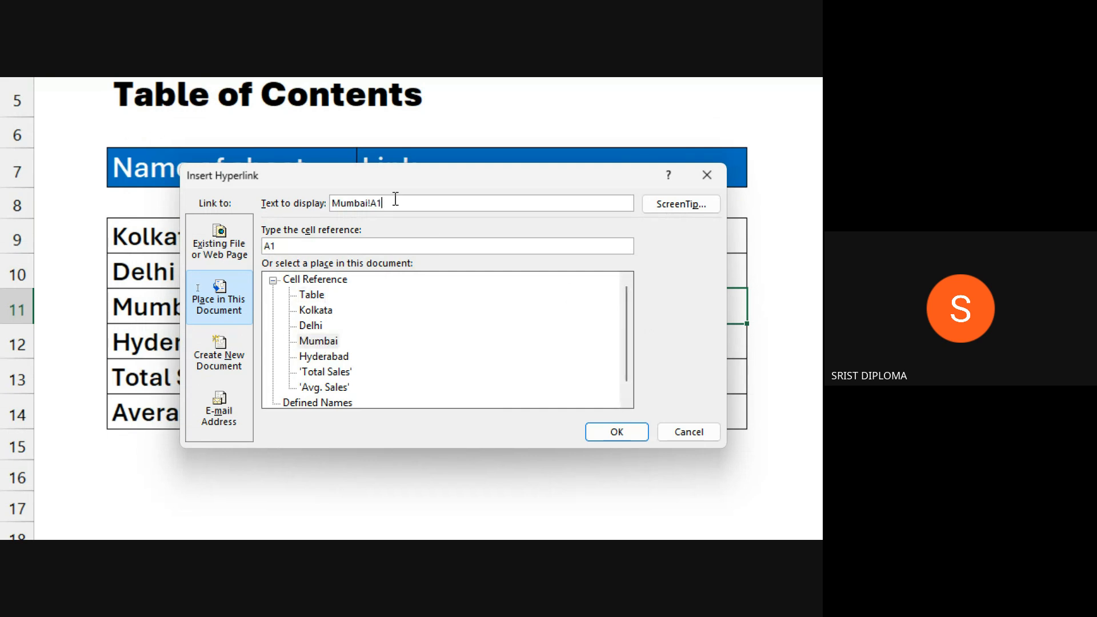
double_click(394, 199)
key(BackSpace)
text(Click to go to Mu,b)
key(BackSpace)
key(BackSpace)
text(mbai Sales)
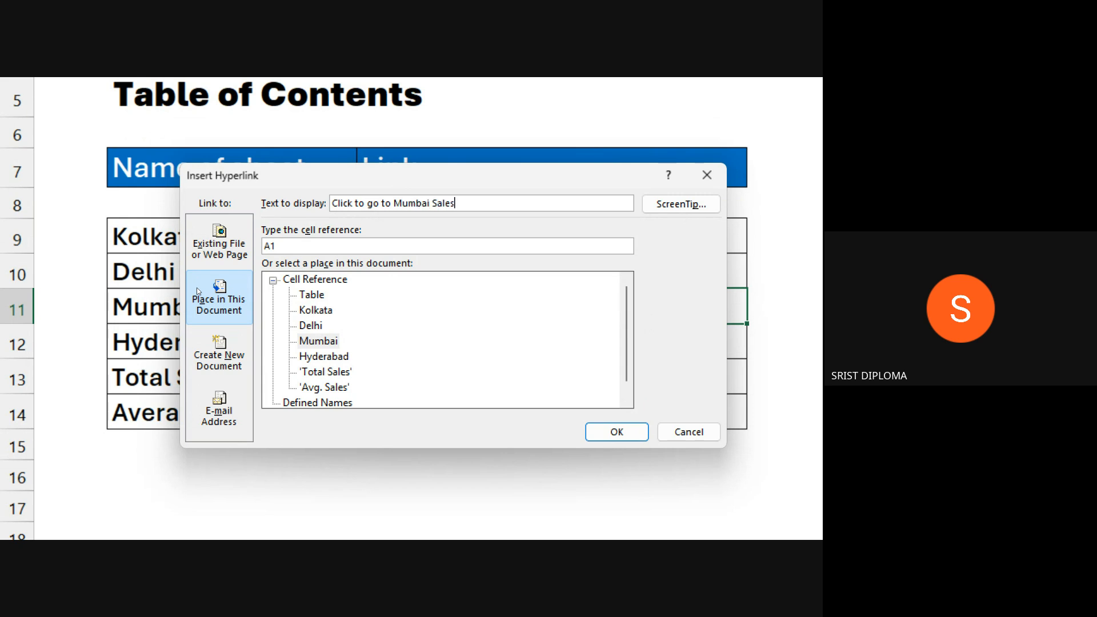
text( Report)
- Give the Mumbai link the ScreenTip "Select to go to Mumbai Sales Report Sheet" and insert the hyperlink
click(687, 211)
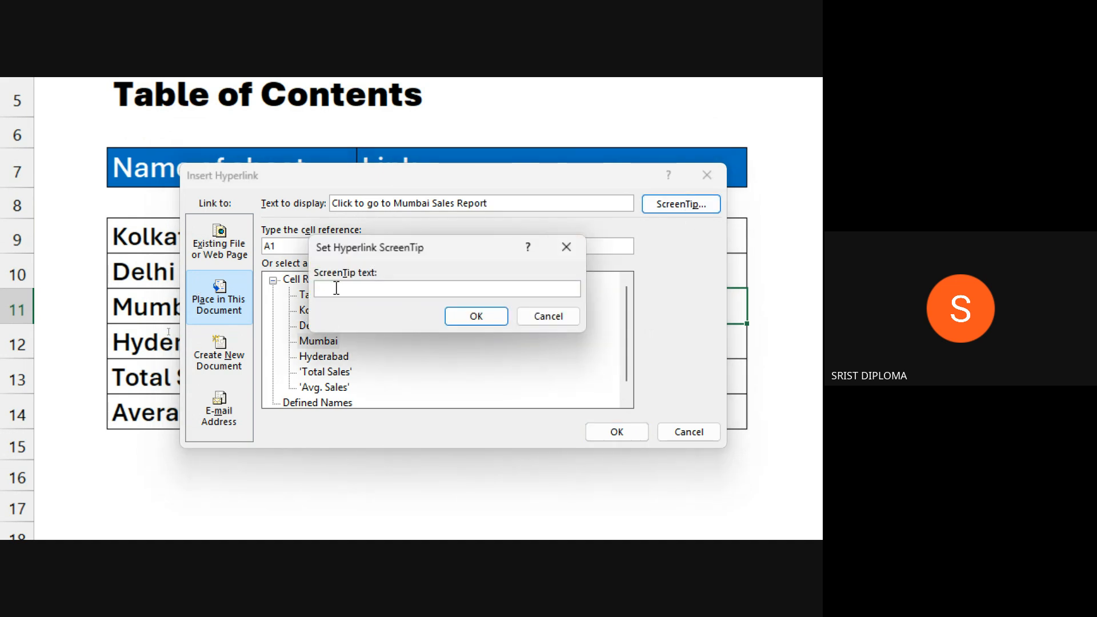
text(Select to go to Mumbai )
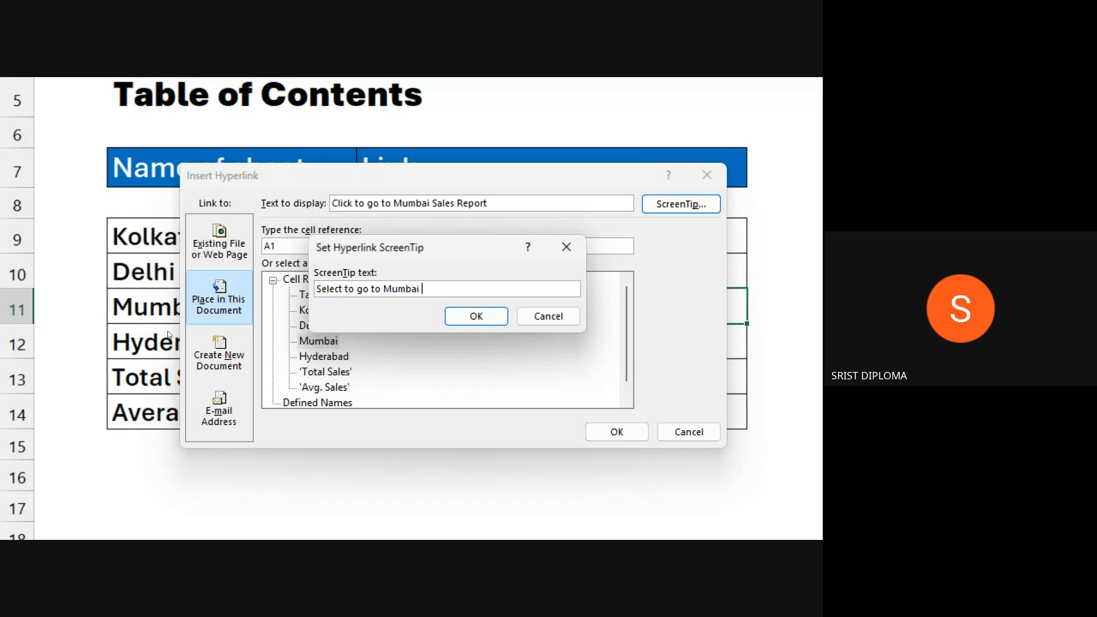
text(Saler)
text( Report Sheet)
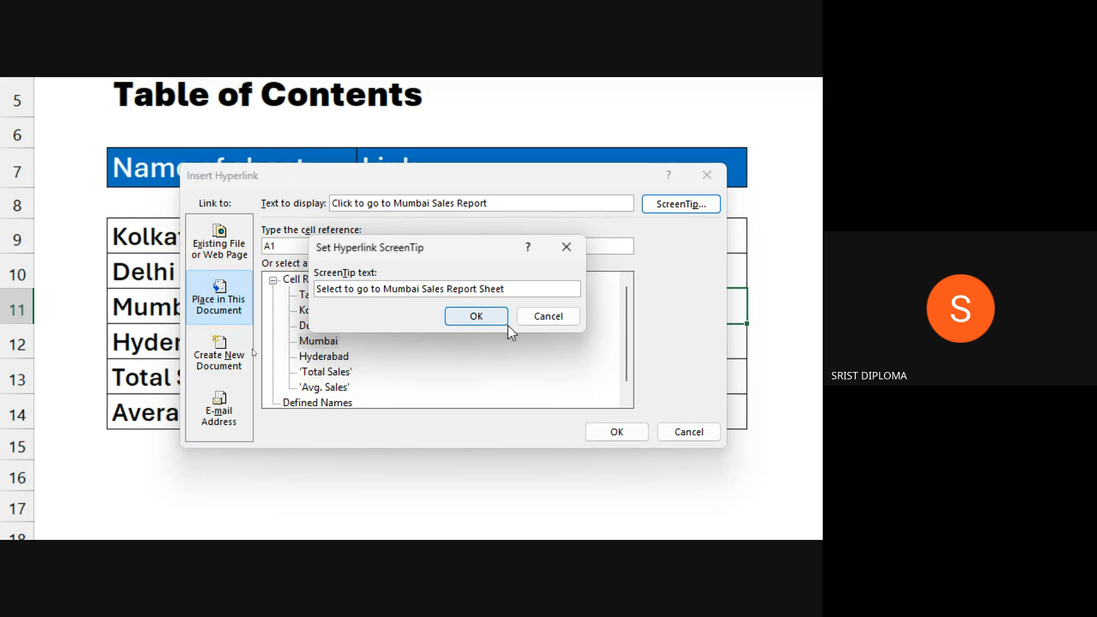
click(492, 319)
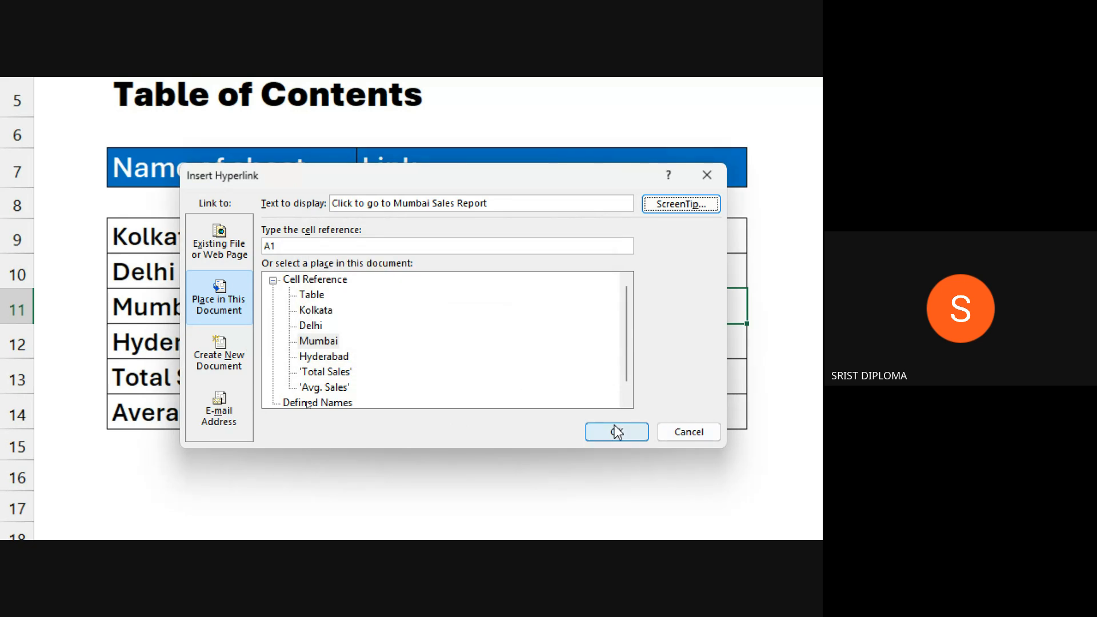
click(609, 439)
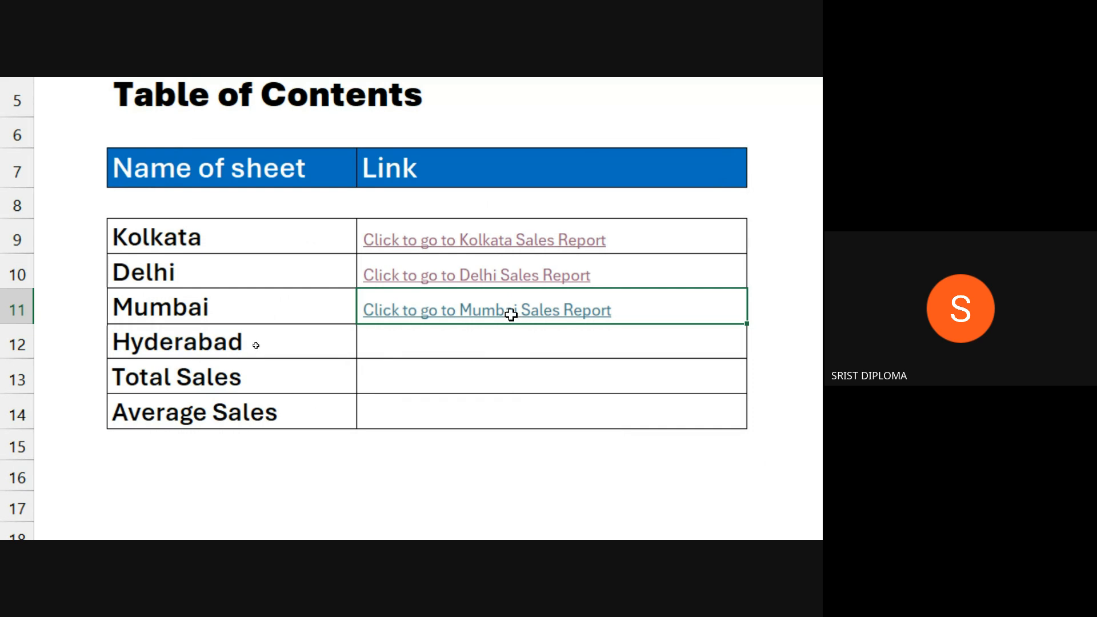
- Check the tip of the Mumbai link, follow the link and return to the Table sheet
mouse_move(513, 312)
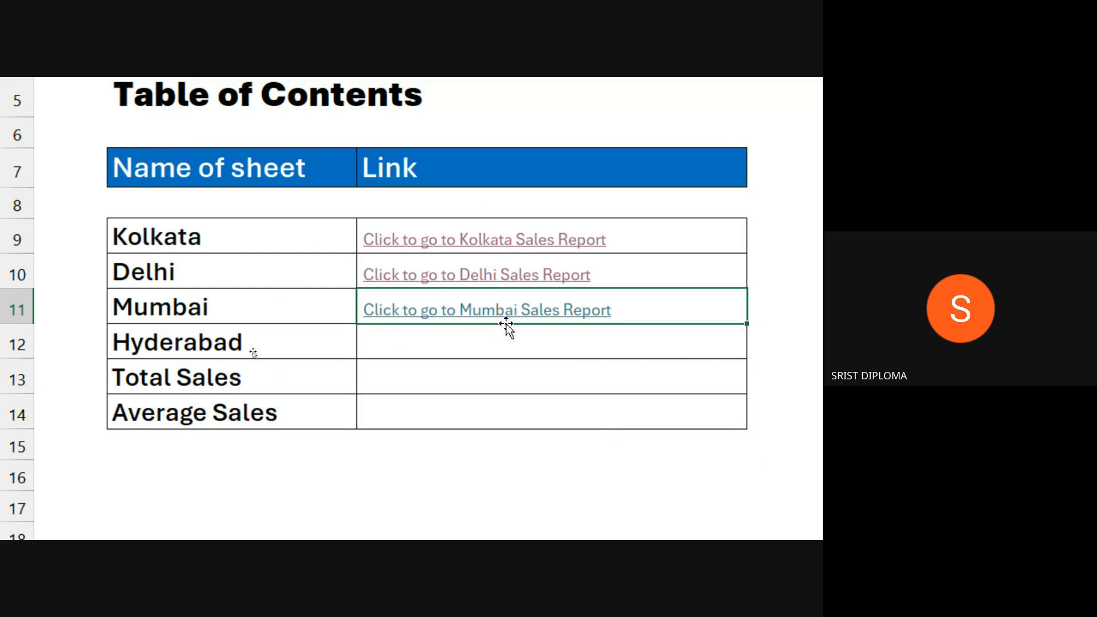
click(497, 310)
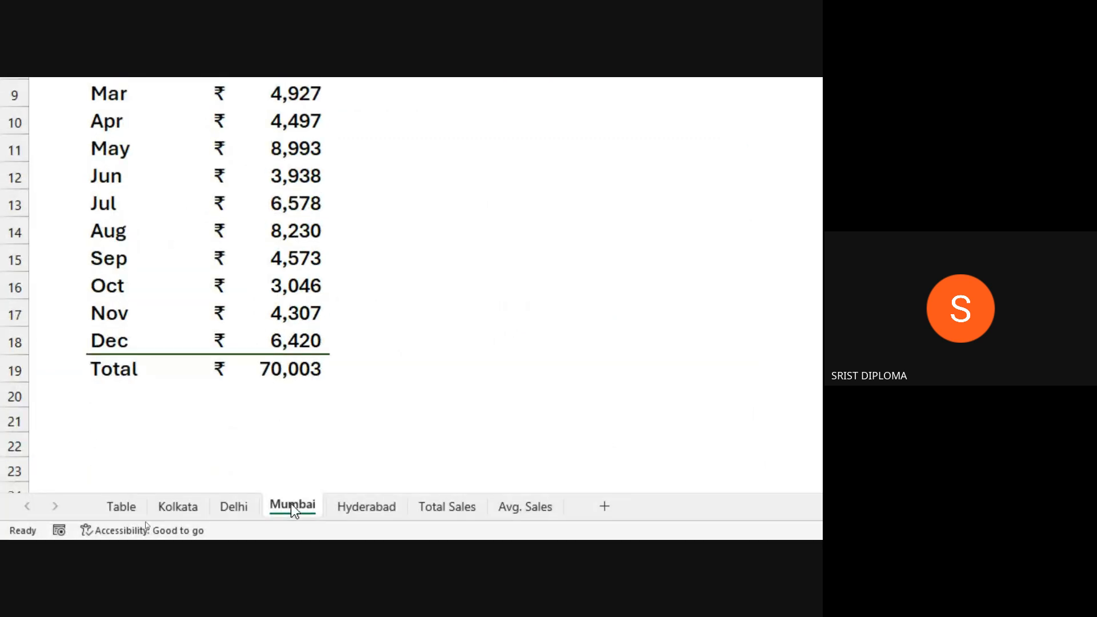
click(120, 506)
- Set up a hyperlink in cell C12 to cell A1 of the Hyderabad sheet with the display text "Click to go to Hyderabad Sales Report"
scroll(465, 215, up, 2)
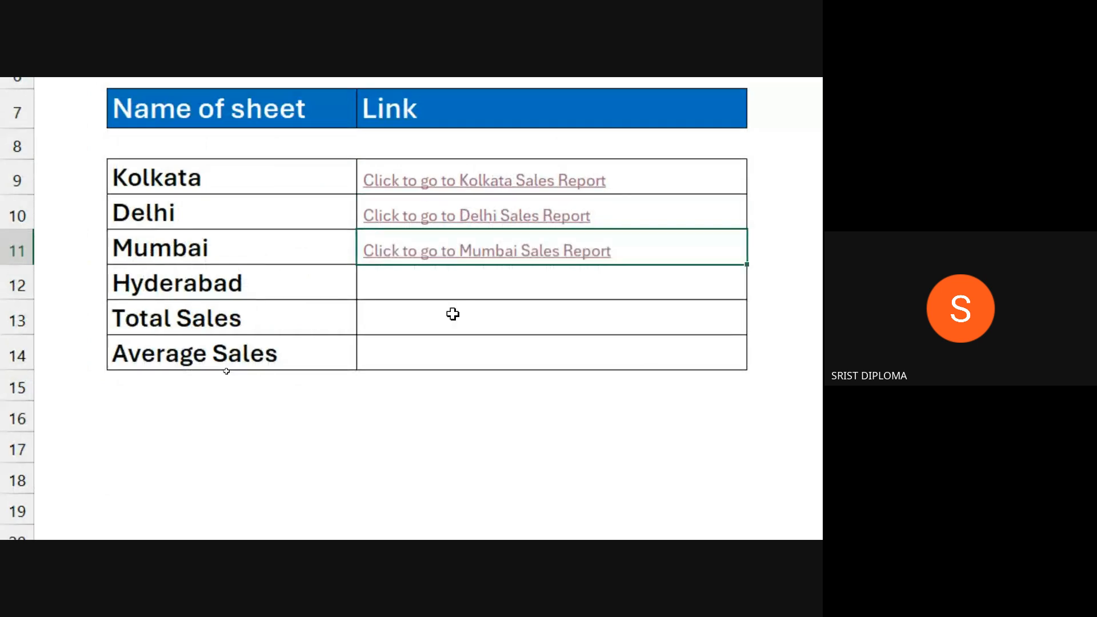
click(455, 282)
key(ctrl+k)
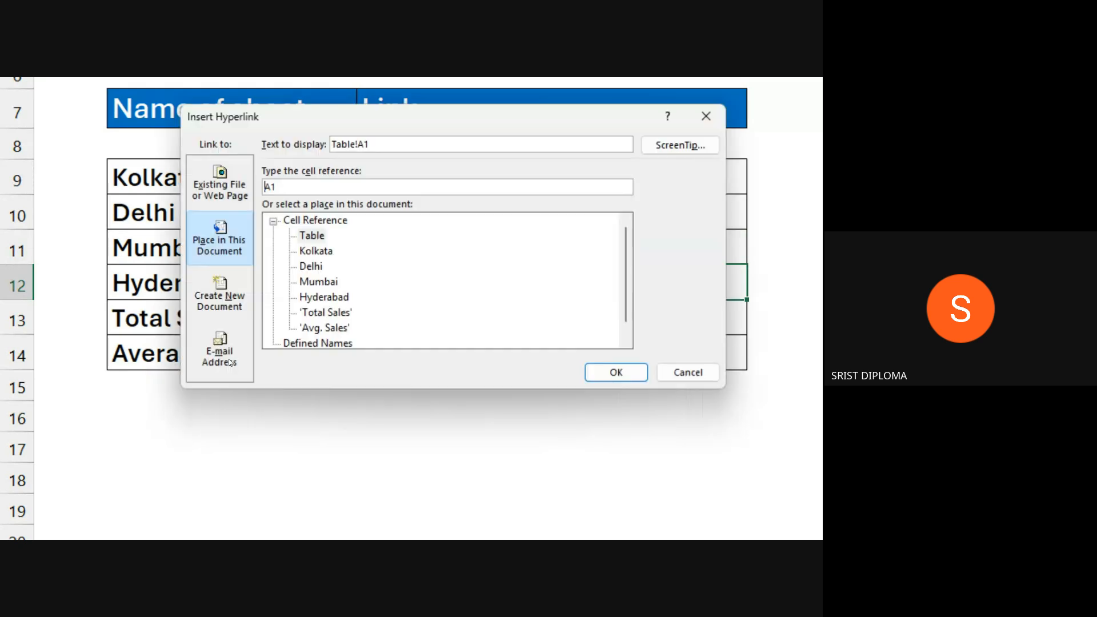
click(324, 297)
click(411, 147)
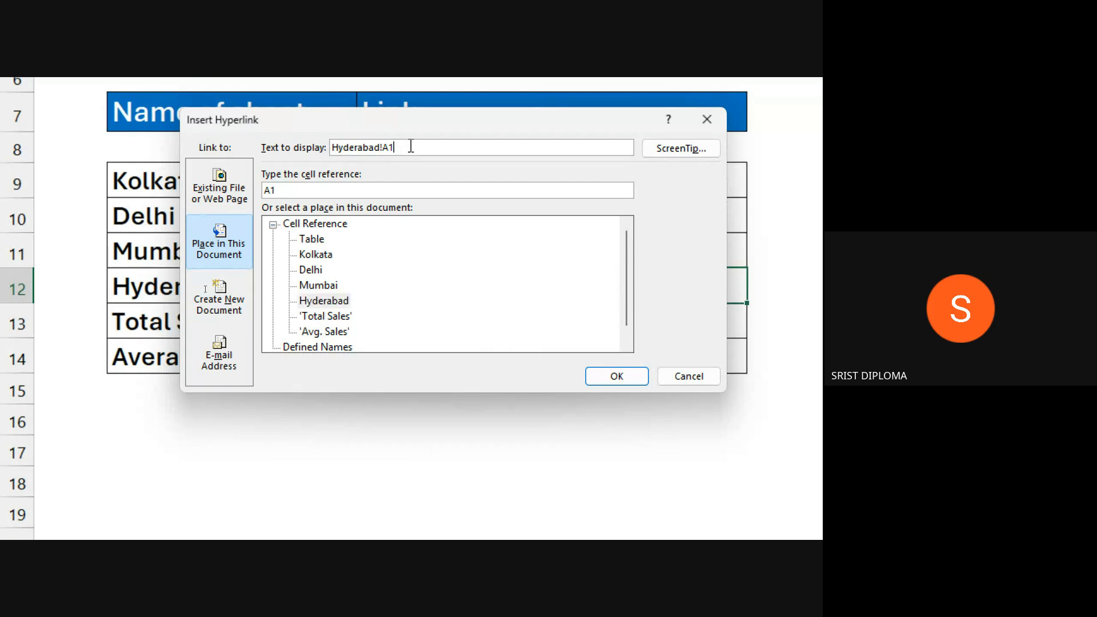
double_click(411, 147)
text(Click to go to Hy)
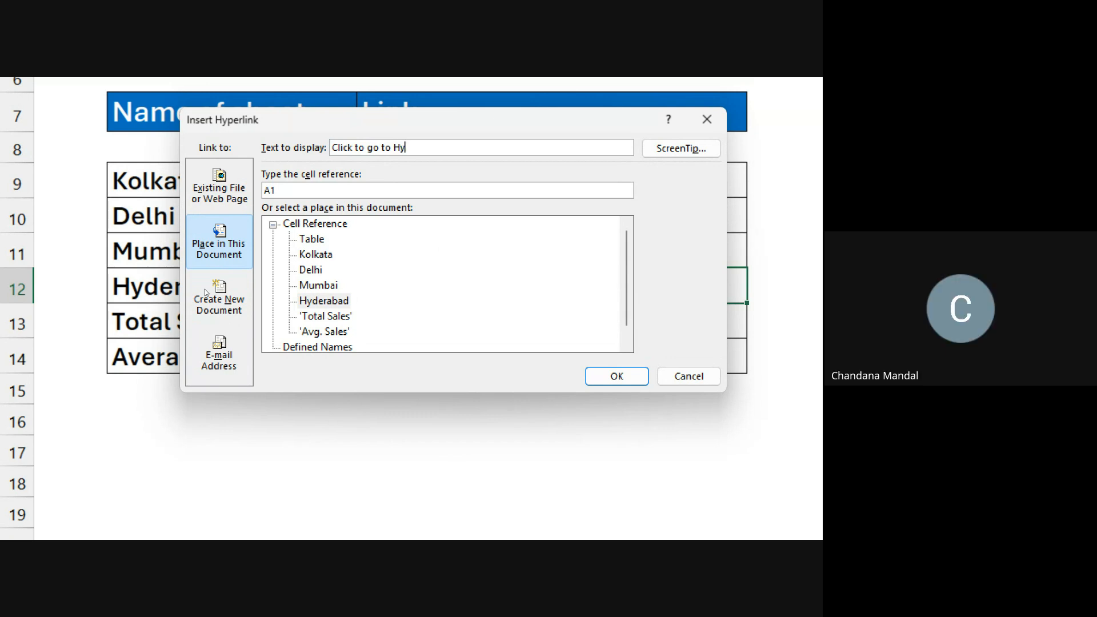
text(derabad)
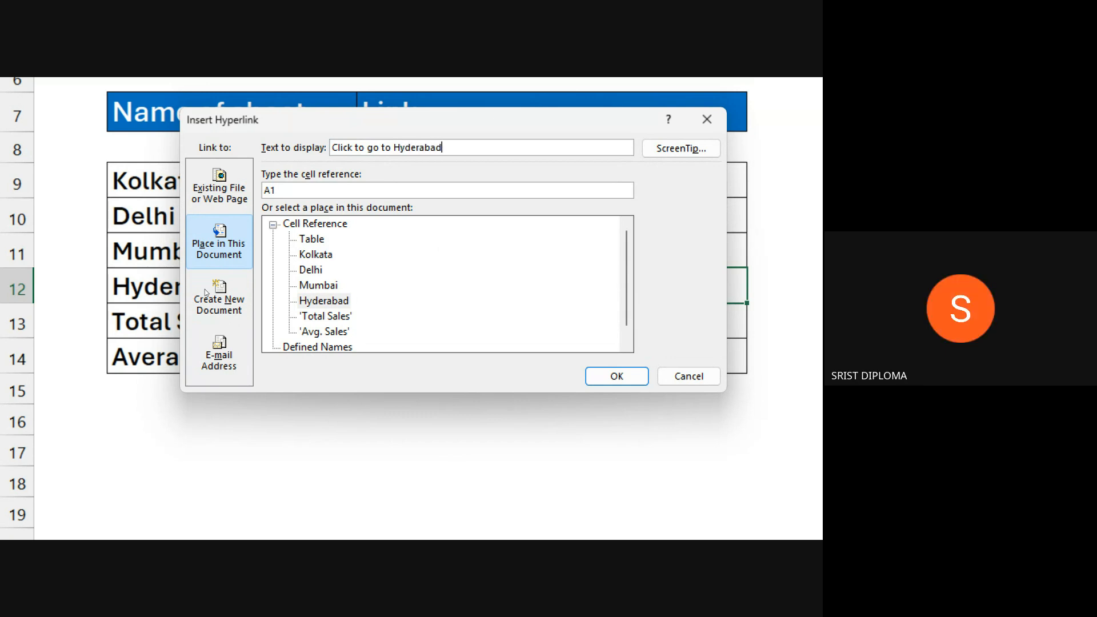
text( Sales Report)
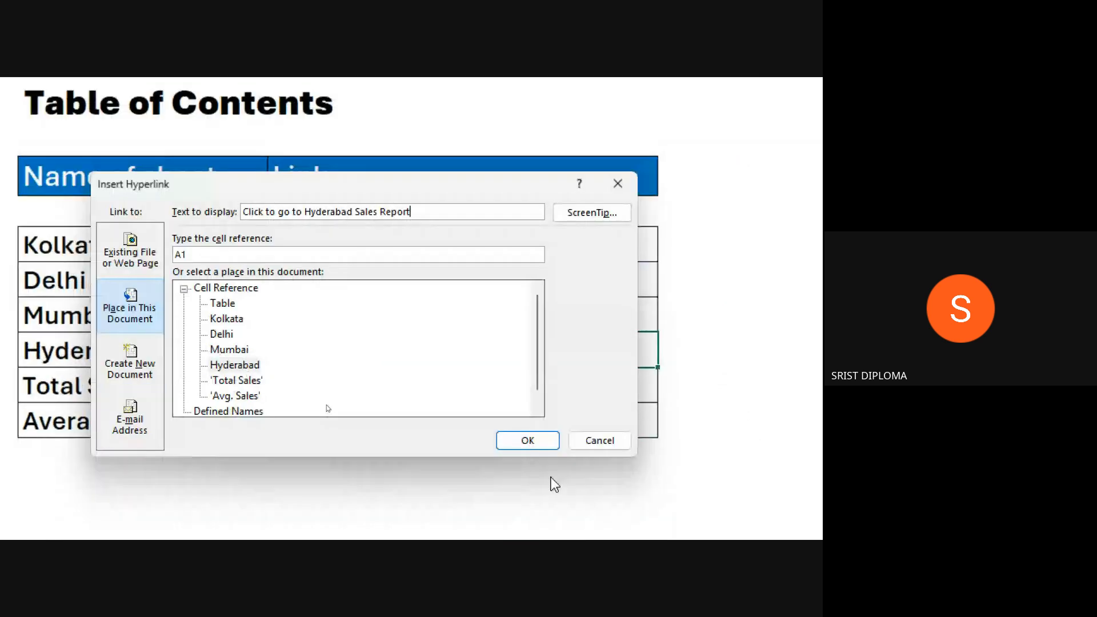
- Give the Hyderabad link the ScreenTip "Select to go to Hyderabad Sales Report Sheet" and insert the hyperlink
click(592, 319)
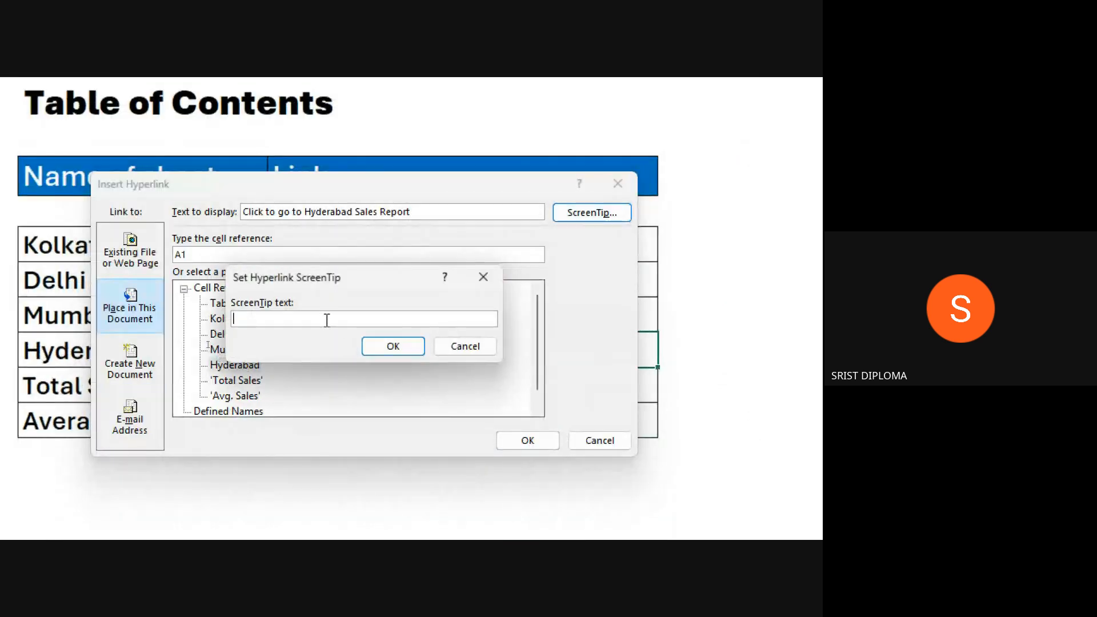
text(Select to go to Hyderabad Sales Report Sheet)
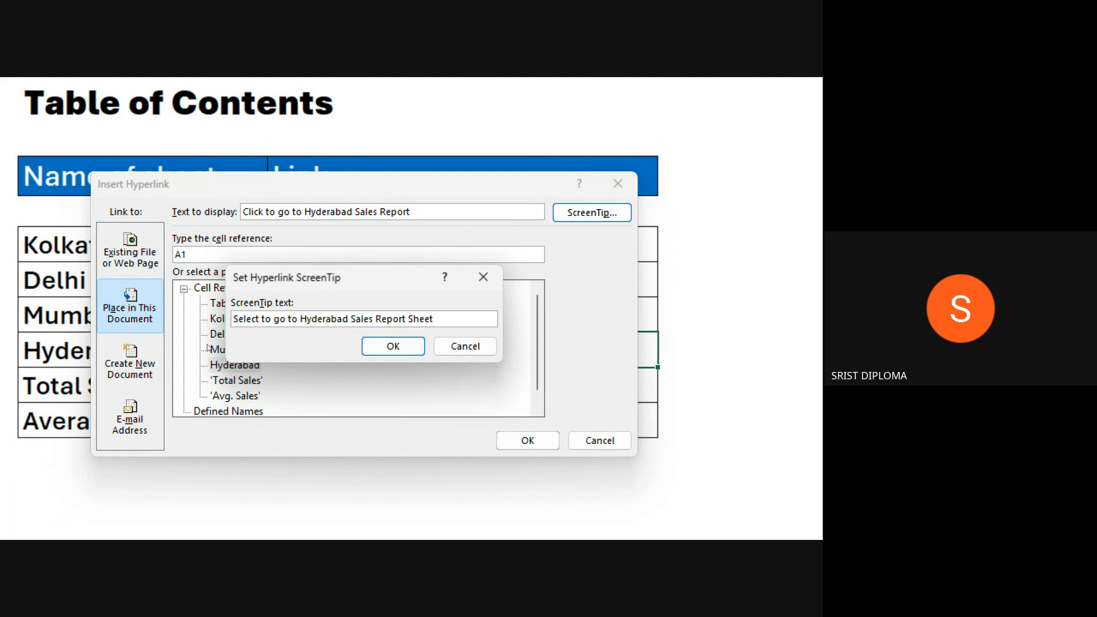
key(Return)
click(537, 440)
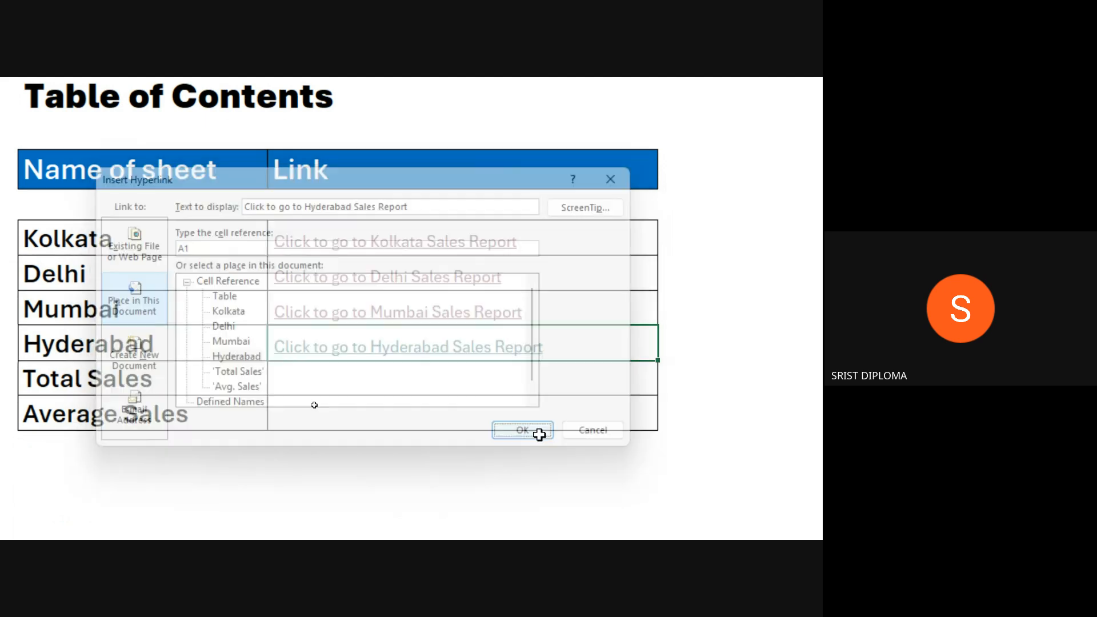
- Set up a hyperlink in cell C13 to cell A1 of the Total Sales sheet with the display text "Click to get Total Sales Report"
click(353, 389)
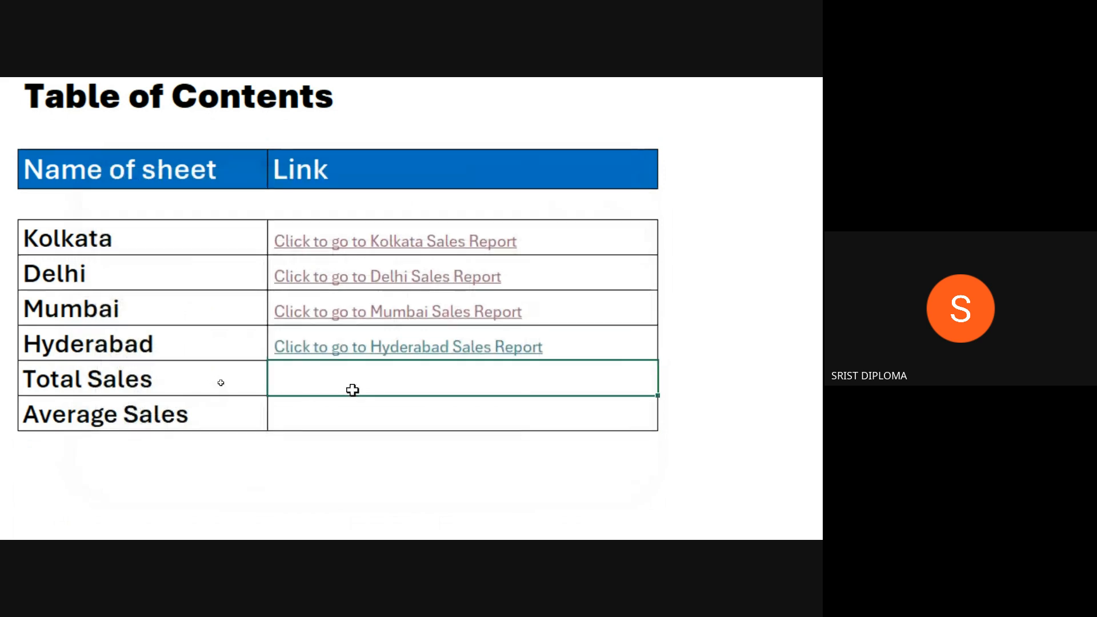
key(ctrl+k)
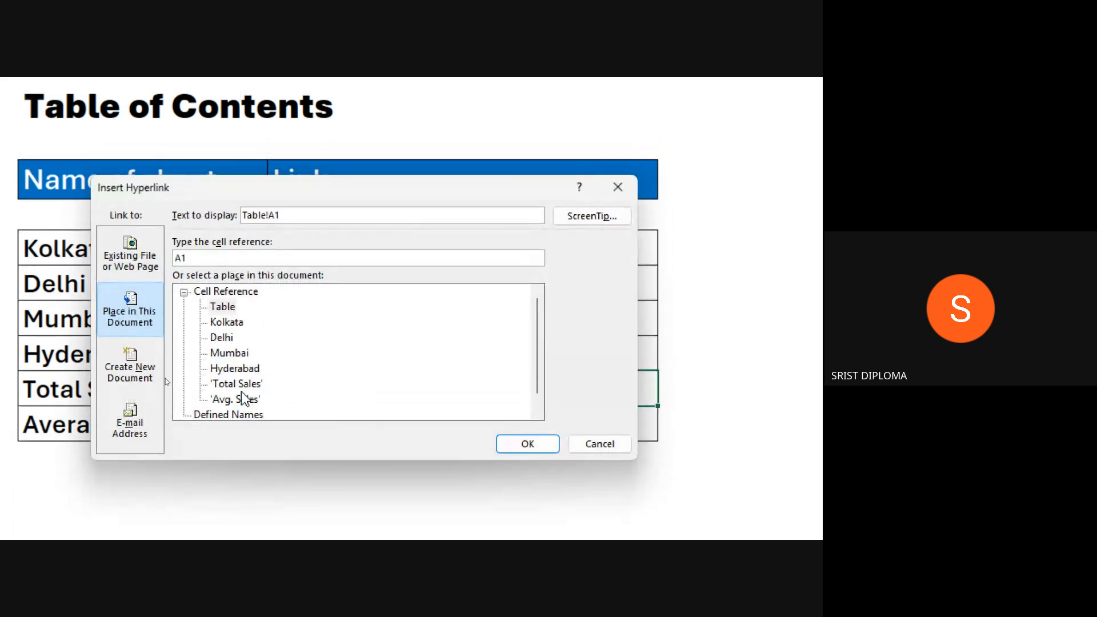
click(241, 385)
click(323, 214)
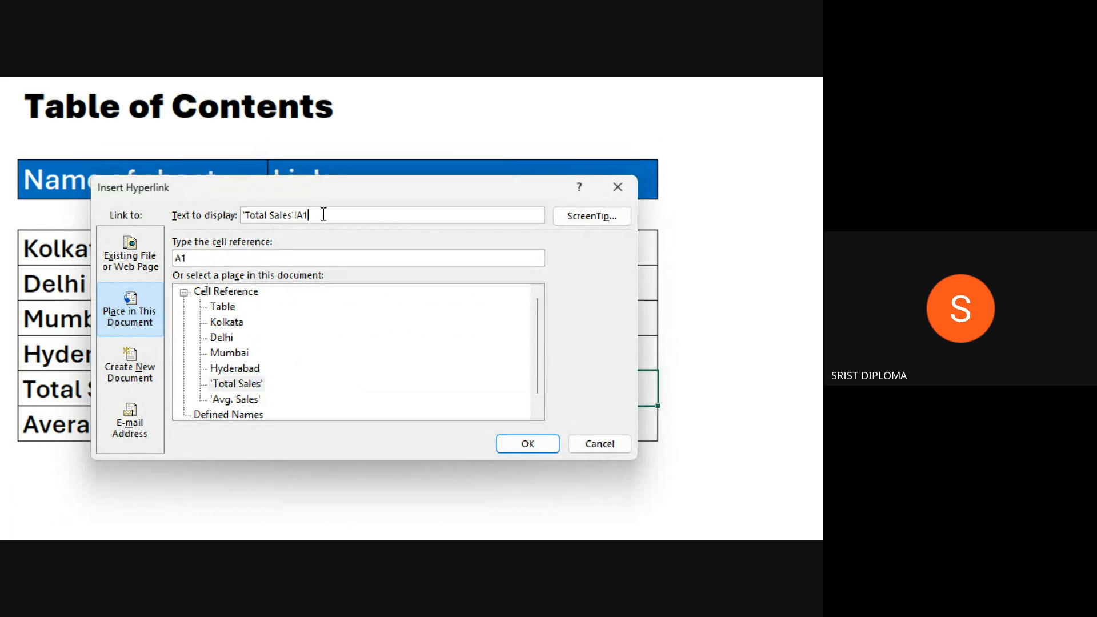
key(ctrl+a)
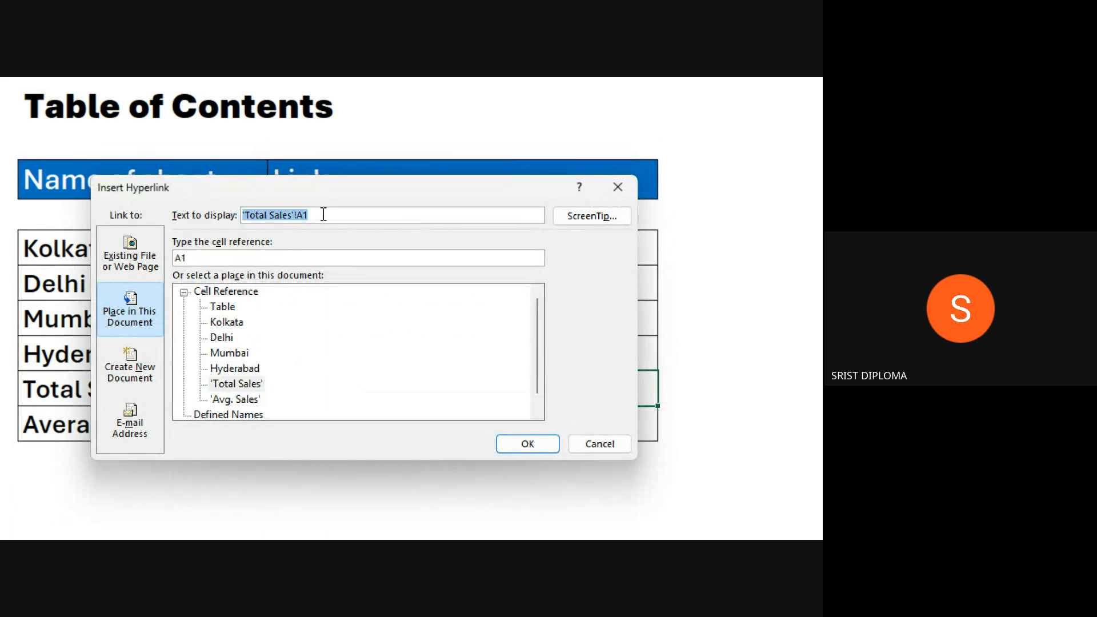
text(Click to go )
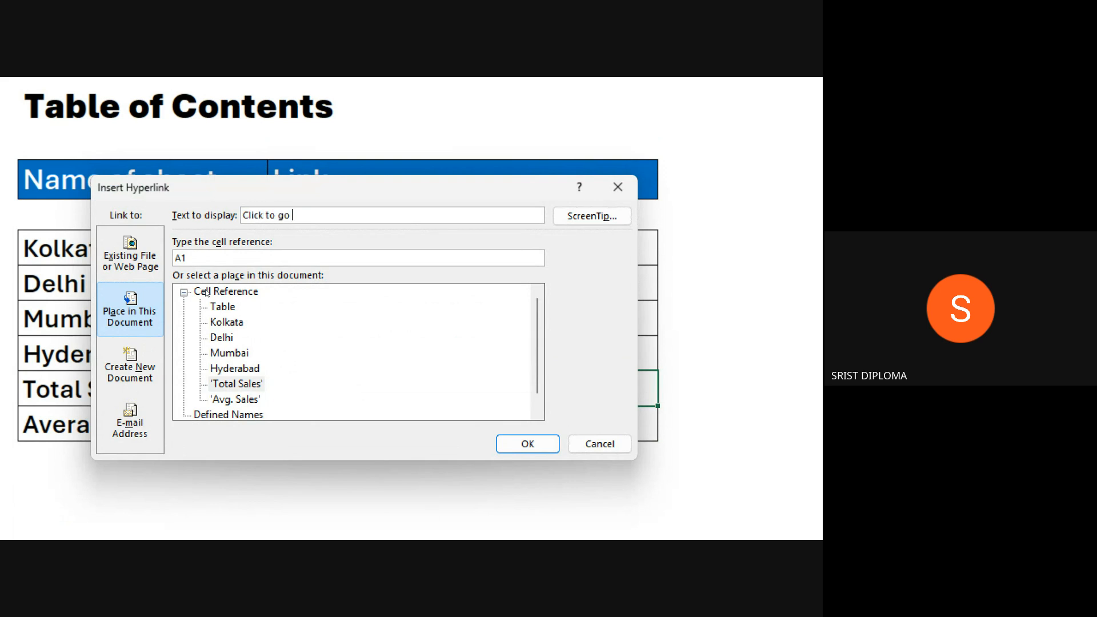
text(to Total Sales Reo)
text(ort)
click(283, 215)
key(Delete)
key(Delete)
key(Delete)
key(Delete)
key(Delete)
text(et)
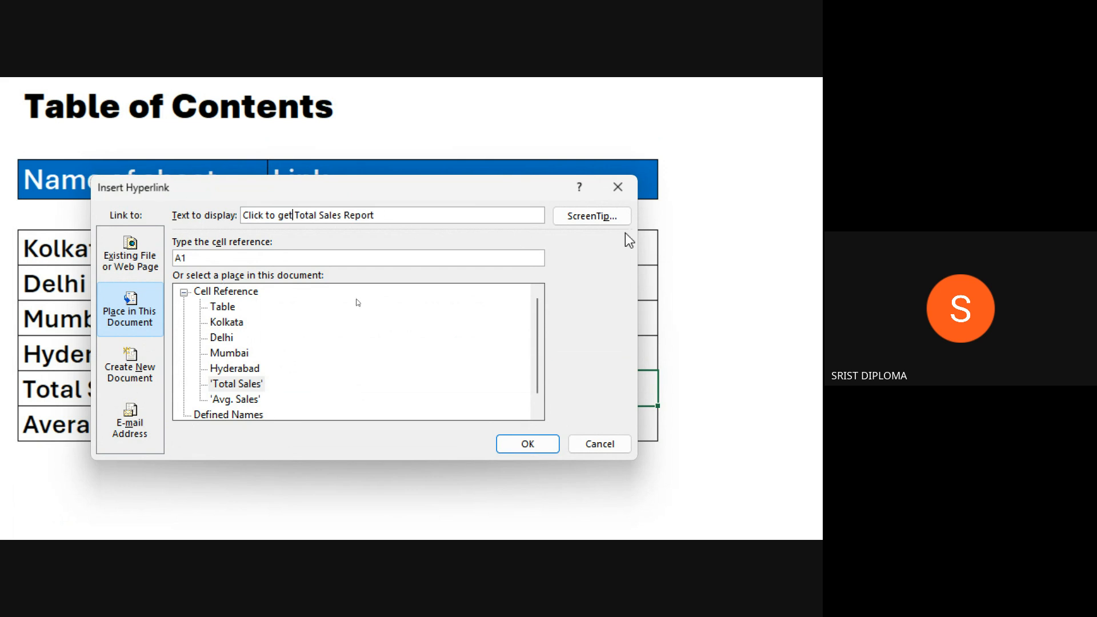
- Give the Total Sales link the ScreenTip "Select to go to Total Sales Report Sheet" and insert the hyperlink
click(601, 220)
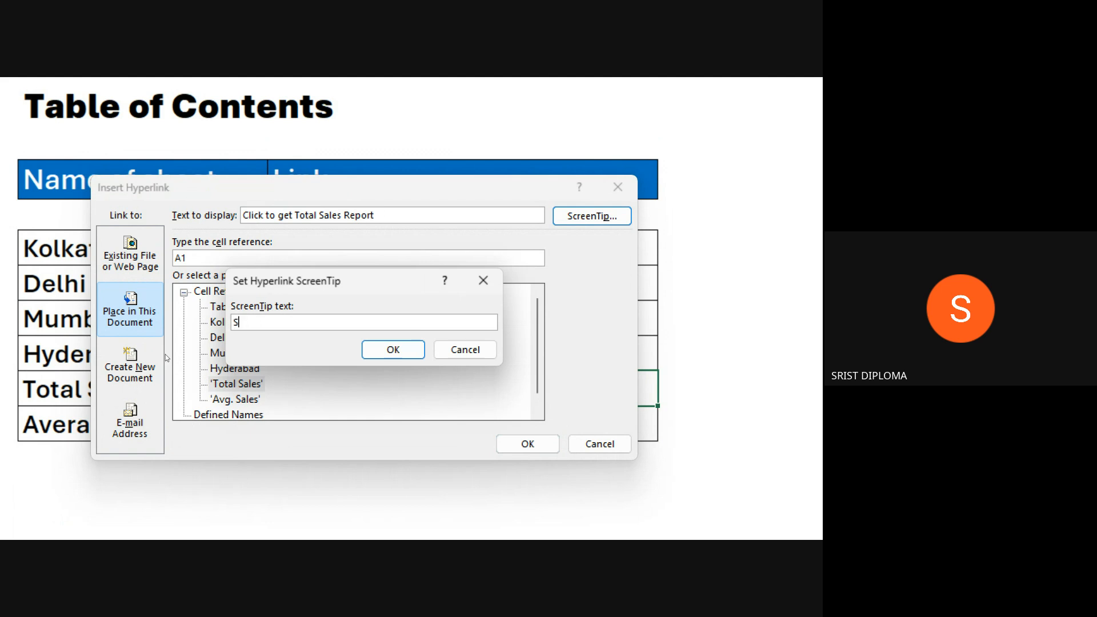
text(Select to go to Total Sales Report Sheet)
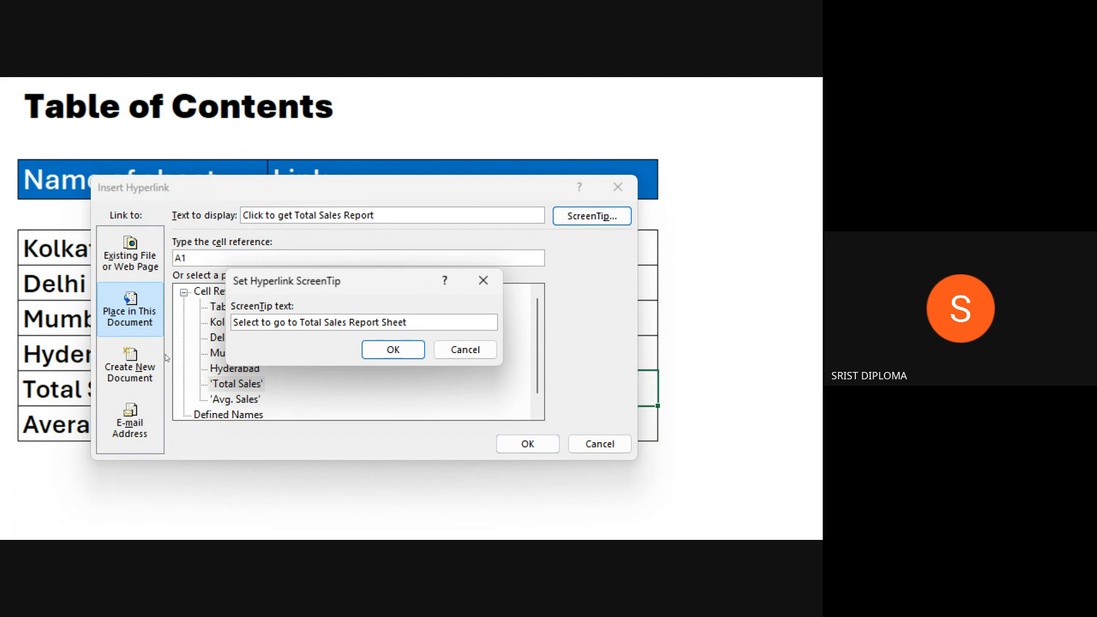
key(Return)
click(524, 375)
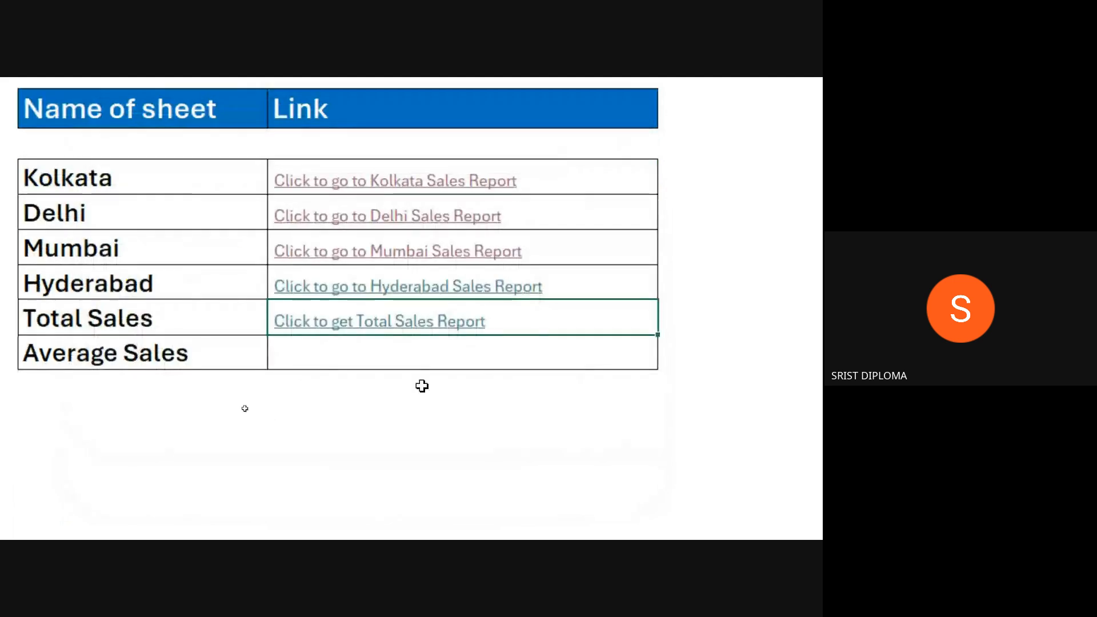
- Start a hyperlink in cell C14 of the Average Sales row with the display text "Click to get Average Sales Report"
click(321, 354)
key(ctrl+k)
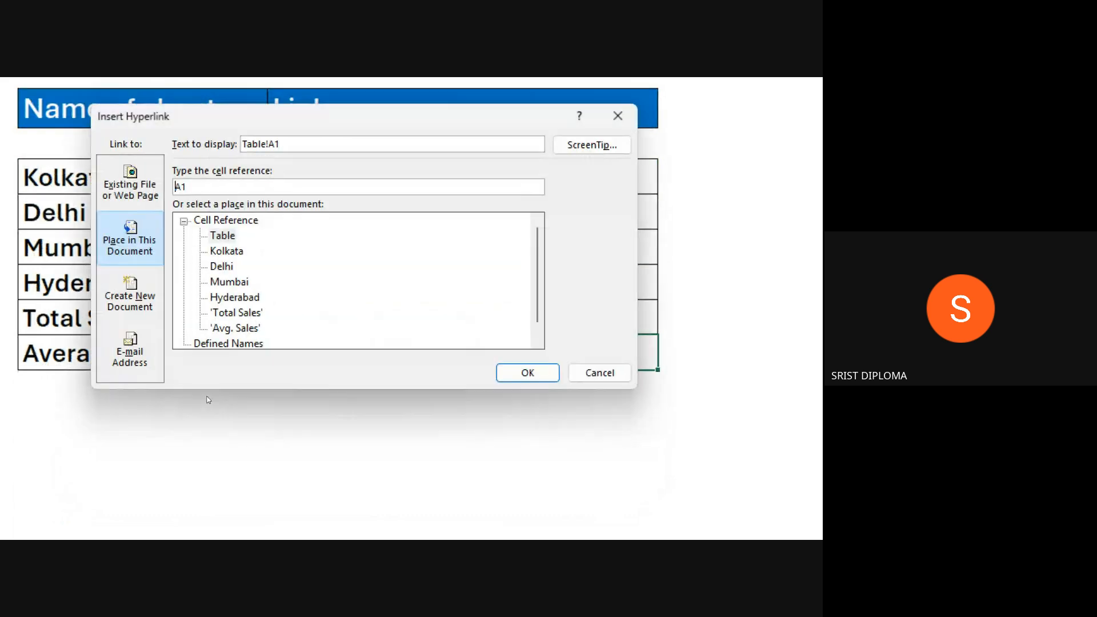
double_click(307, 140)
text(Click to get Average Sales)
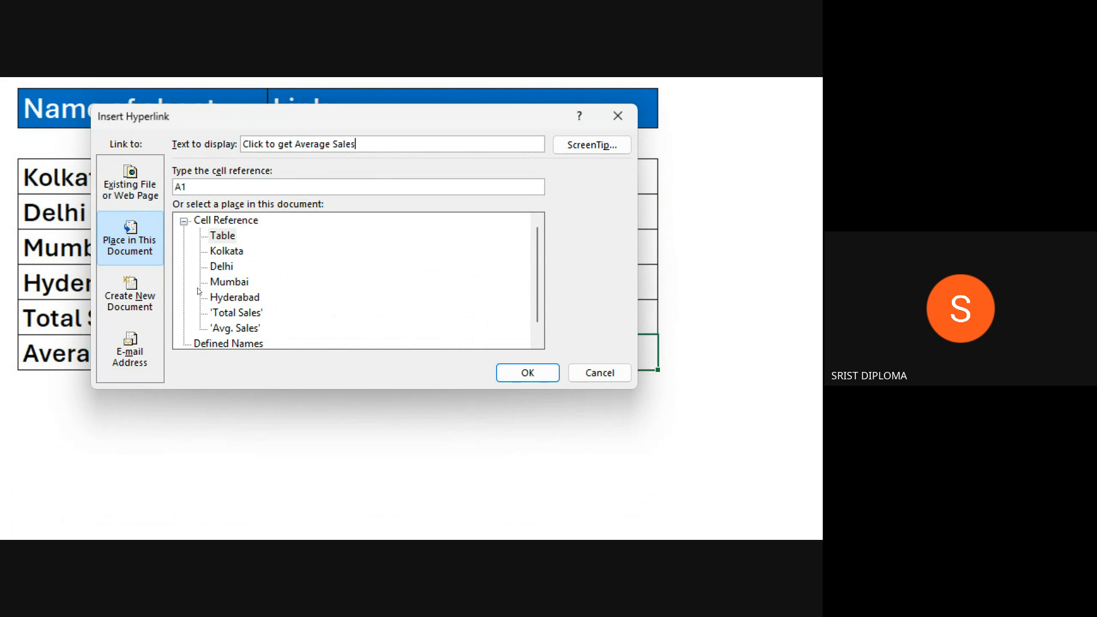
text( Report)
- Give the Average Sales link the ScreenTip "Select to go to Average Sales Report Sheet" and insert the hyperlink
click(578, 148)
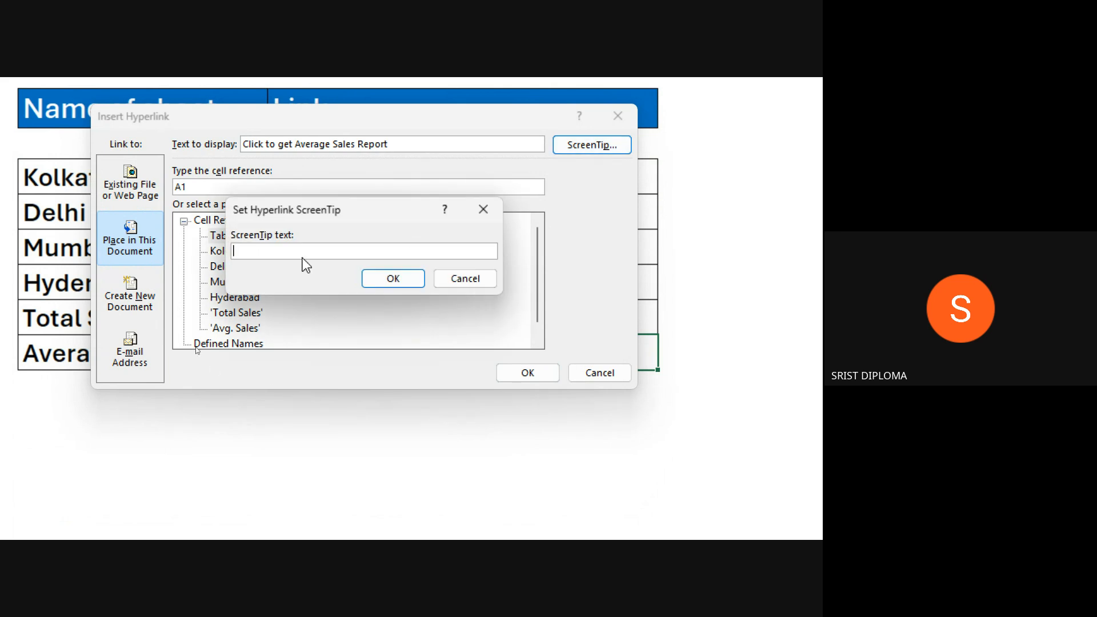
text(Select to go to Average Sales Report she)
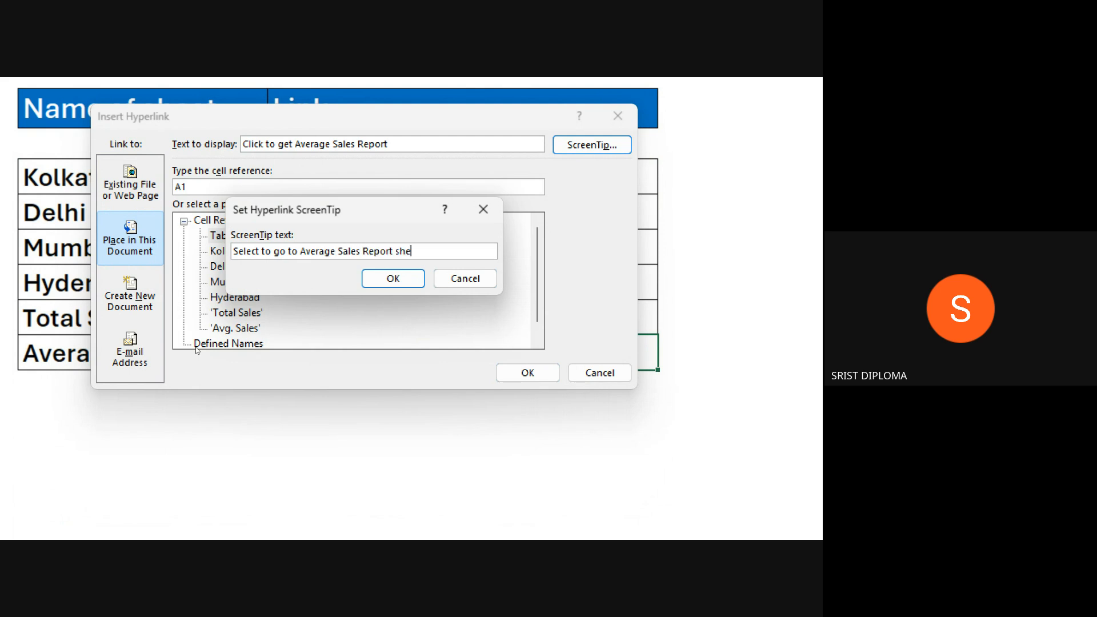
key(BackSpace)
key(BackSpace)
key(BackSpace)
text(Sheet)
key(Return)
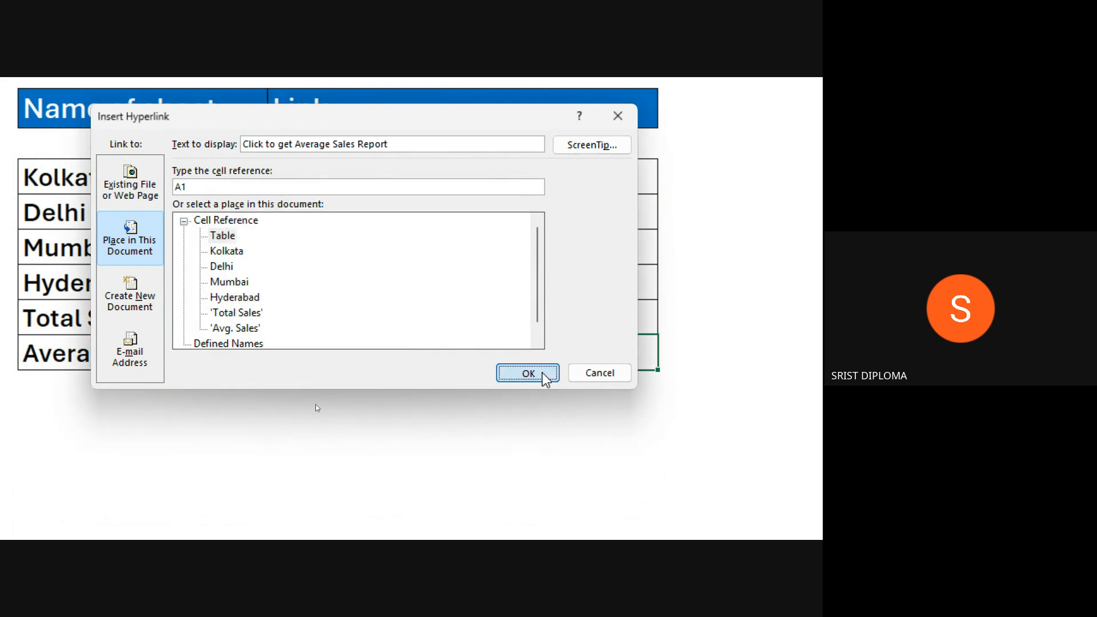
click(543, 373)
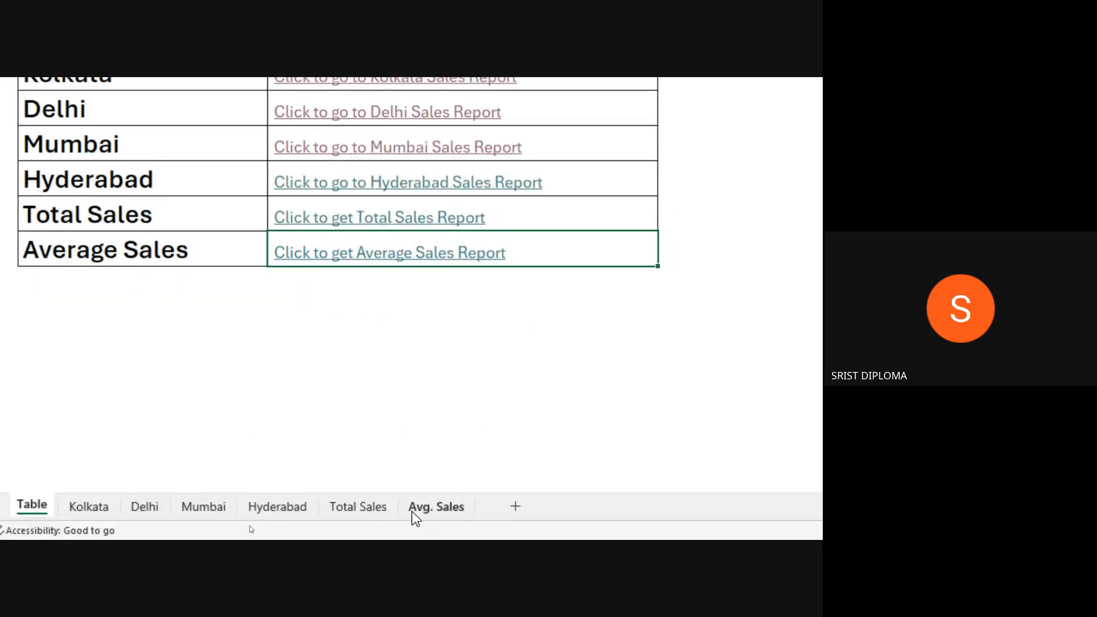
- View the Total Sales sheet and select cell B22 below the table on the Avg. Sales sheet
click(361, 513)
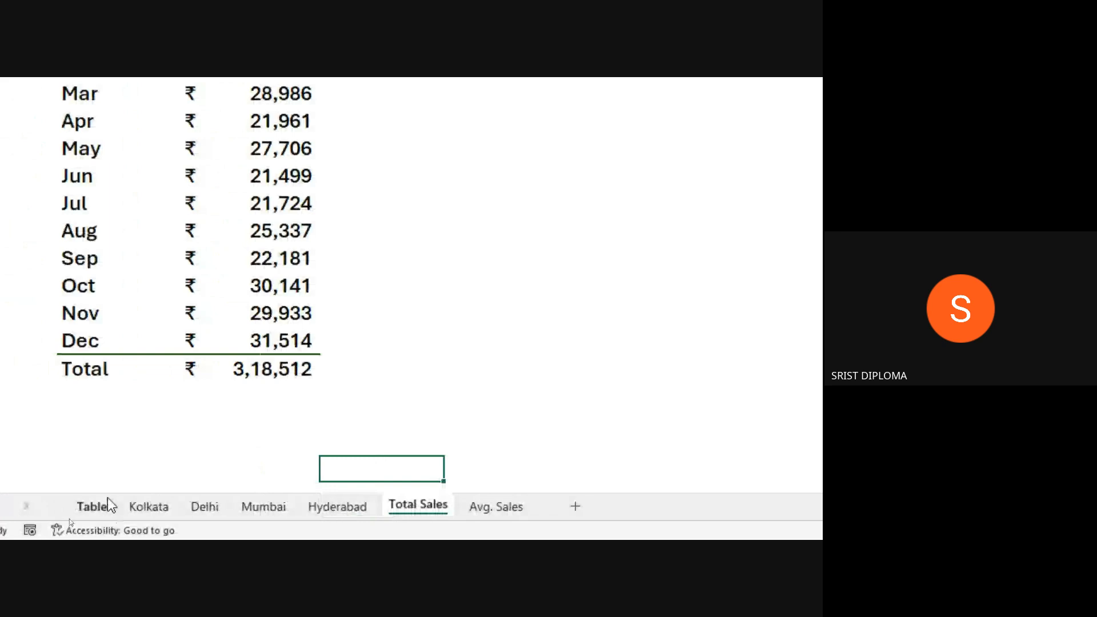
click(34, 506)
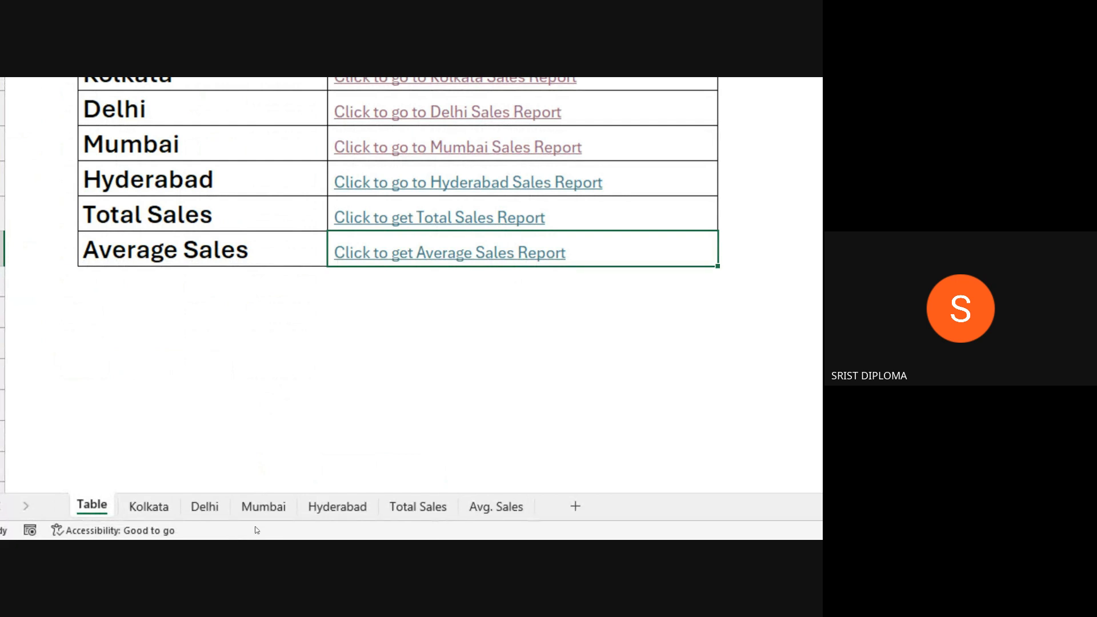
click(489, 517)
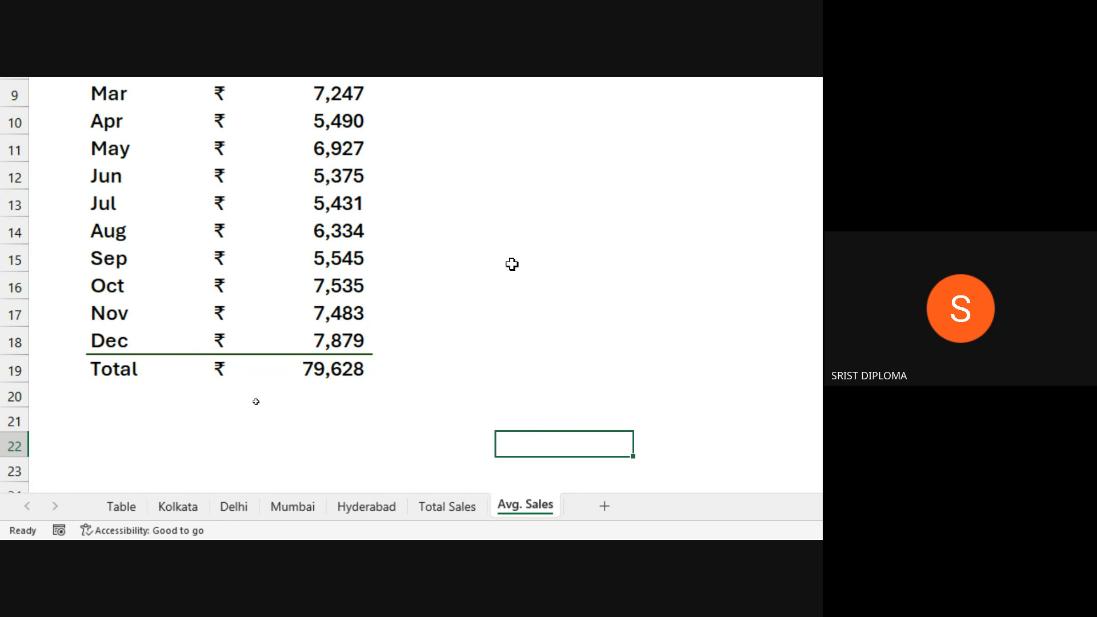
click(127, 440)
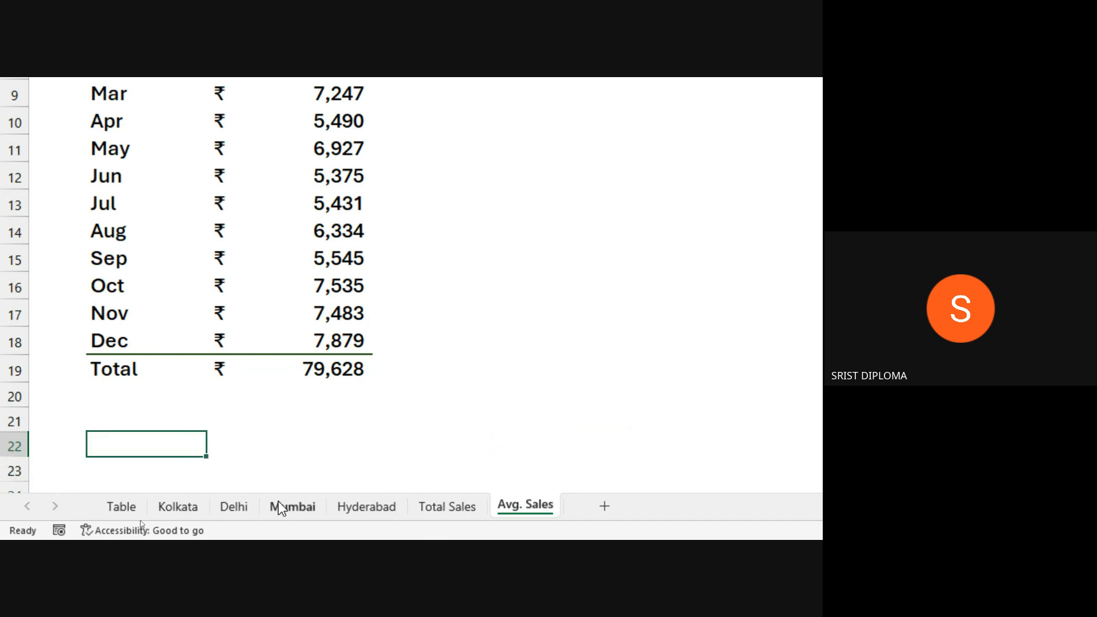
- Search the stock icons for "Home" and insert a solid black house icon at cell B22
scroll(347, 440, down, 1)
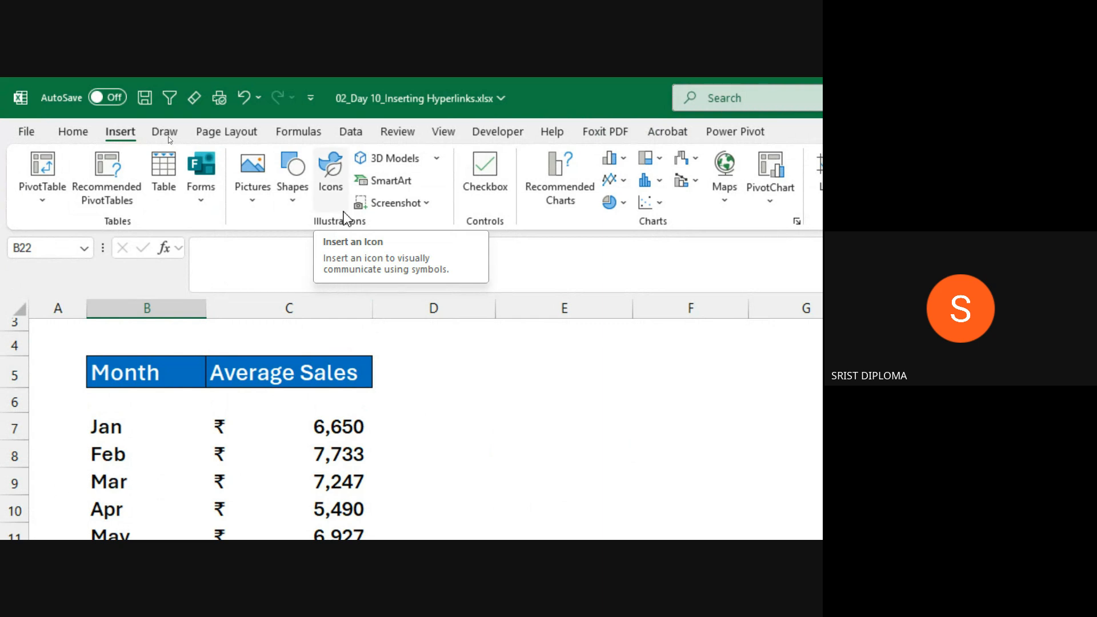
click(327, 183)
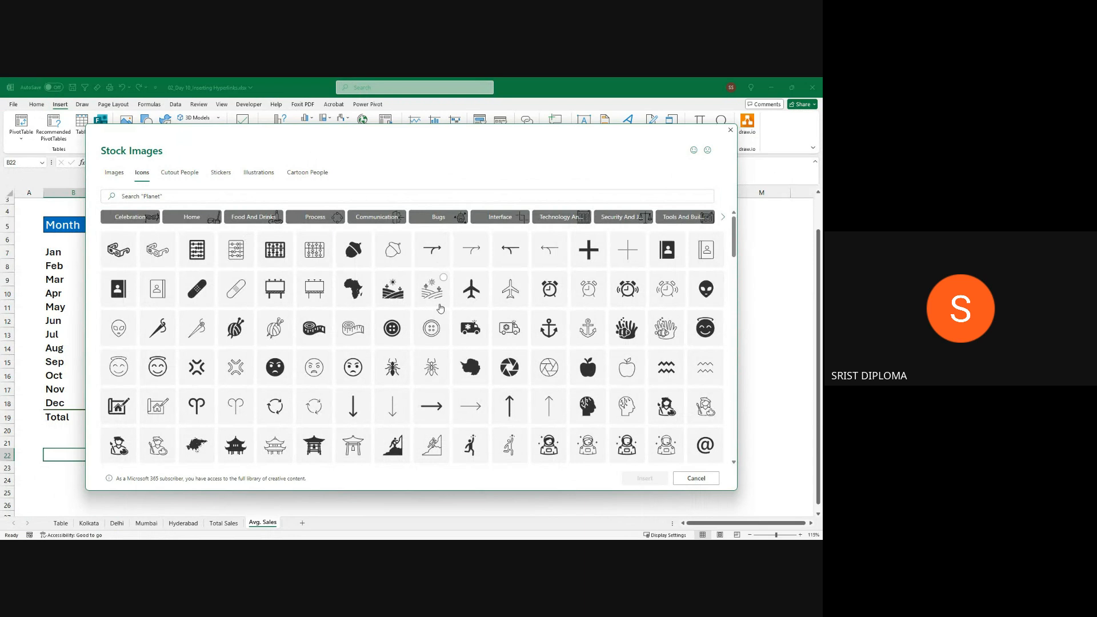
click(207, 197)
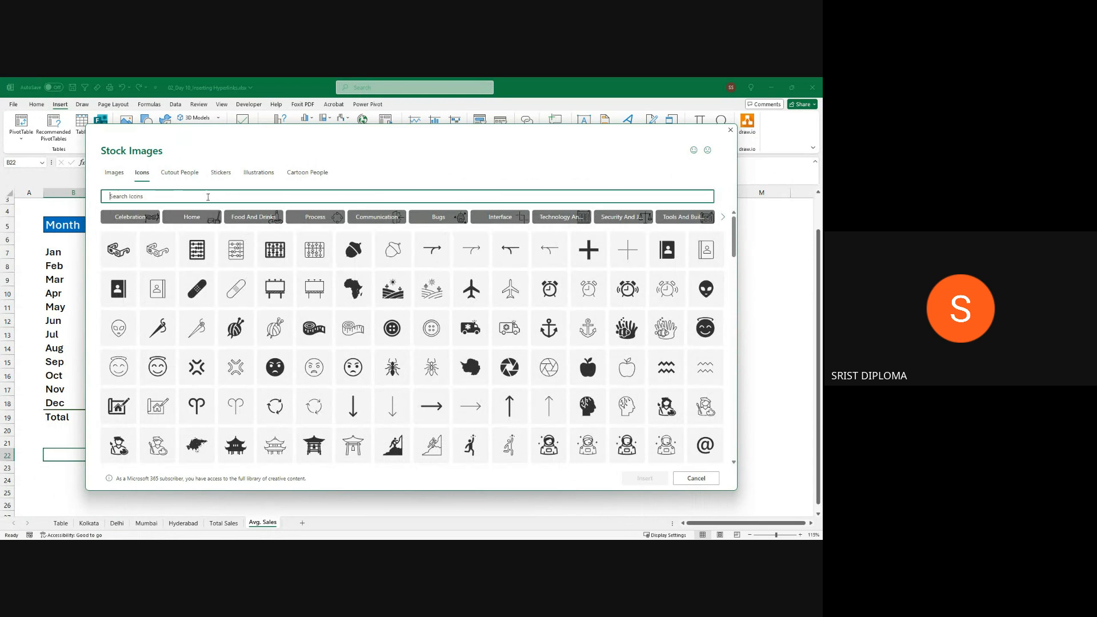
text(Home)
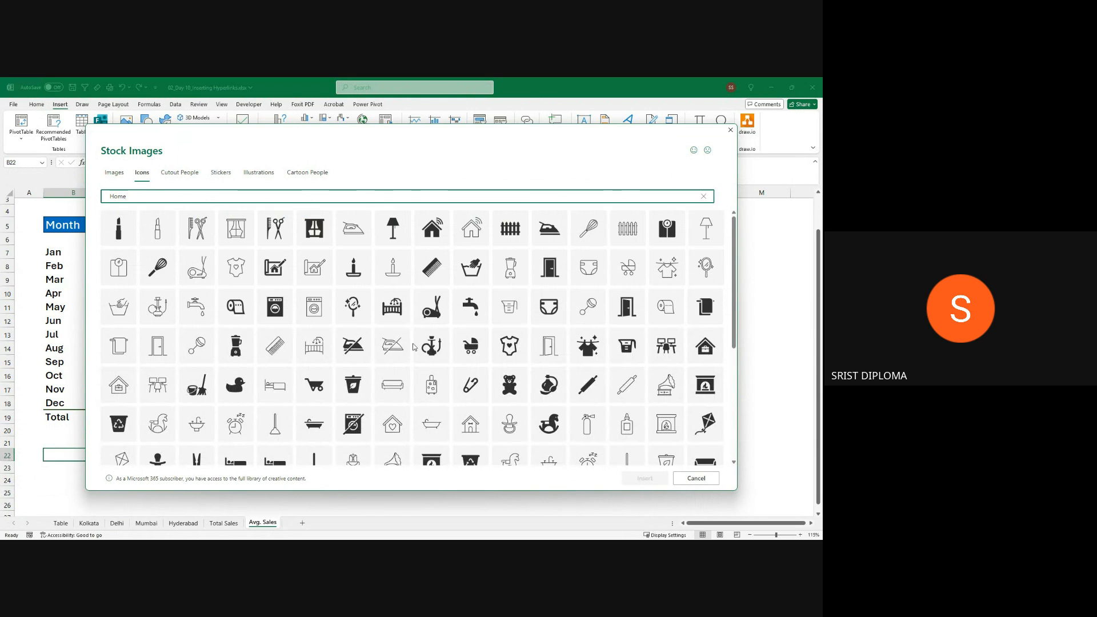
scroll(414, 346, down, 2)
scroll(414, 346, down, 1)
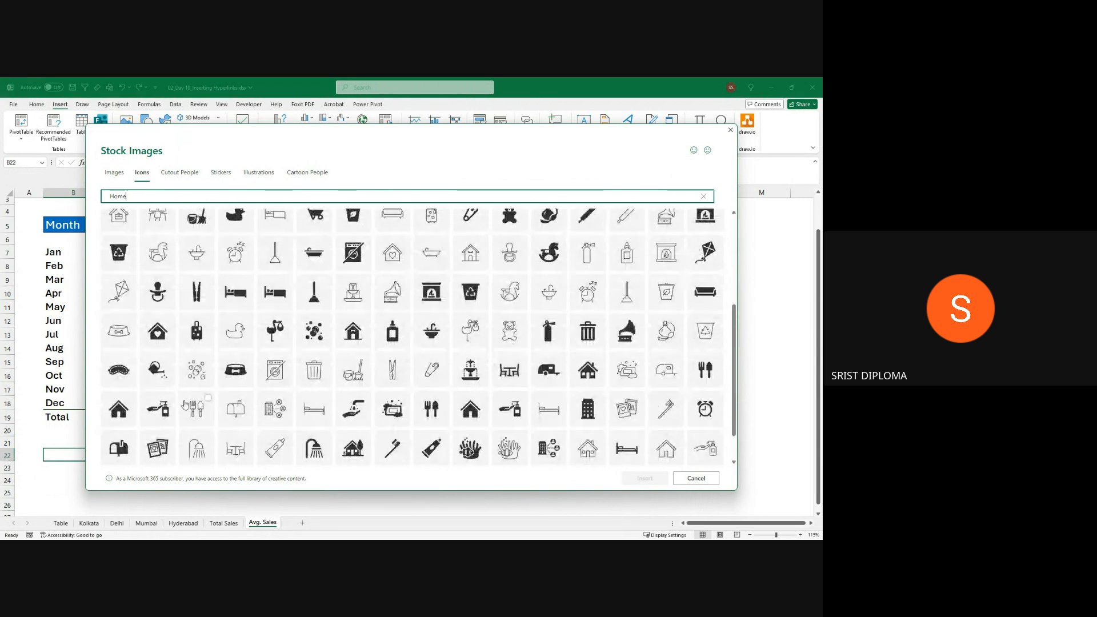
click(129, 414)
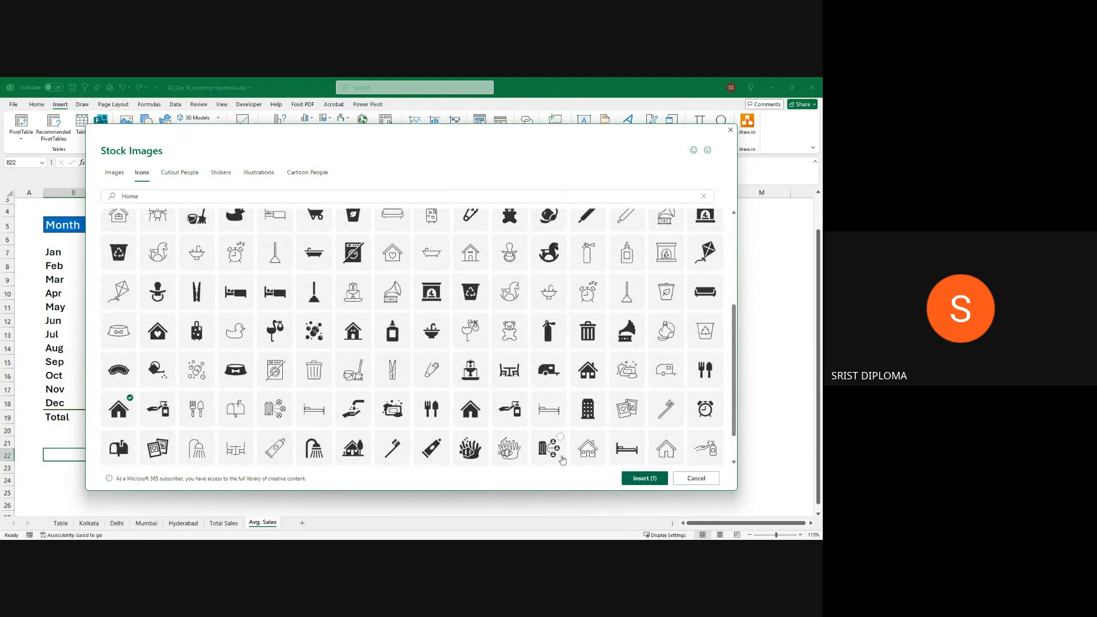
click(643, 478)
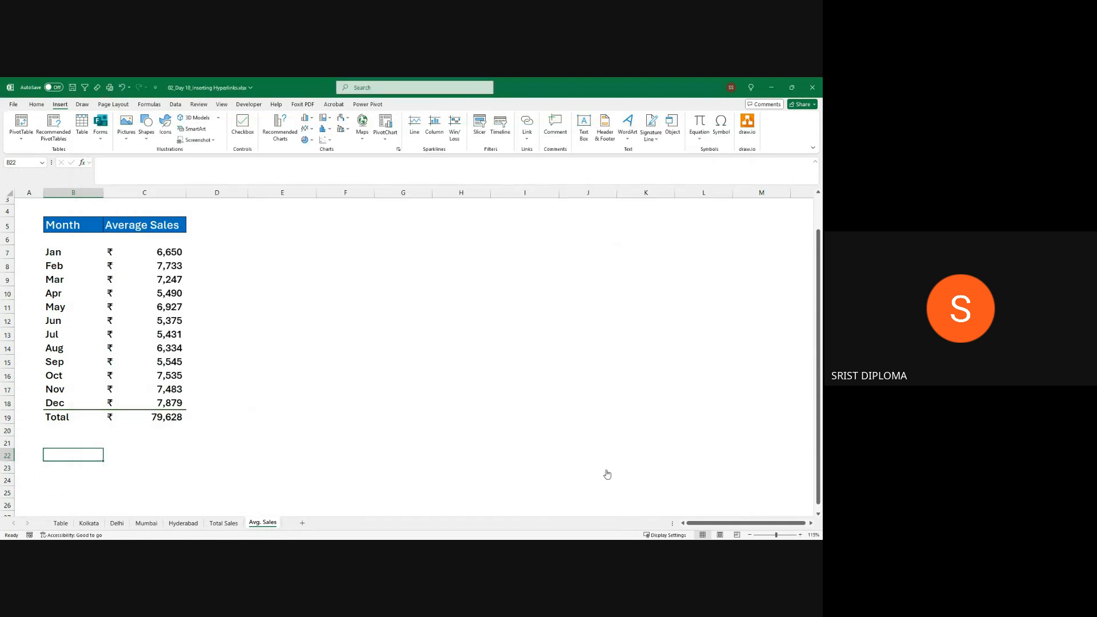
scroll(222, 414, down, 1)
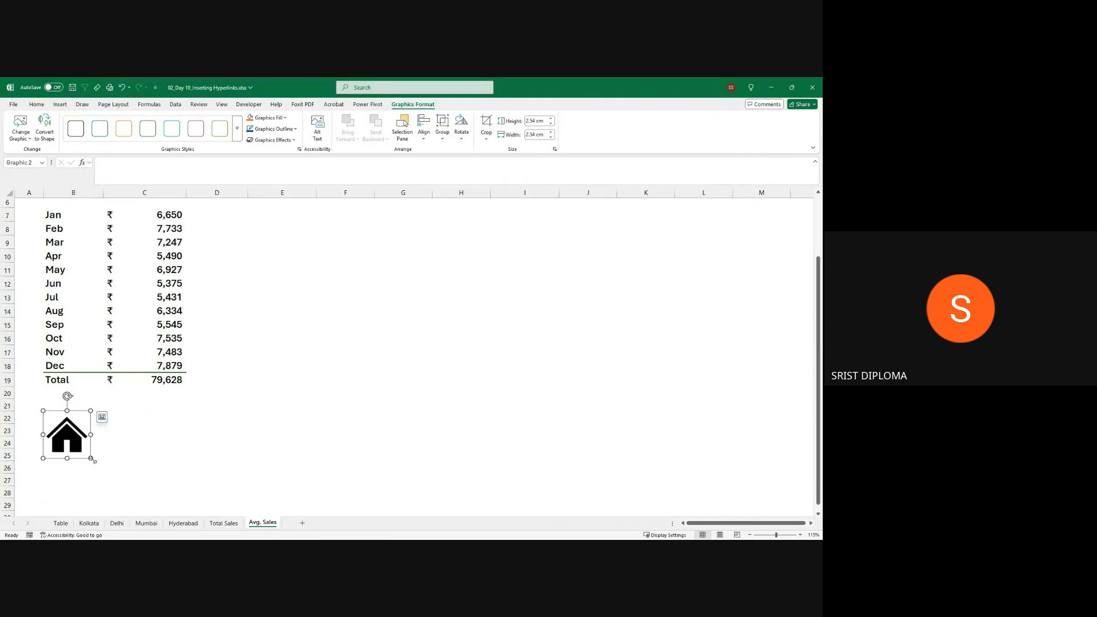
- Enlarge the house icon slightly and view its Change Graphic options
drag(90, 458, 100, 468)
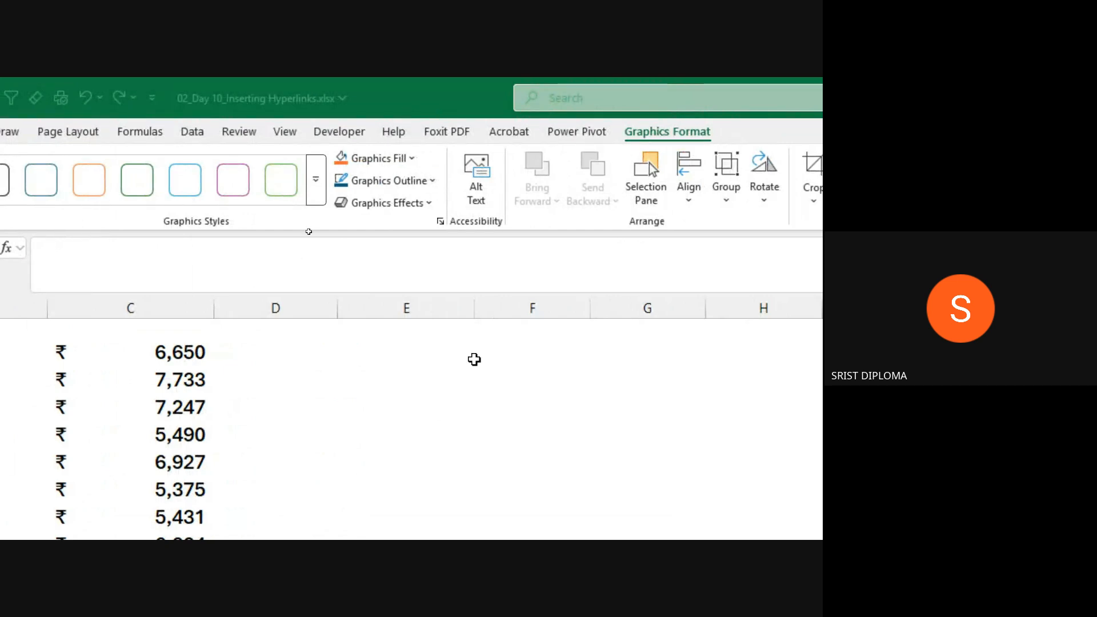
click(435, 439)
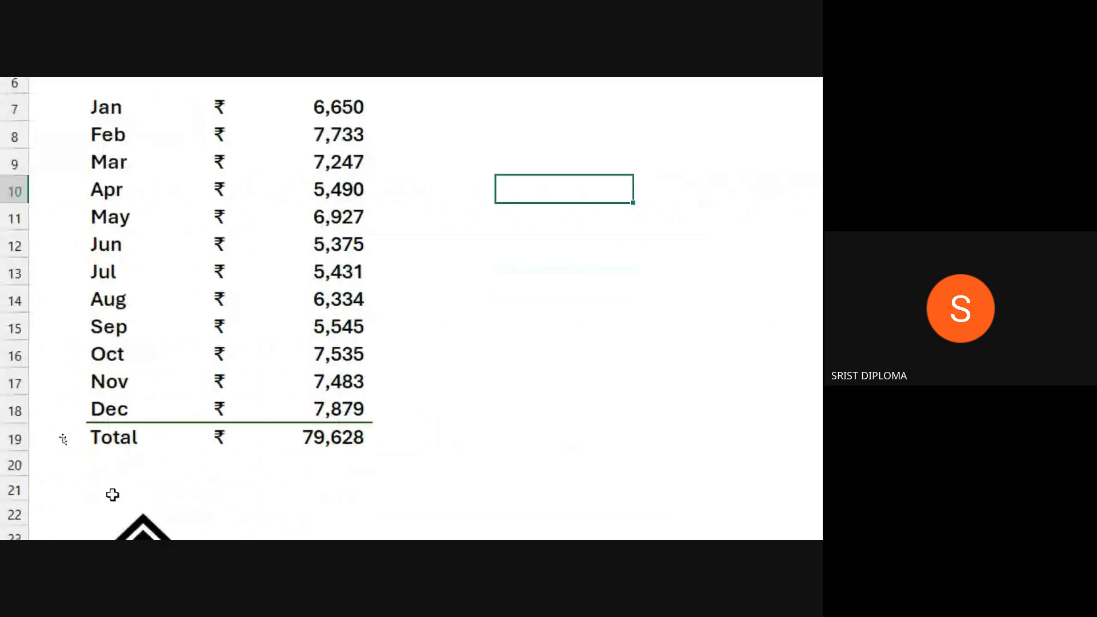
click(147, 434)
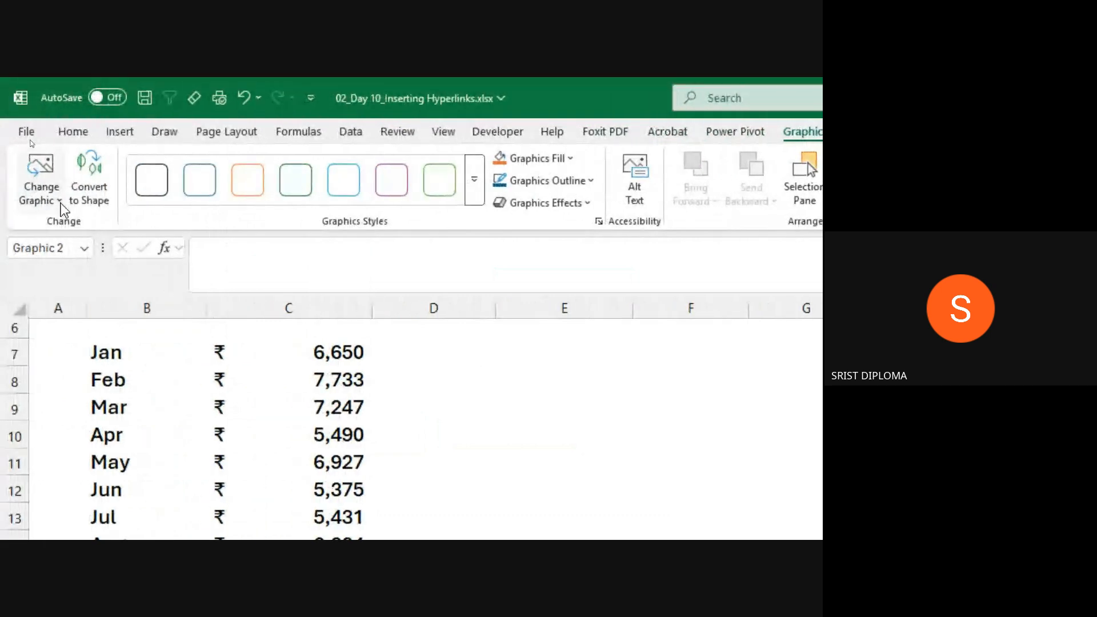
click(55, 203)
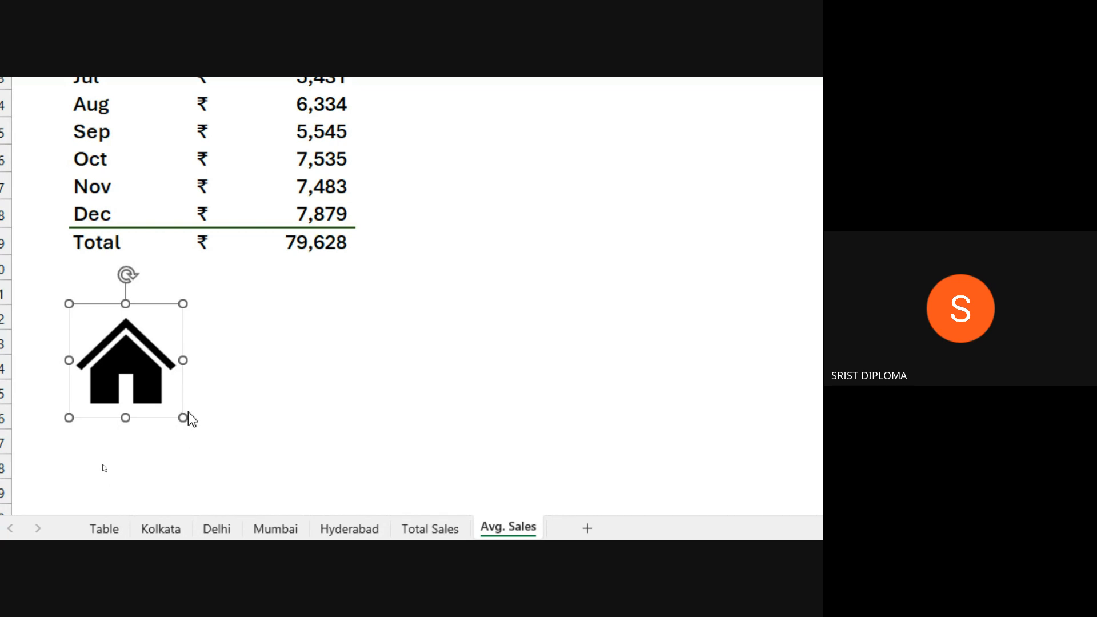
- Reposition the house icon below the Total row and place it inside cell B22
mouse_move(119, 353)
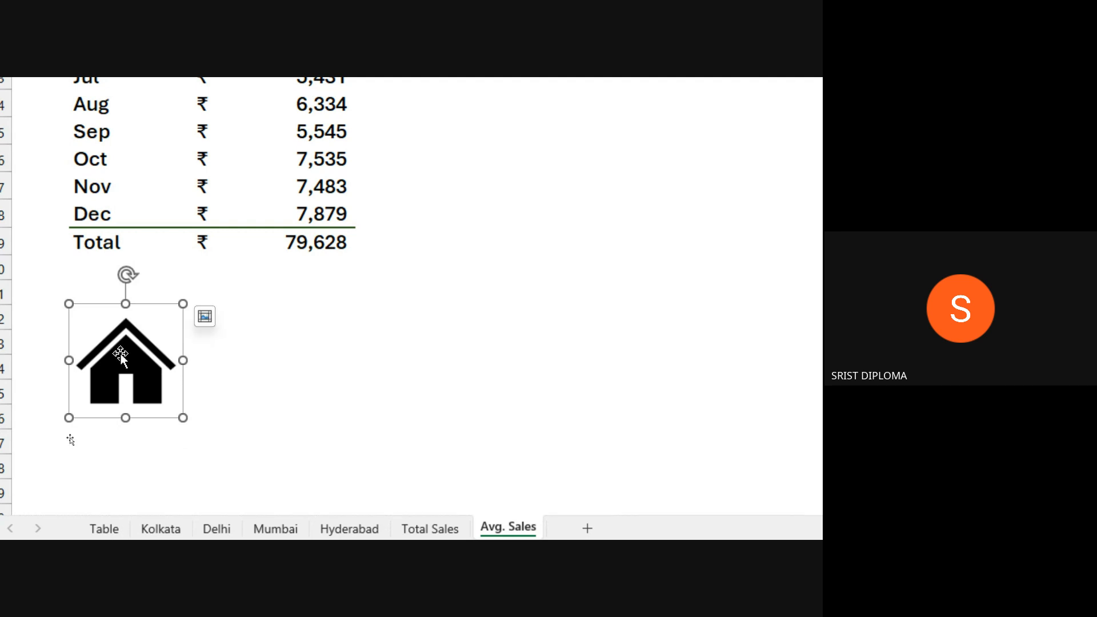
drag(143, 382, 155, 407)
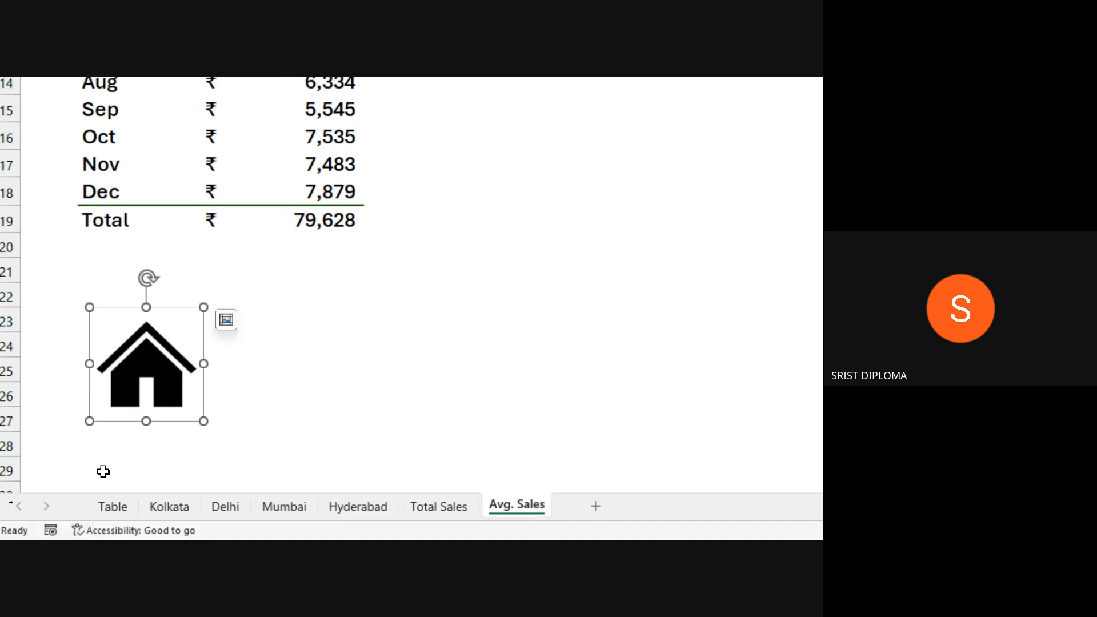
mouse_move(150, 361)
mouse_down()
mouse_move(161, 350)
mouse_move(153, 354)
mouse_up()
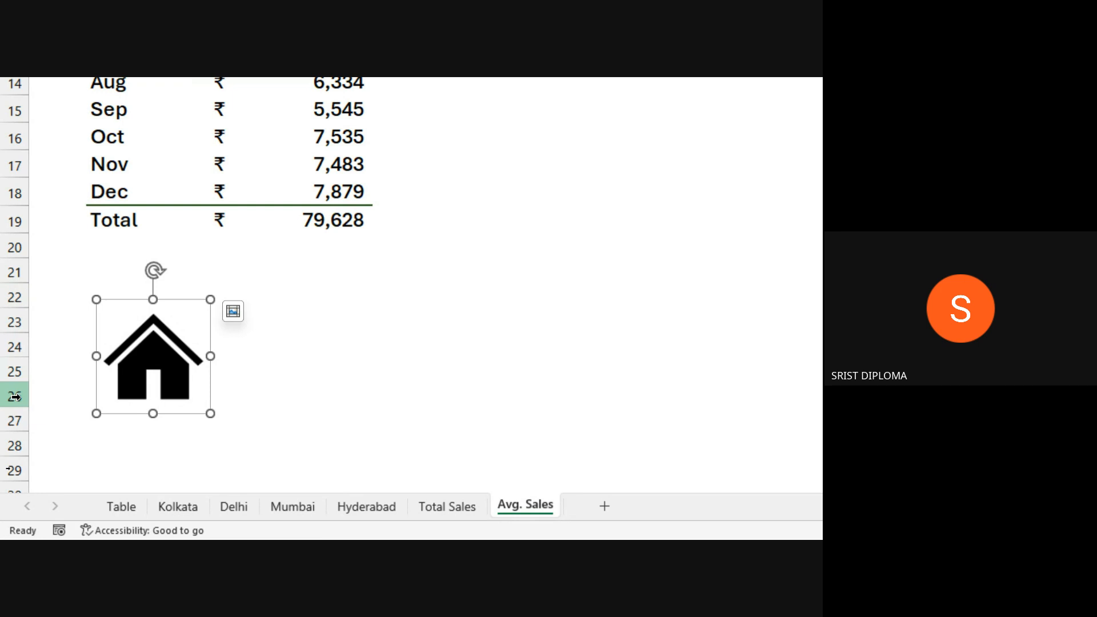
click(232, 313)
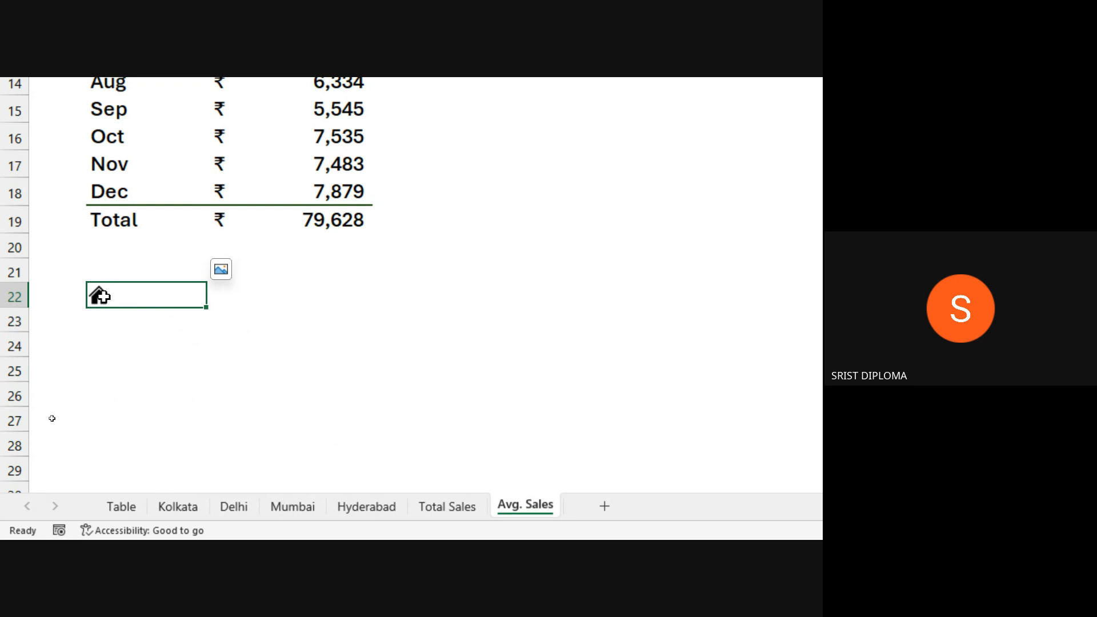
- Link the house icon cell B22 to cell A1 of the Table sheet with the ScreenTip "Click here to go to the Table of Content Sheet"
key(ctrl+k)
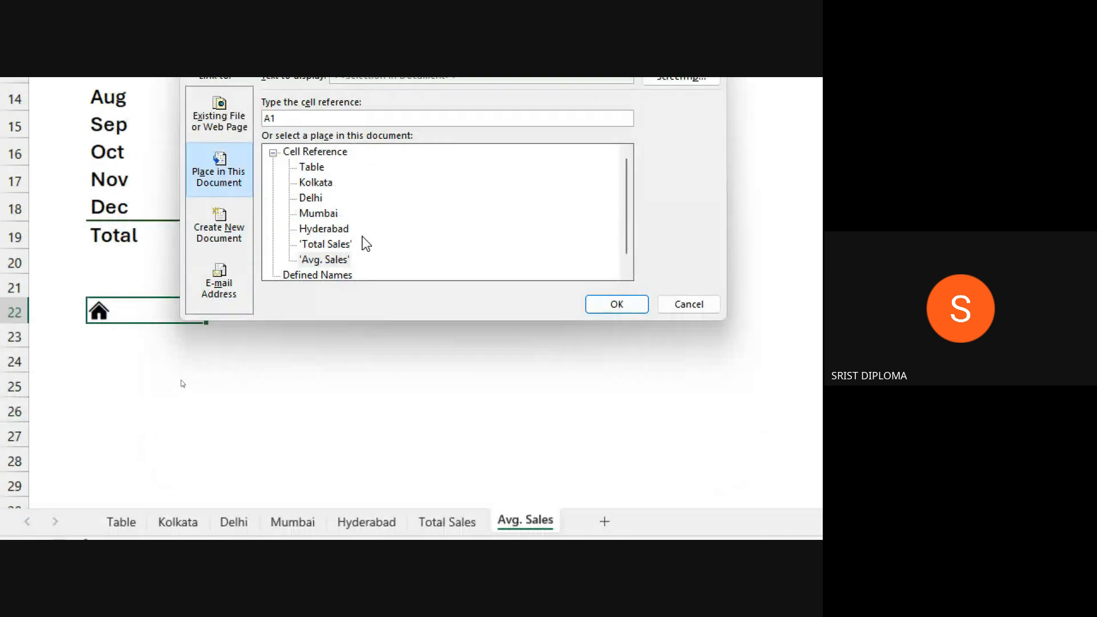
click(314, 168)
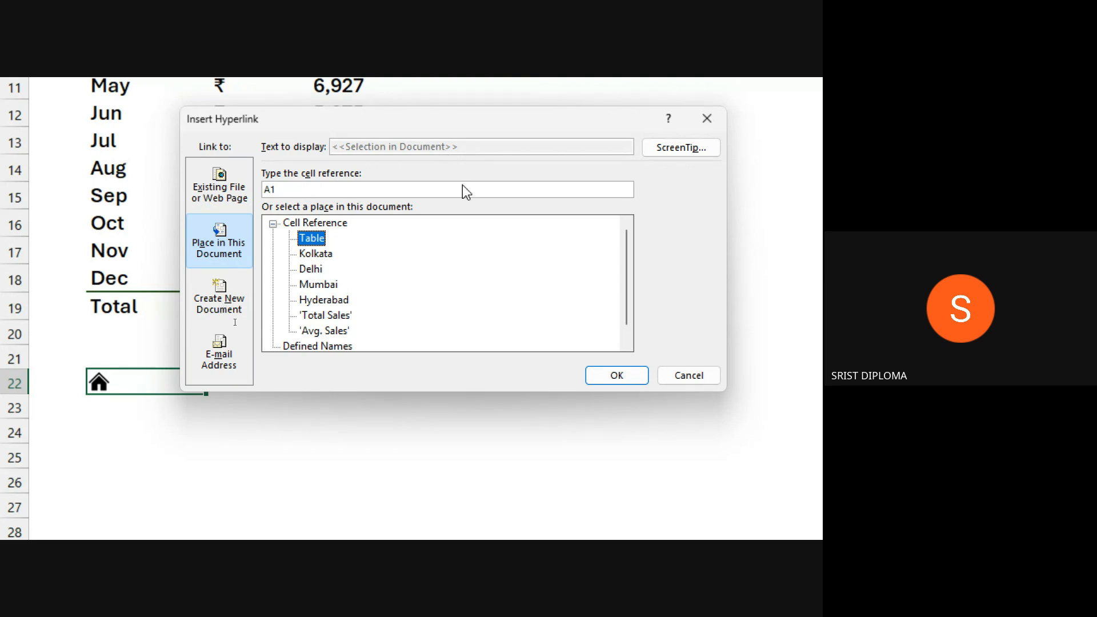
click(701, 150)
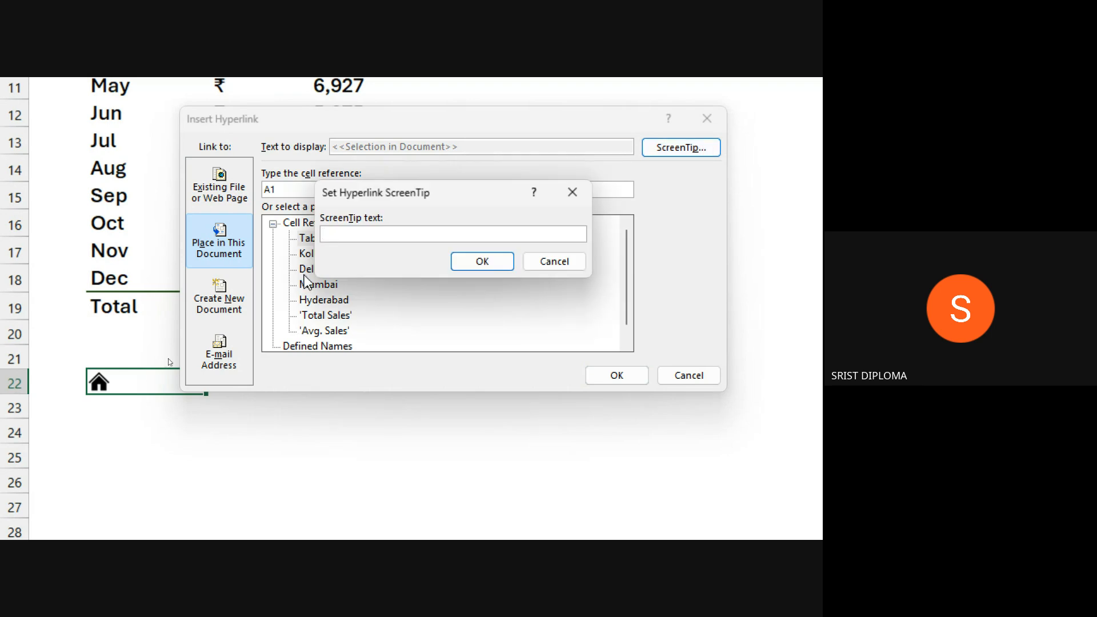
text(Click here to go to th)
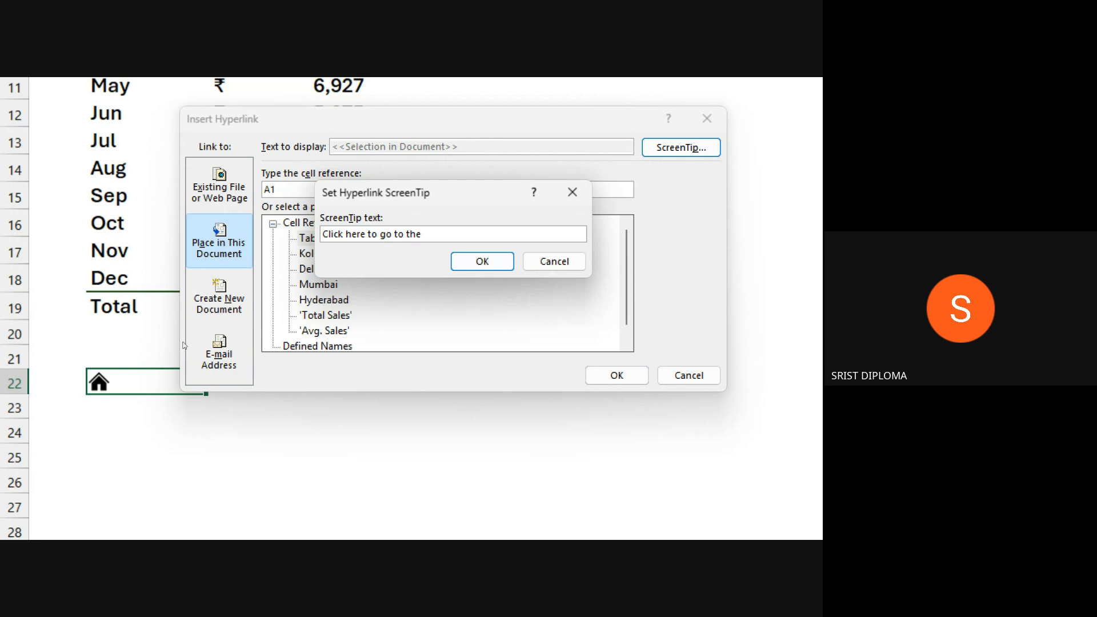
text(e Ma)
key(BackSpace)
key(BackSpace)
text(Table of Con)
click(485, 261)
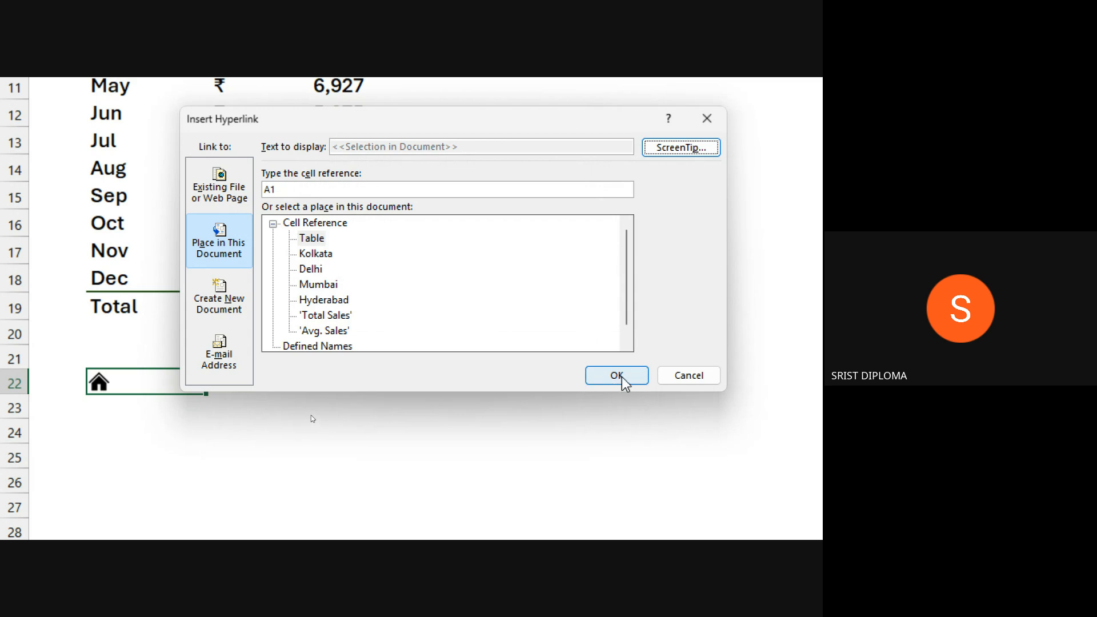
click(620, 378)
- Check the house icon's ScreenTip in cell B22 and follow its link to the Table sheet
click(237, 450)
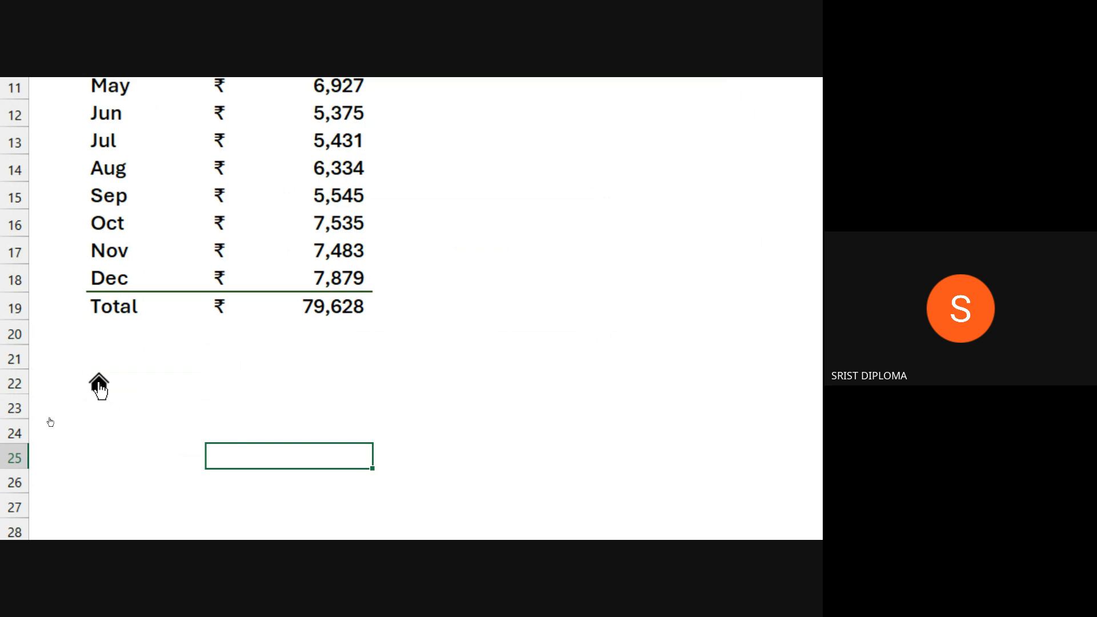
mouse_move(100, 390)
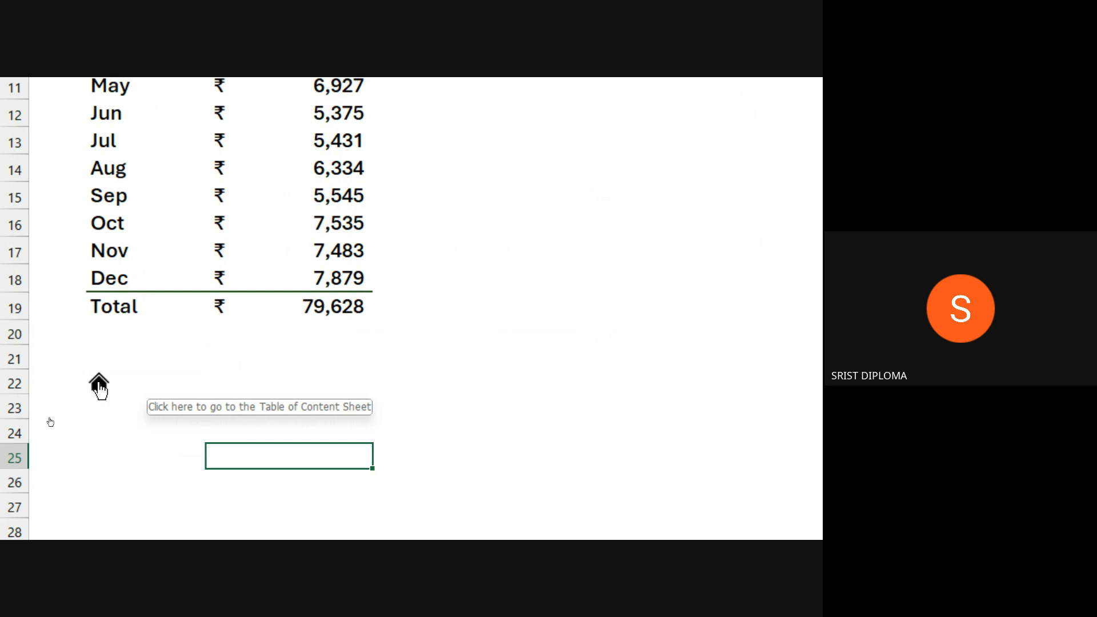
click(99, 388)
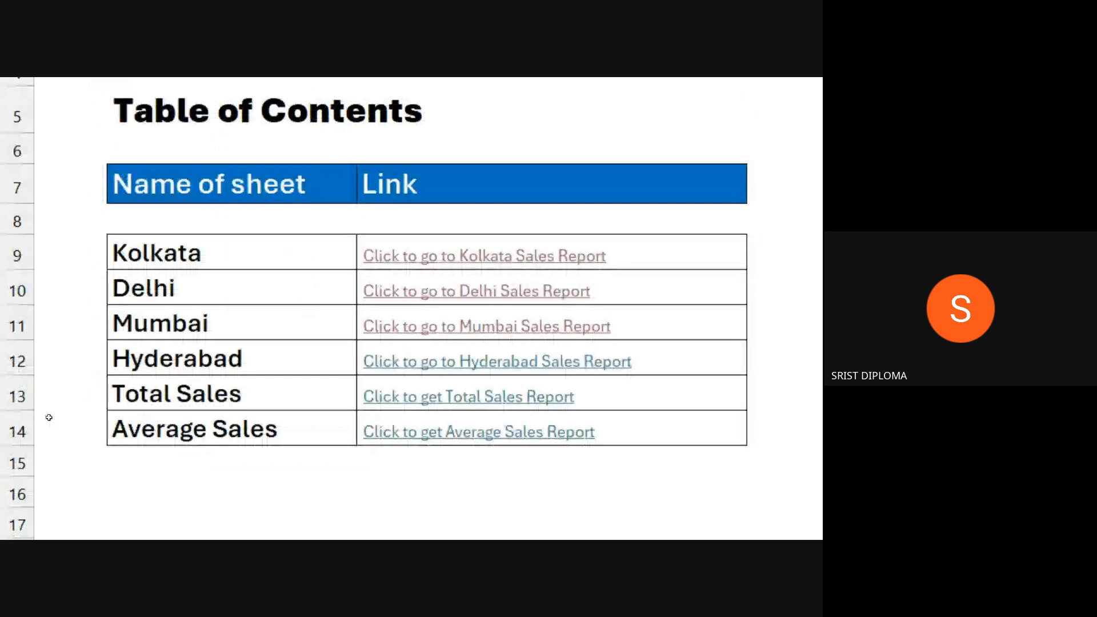
- Return to the Avg. Sales sheet to review its house icon link and switch to the Total Sales sheet
scroll(689, 478, down, 1)
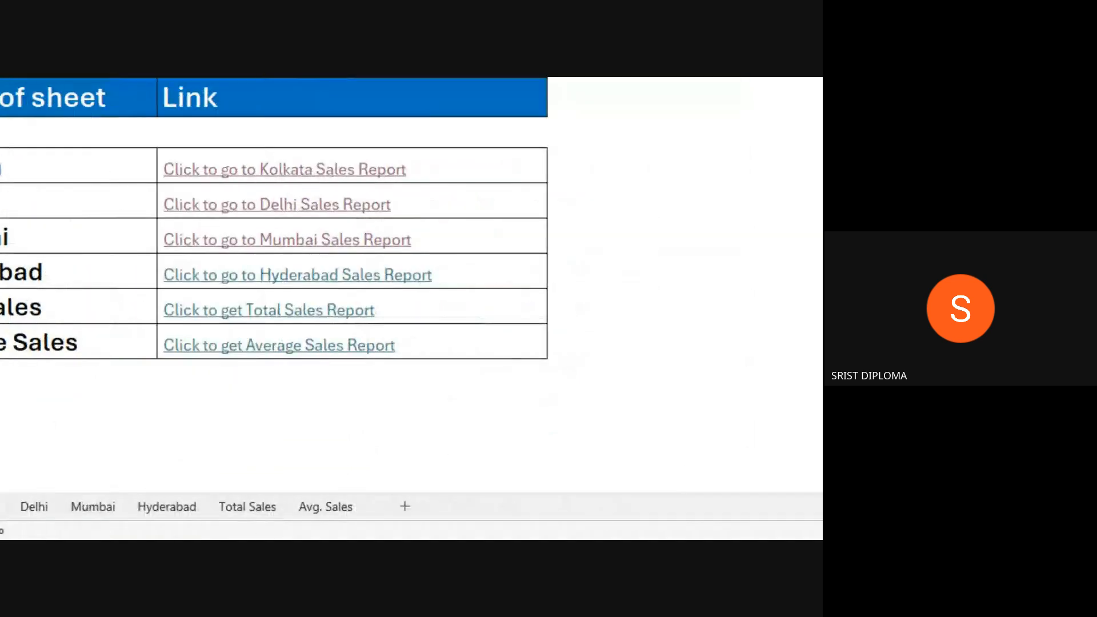
click(333, 505)
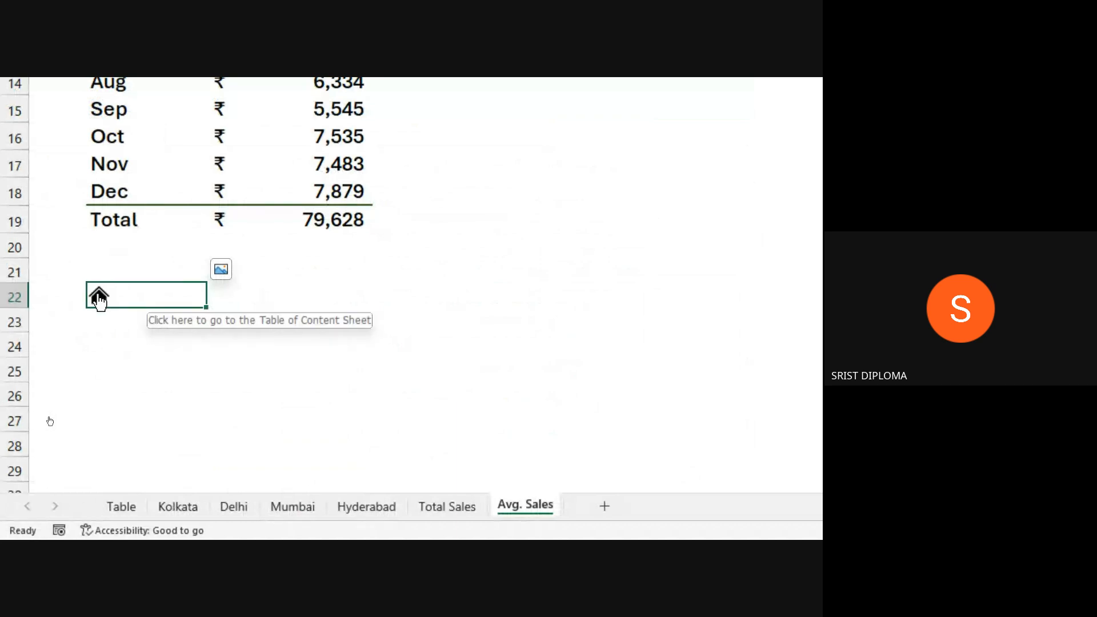
click(463, 507)
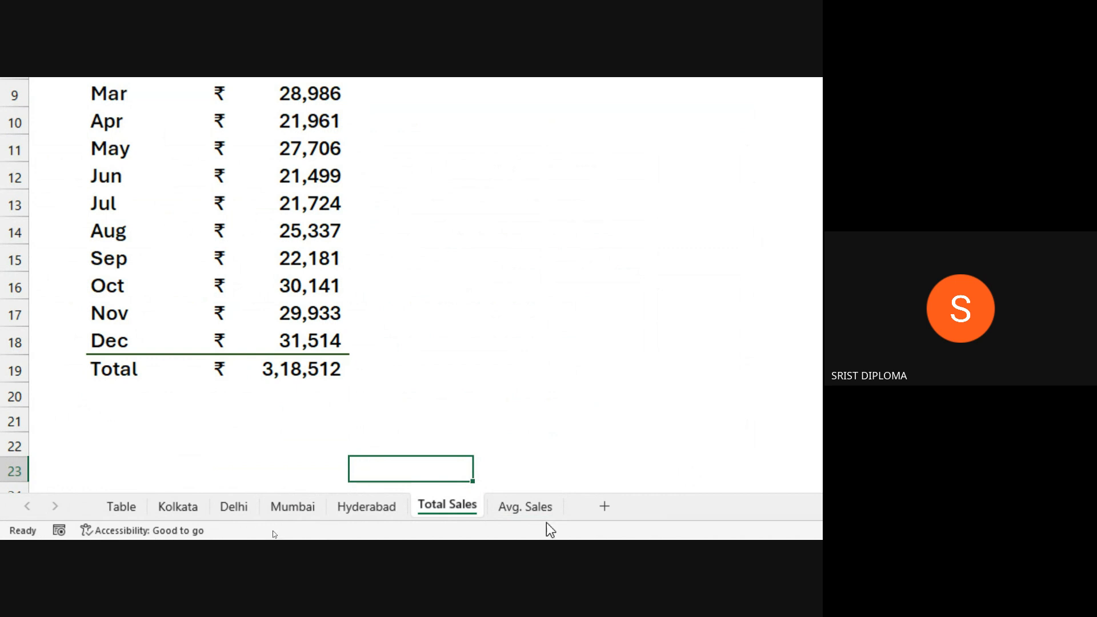
- Insert a solid house icon from the "Home" stock icon search below the Total row and place it inside cell B22
scroll(55, 474, down, 2)
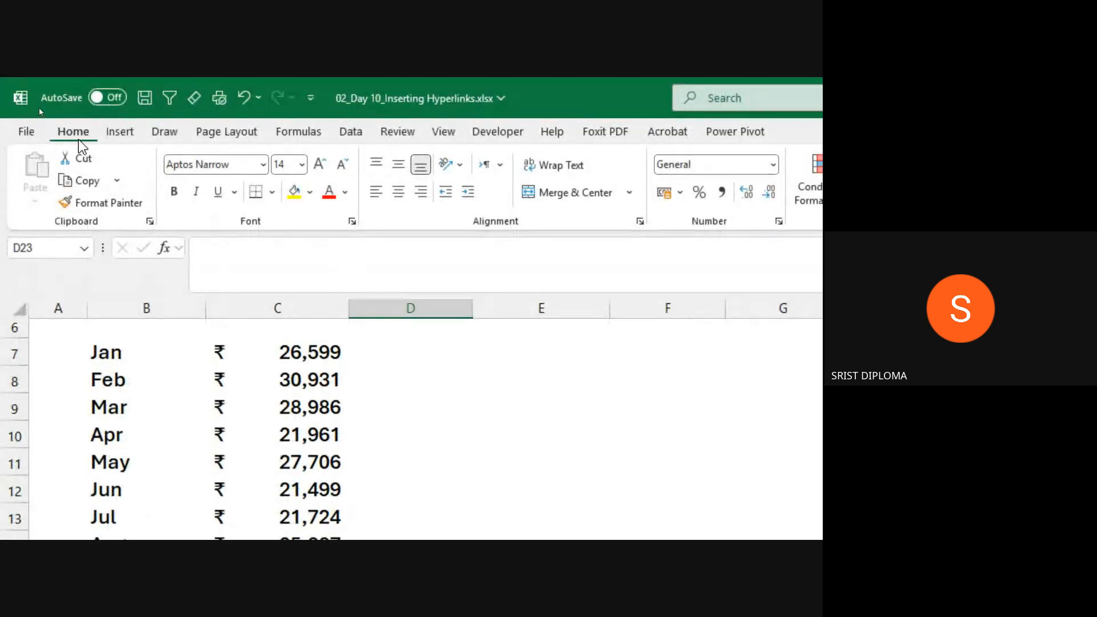
click(118, 134)
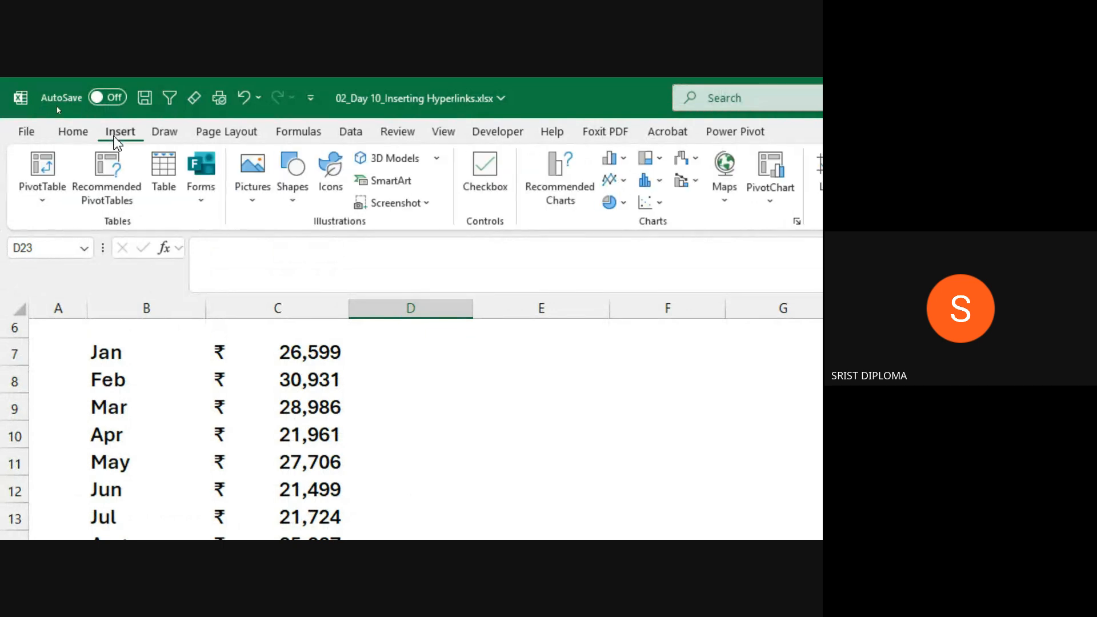
click(331, 174)
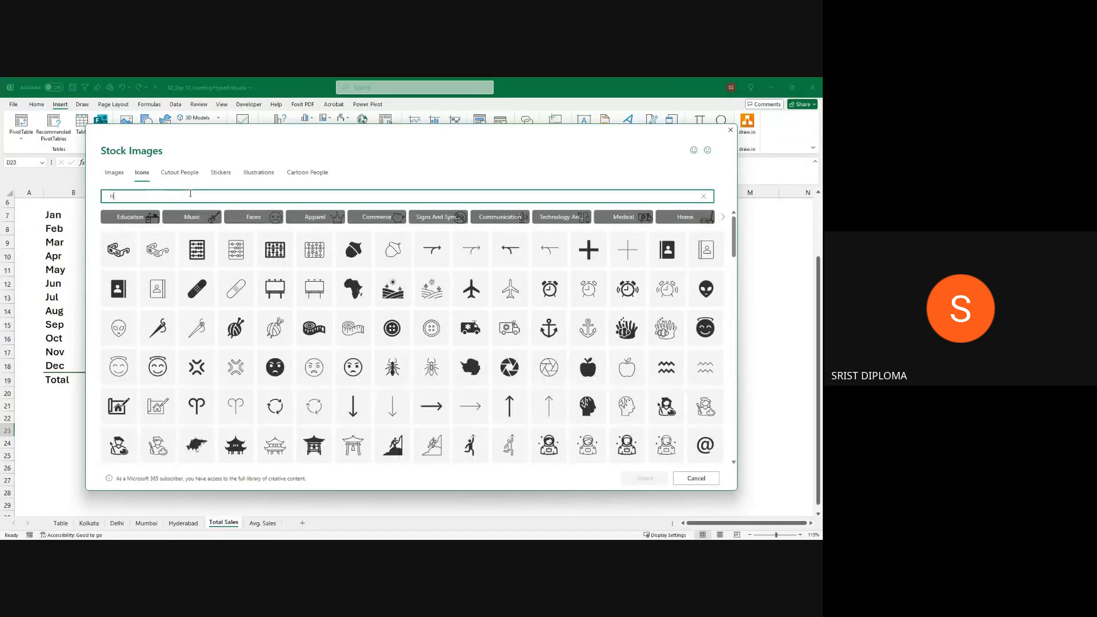
text(Home)
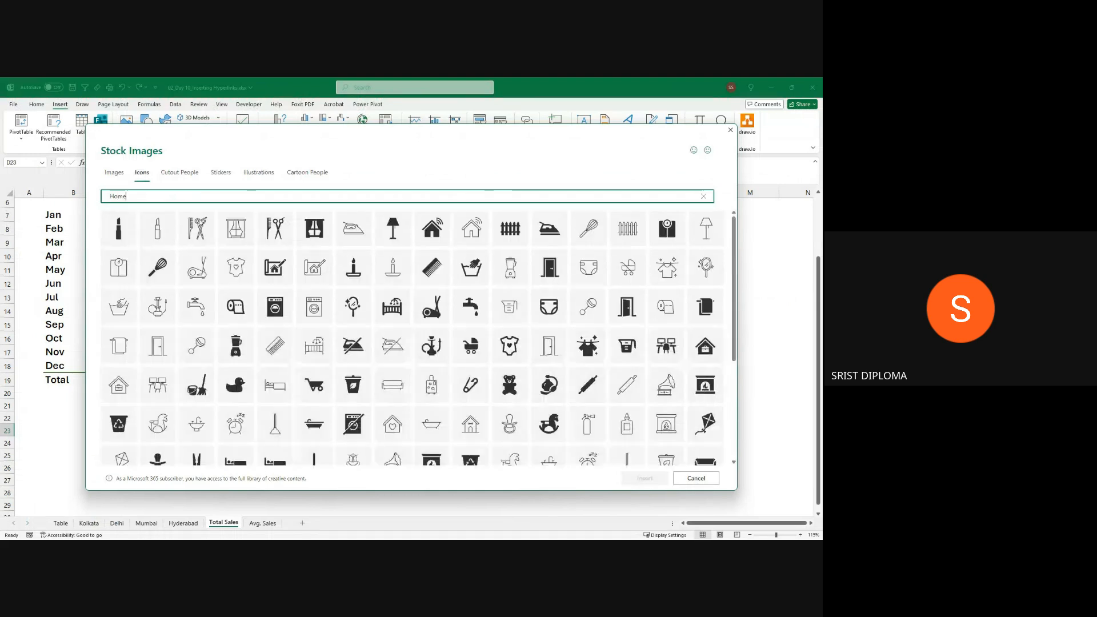
scroll(250, 298, down, 5)
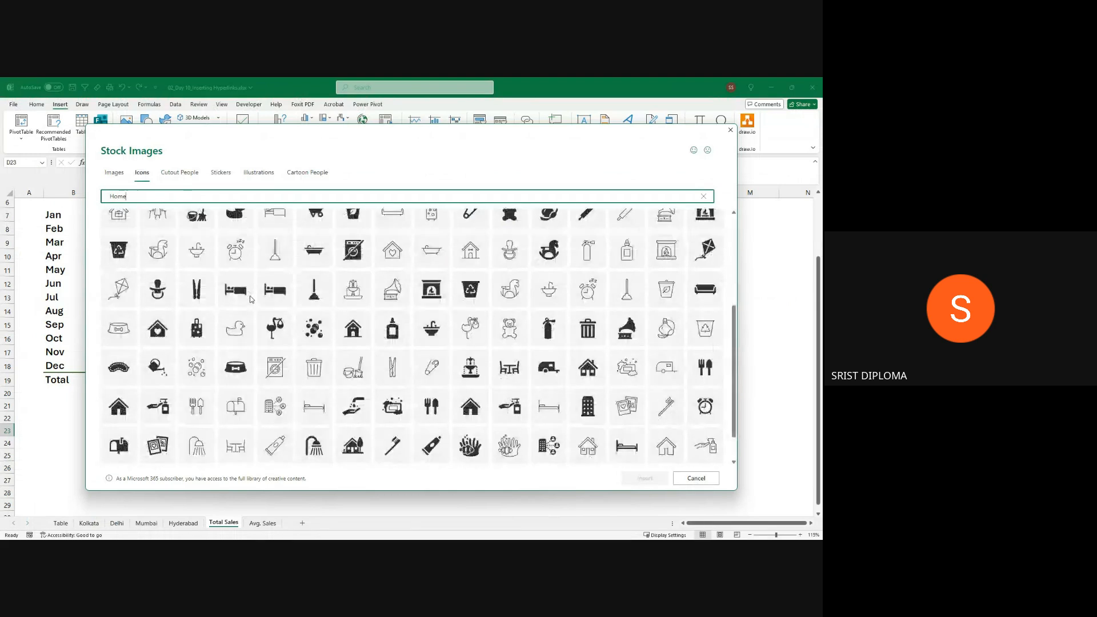
click(114, 365)
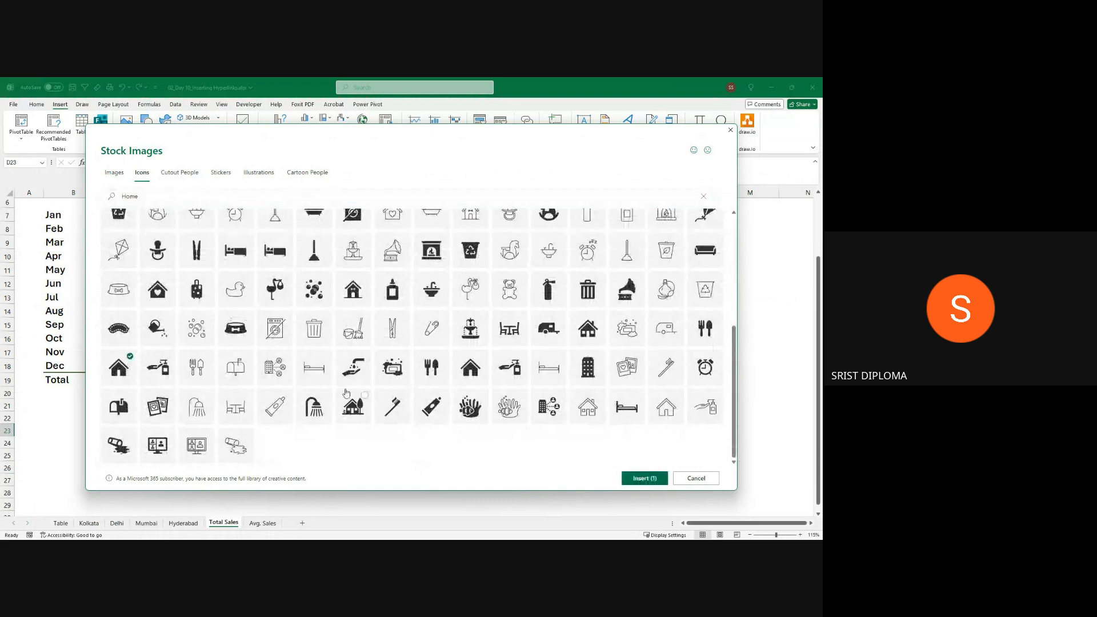
click(635, 477)
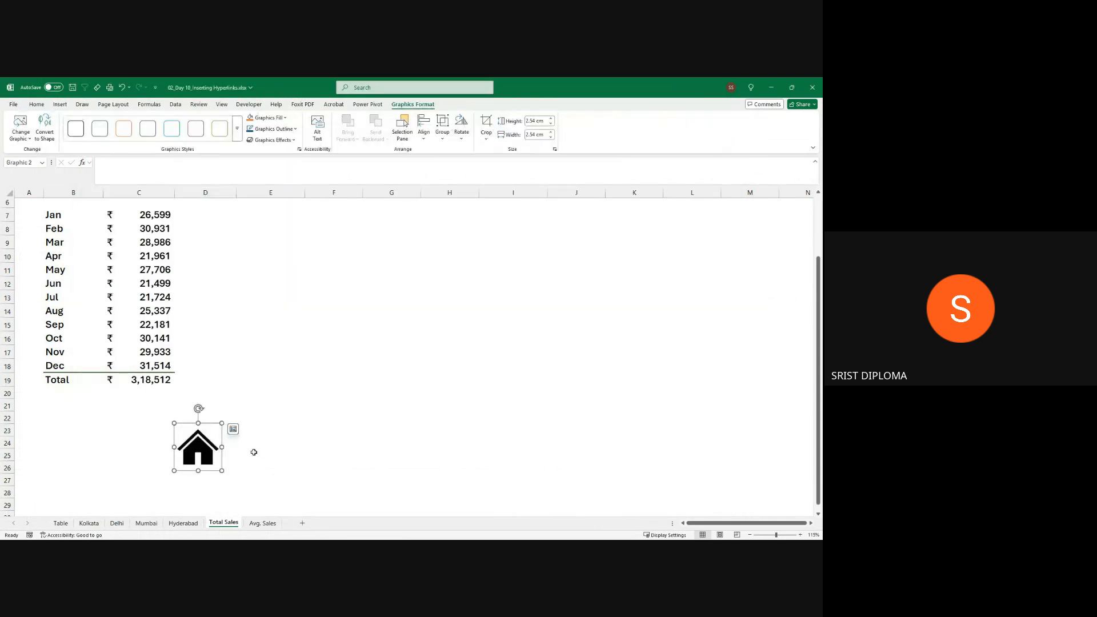
drag(197, 456, 117, 432)
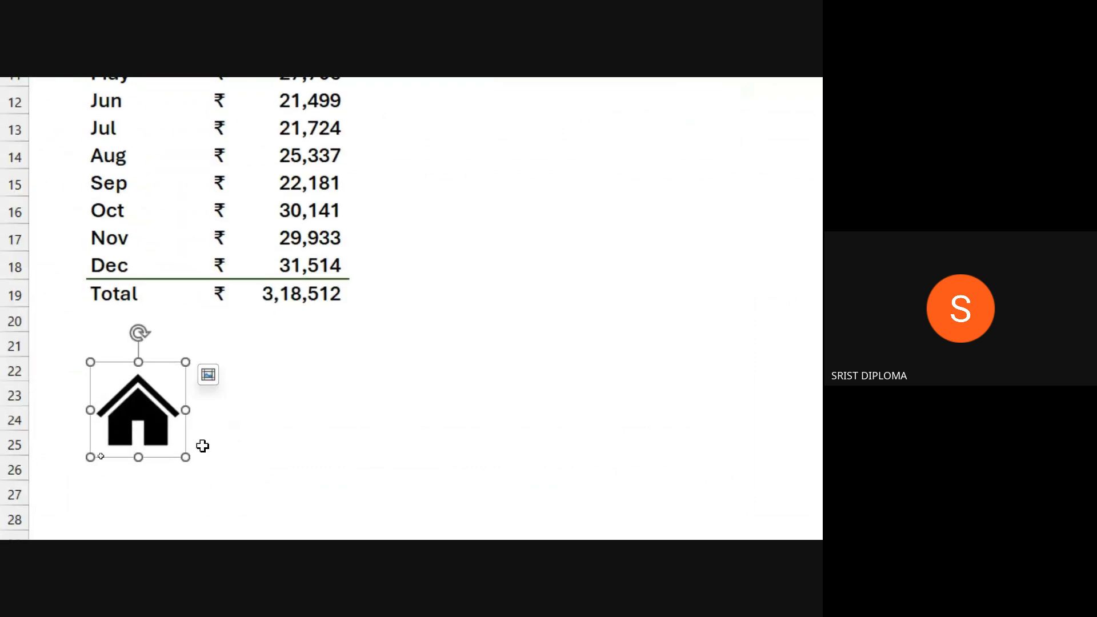
click(209, 376)
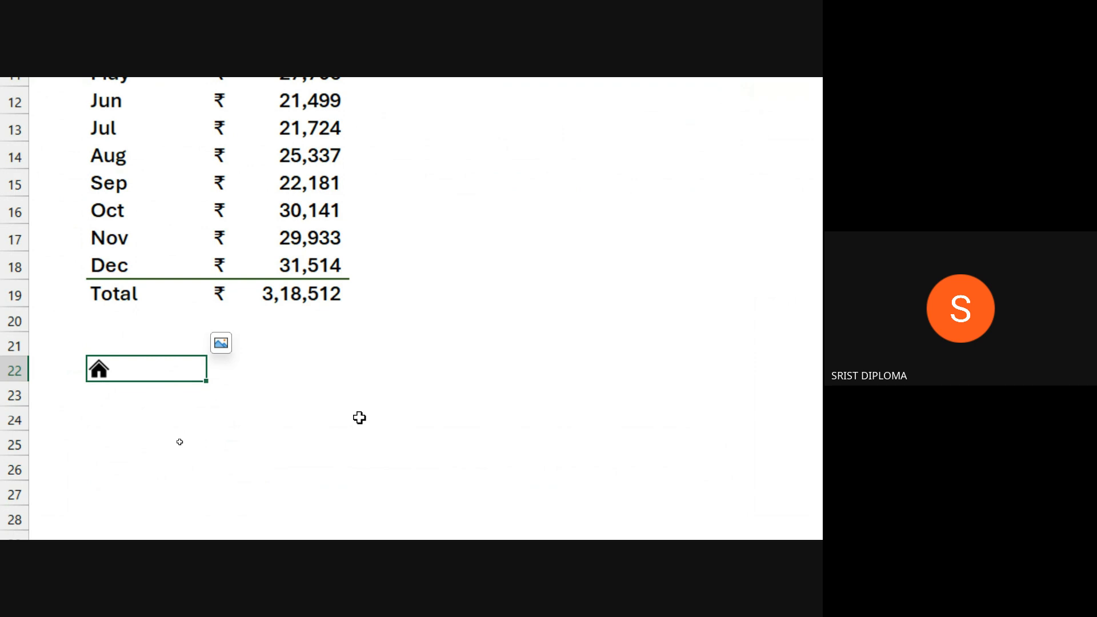
- Link house icon cell B22 to cell A1 of the Table sheet with ScreenTip "Click here to go to the Table of Content Sheet" and follow it
key(ctrl+k)
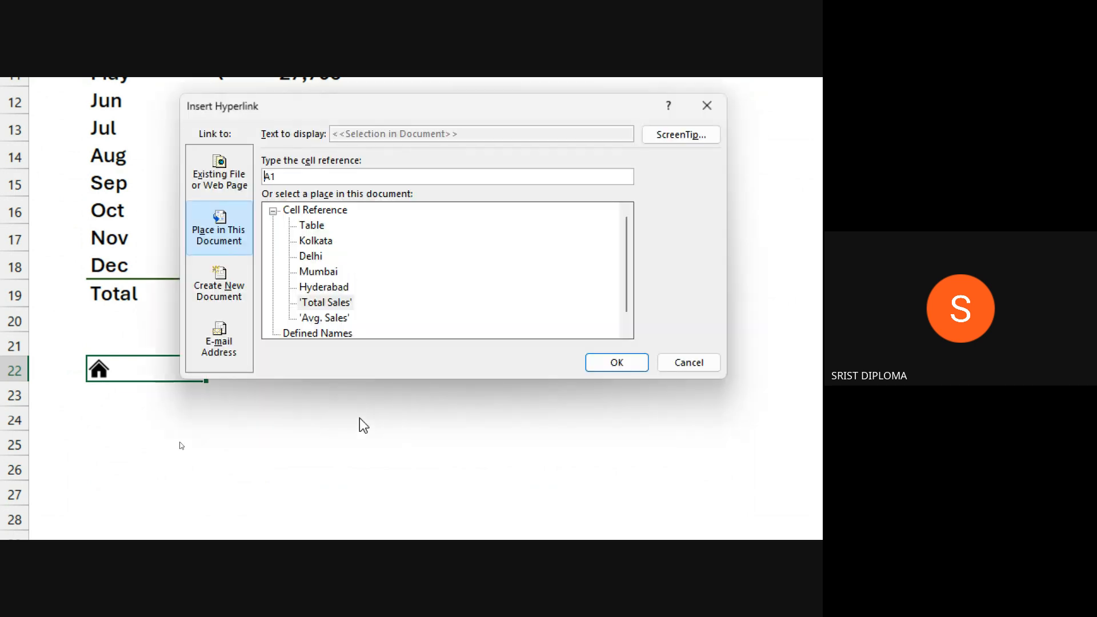
click(318, 231)
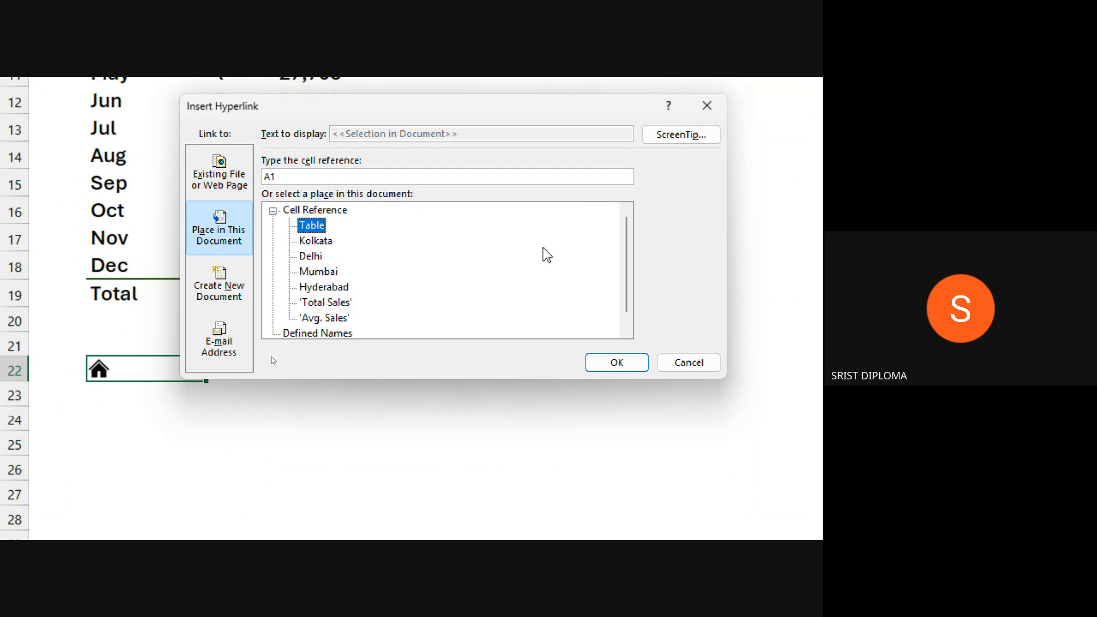
click(691, 136)
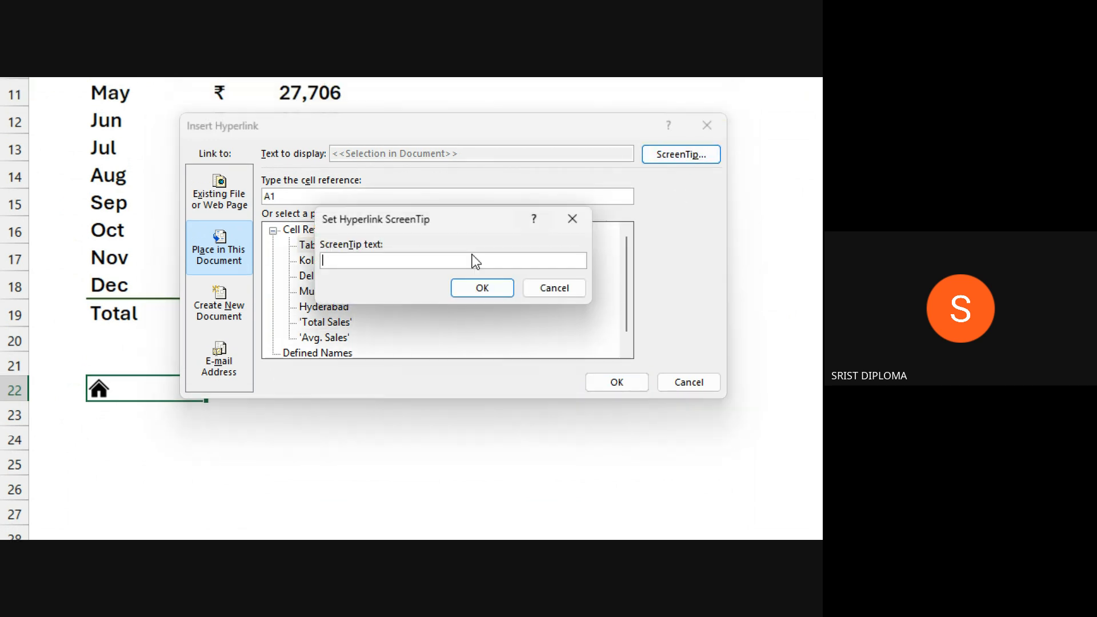
text(Click here to go)
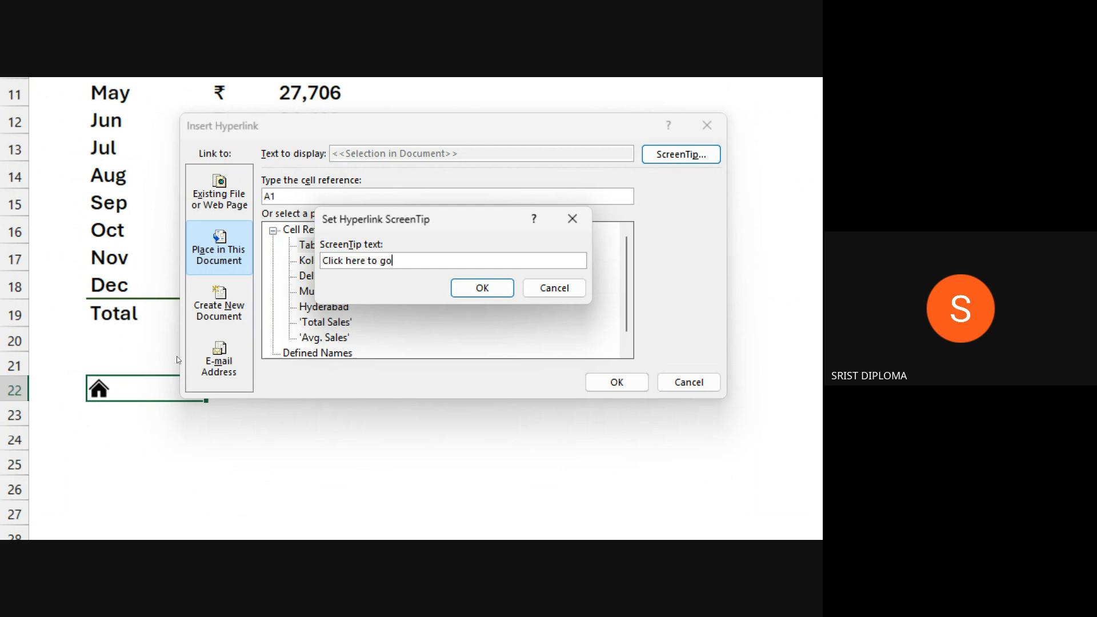
text( to the Table of Content Sheet)
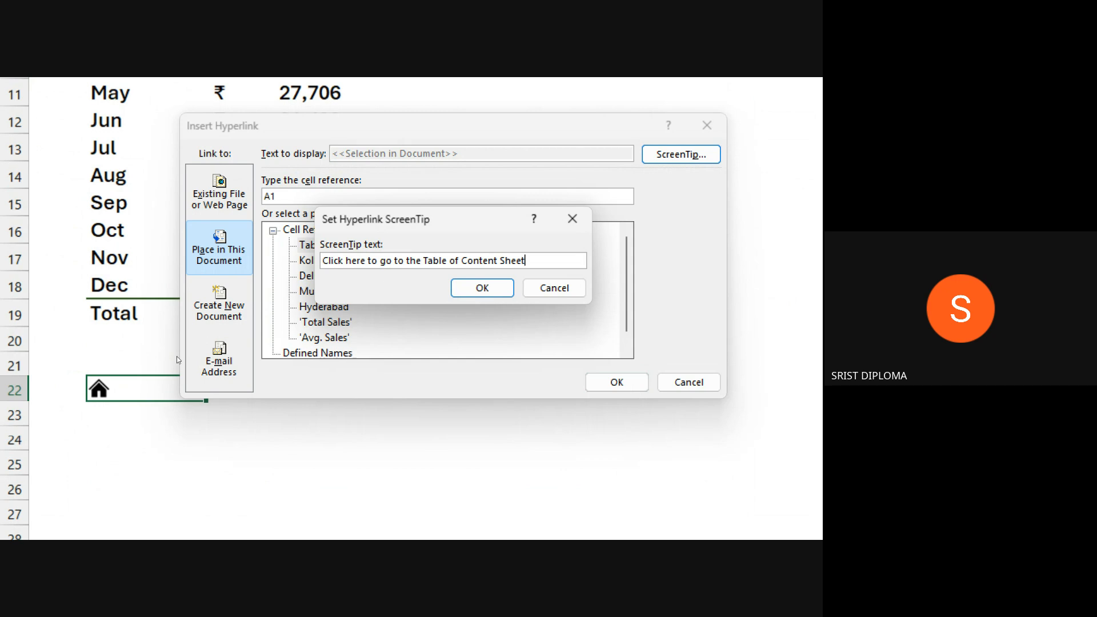
click(486, 291)
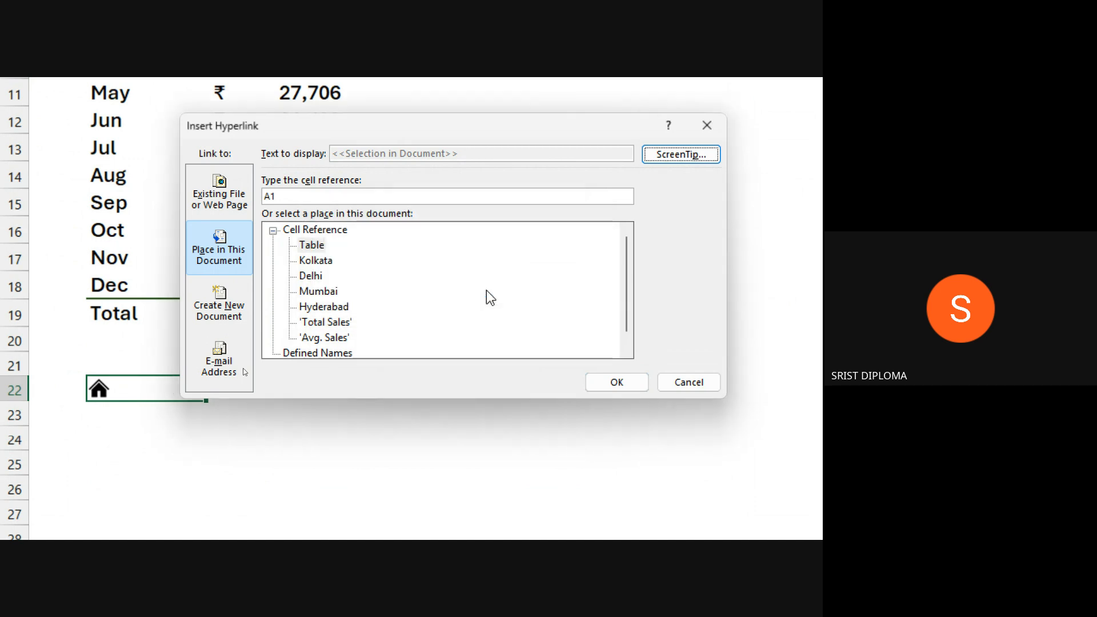
click(629, 390)
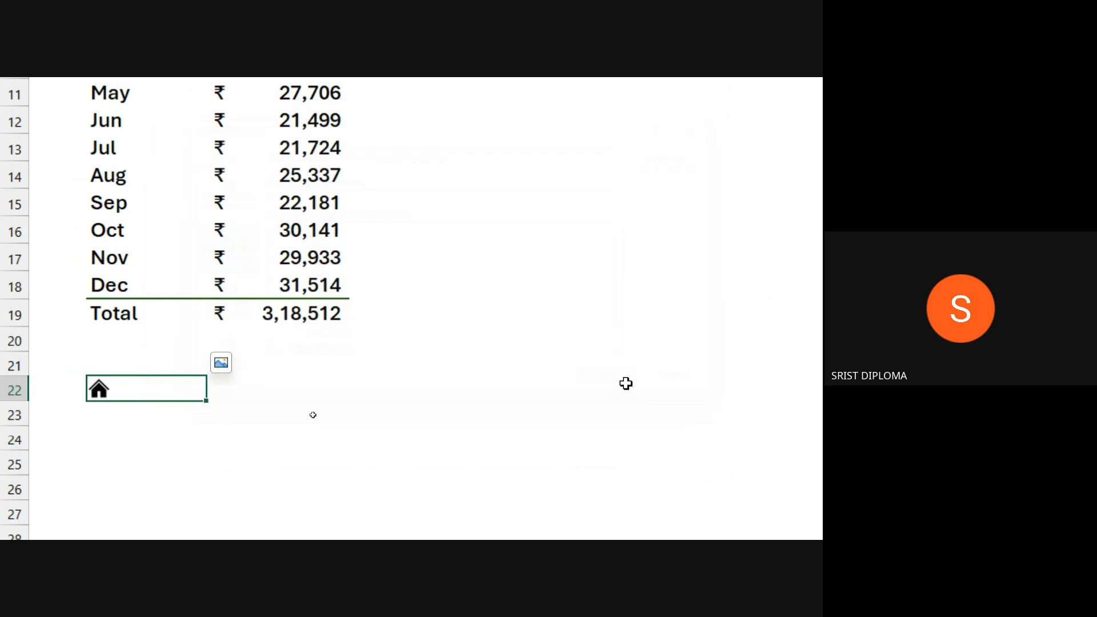
mouse_move(105, 313)
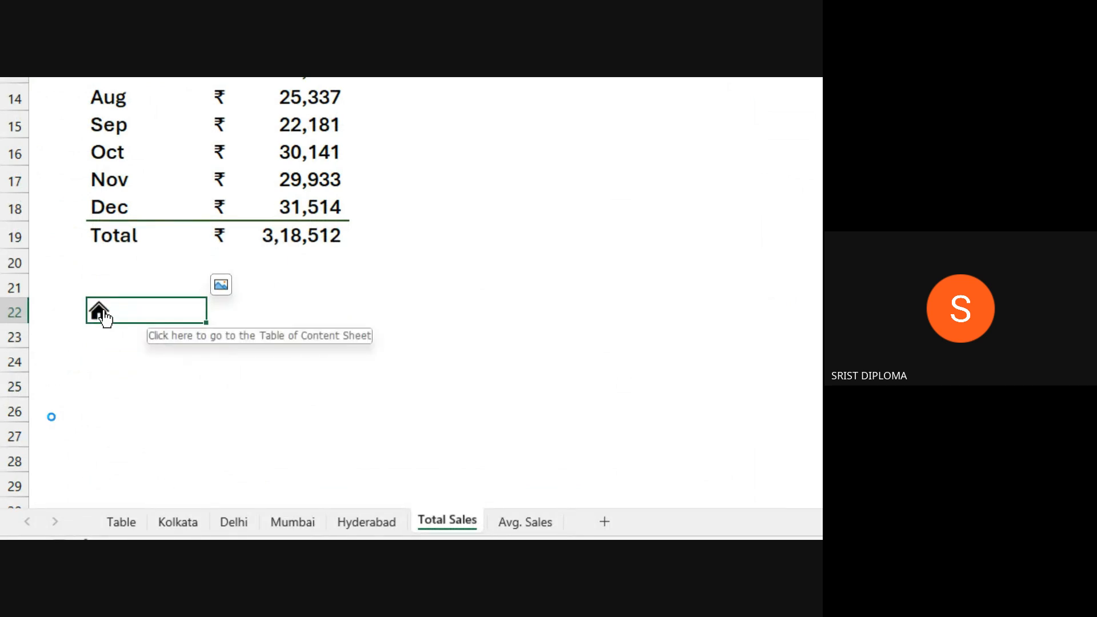
click(105, 313)
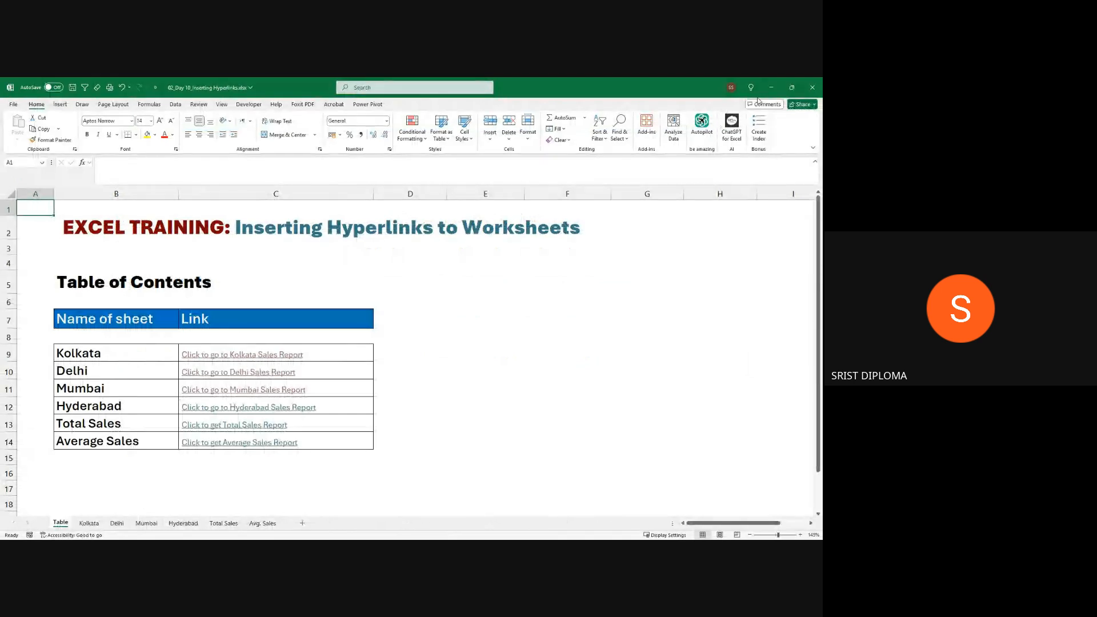
- Switch to the Creating Basic Charts in Excel workbook and open its first sheet, Column Chart
click(771, 88)
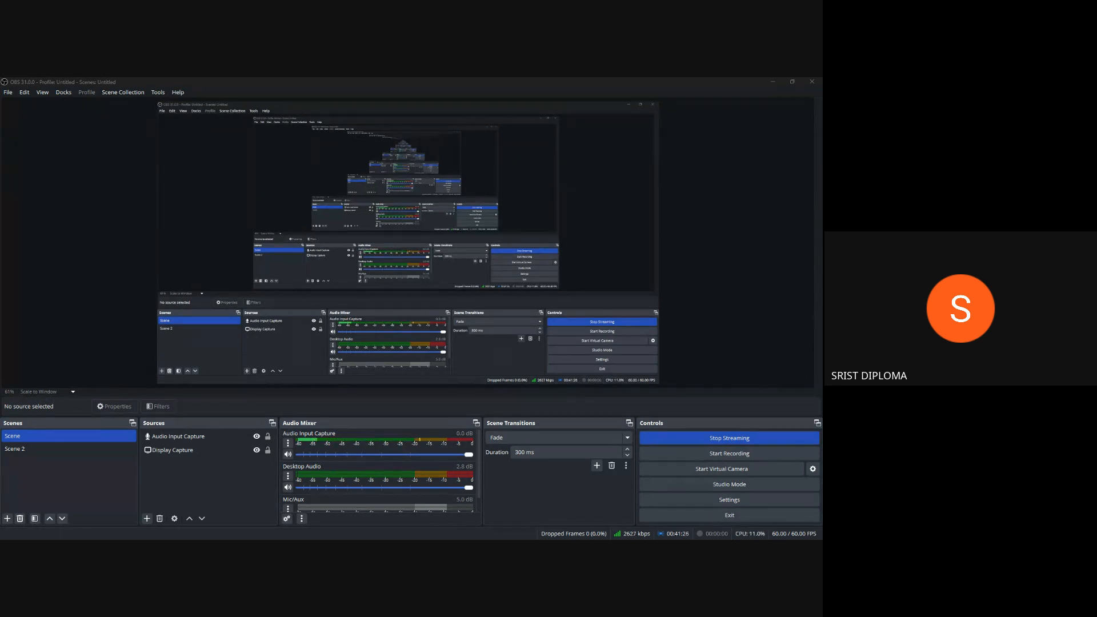
key(alt+Tab)
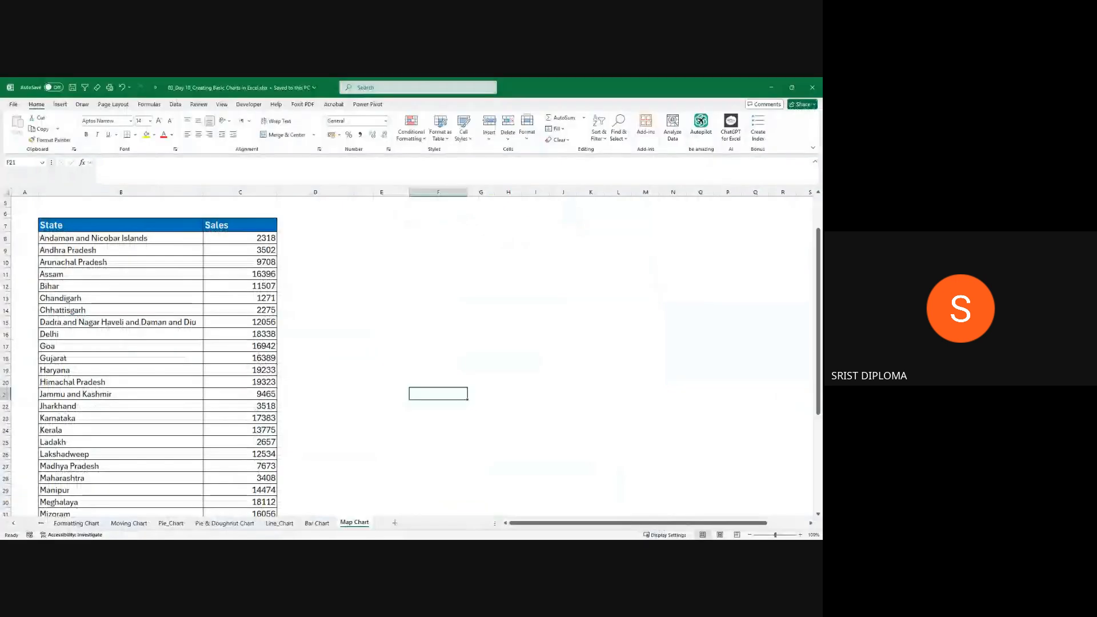
click(14, 523)
click(15, 523)
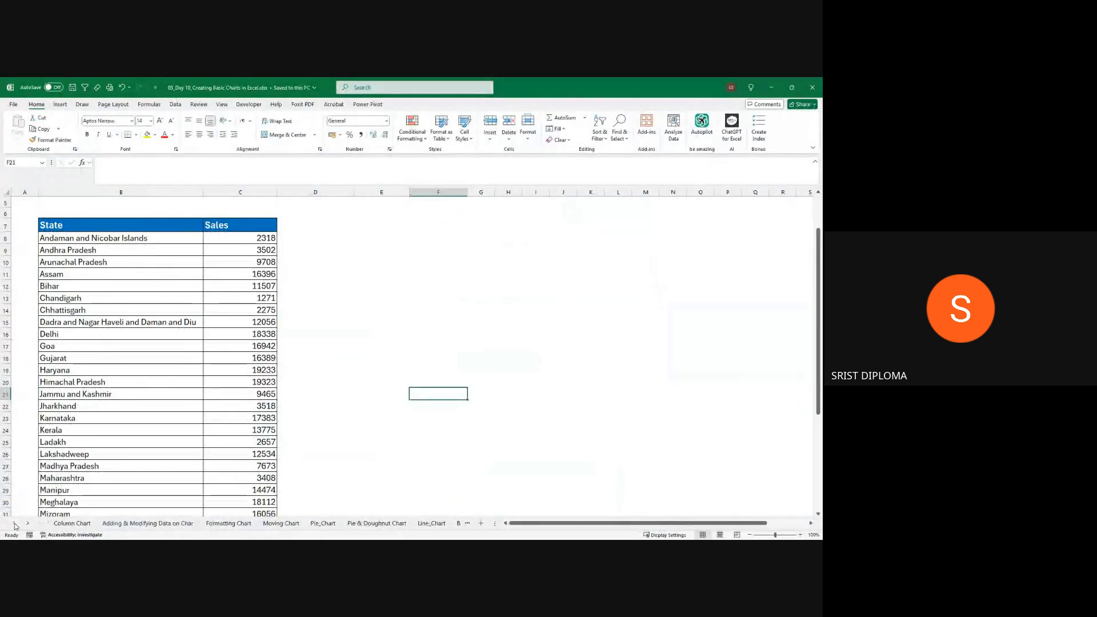
click(72, 523)
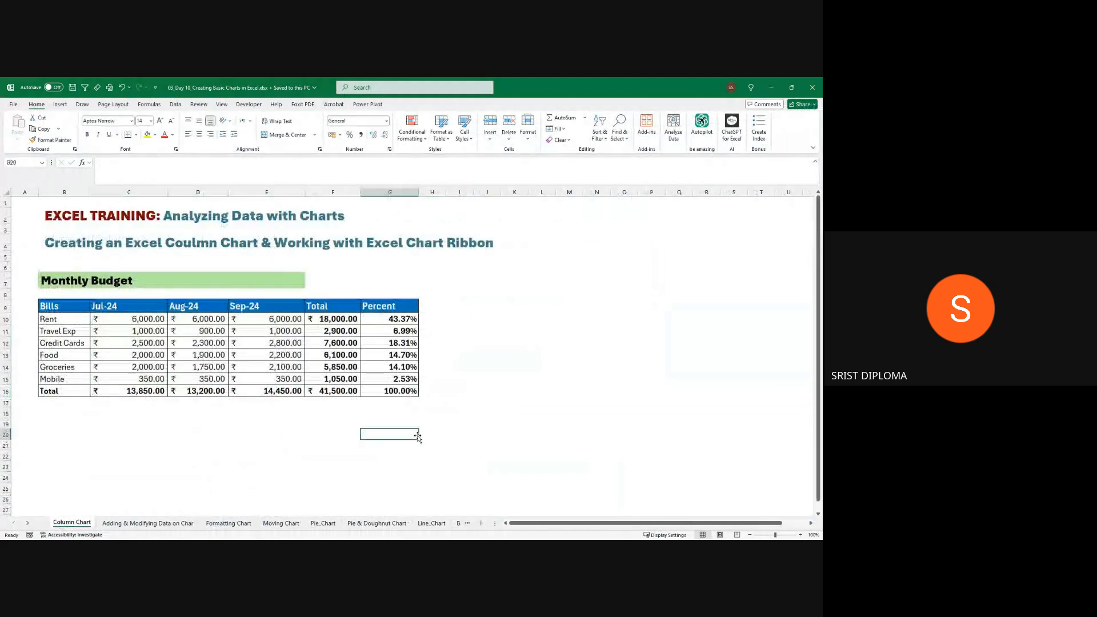
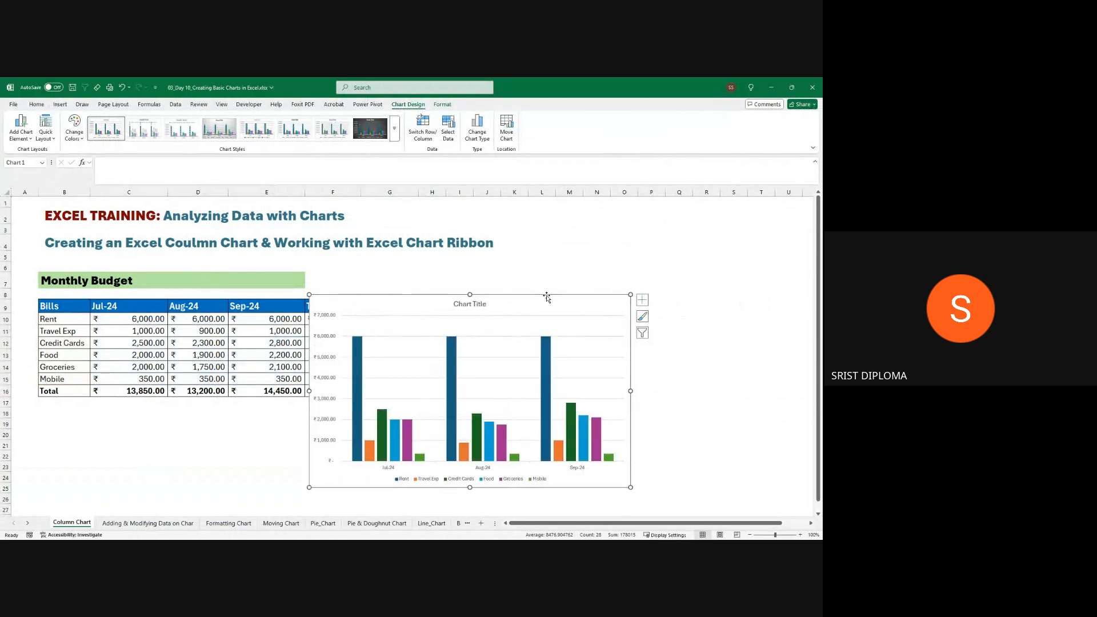
- Move the Monthly Budget column chart up to row 5 and enlarge it to about column S and row 27
drag(546, 294, 546, 251)
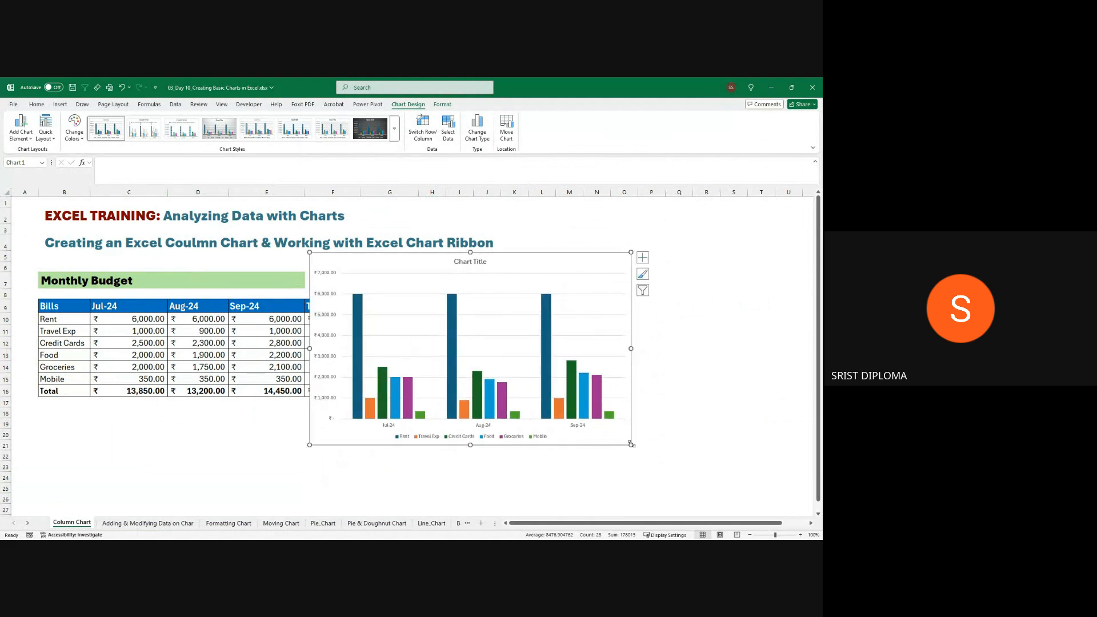
drag(631, 445, 739, 500)
scroll(769, 428, down, 1)
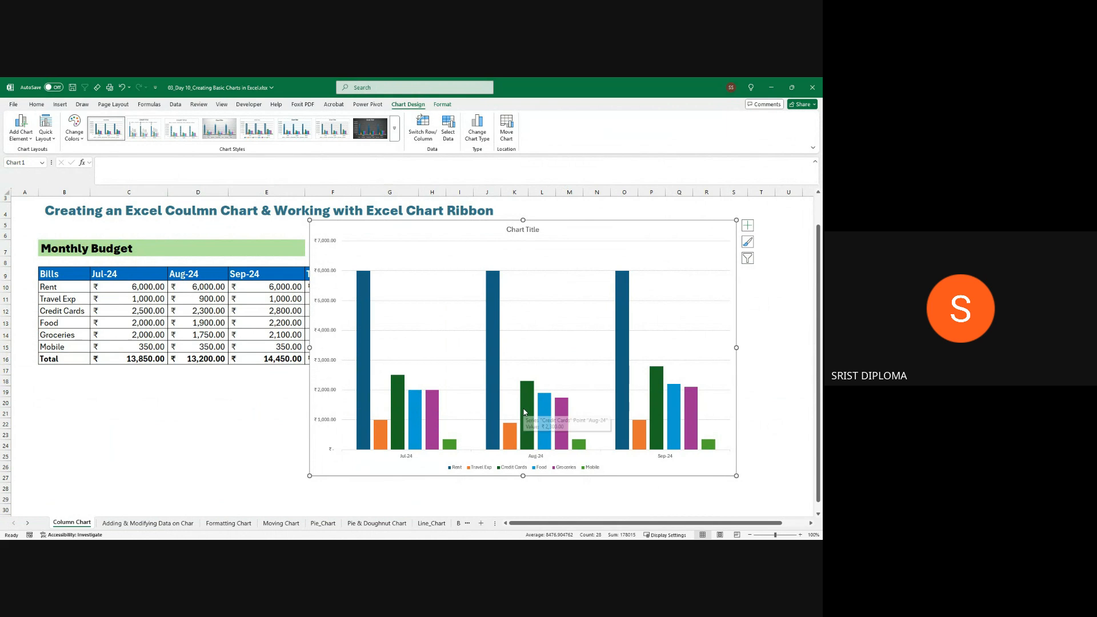
- Examine the chart's expense columns for Jul-24, Aug-24 and Sep-24 alongside the Monthly Budget table
scroll(523, 410, up, 2)
scroll(549, 406, down, 1)
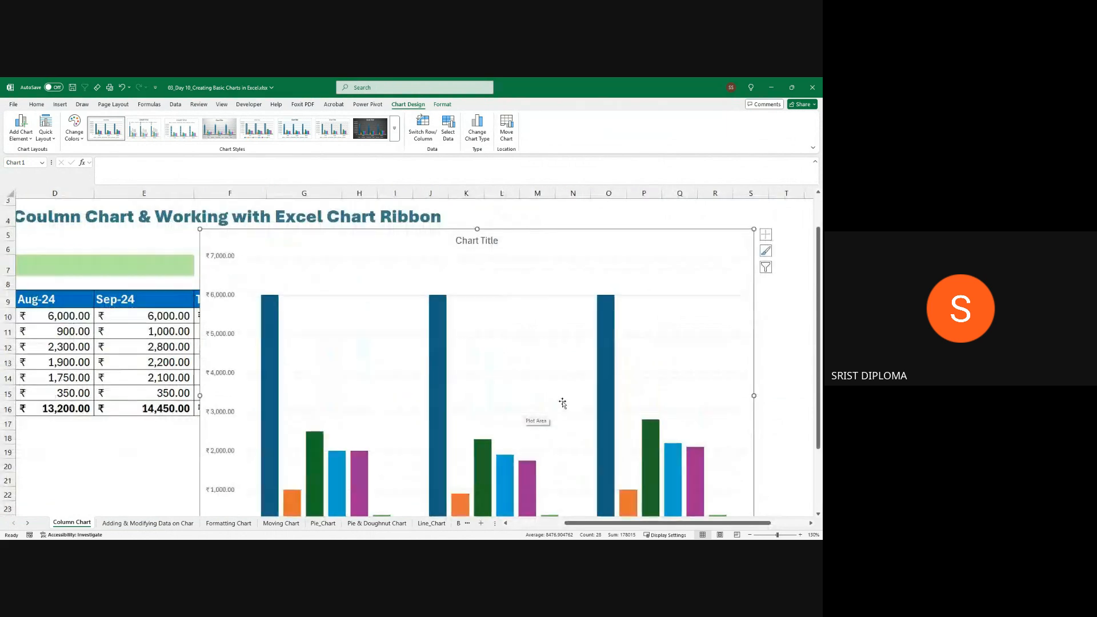
scroll(245, 400, down, 1)
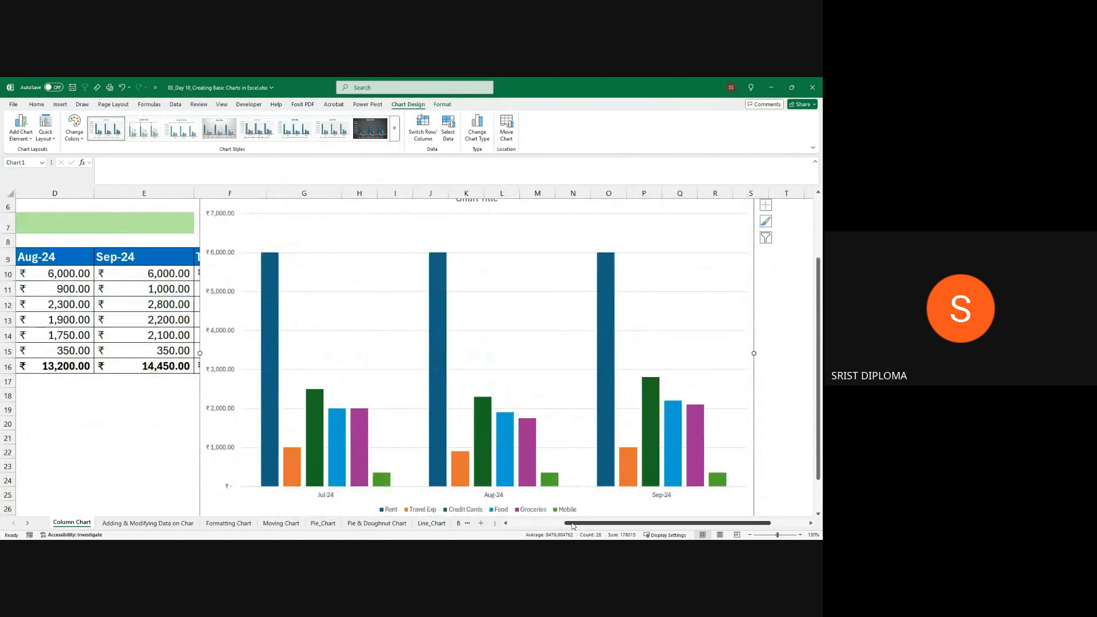
drag(572, 524, 520, 526)
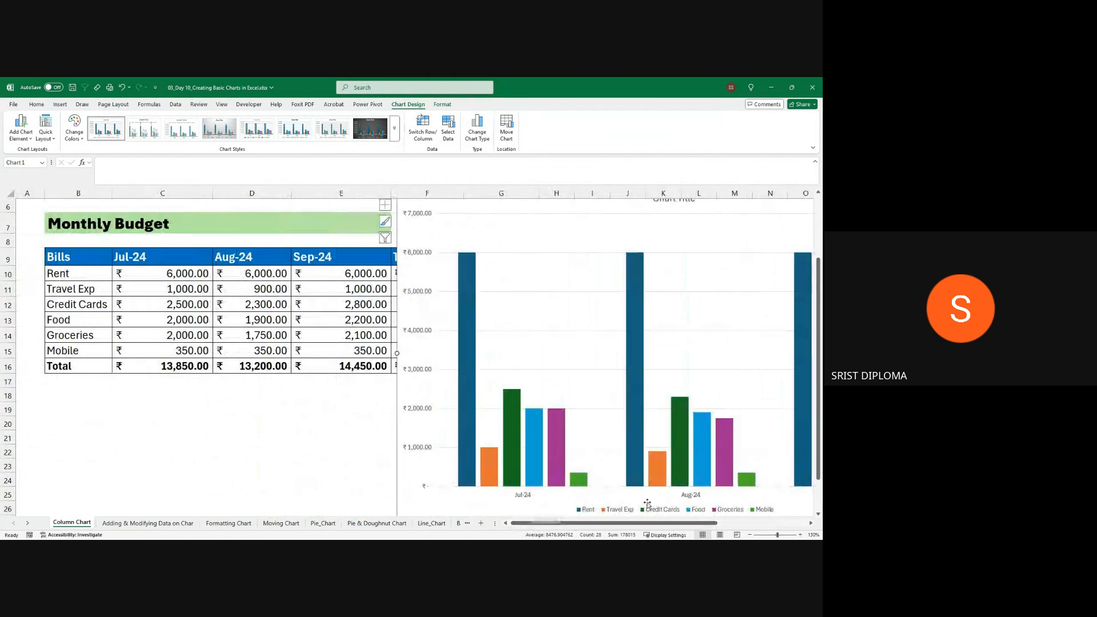
mouse_move(697, 524)
mouse_down()
mouse_move(719, 526)
mouse_move(695, 526)
mouse_up()
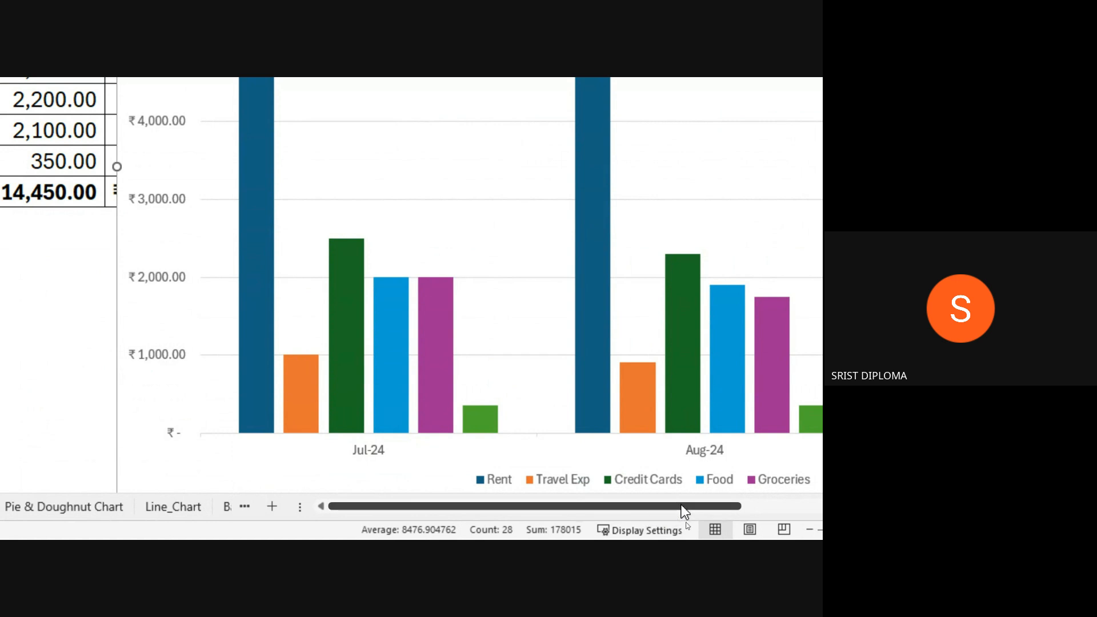
drag(681, 506, 710, 506)
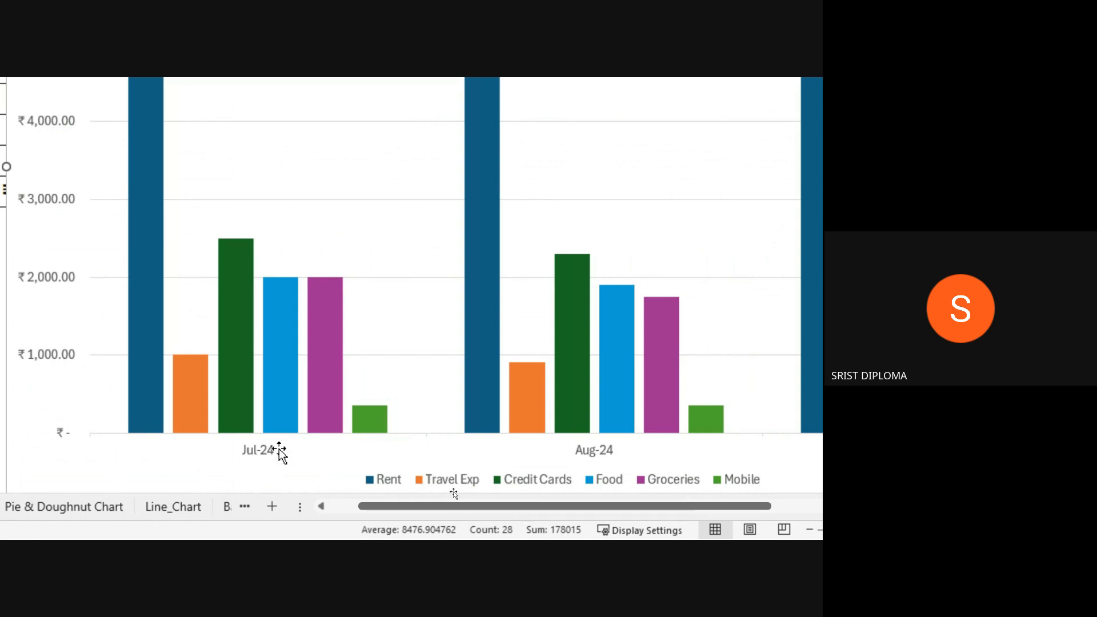
scroll(279, 451, left, 3)
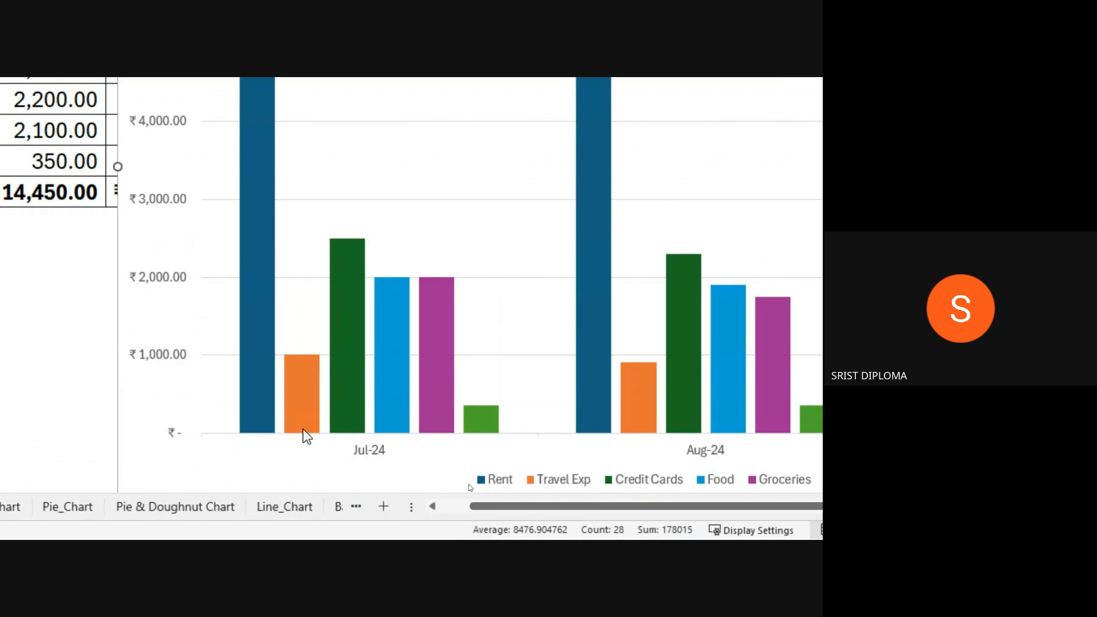
mouse_move(463, 429)
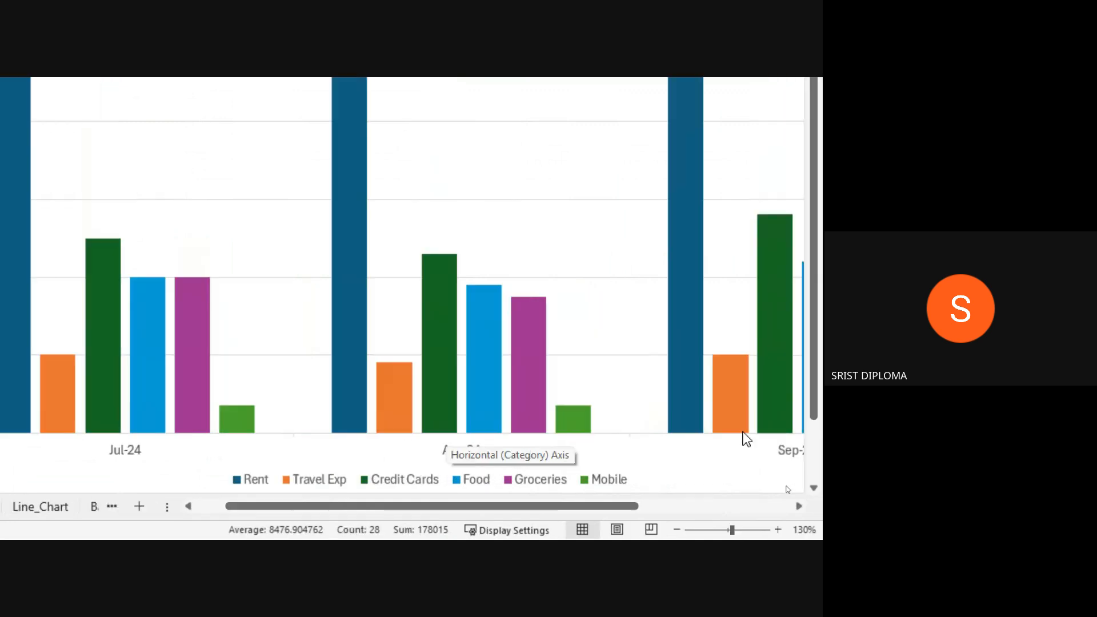
drag(561, 510, 632, 507)
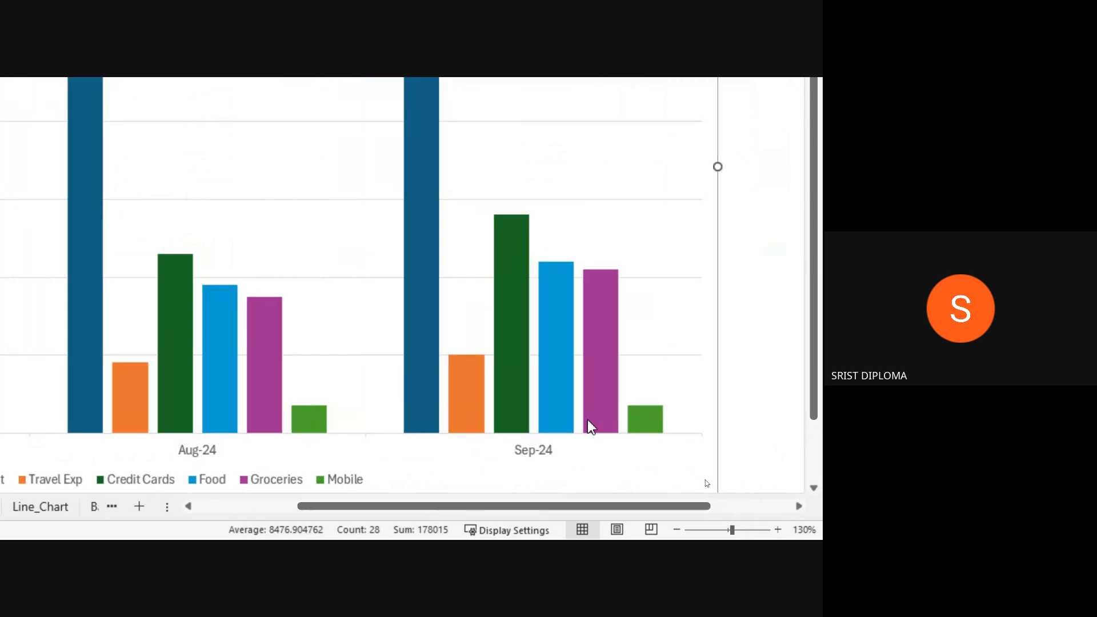
mouse_move(590, 425)
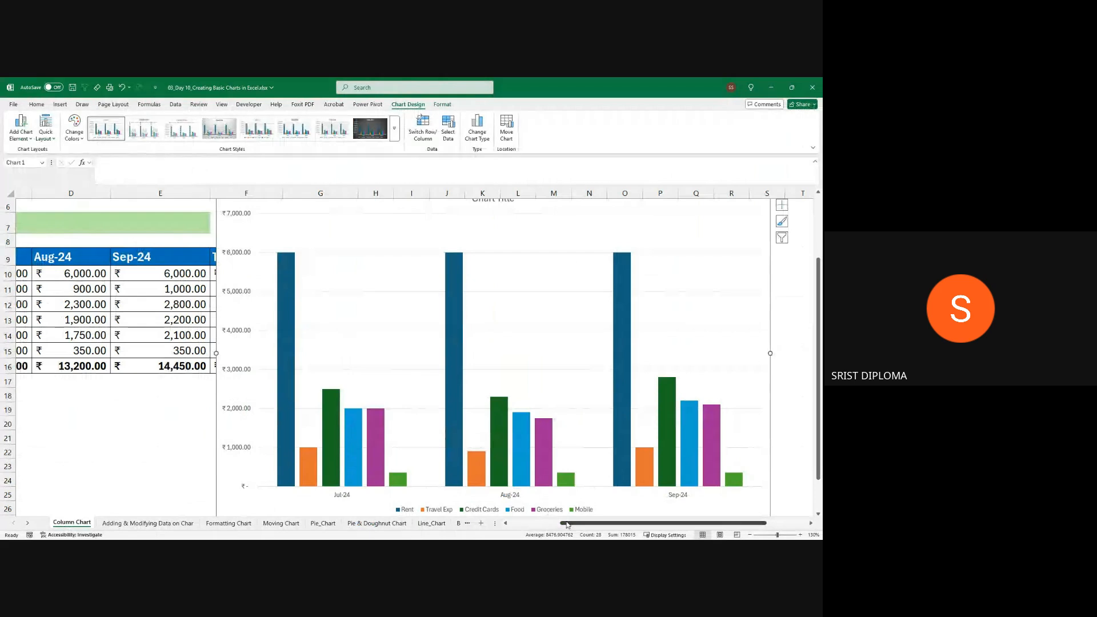
drag(566, 524, 518, 524)
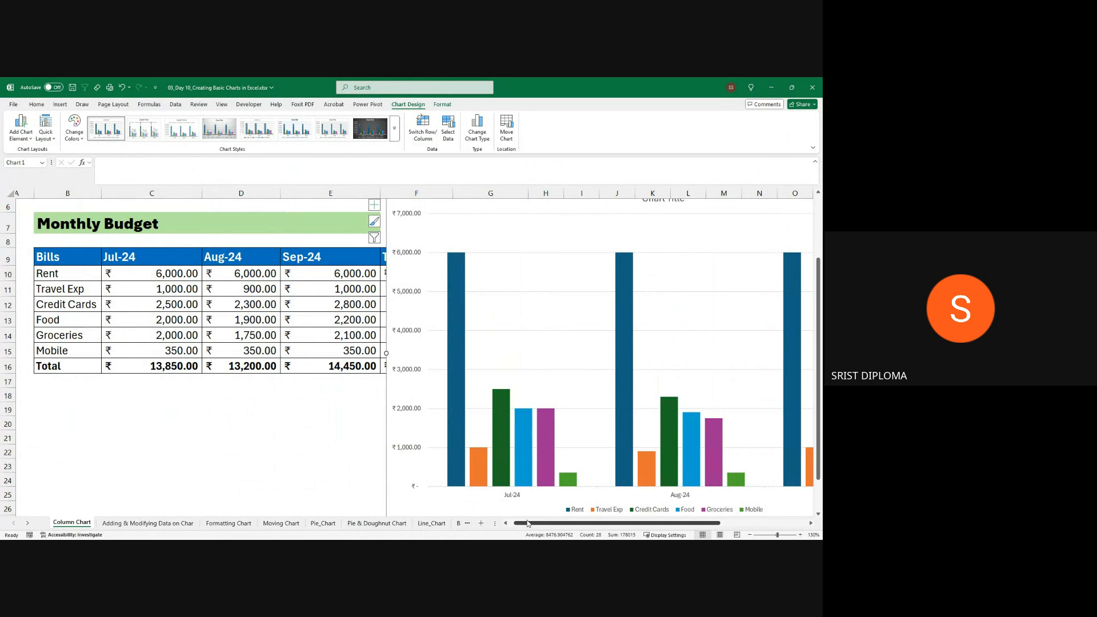
- Change the Aug-24 Rent amount in the Monthly Budget table to 7000 to test the chart's response
drag(528, 523, 569, 528)
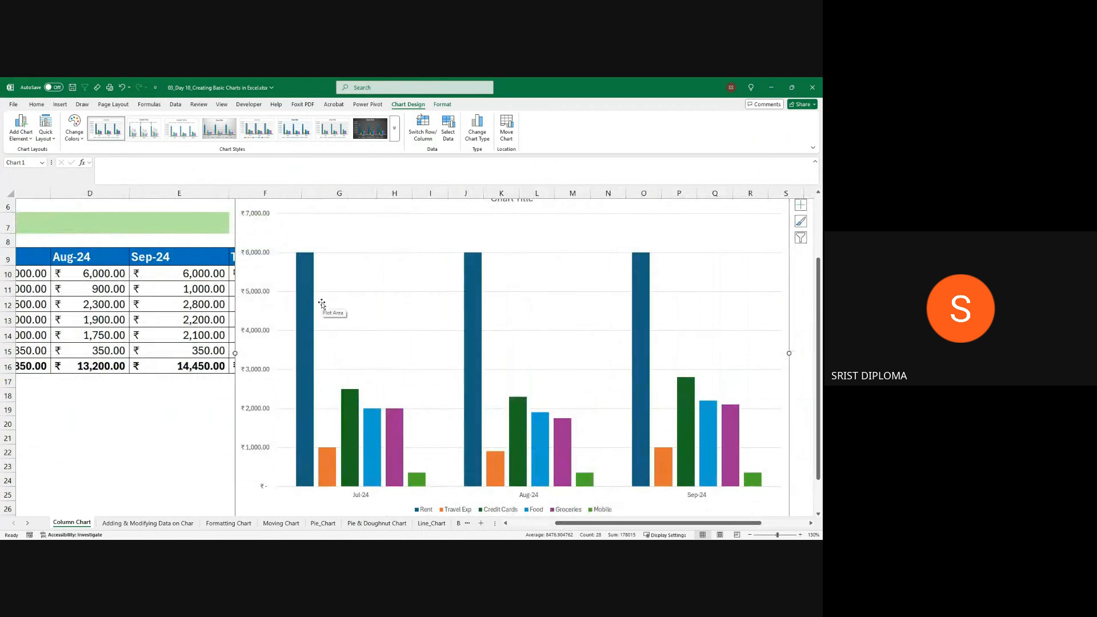
mouse_move(303, 283)
drag(563, 523, 534, 523)
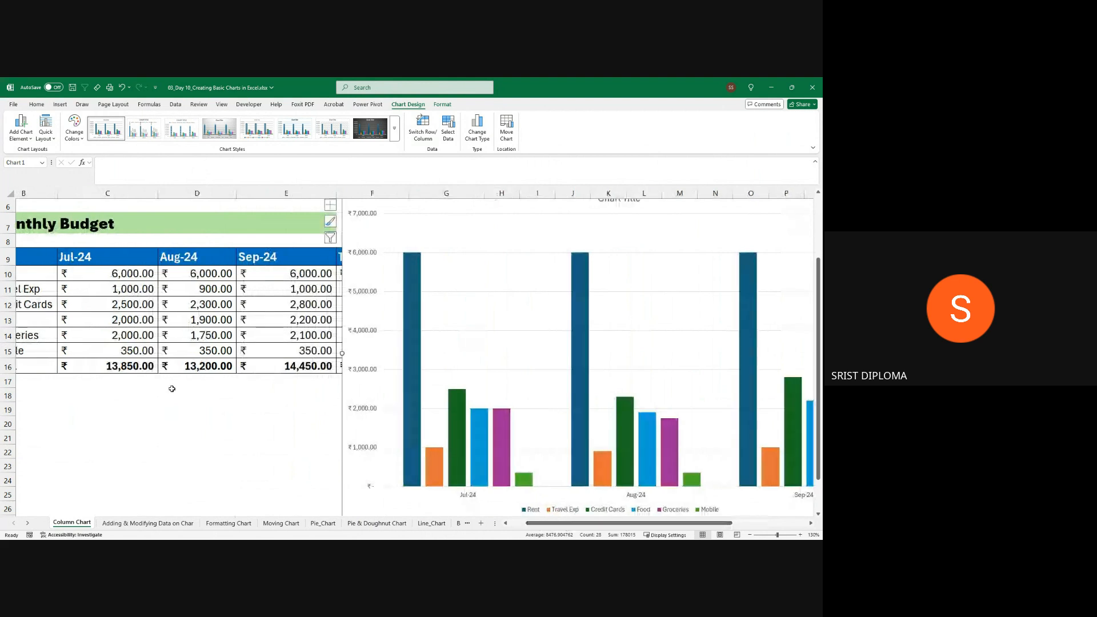
click(203, 274)
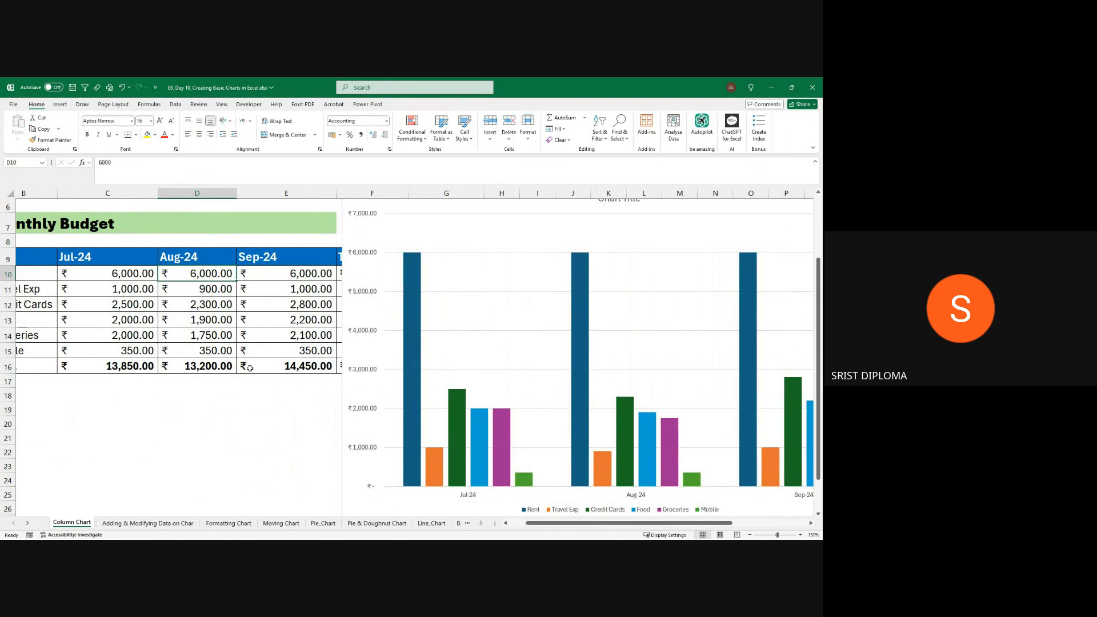
text(7000)
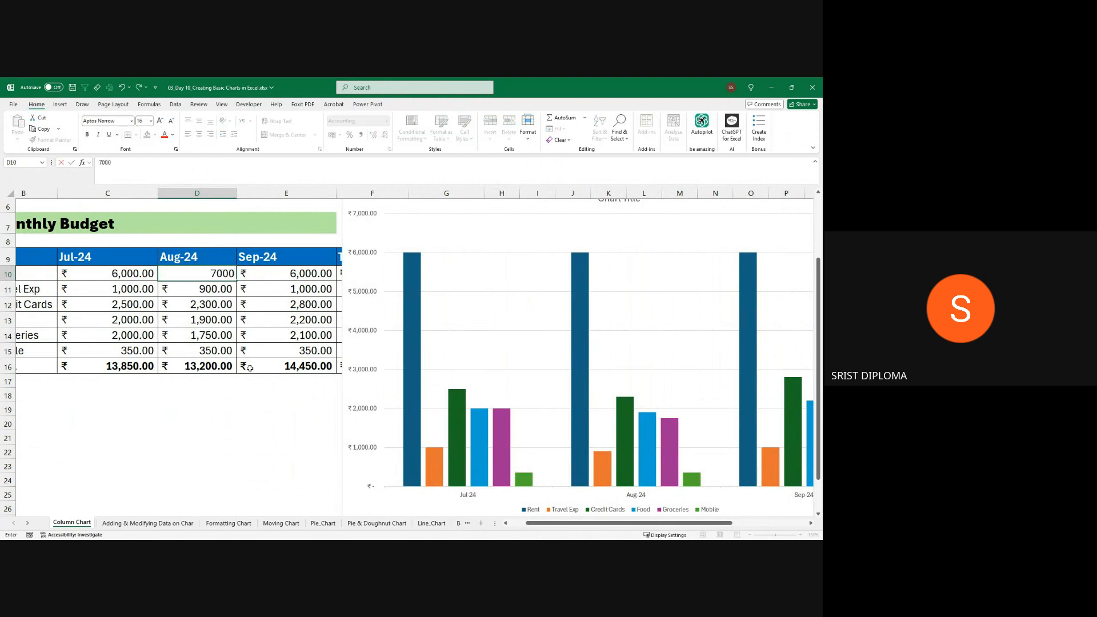
key(Return)
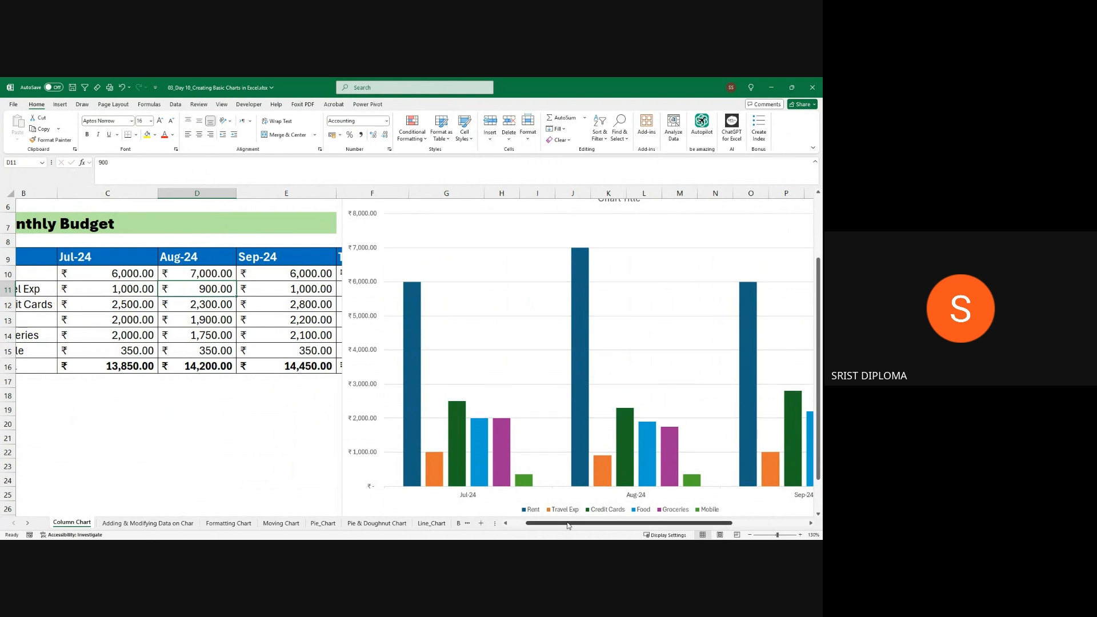
- Set the Aug-24 Rent amount in cell D10 back to 6000 and reselect that cell
drag(568, 525, 578, 526)
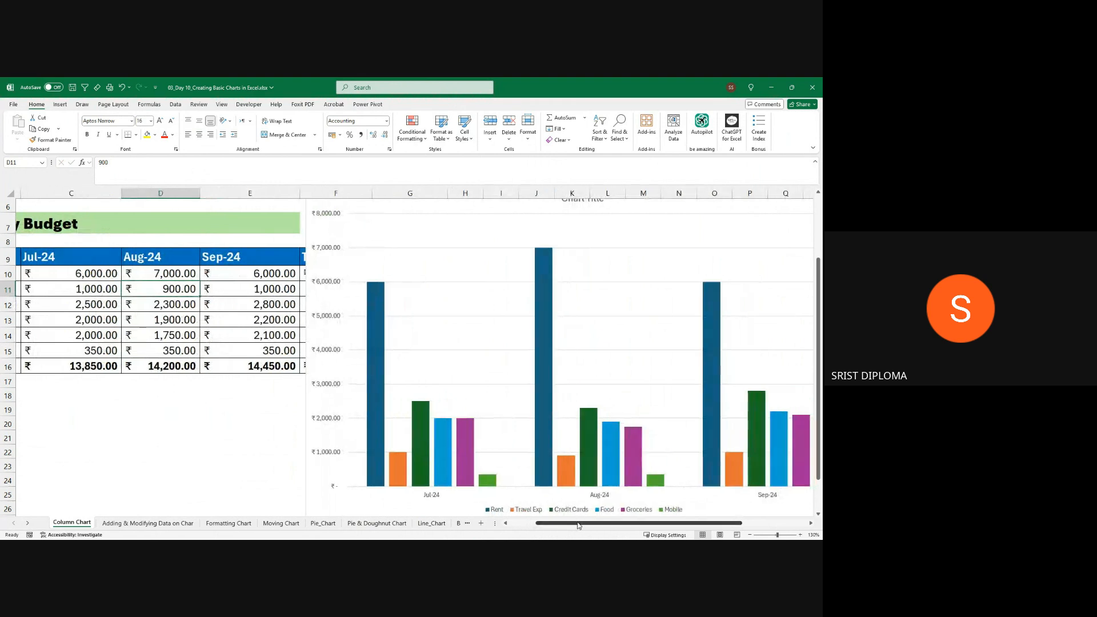
click(176, 277)
double_click(177, 278)
text(6000)
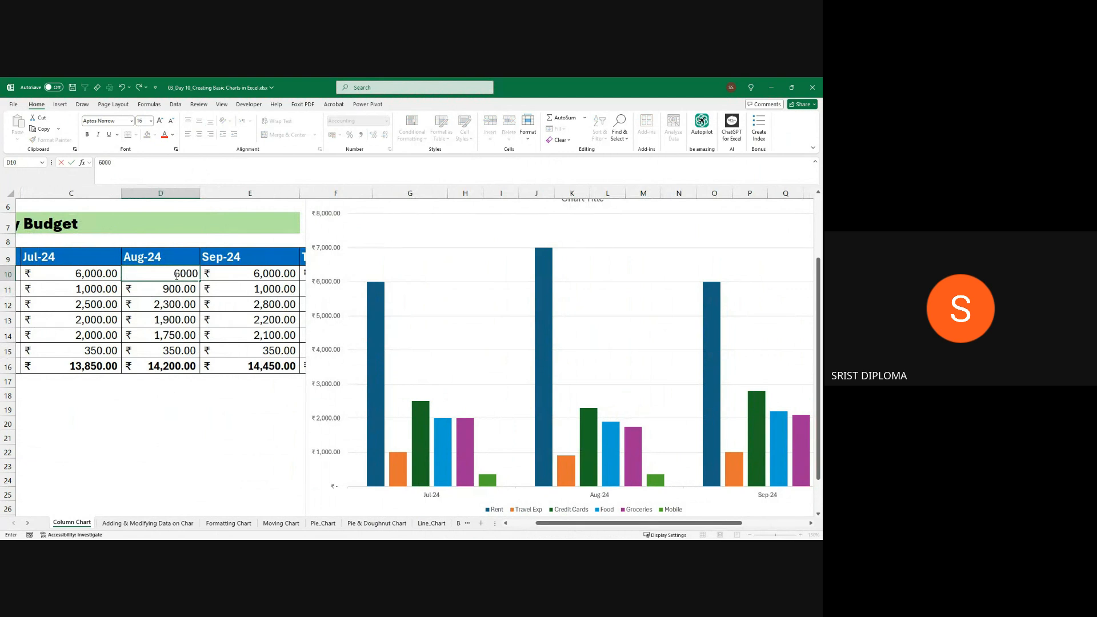
key(Return)
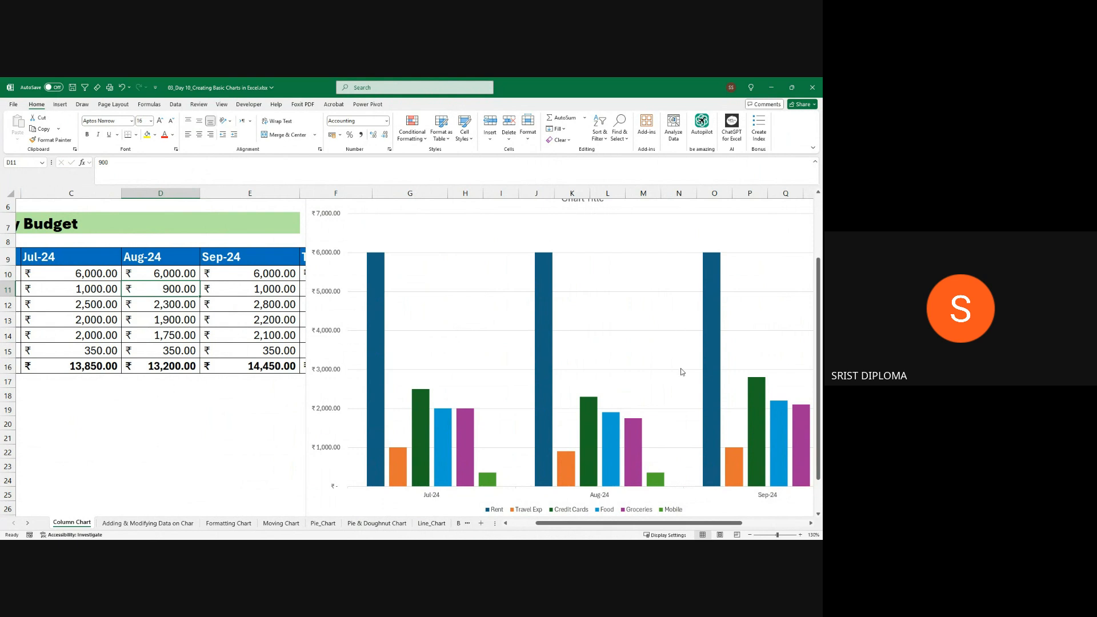
click(166, 274)
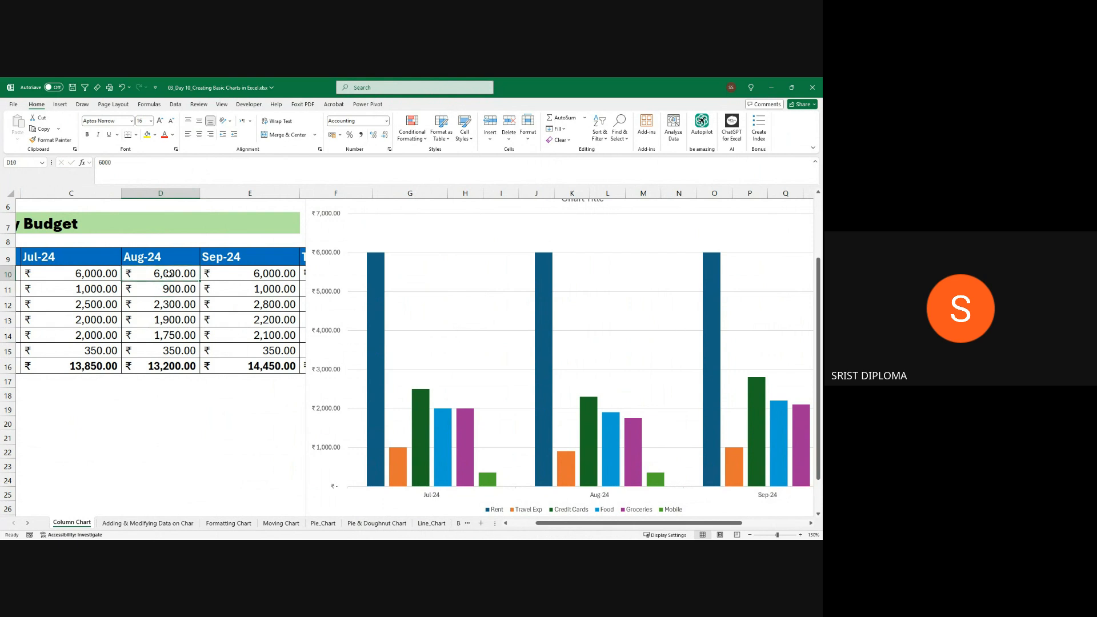
- Set the Aug-24 rent in cell D10 to 7000 and check the Rent columns in the chart
text(7)
text(0)
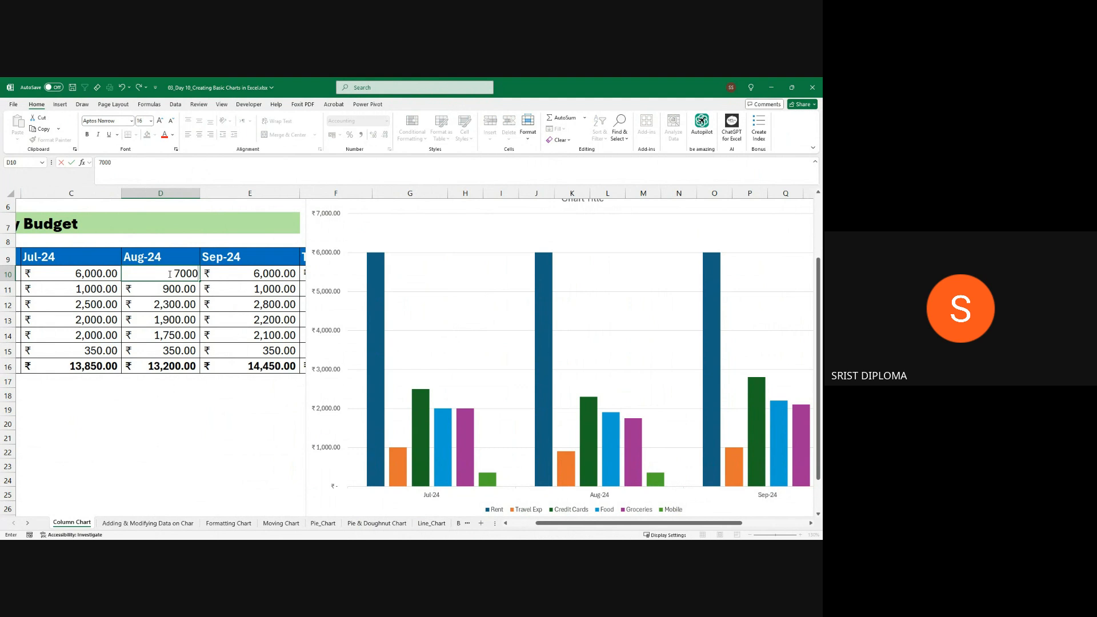
key(Return)
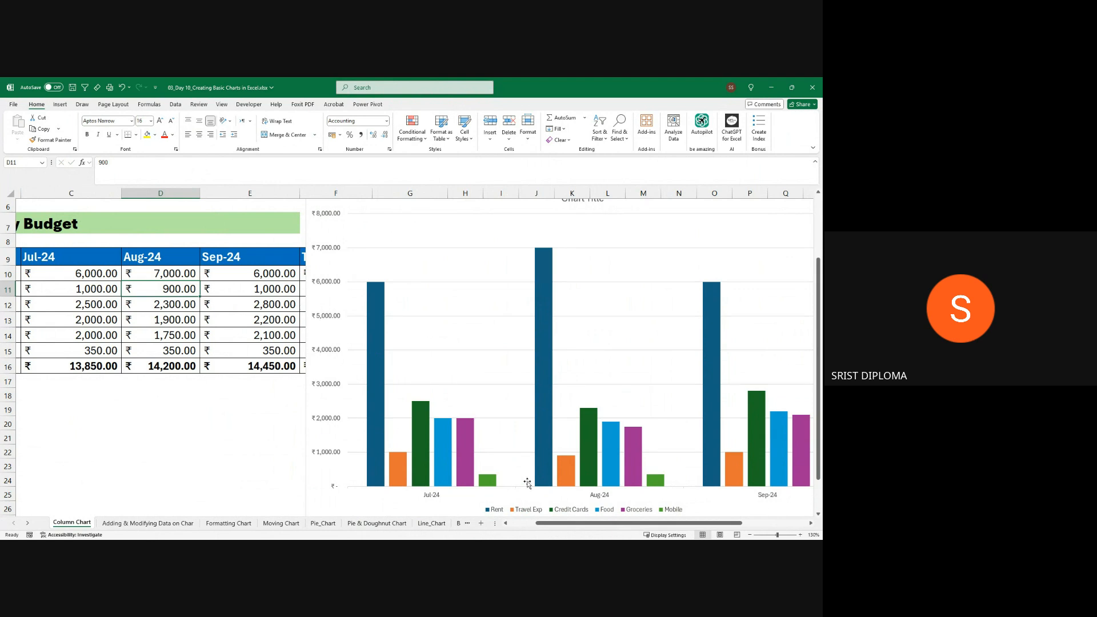
mouse_move(543, 255)
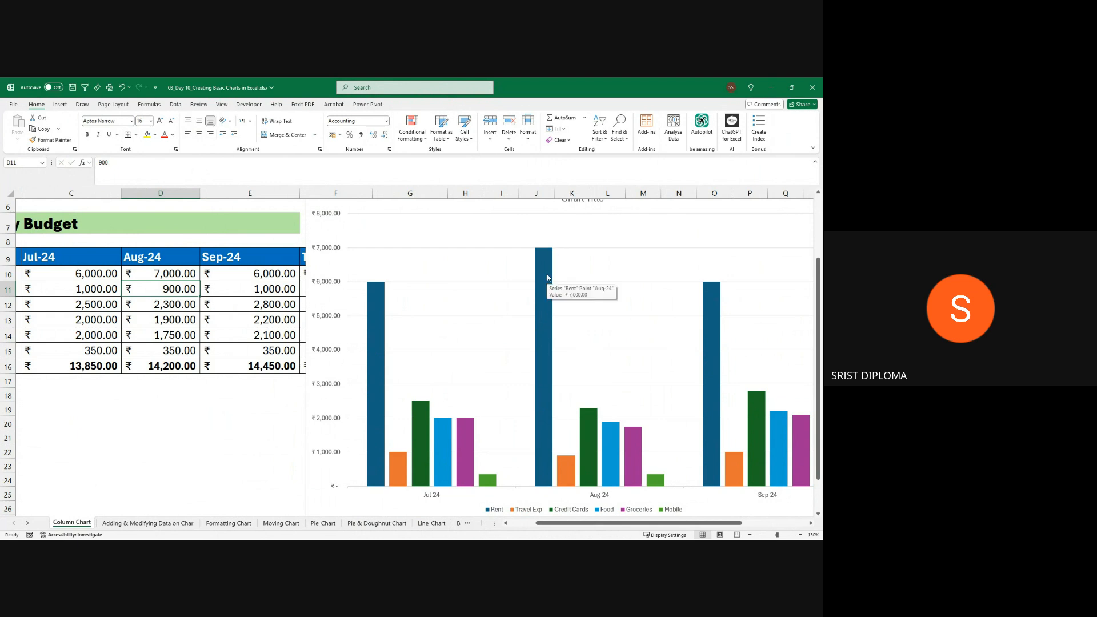
mouse_move(382, 315)
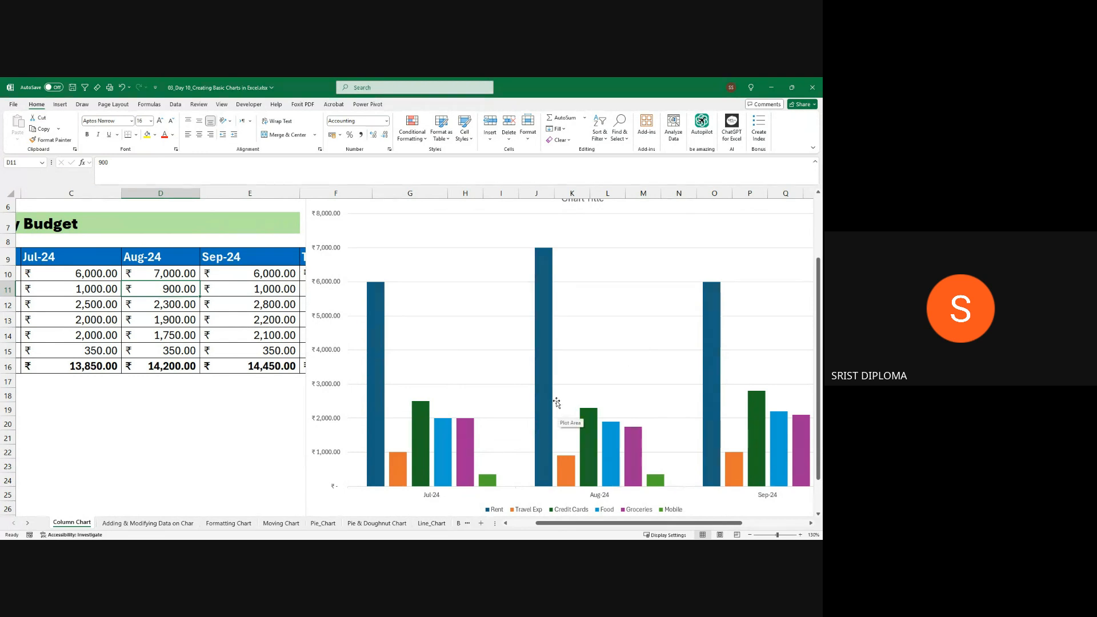
- Examine the column chart's title and its legend of bill categories, leaving the chart deselected
mouse_move(553, 382)
ctrl+scroll(502, 263, down, 2)
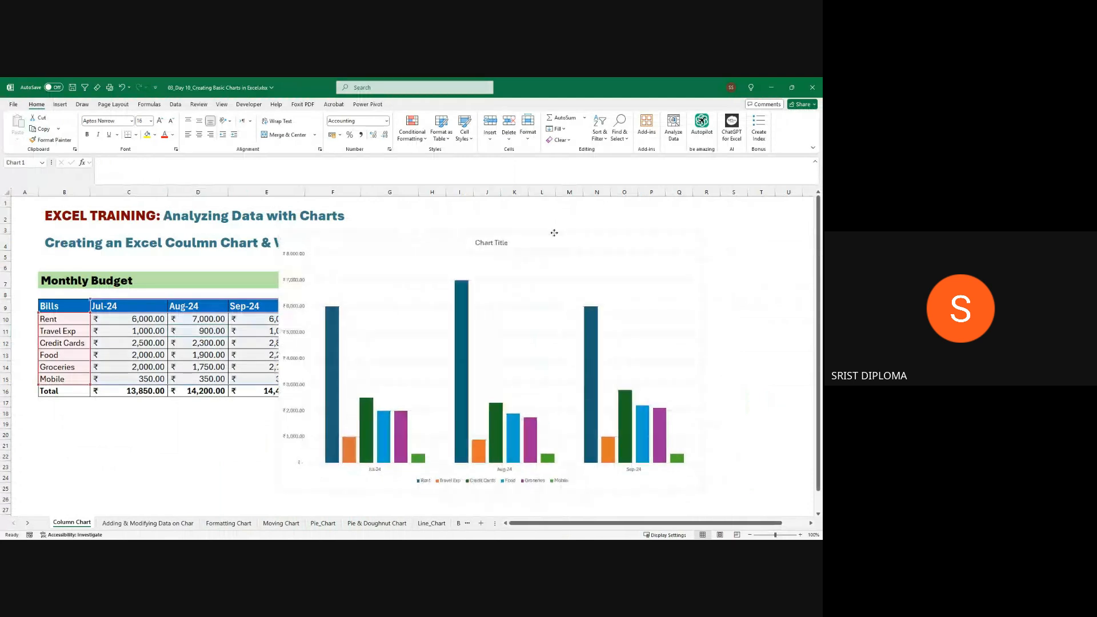
click(560, 255)
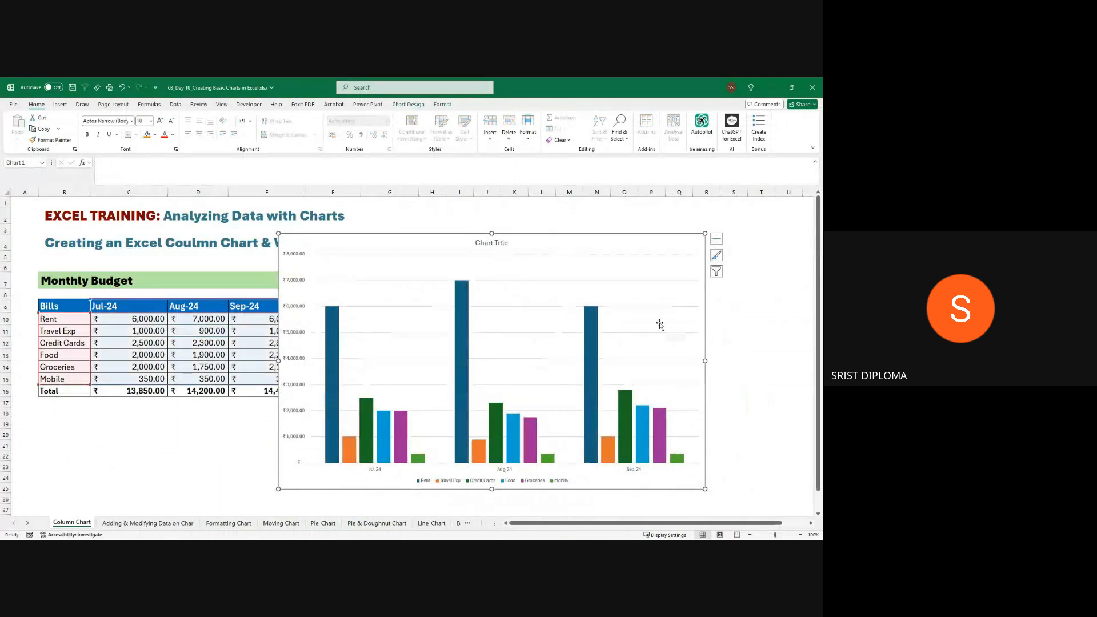
click(498, 244)
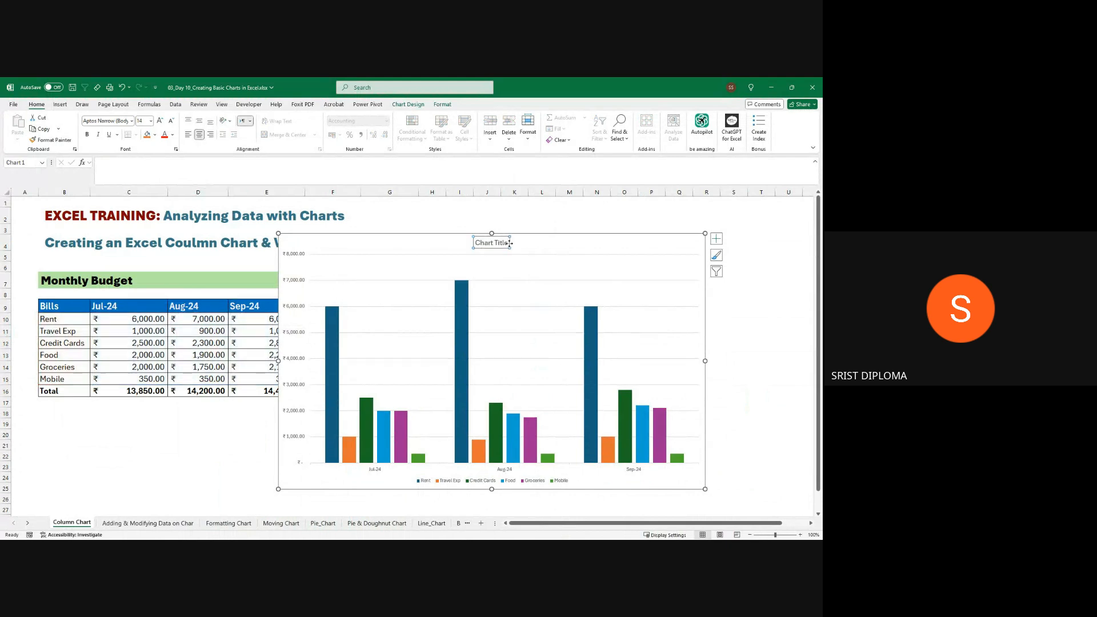
click(449, 483)
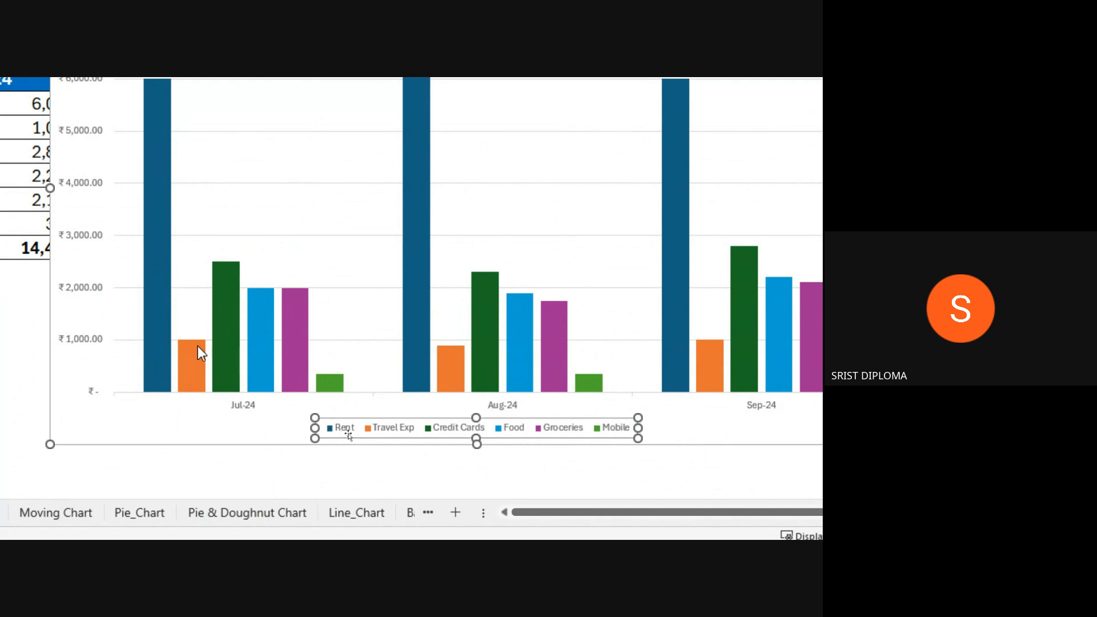
mouse_move(297, 365)
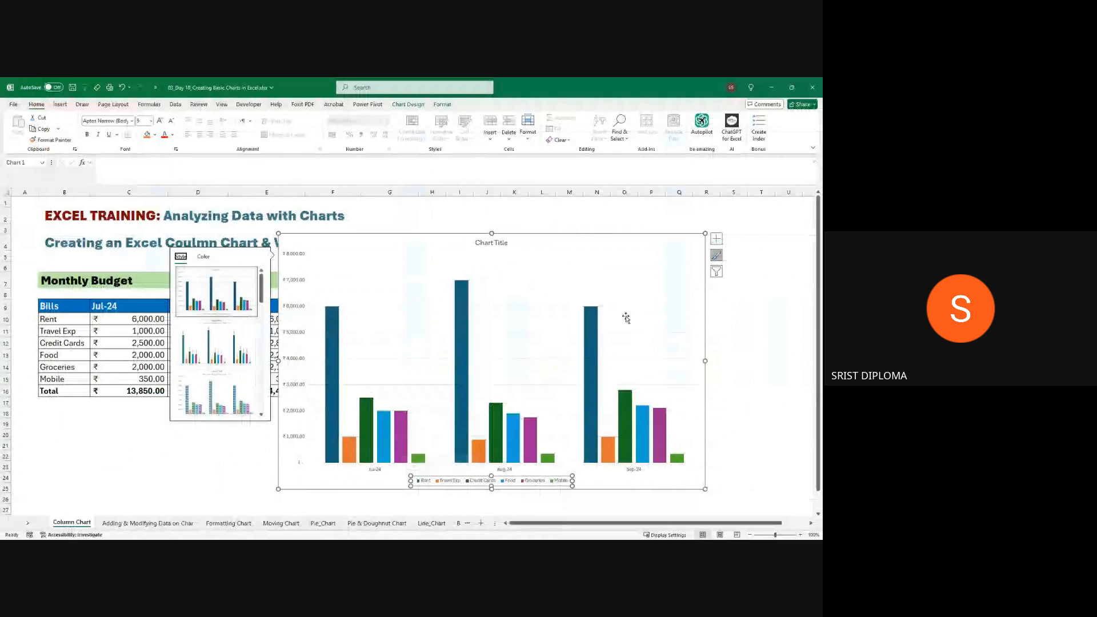
click(749, 317)
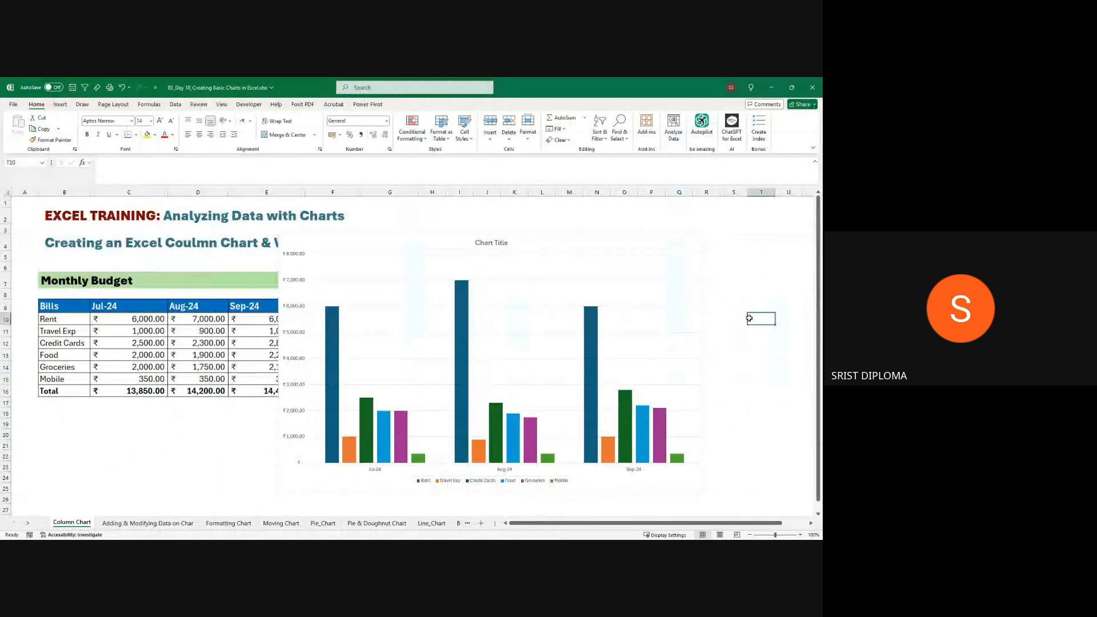
- Apply the chart style with a dark background and gradient columns to the monthly budget chart
click(566, 246)
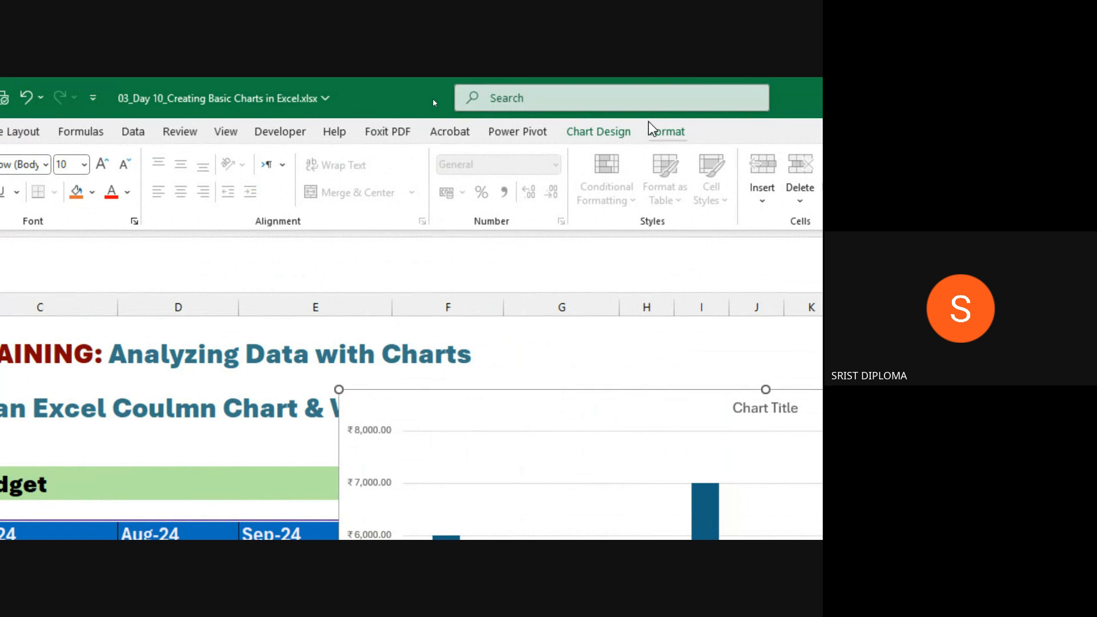
click(606, 133)
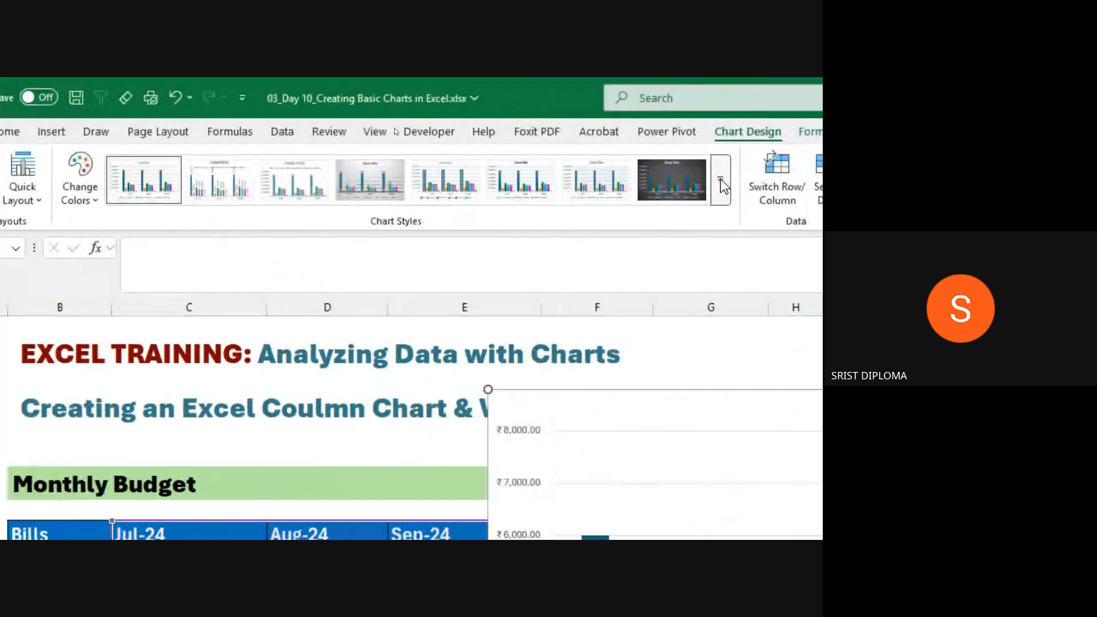
click(721, 186)
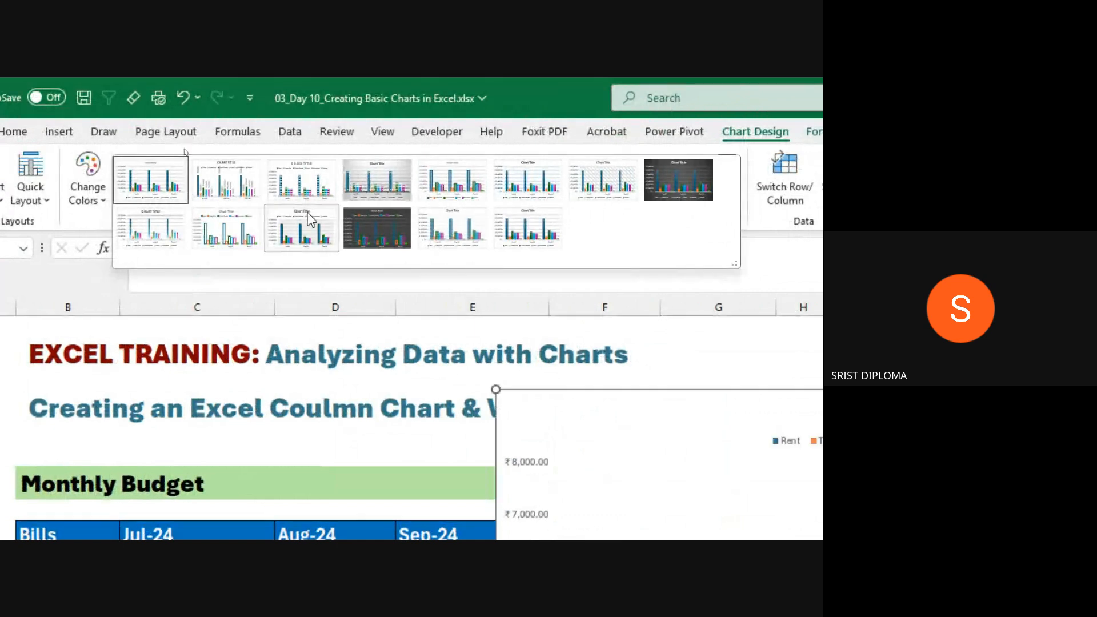
click(698, 182)
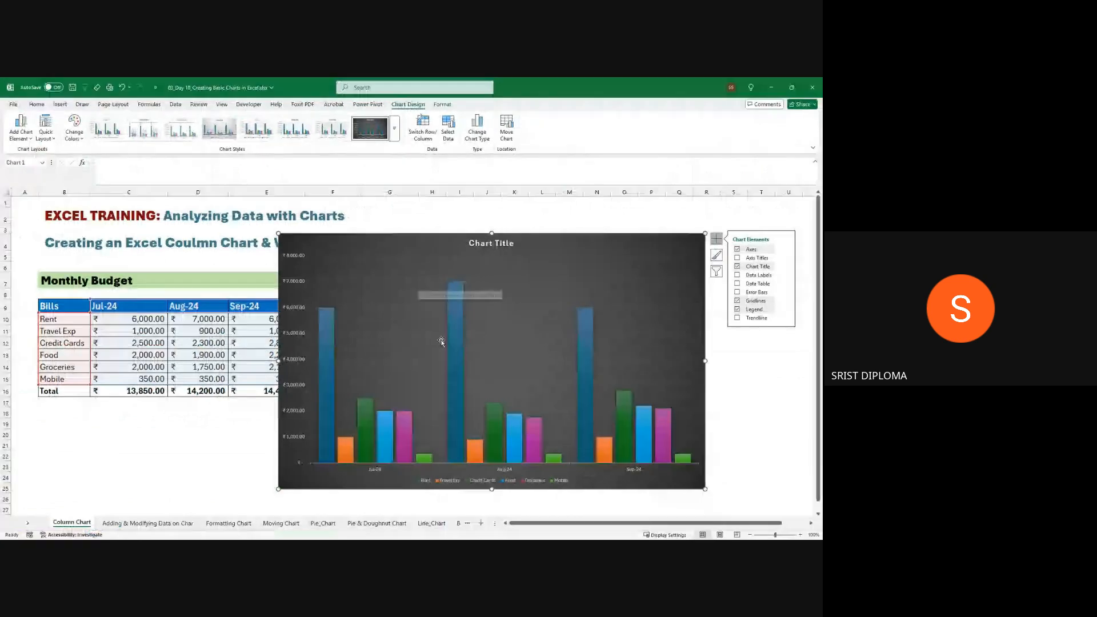
key(Escape)
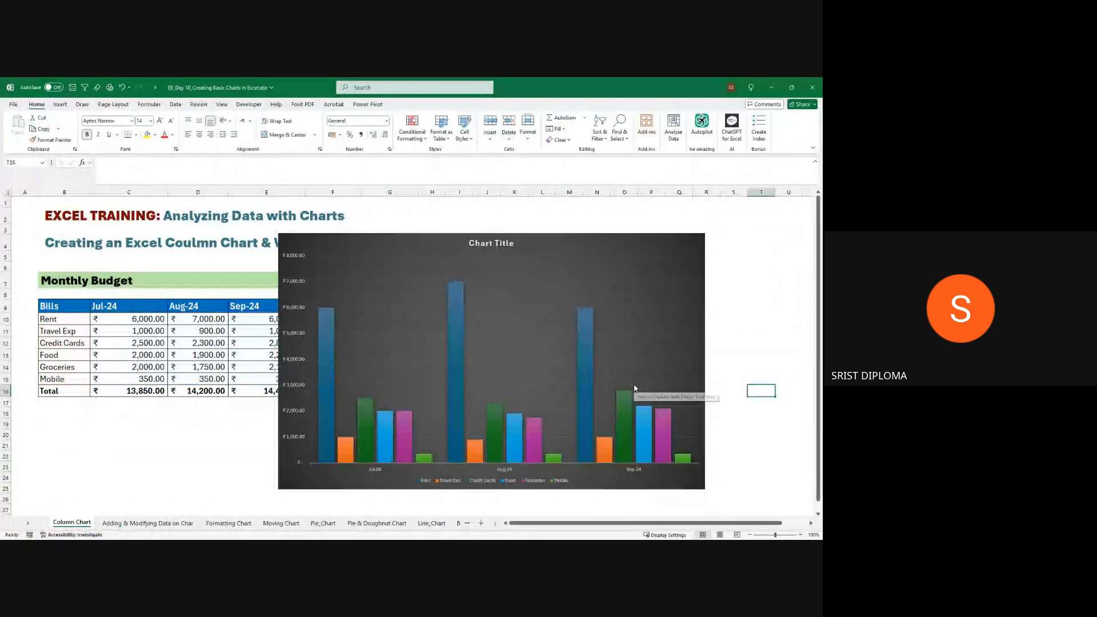
- Preview other chart styles while keeping the dark one, and enlarge the chart slightly from its lower corner
click(478, 326)
click(493, 251)
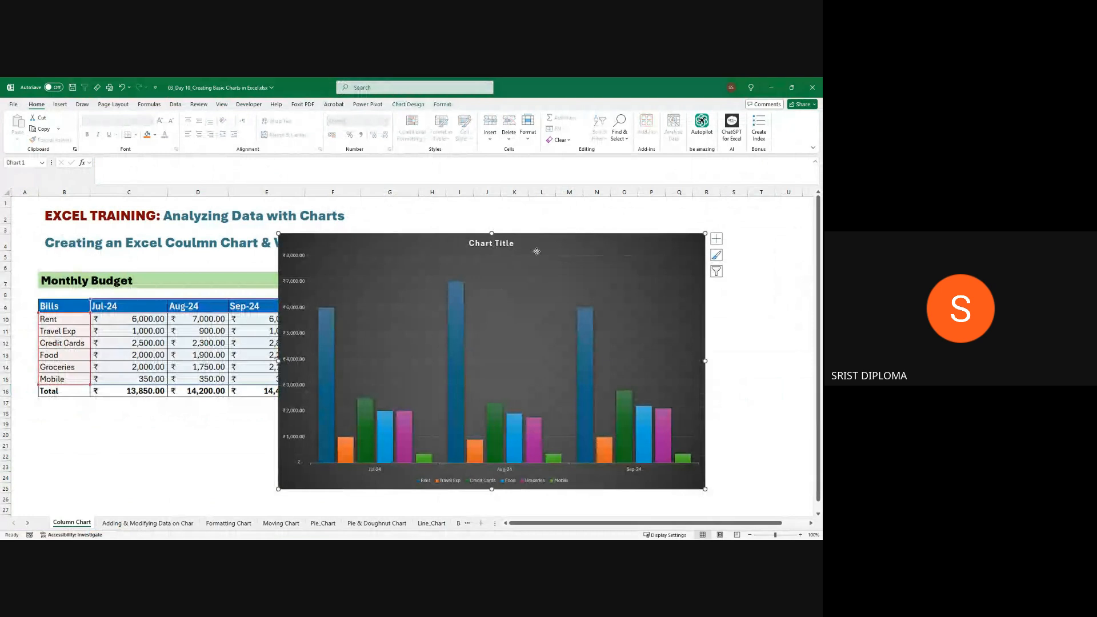
click(407, 104)
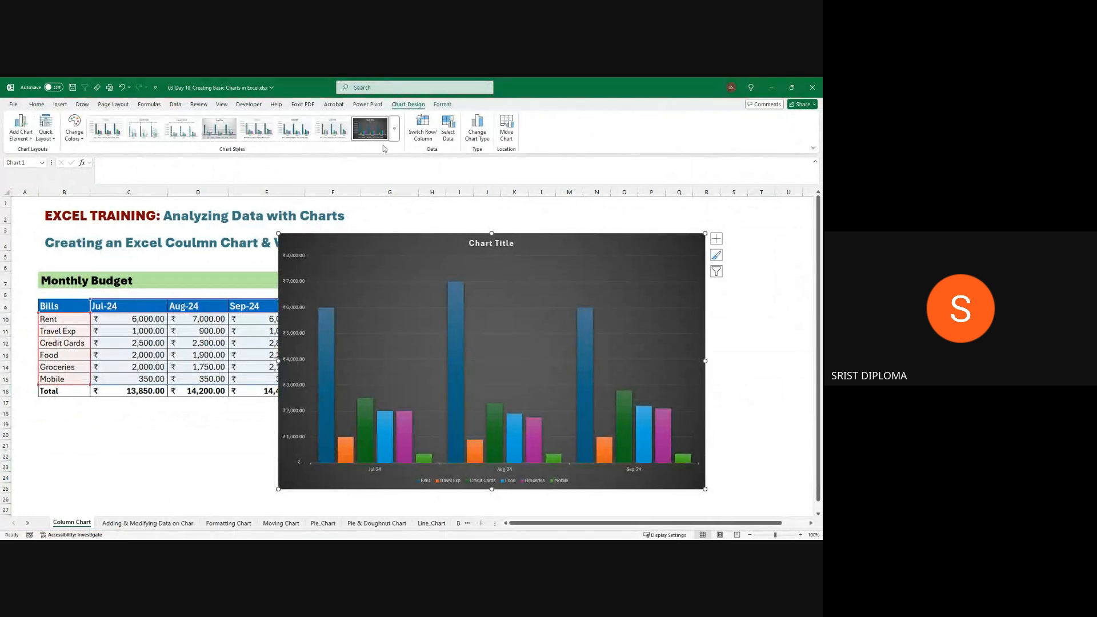
click(394, 129)
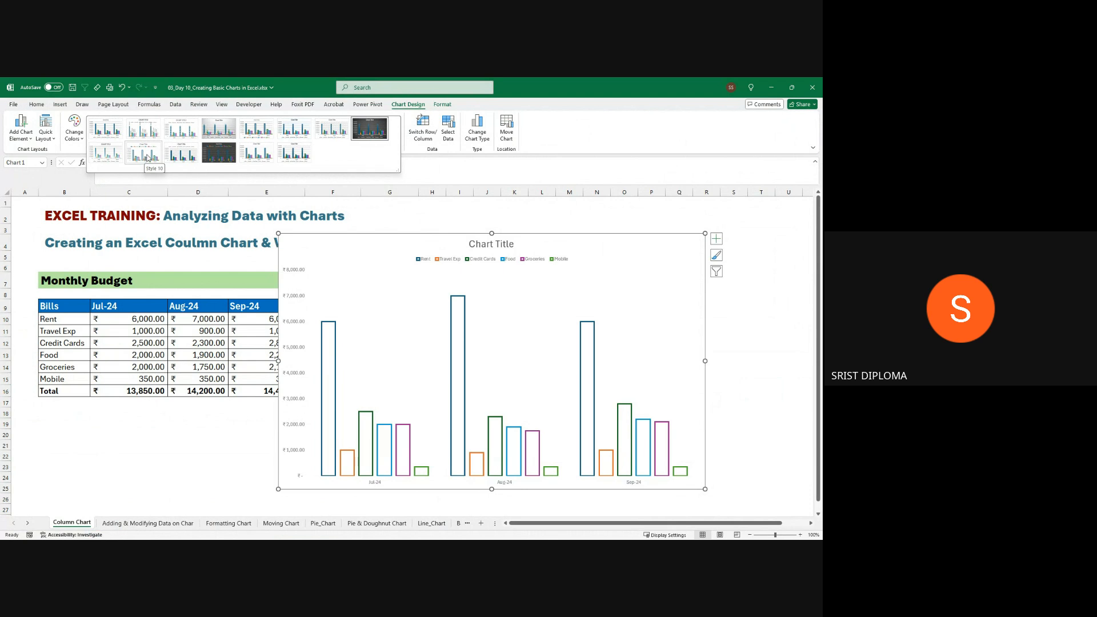
click(353, 136)
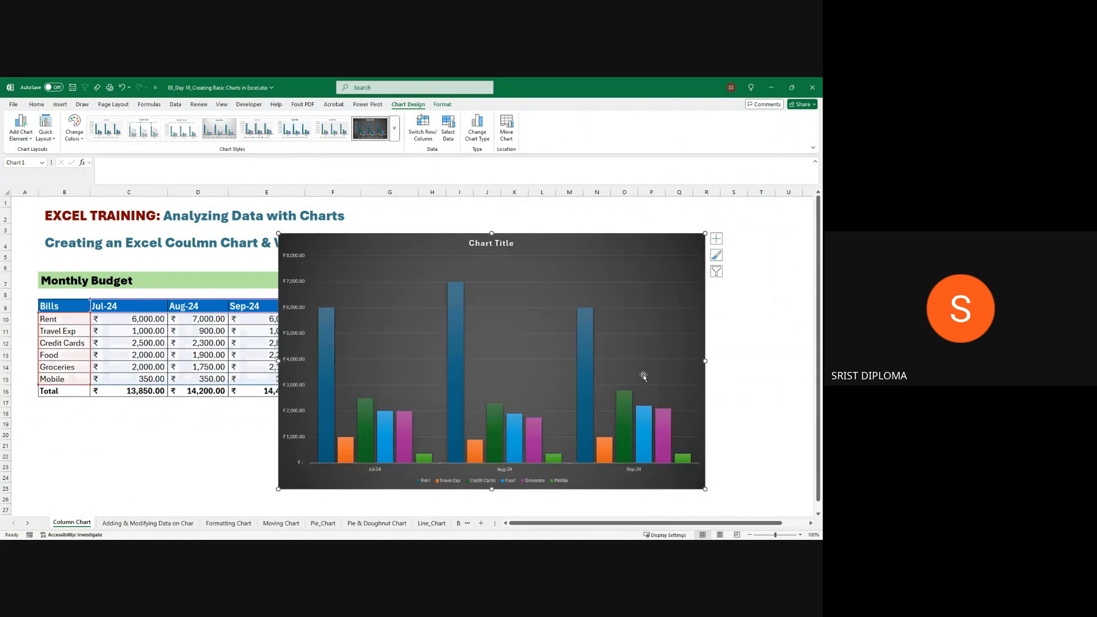
drag(706, 489, 726, 501)
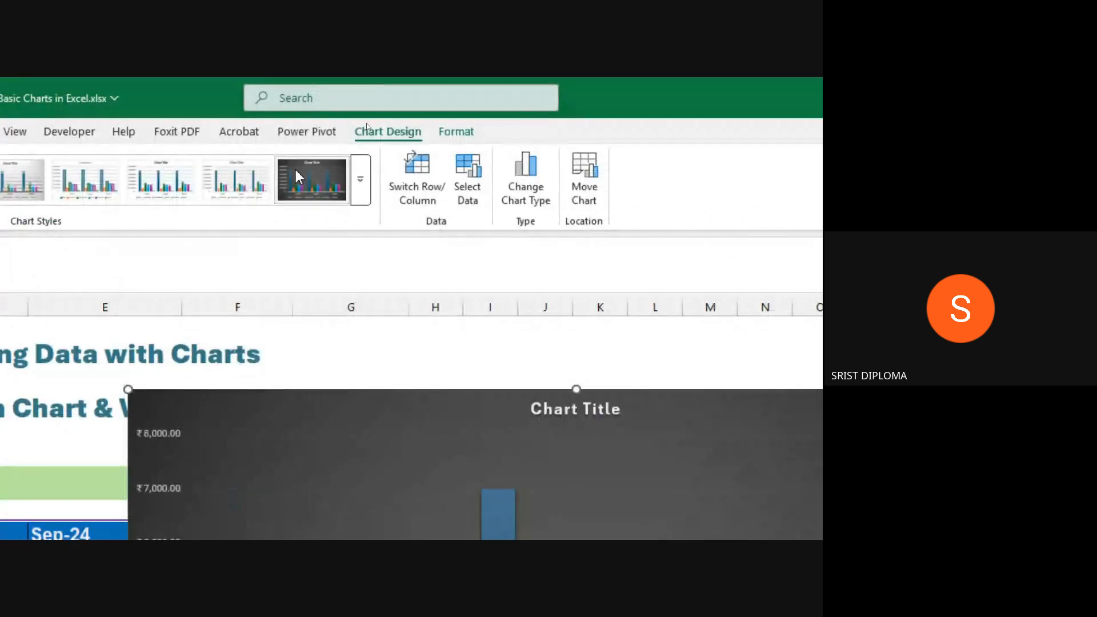
click(296, 173)
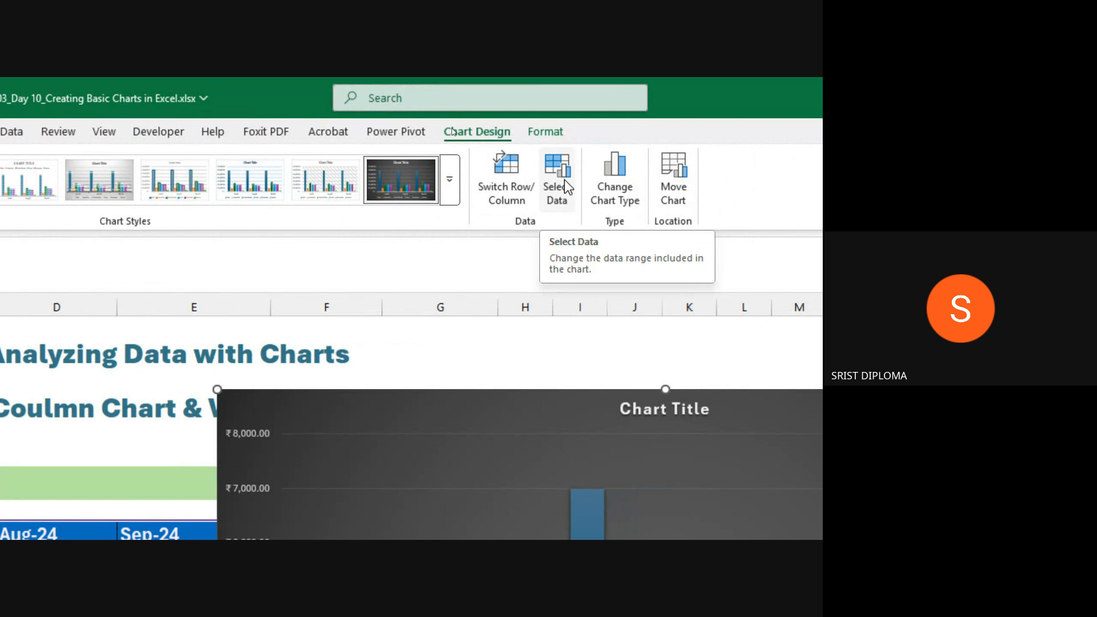
- Try to change the chart's data source to B9:C15 and E9:E15, leaving out the Aug-24 column
click(566, 185)
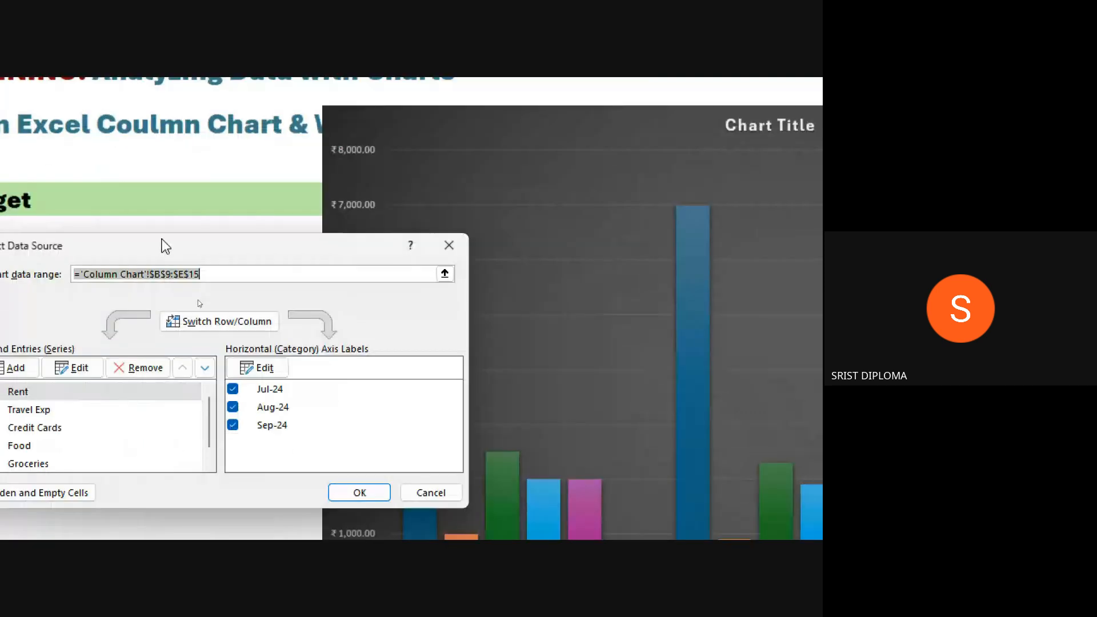
drag(56, 269, 338, 221)
drag(446, 197, 465, 197)
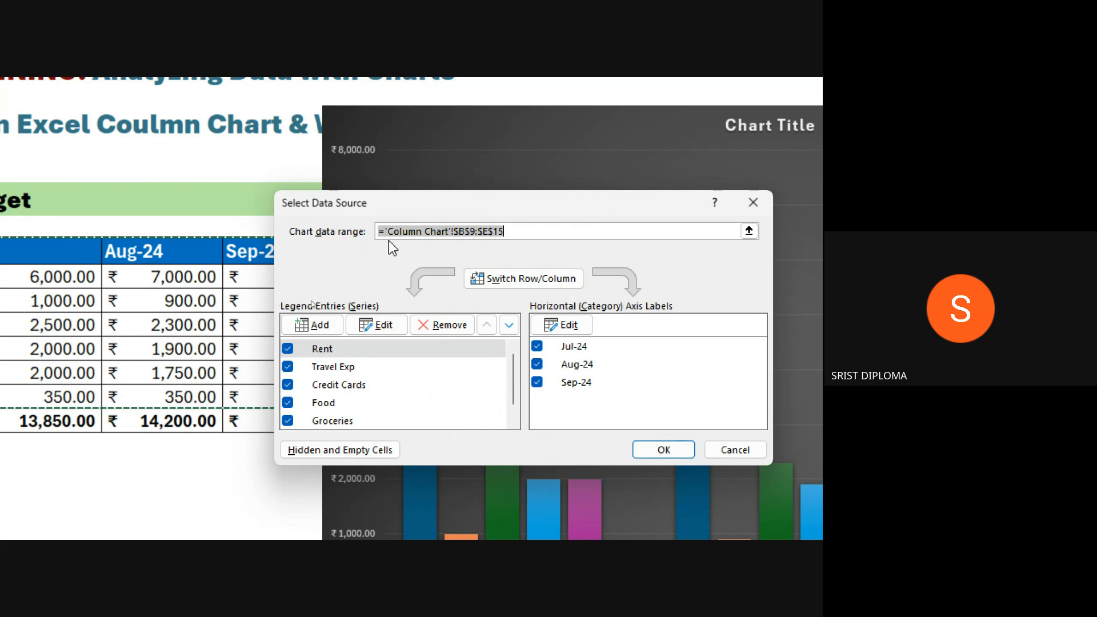
drag(455, 202, 499, 193)
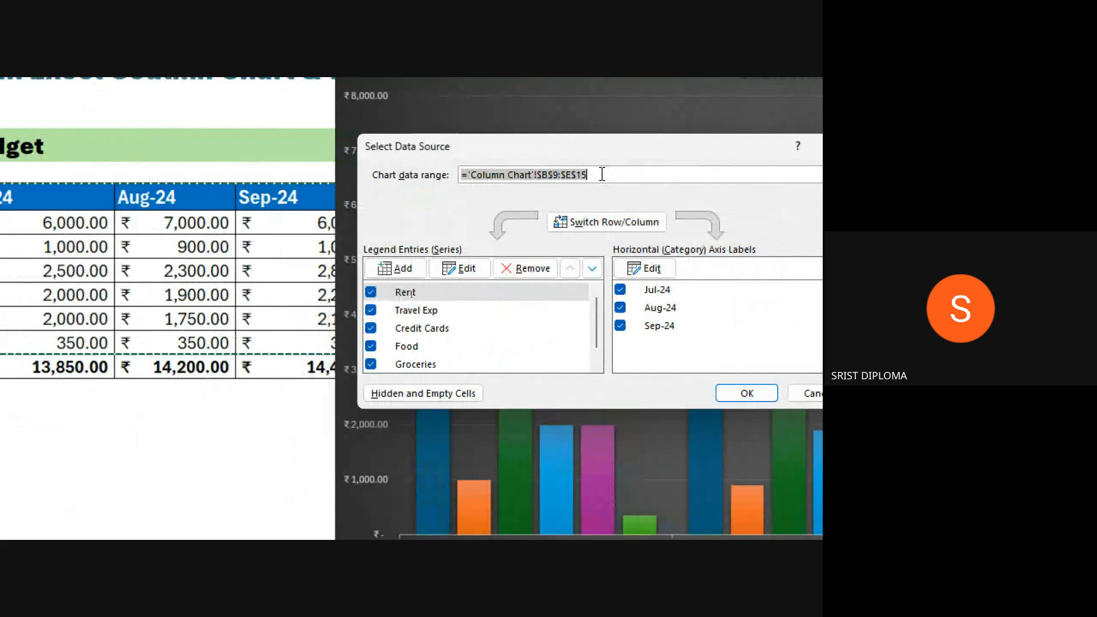
click(602, 175)
key(BackSpace)
key(BackSpace)
key(BackSpace)
key(BackSpace)
key(BackSpace)
key(BackSpace)
key(BackSpace)
key(BackSpace)
key(BackSpace)
key(BackSpace)
key(BackSpace)
key(BackSpace)
key(BackSpace)
key(BackSpace)
key(BackSpace)
key(BackSpace)
key(BackSpace)
key(BackSpace)
key(BackSpace)
key(BackSpace)
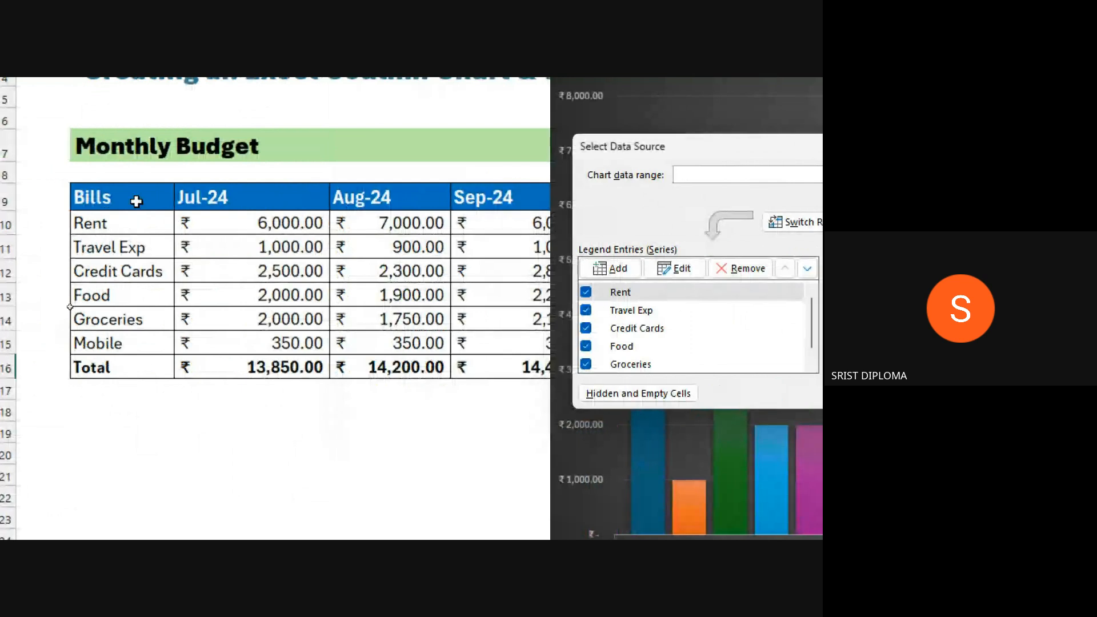
drag(119, 196, 286, 345)
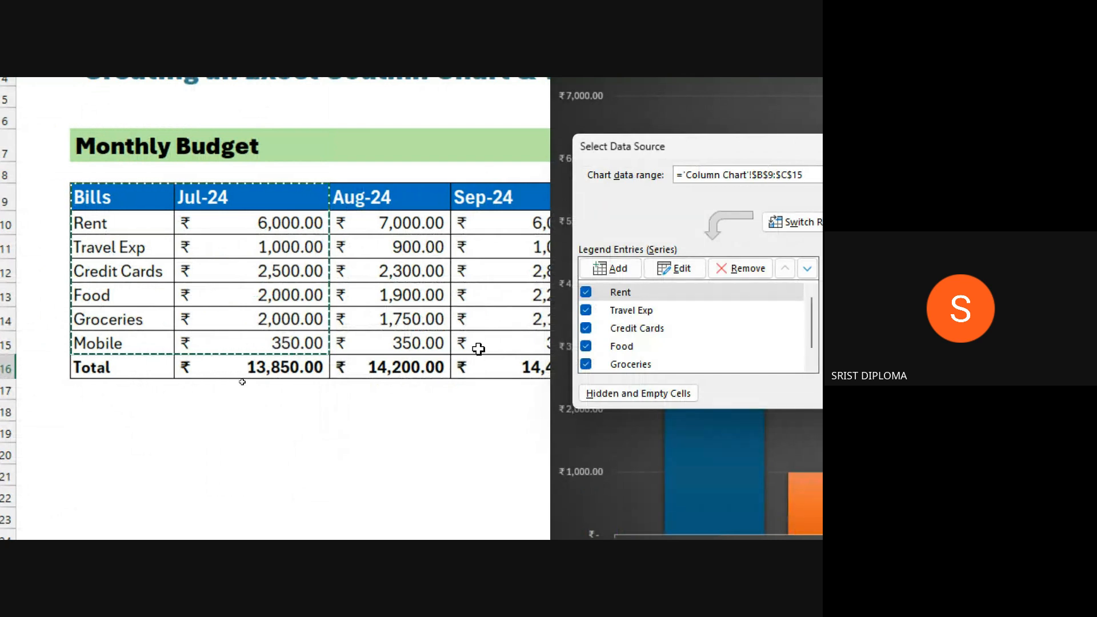
drag(503, 196, 504, 341)
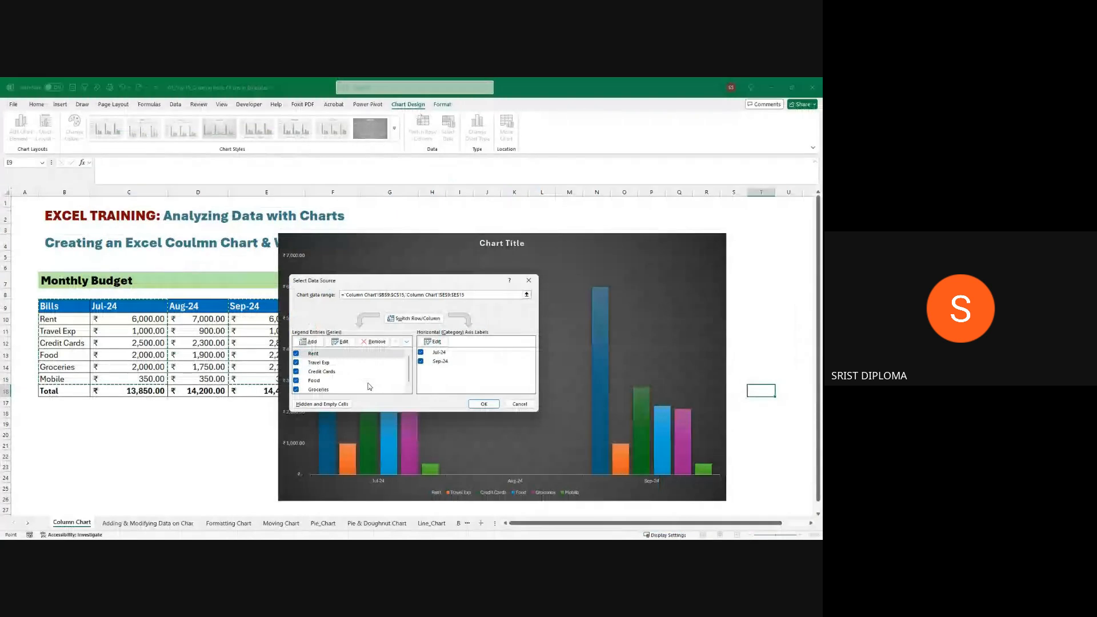
drag(371, 288, 114, 369)
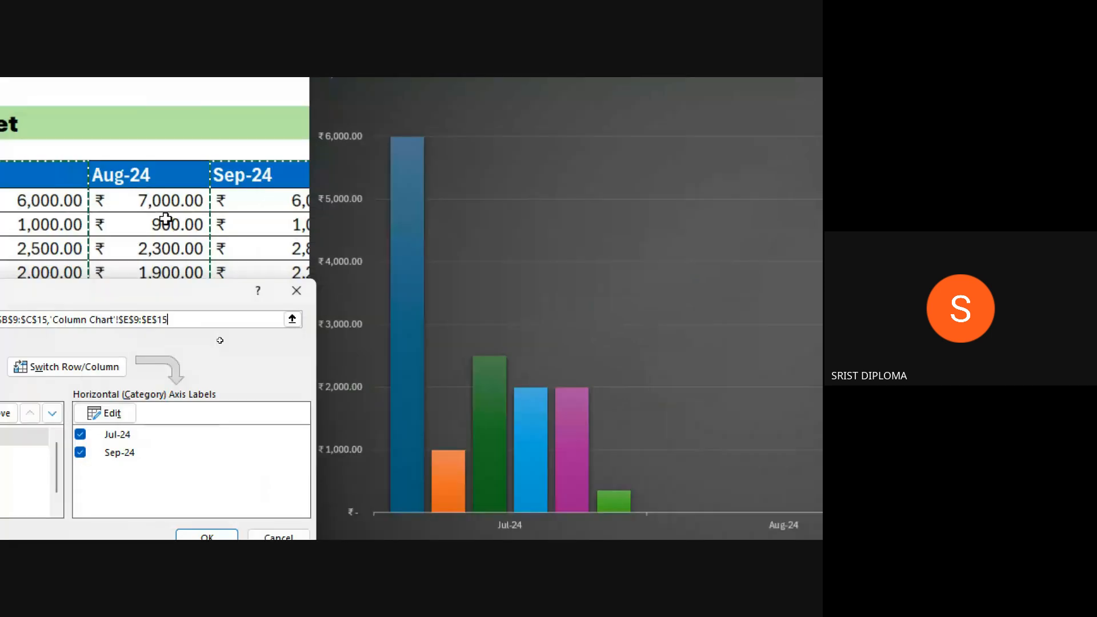
drag(191, 297, 497, 242)
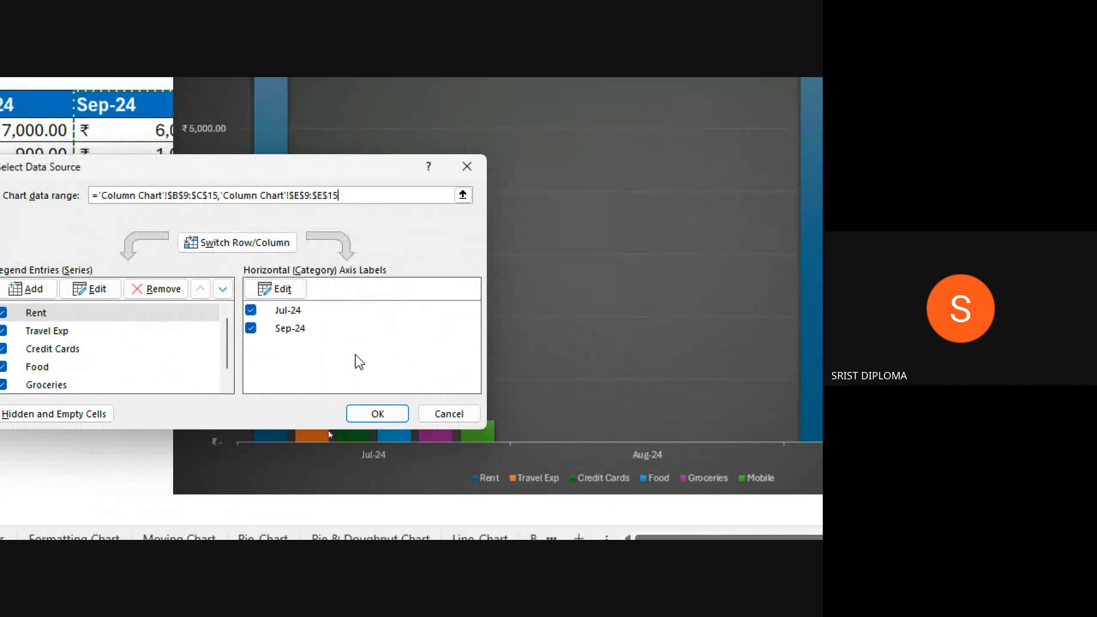
drag(197, 163, 321, 166)
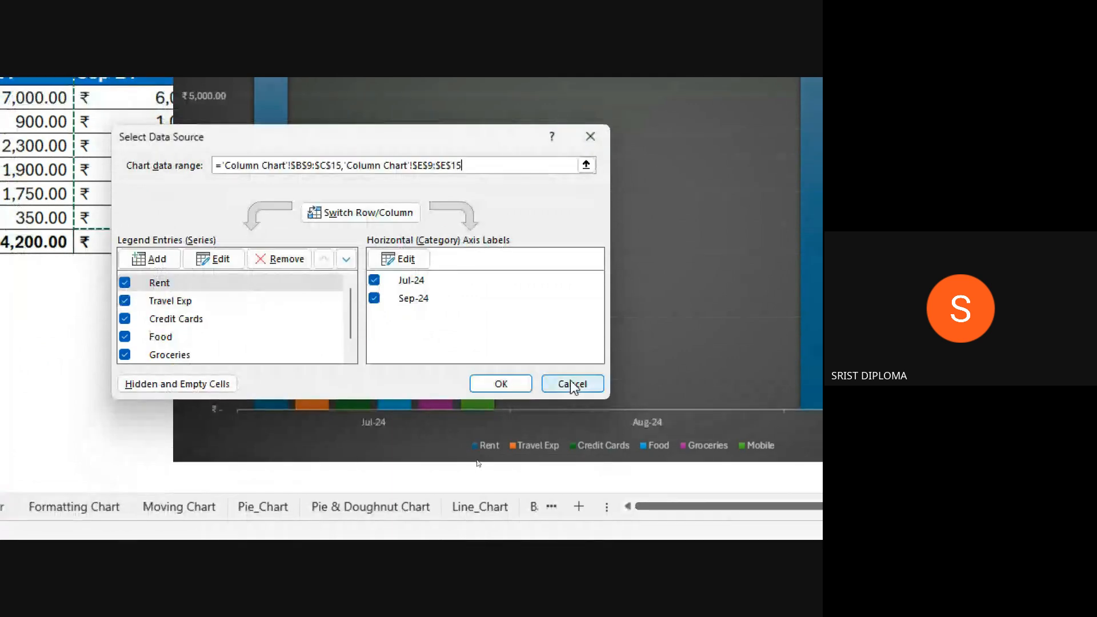
click(572, 416)
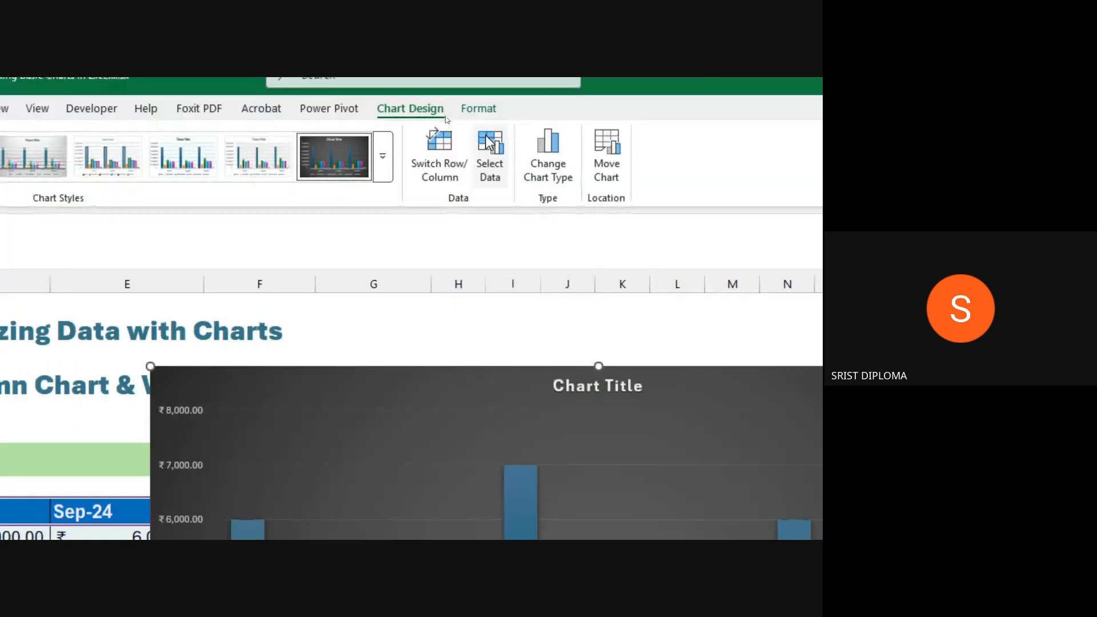
- Exclude the Jul-24 category from the chart's data source, keeping Aug-24 and Sep-24
click(492, 154)
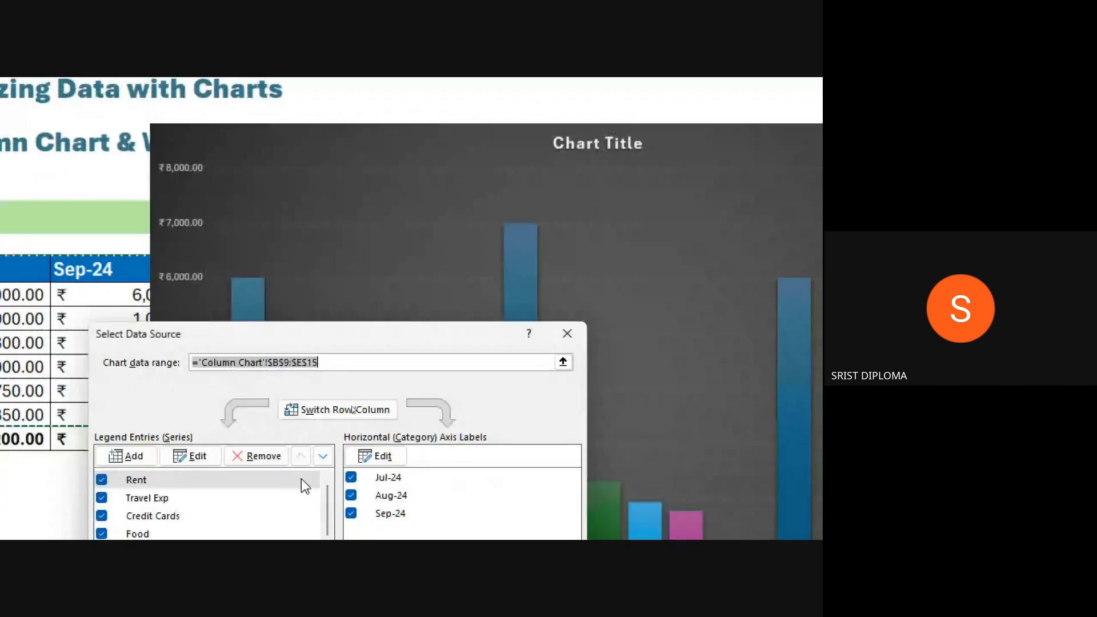
drag(247, 334, 198, 244)
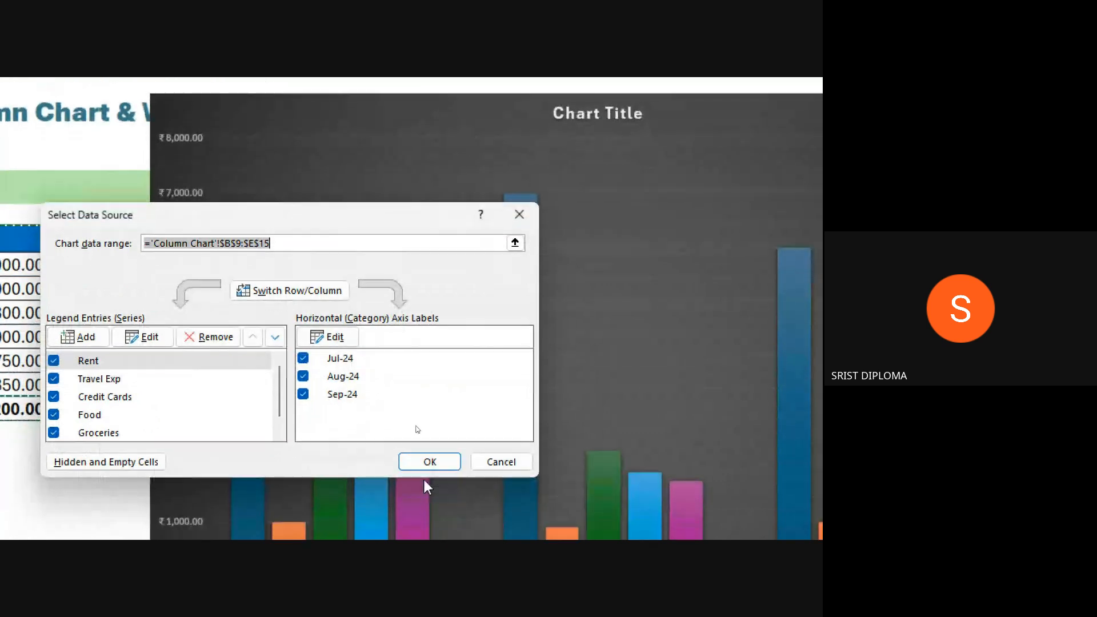
click(303, 360)
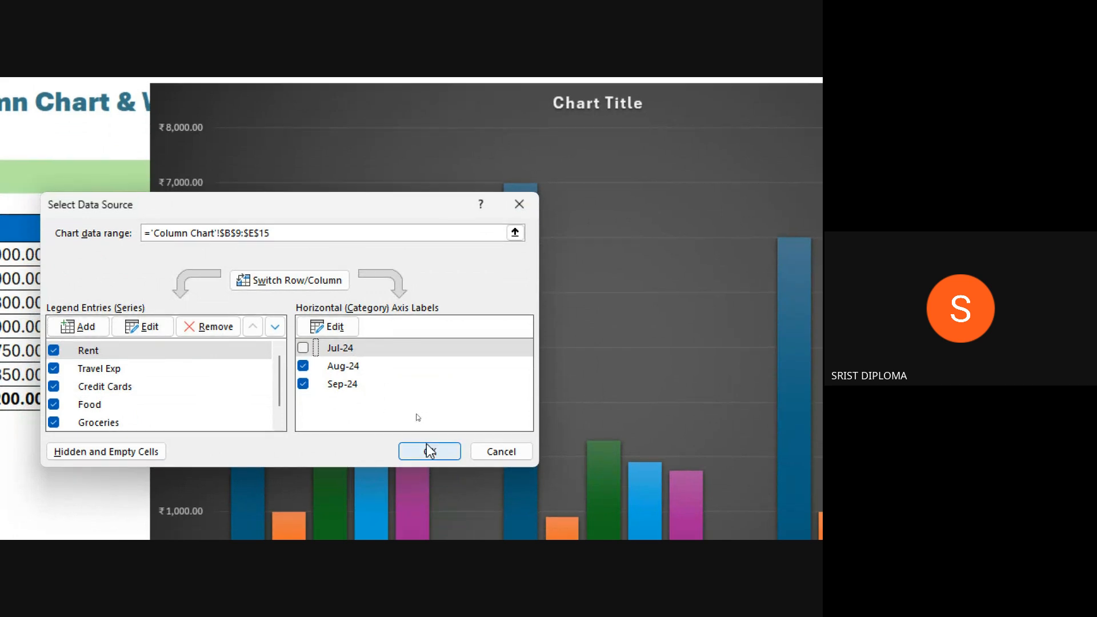
click(429, 459)
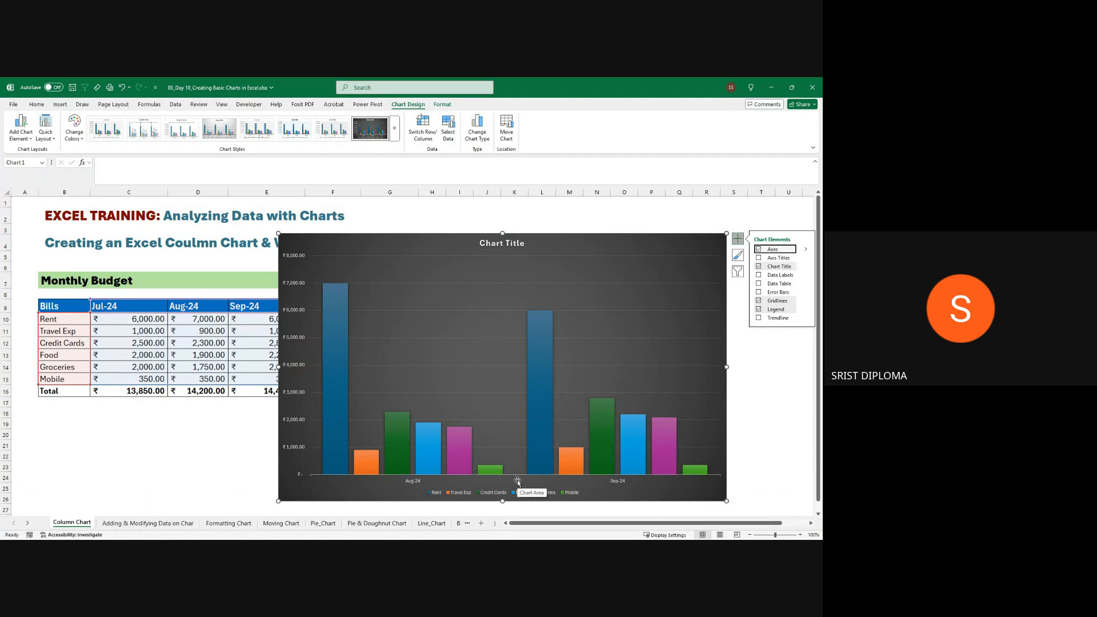
- Include the Jul-24 category in the chart's data source again and exclude the Credit Cards and Mobile series
drag(427, 244, 421, 238)
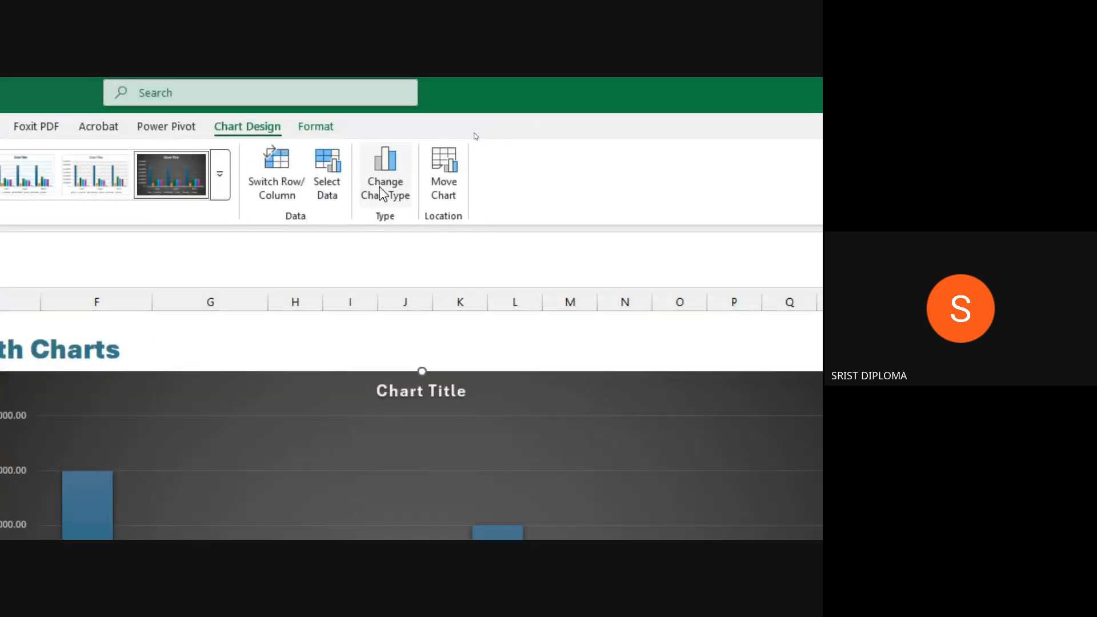
click(320, 171)
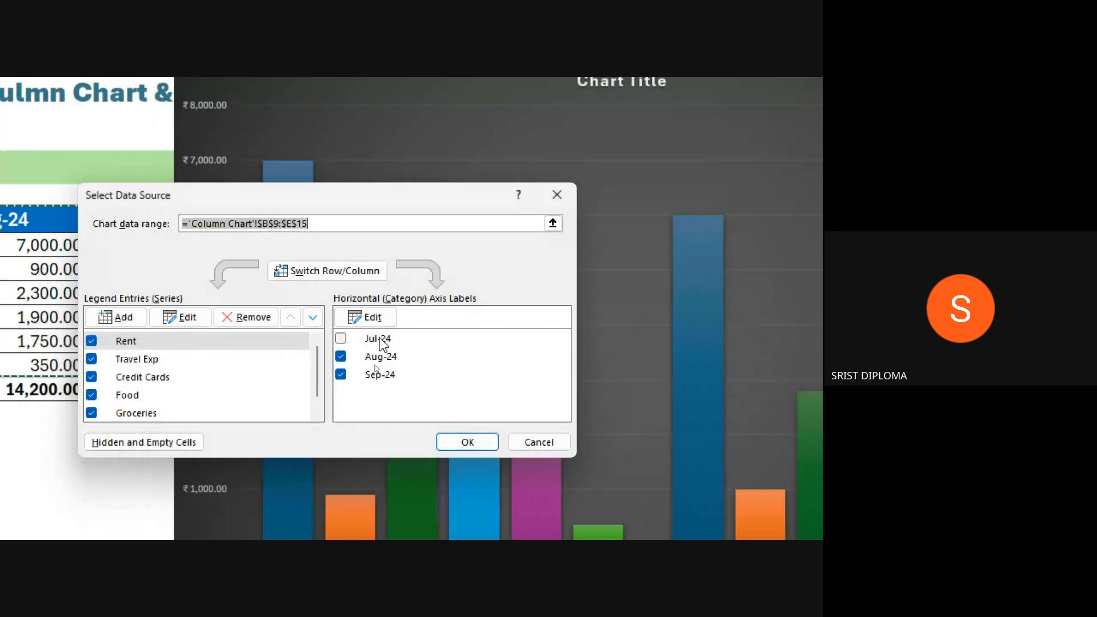
click(342, 339)
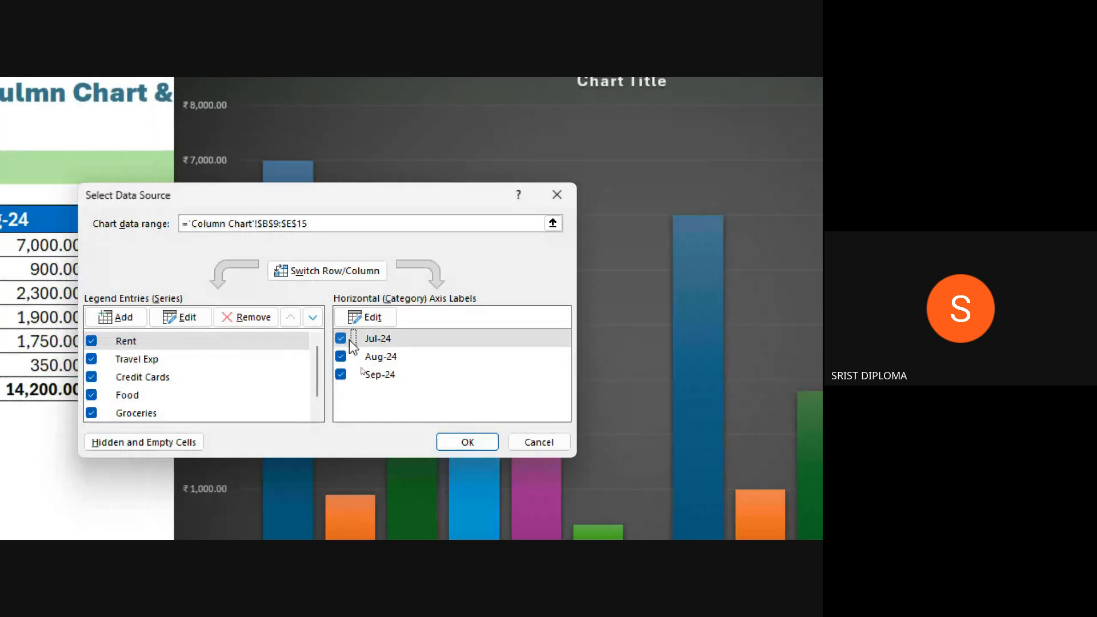
drag(270, 205, 411, 153)
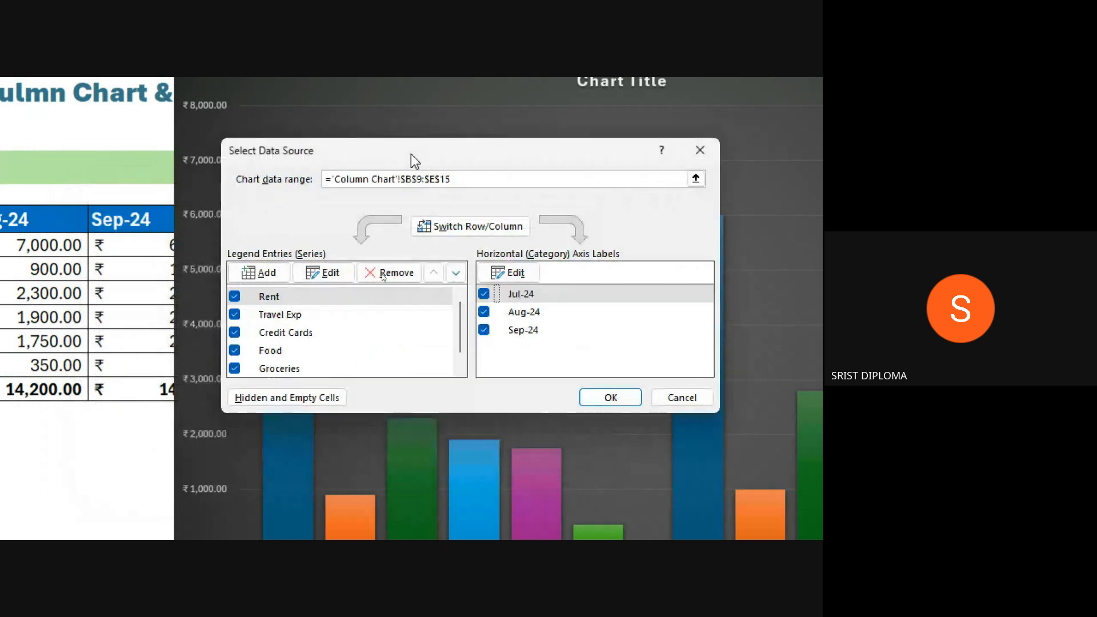
click(234, 332)
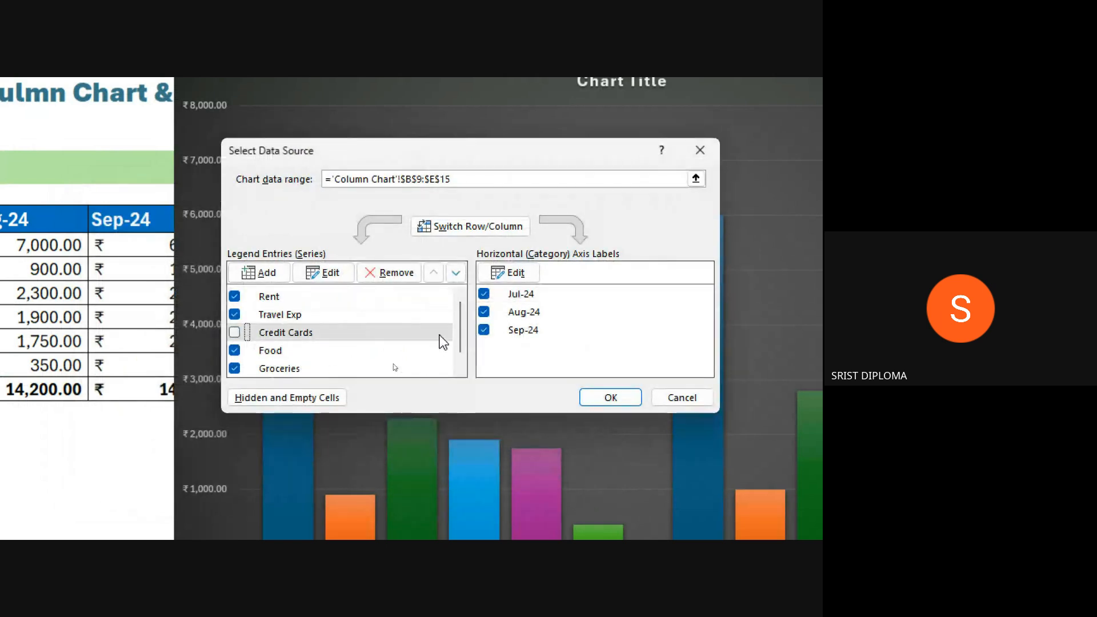
scroll(444, 341, down, 1)
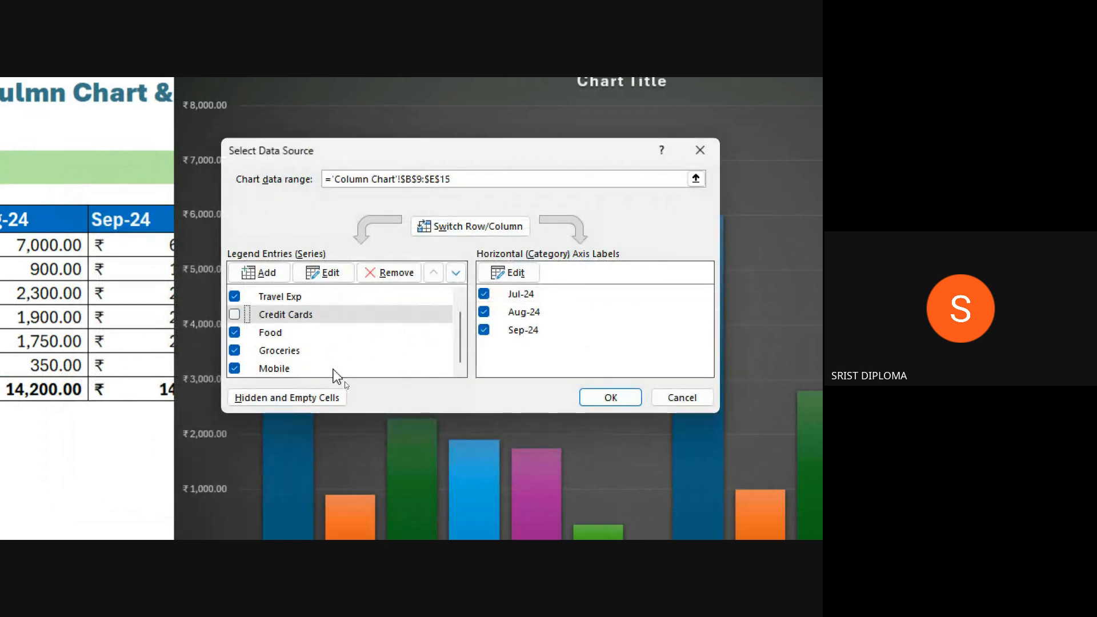
click(235, 368)
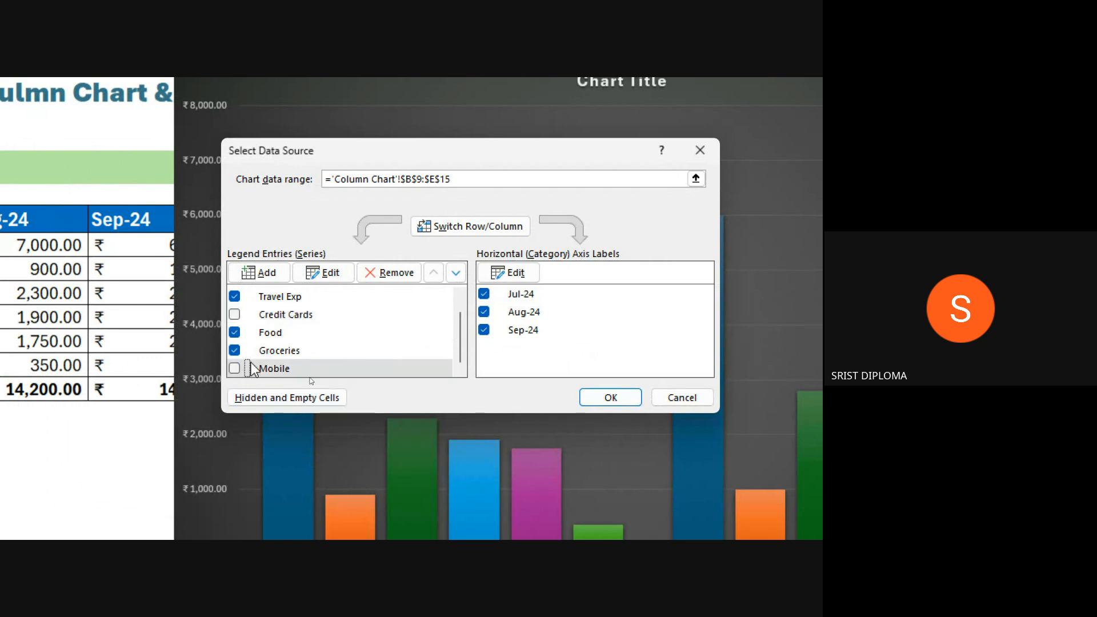
click(620, 398)
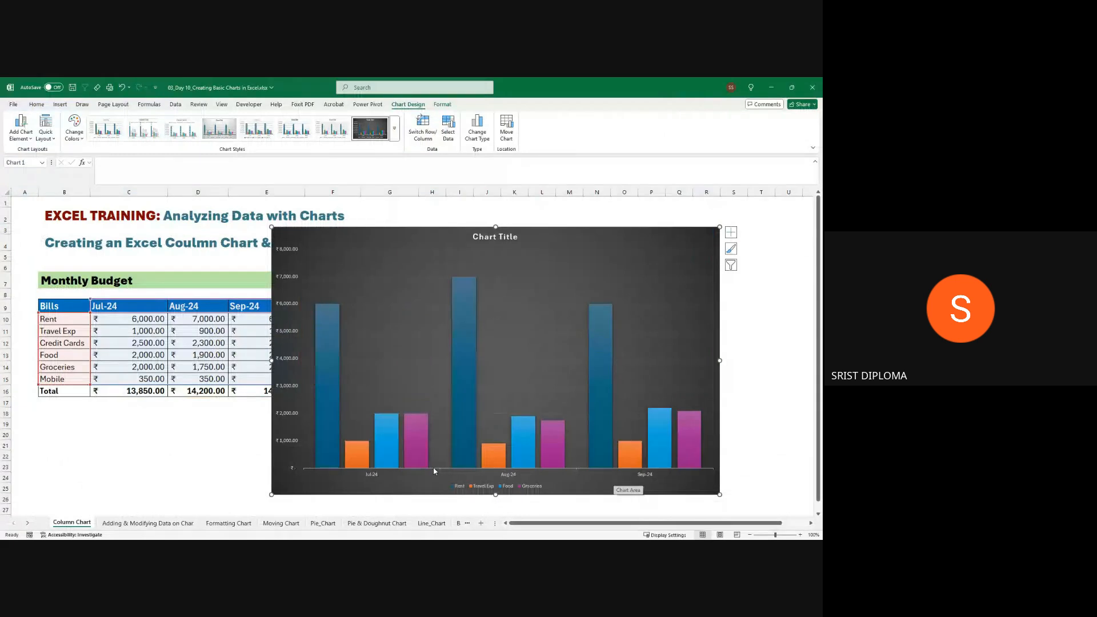
mouse_move(658, 467)
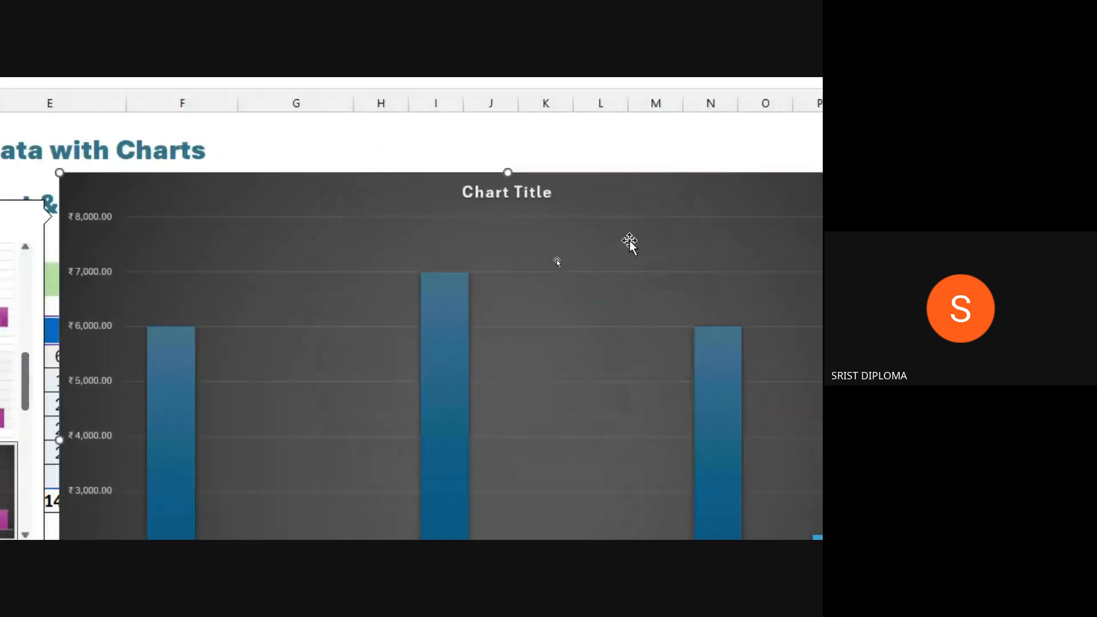
- Include the Credit Cards and Mobile series in the chart's data source again
click(555, 260)
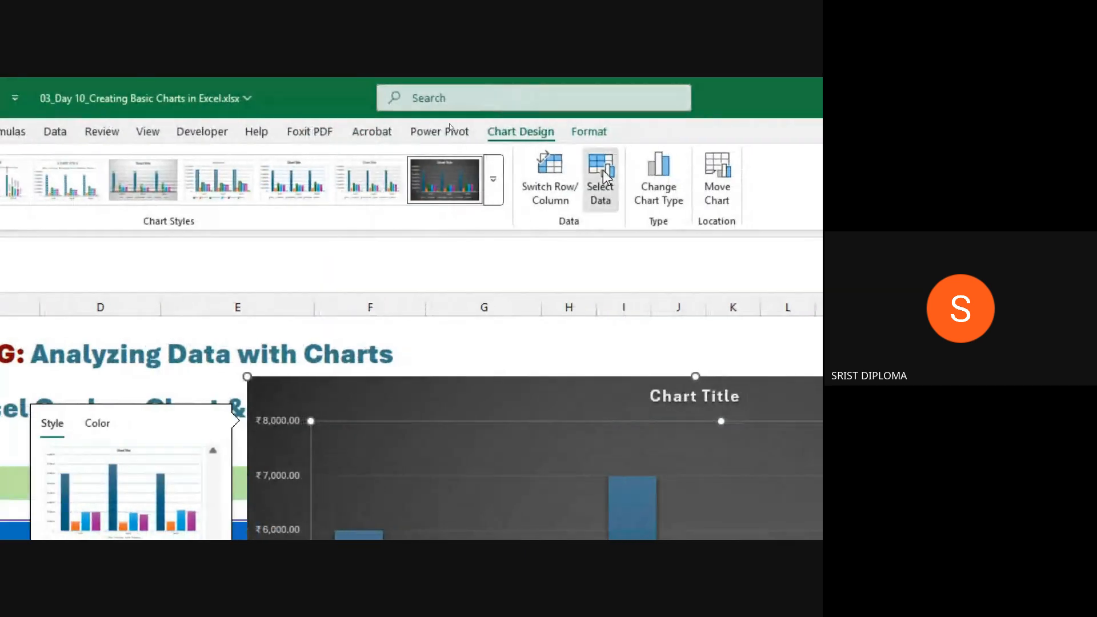
click(621, 183)
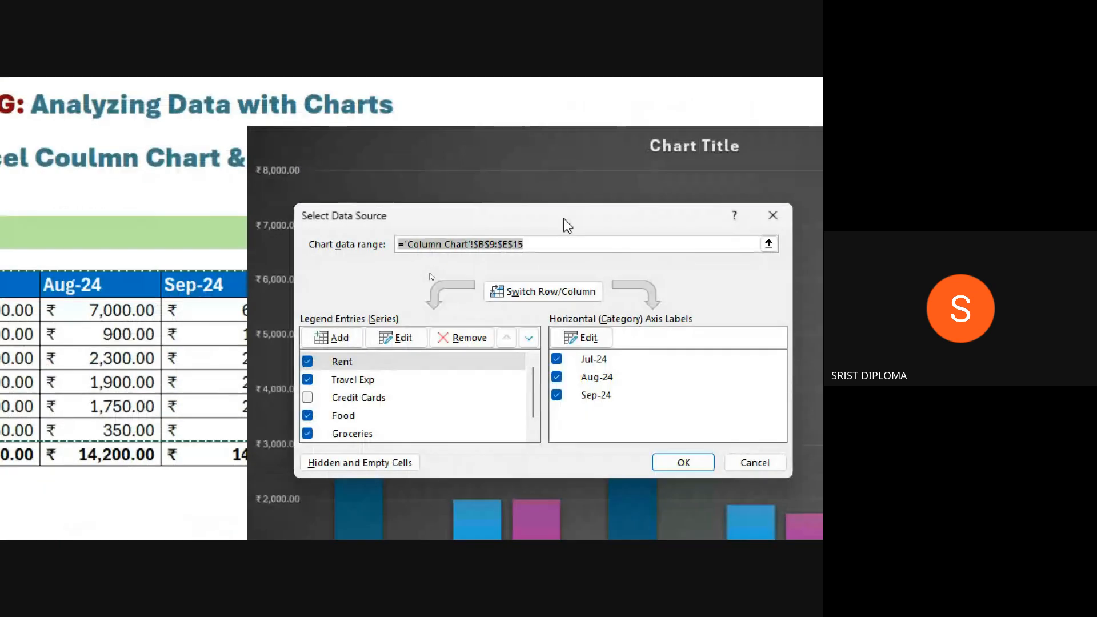
drag(563, 218, 391, 190)
click(136, 370)
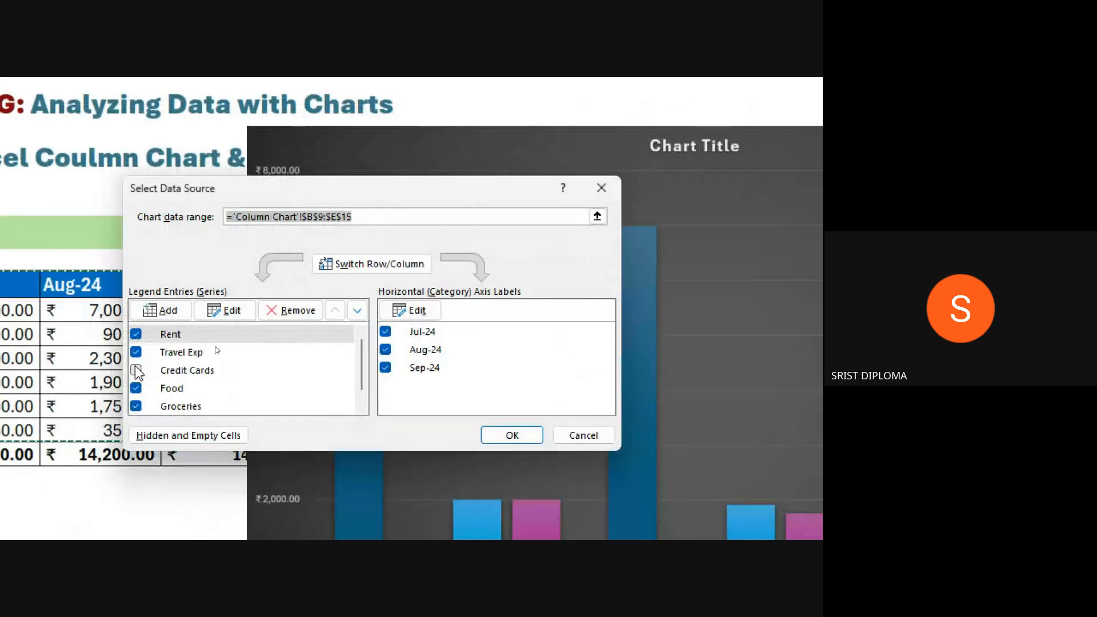
scroll(237, 393, down, 1)
click(136, 406)
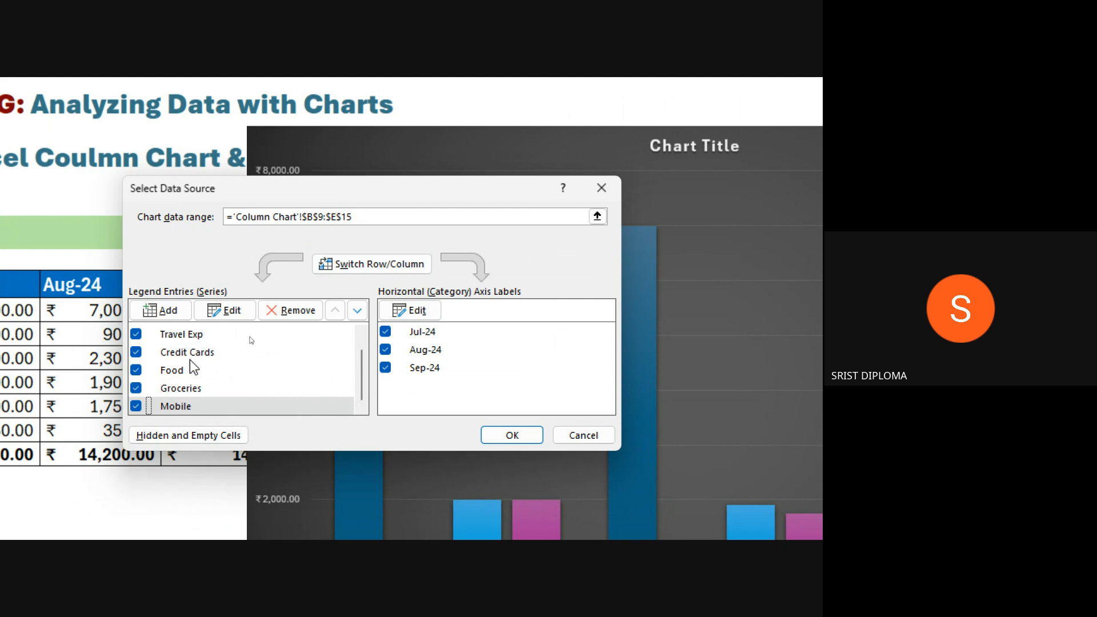
- Switch the chart's rows and columns so the months become the series, and check the Rent columns' values for each month
click(368, 265)
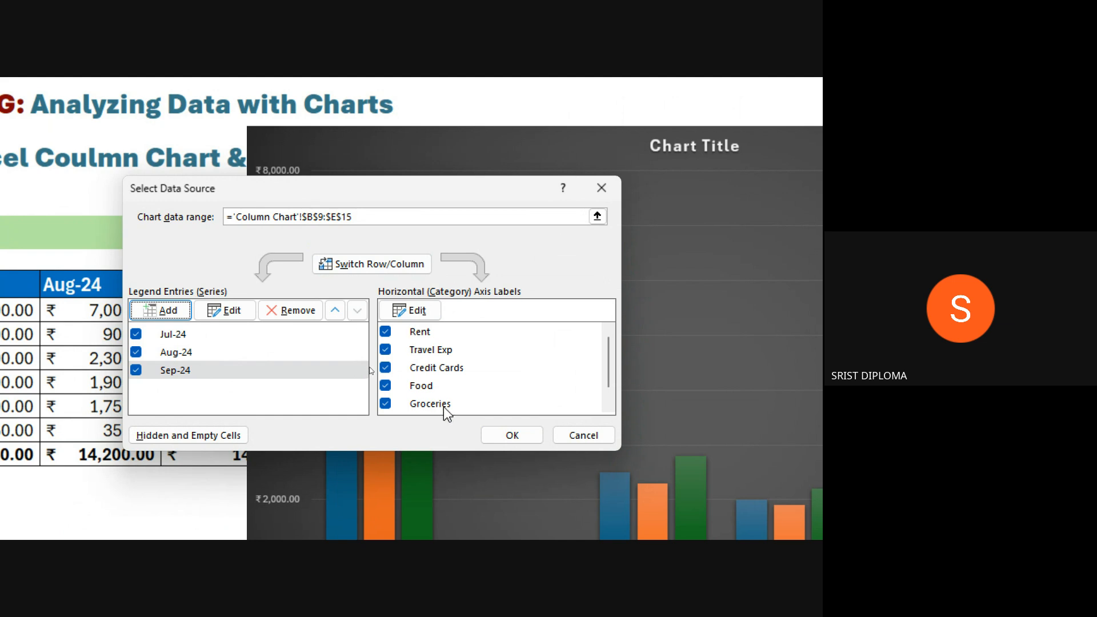
click(512, 436)
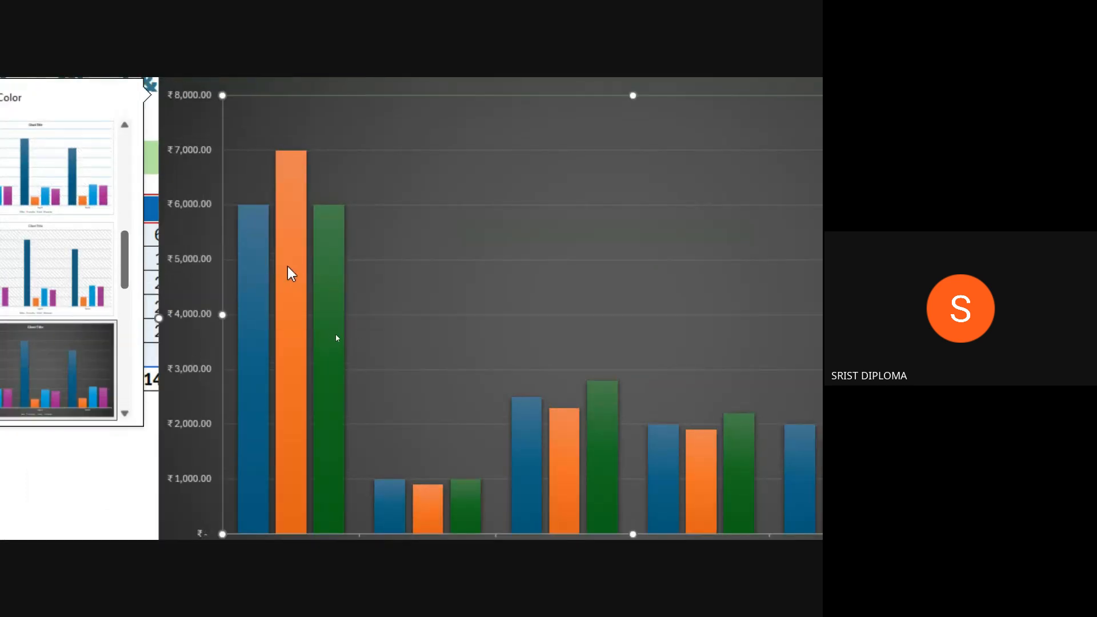
mouse_move(254, 267)
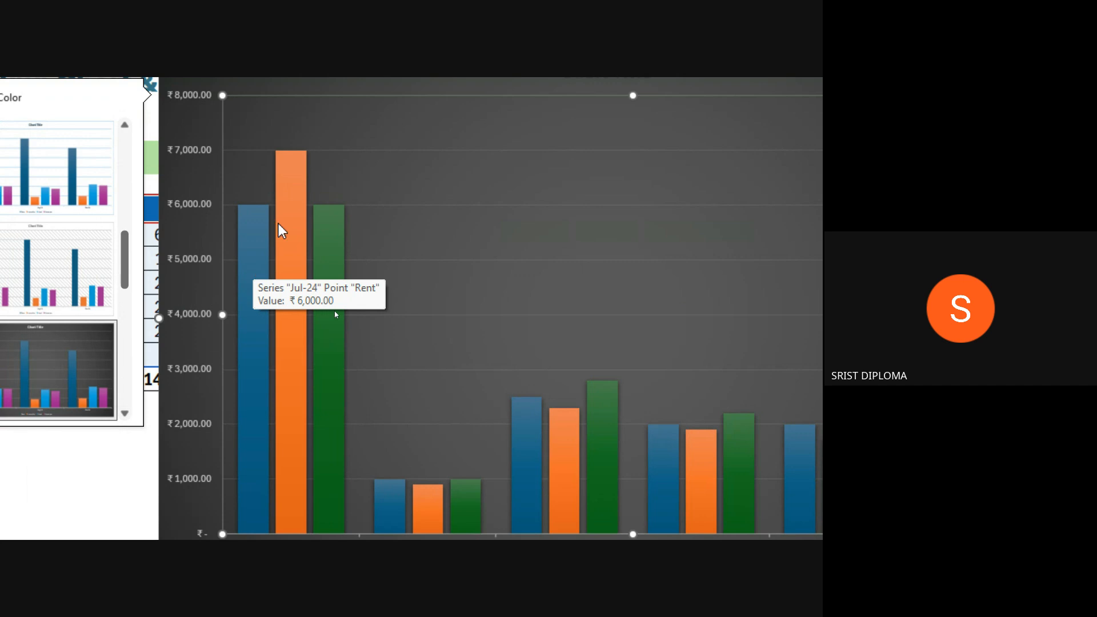
mouse_move(300, 222)
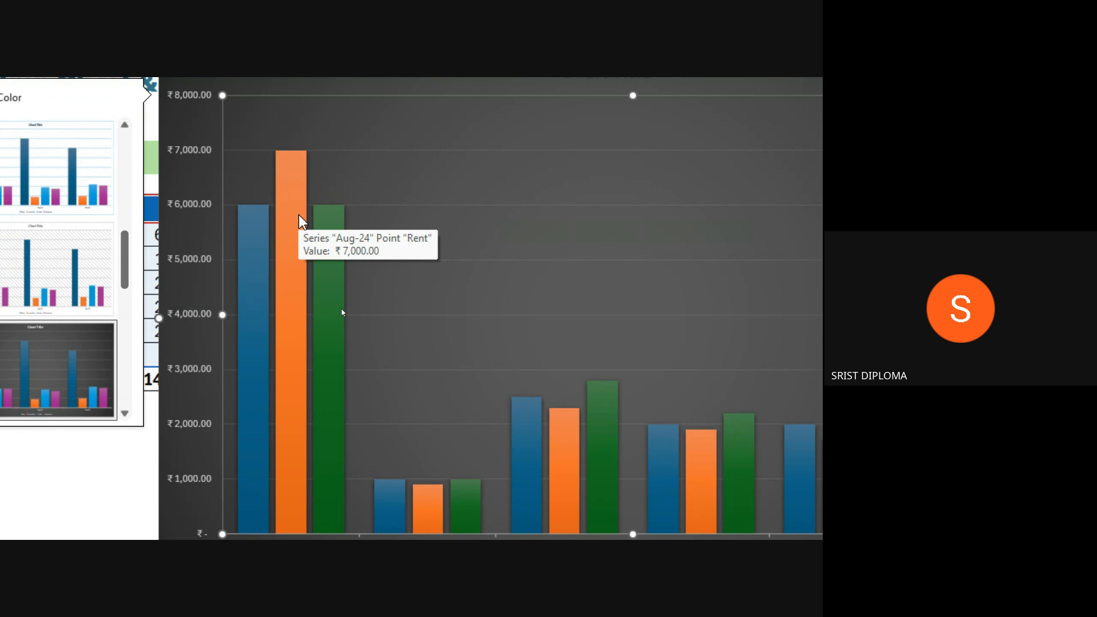
mouse_move(330, 242)
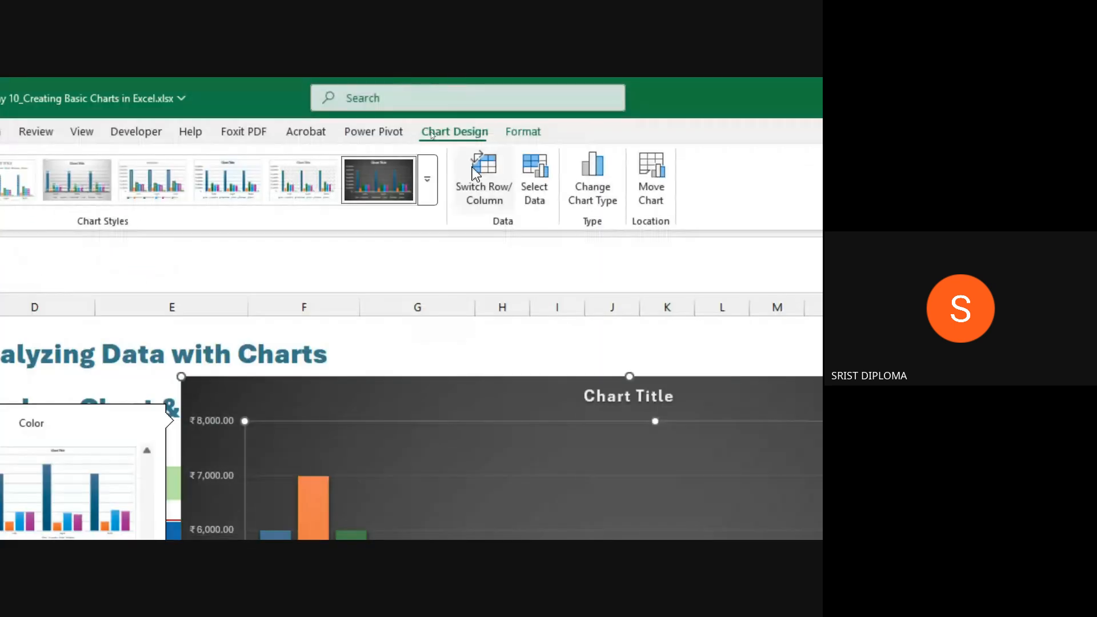
- Switch the chart's rows and columns back so the bills are the series and the months the categories
click(536, 175)
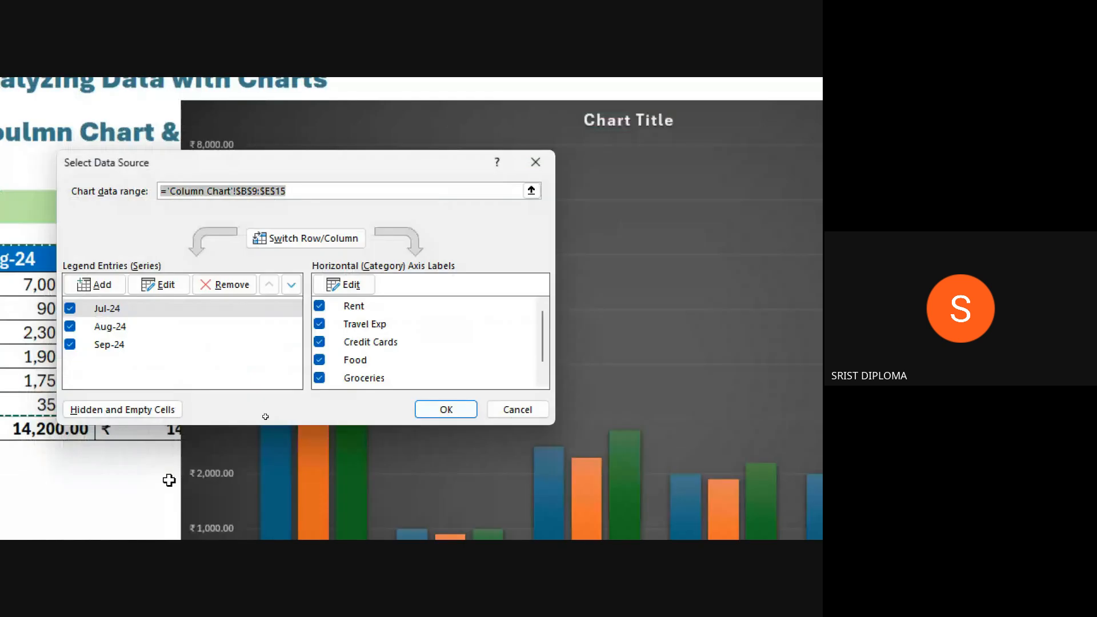
click(290, 237)
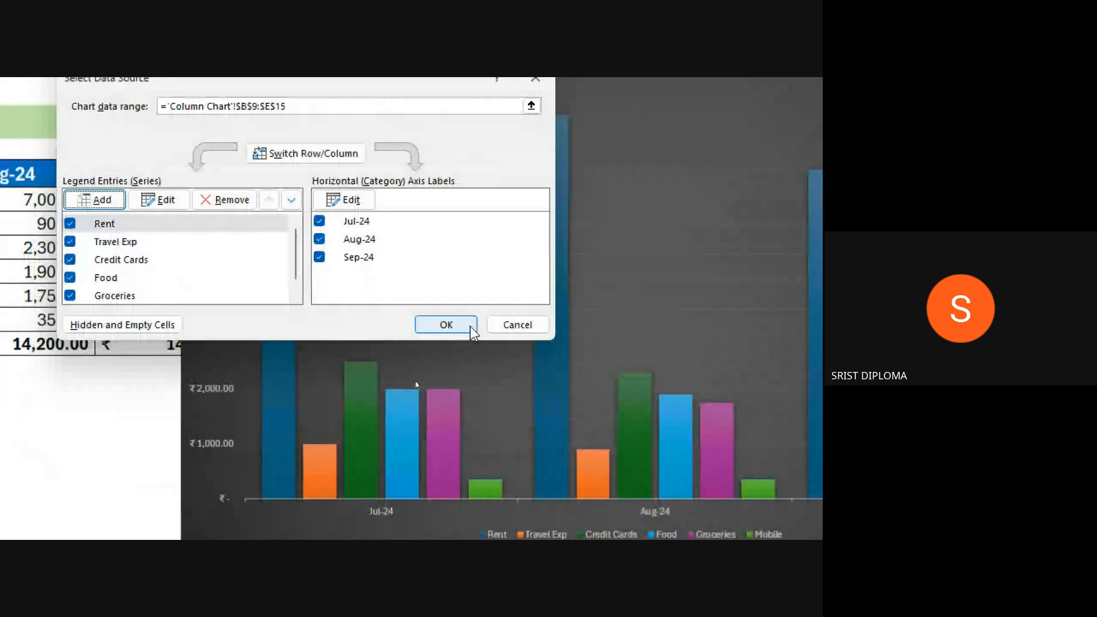
click(462, 324)
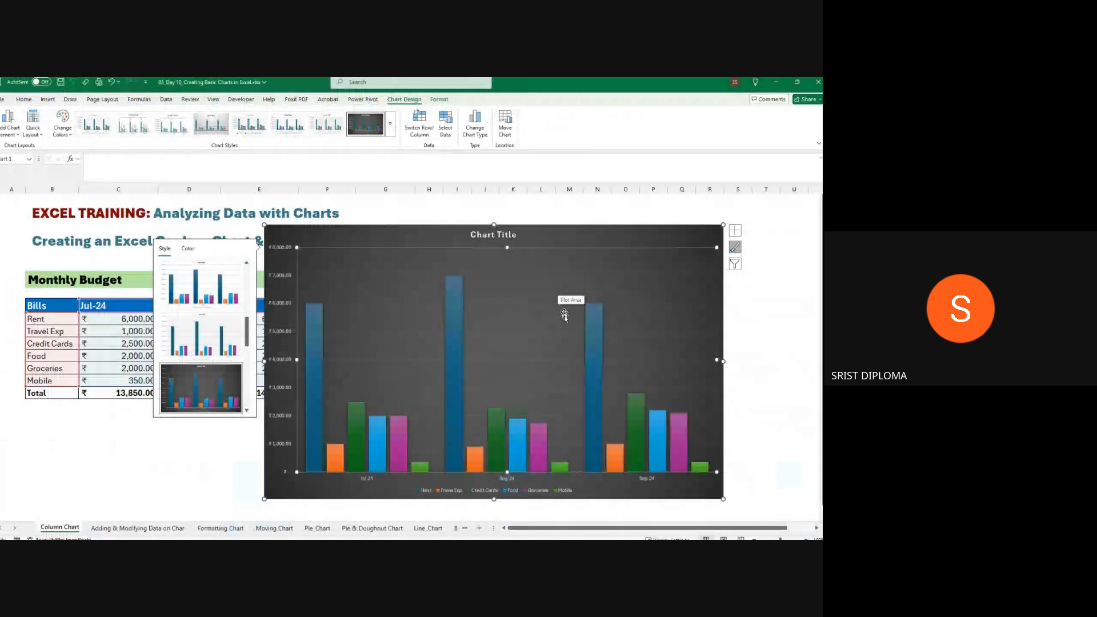
- Move the chart sideways over the monthly budget table and add data labels to its columns
click(730, 232)
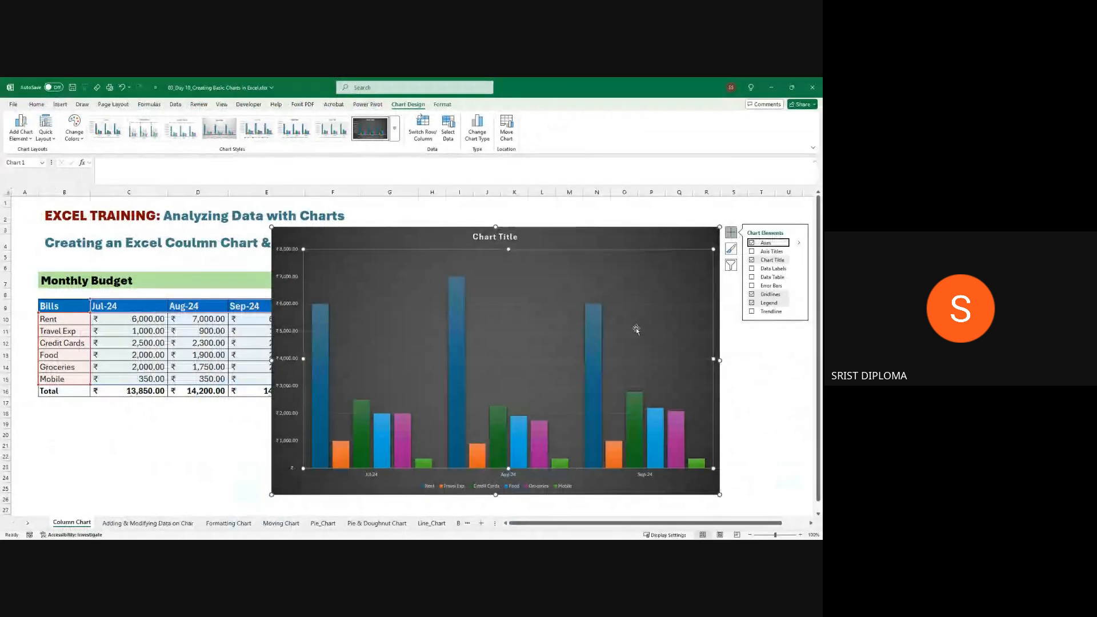
drag(628, 239, 470, 241)
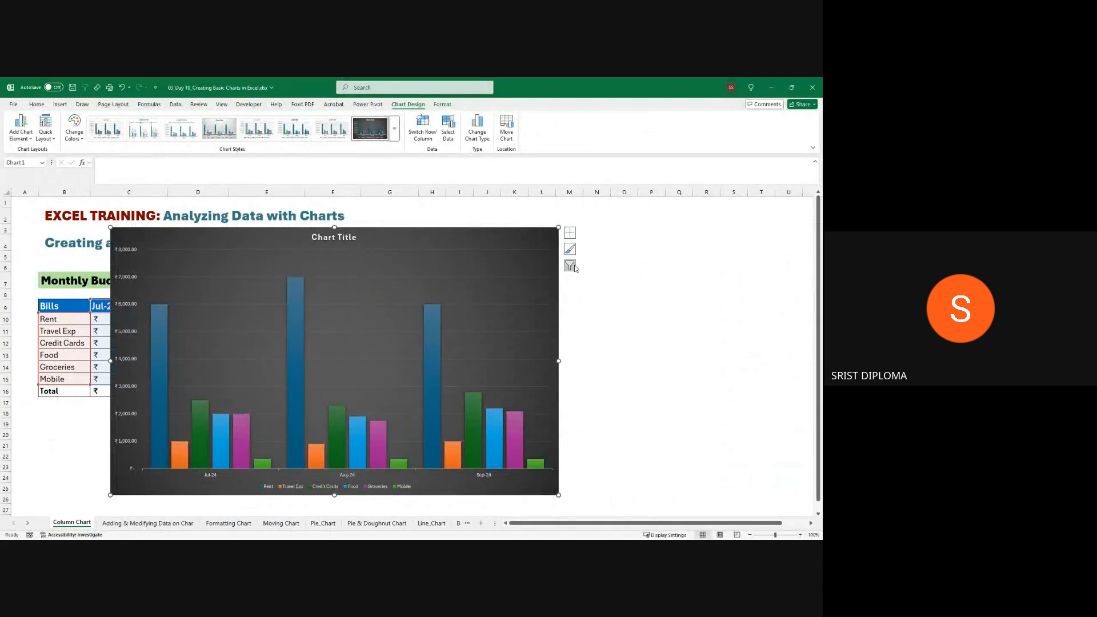
click(569, 232)
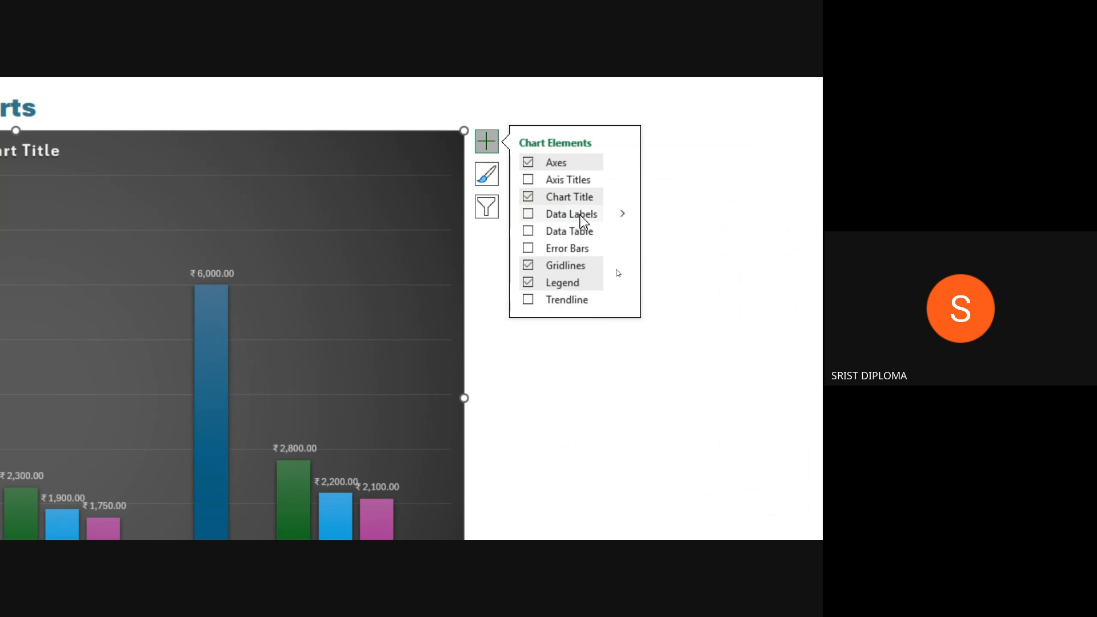
click(528, 215)
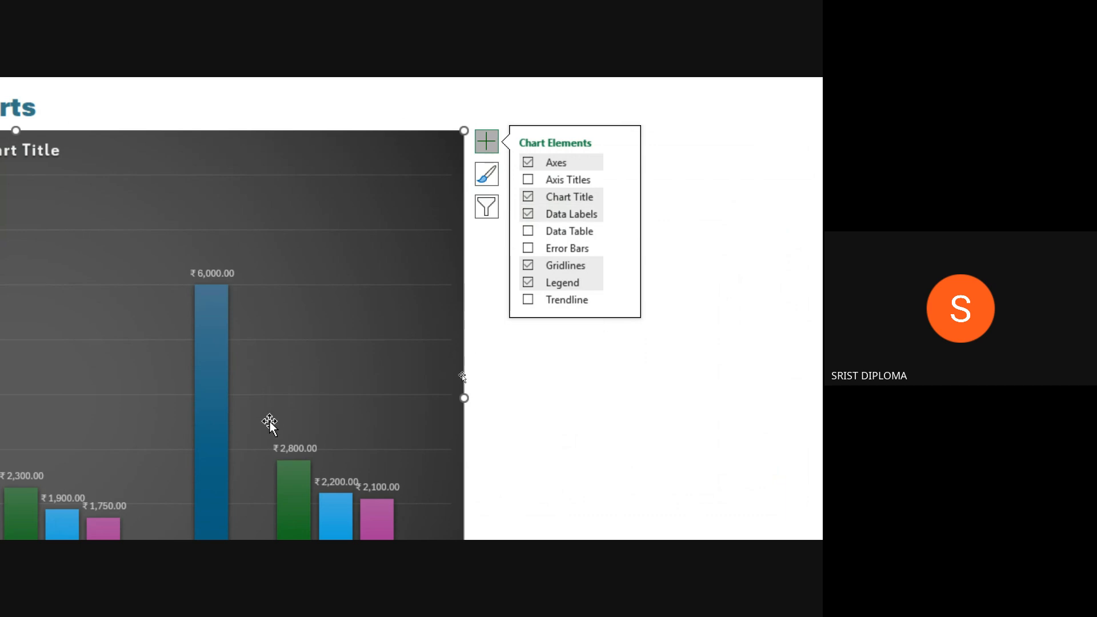
- Look over the data labels on the Aug-24 and Sep-24 columns and try the Center label position
scroll(308, 472, down, 3)
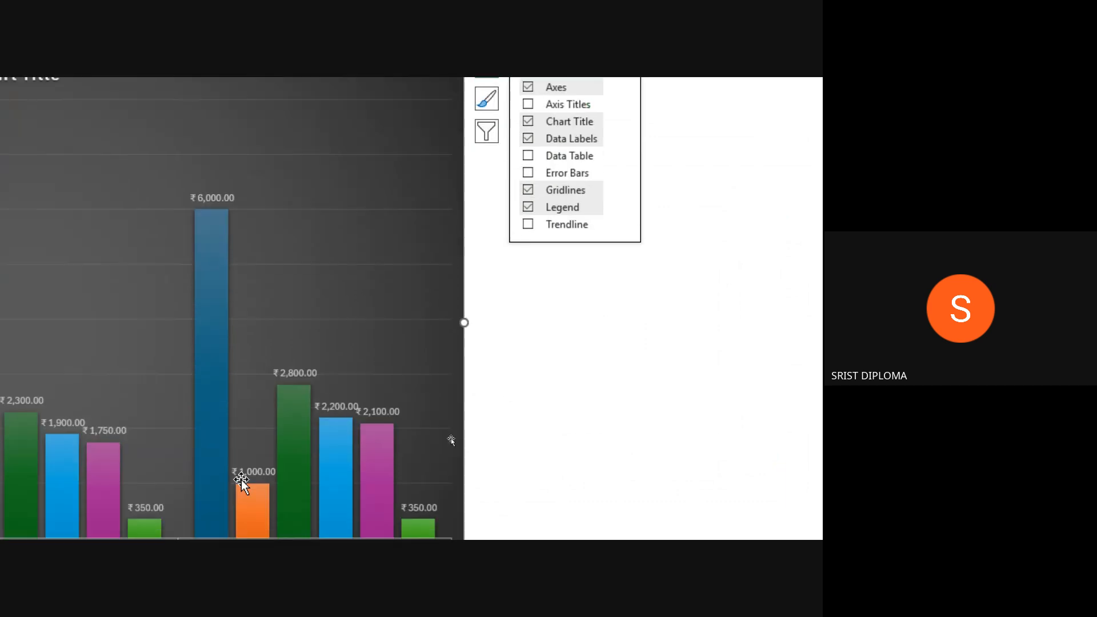
scroll(241, 481, down, 1)
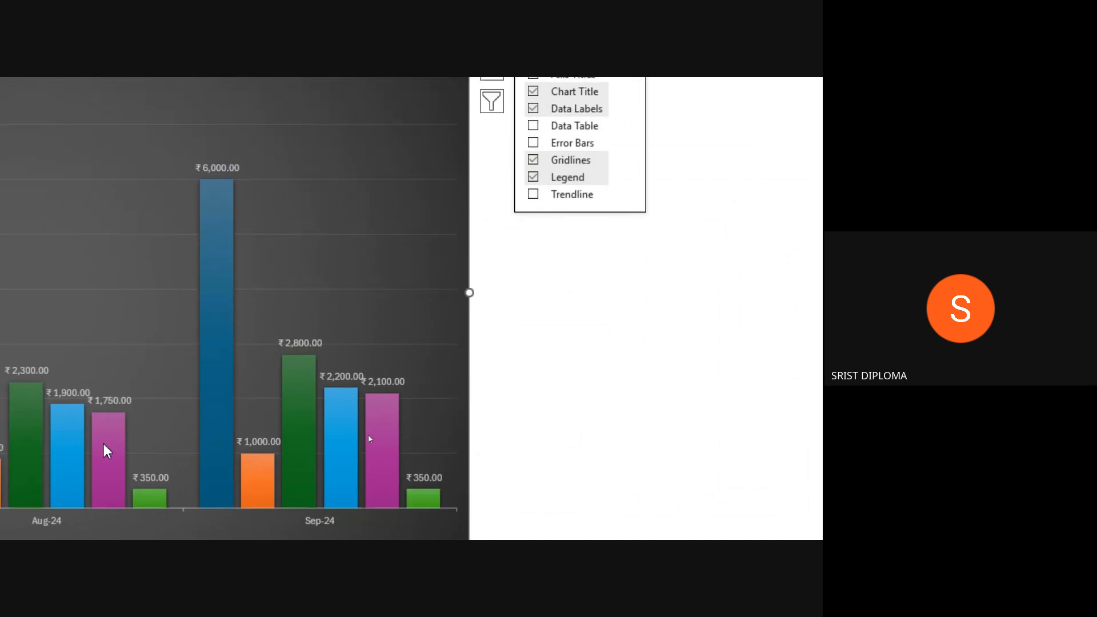
scroll(104, 445, left, 2)
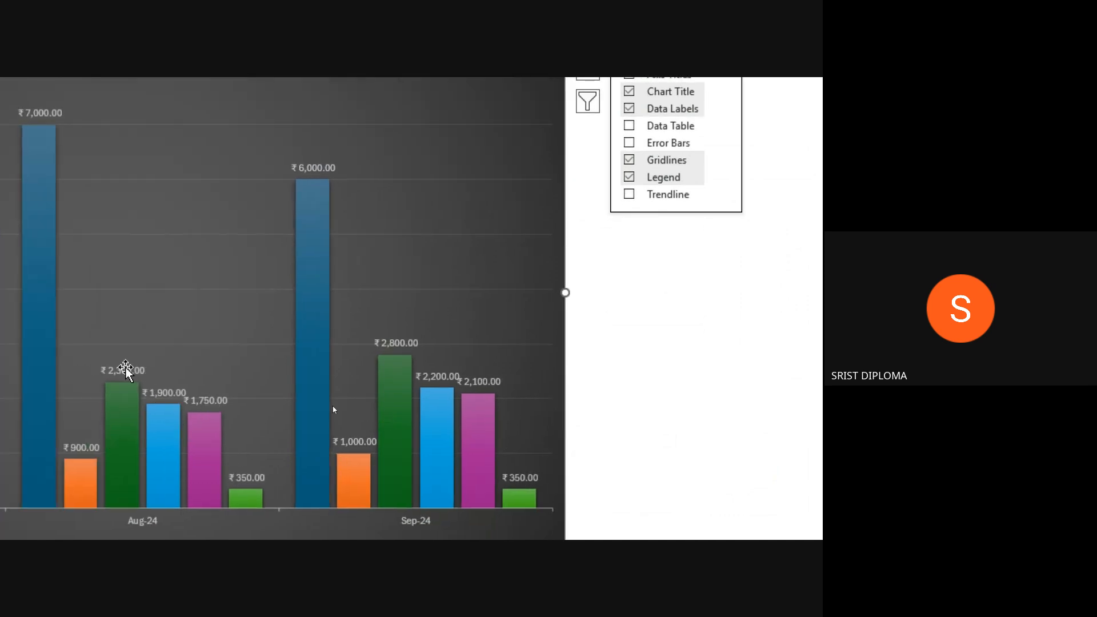
scroll(117, 434, left, 1)
mouse_move(110, 467)
scroll(110, 467, right, 6)
scroll(760, 135, up, 5)
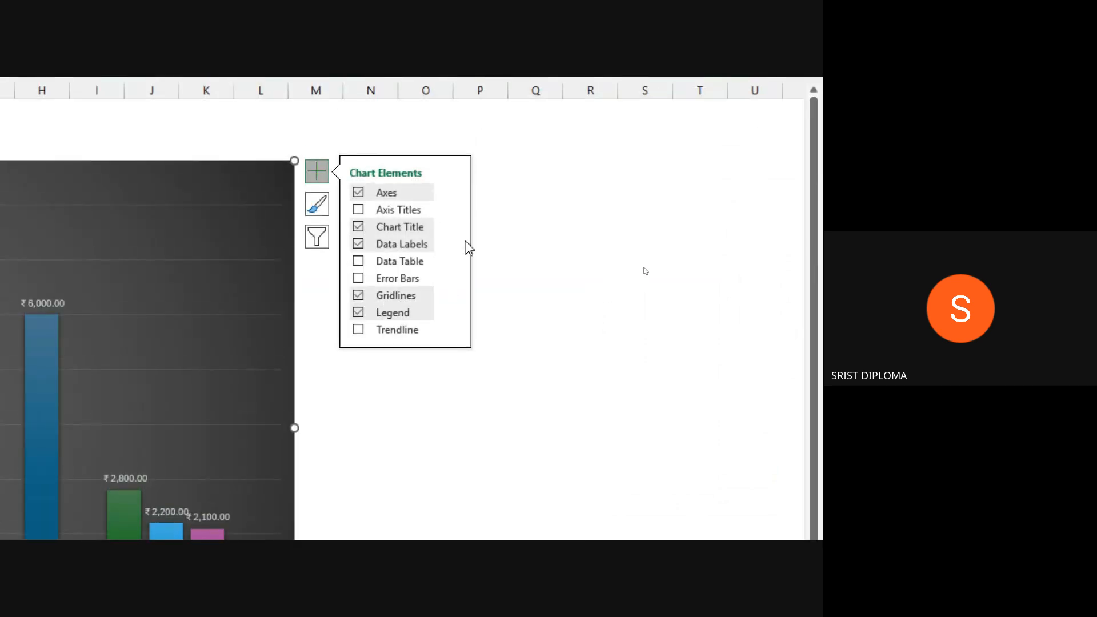
click(454, 244)
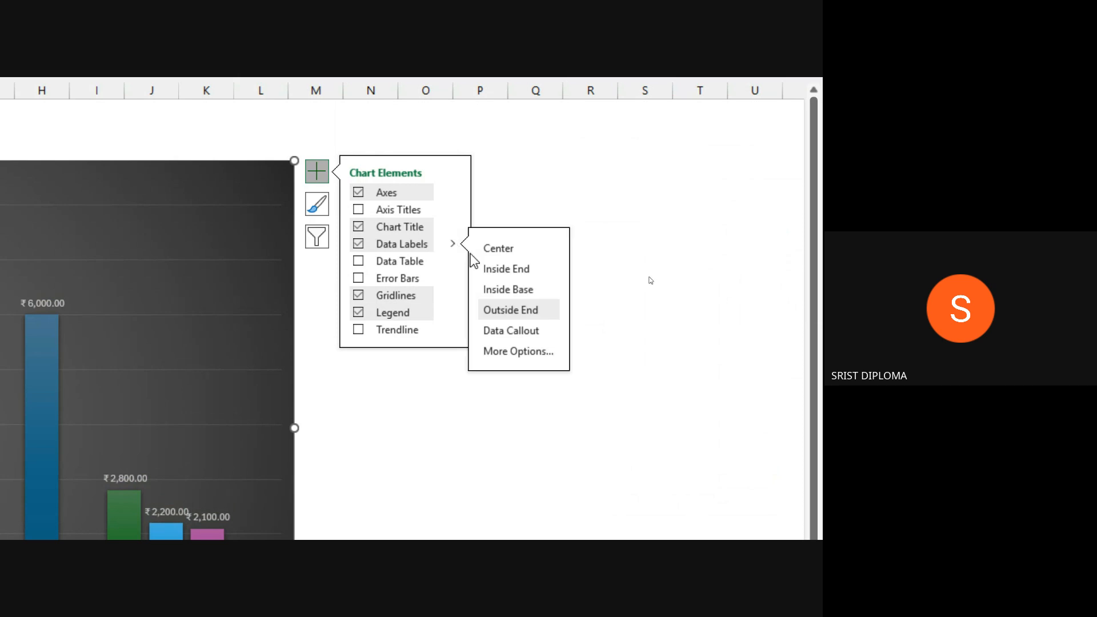
click(516, 249)
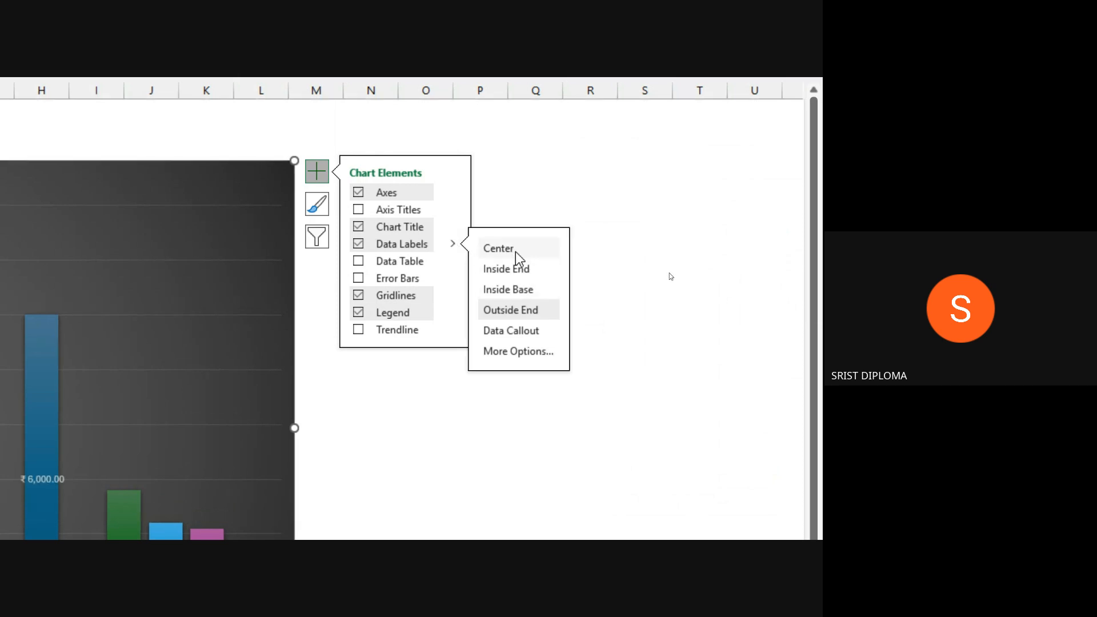
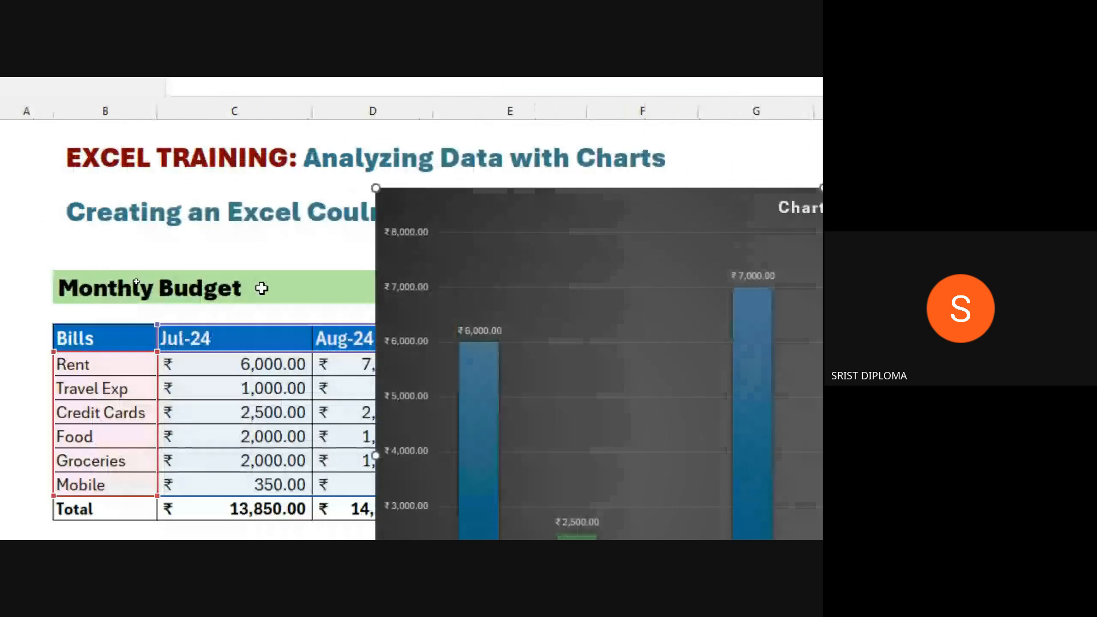
- Append "-2024" to the Monthly Budget heading above the table so it reads "Monthly Budget-2024"
click(114, 292)
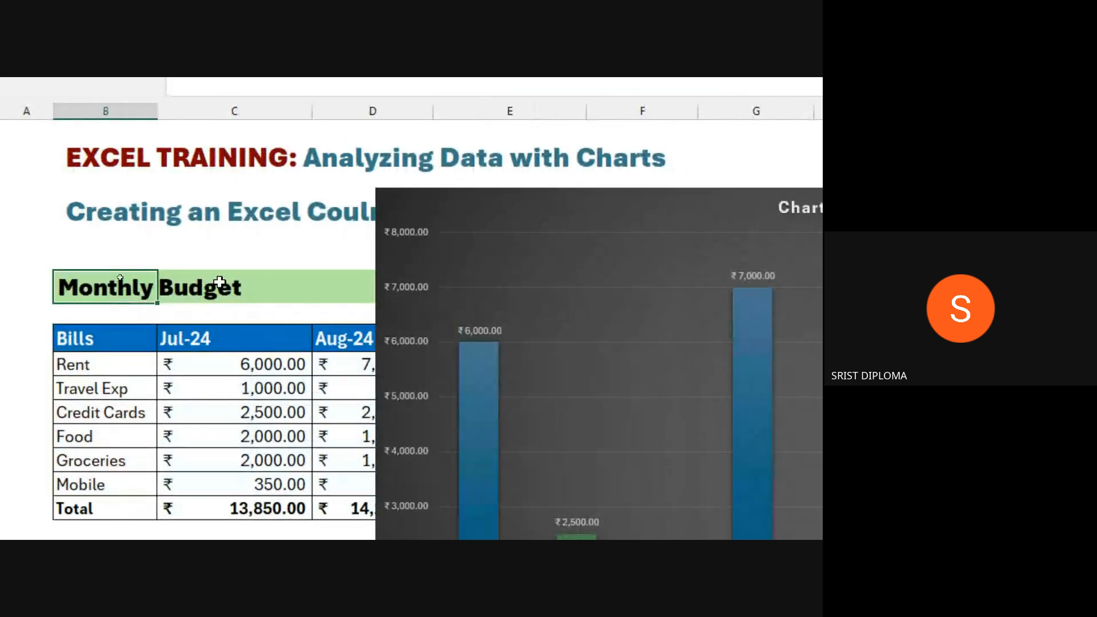
click(287, 148)
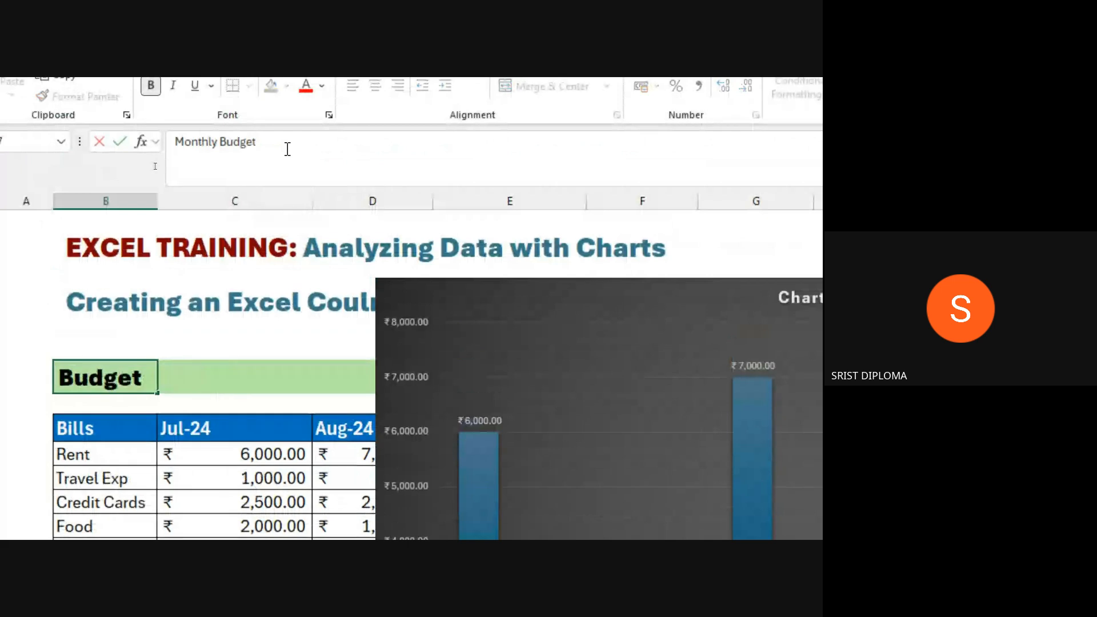
text(-2024)
key(Return)
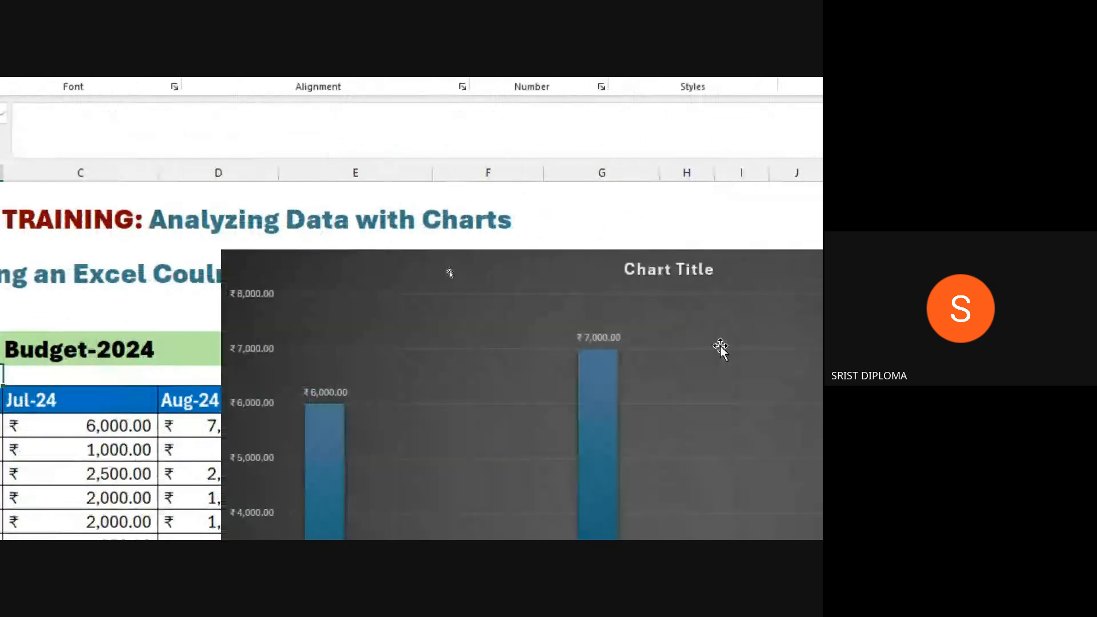
- Replace the chart's placeholder title with "Monthly Budger-2024"
click(677, 269)
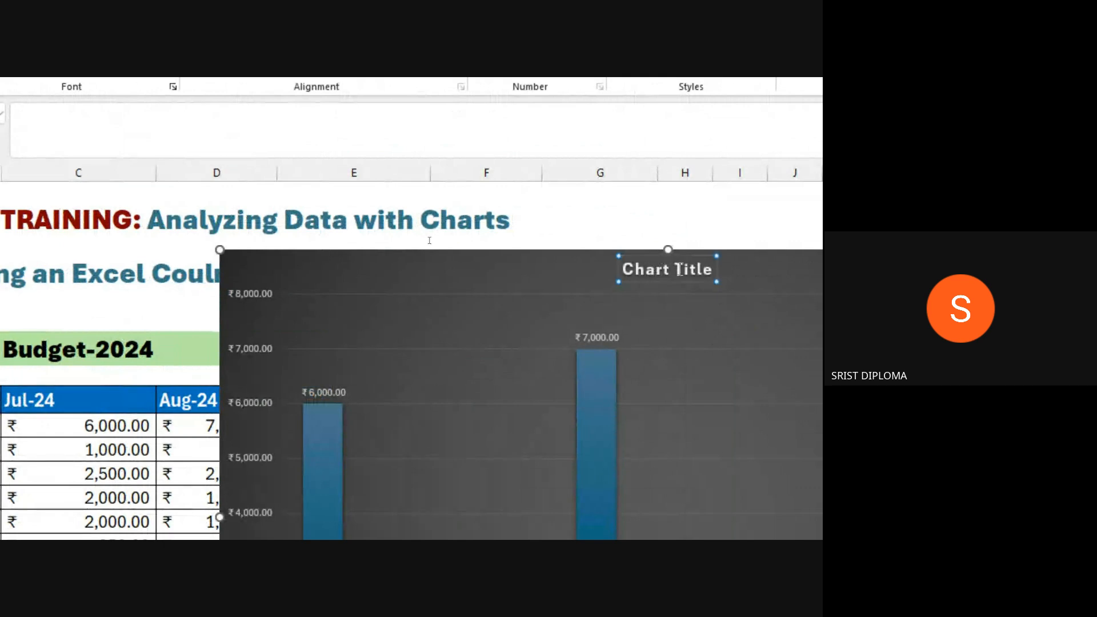
double_click(679, 269)
triple_click(679, 270)
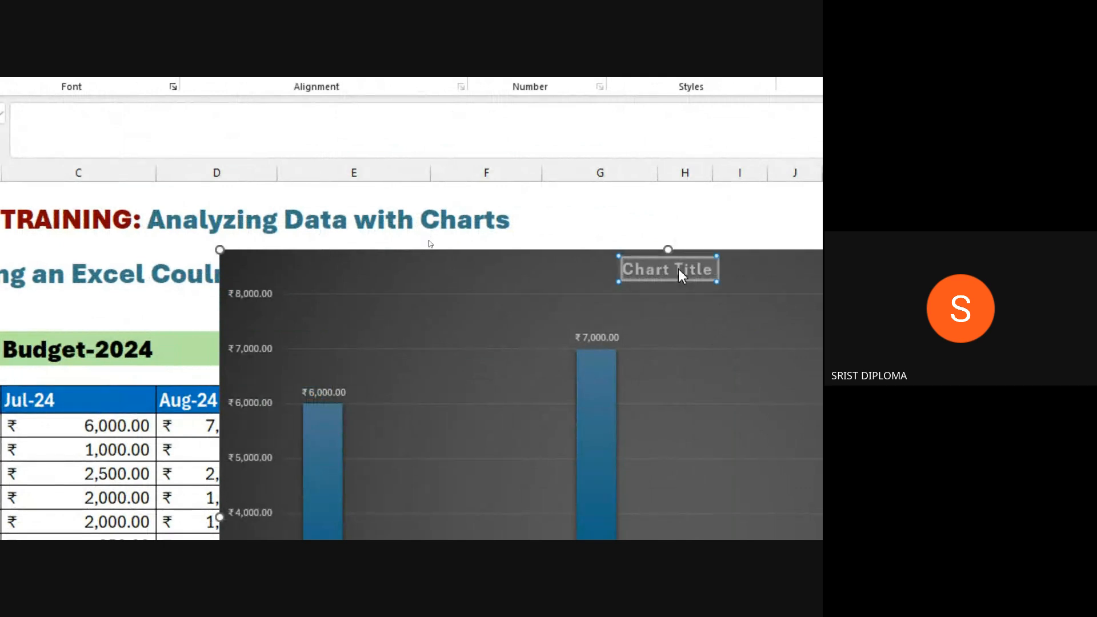
text(MOn)
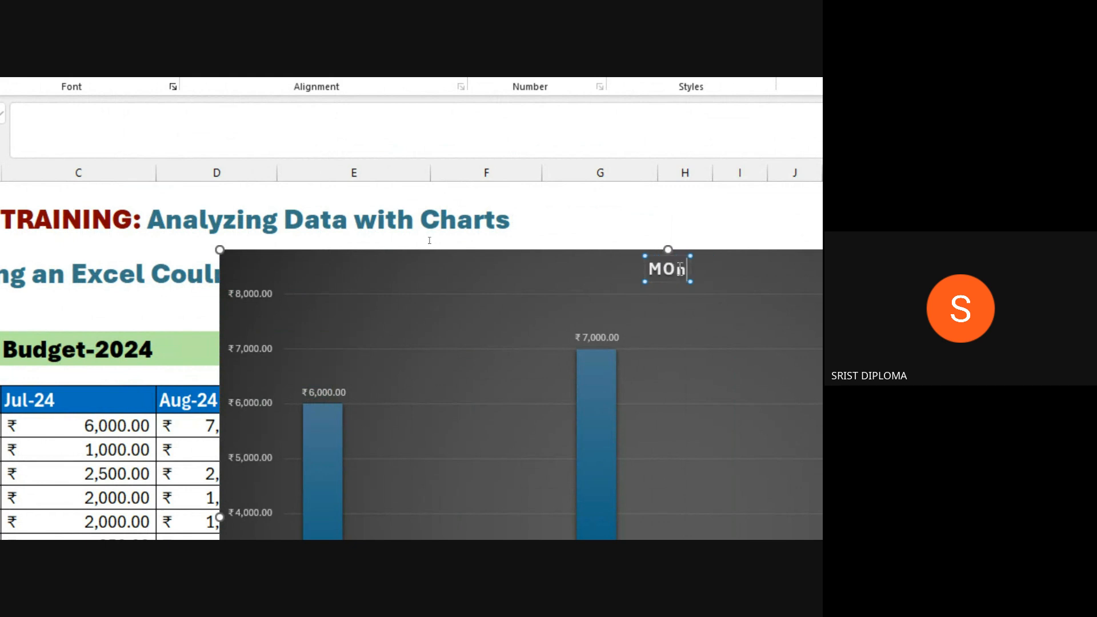
key(BackSpace)
key(BackSpace)
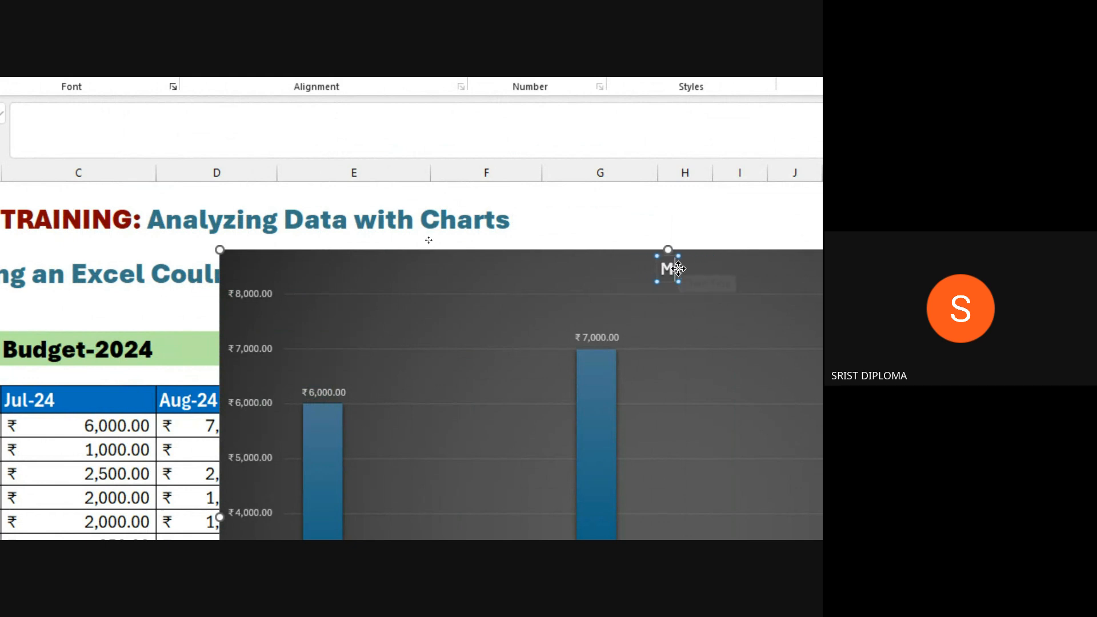
text(onthly)
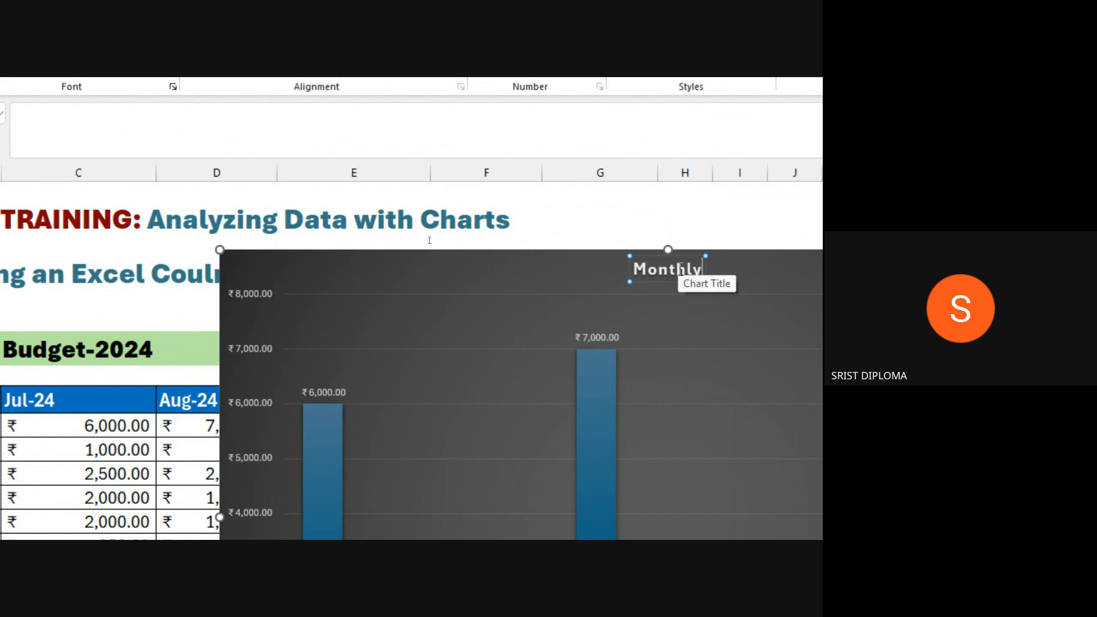
text( Budger)
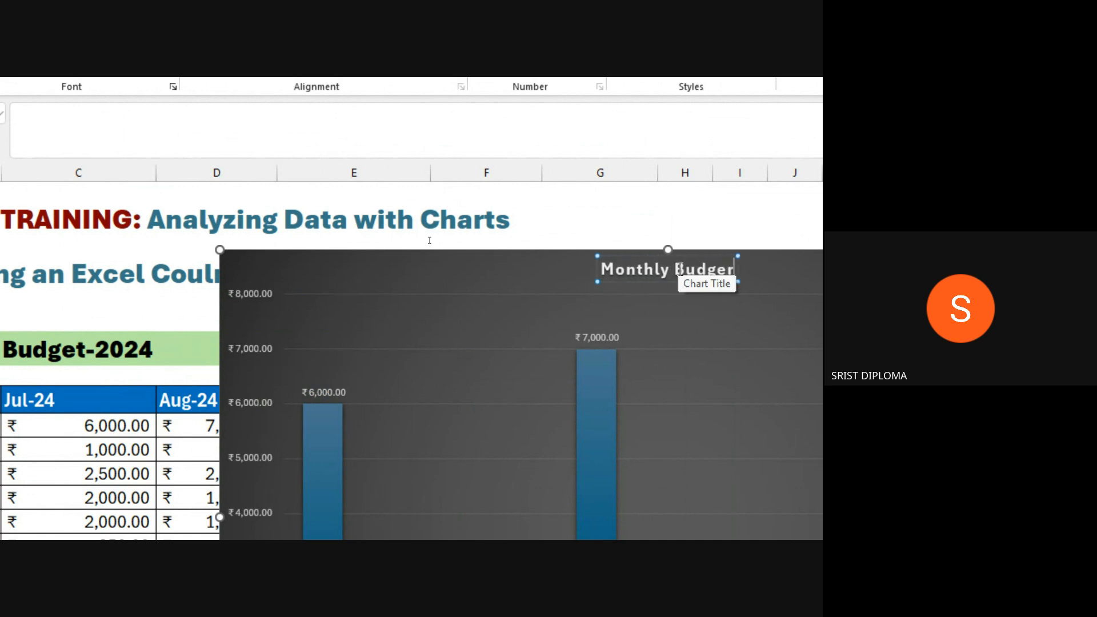
text(-2024)
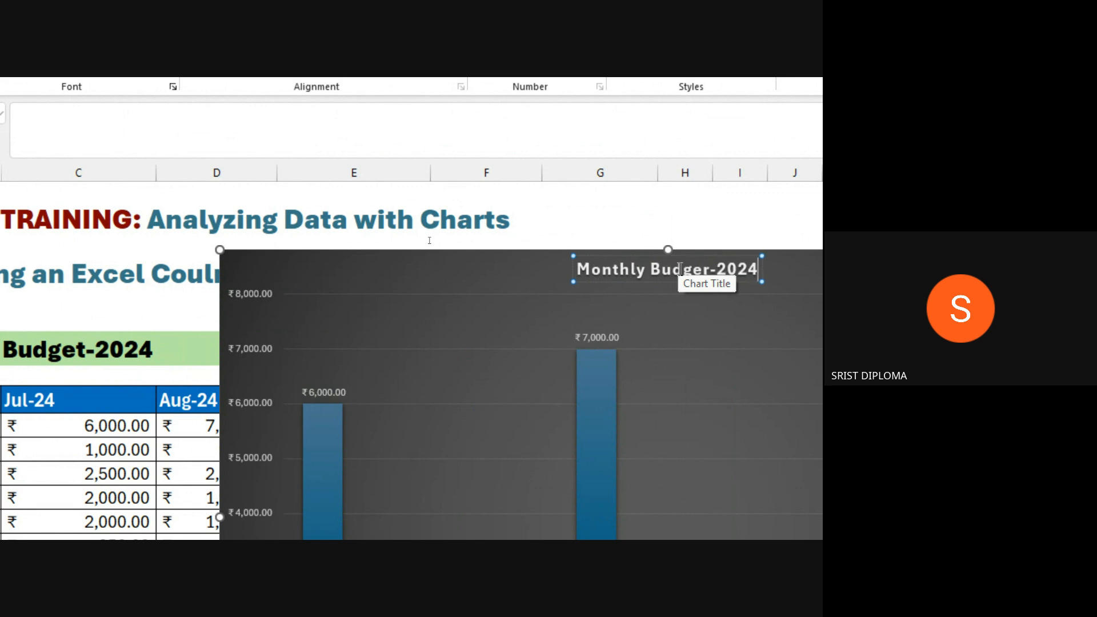
key(Return)
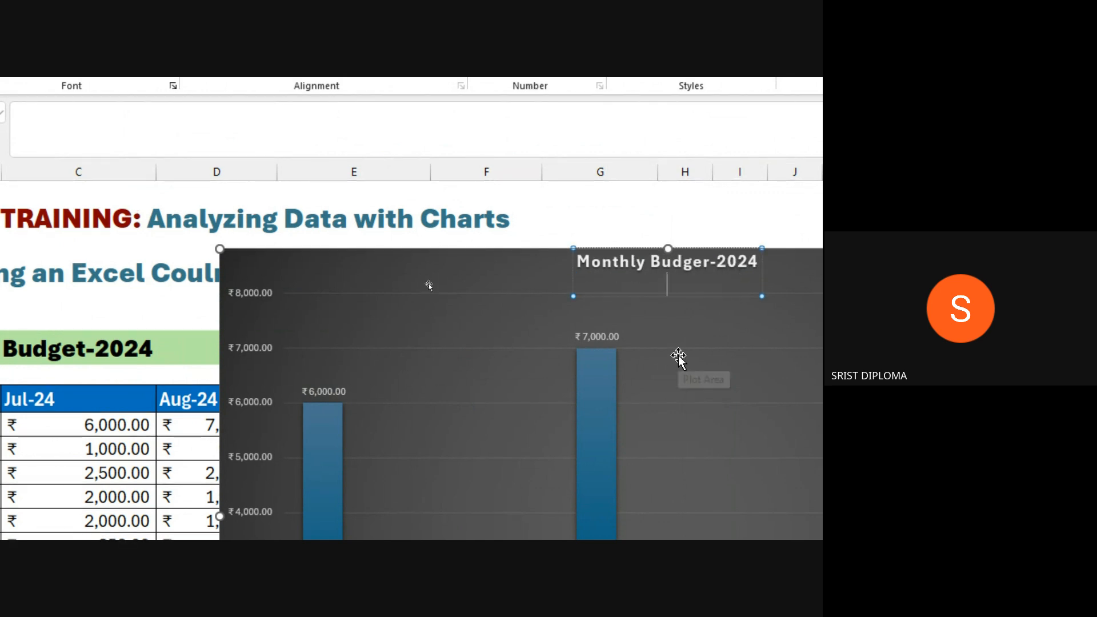
key(BackSpace)
click(698, 276)
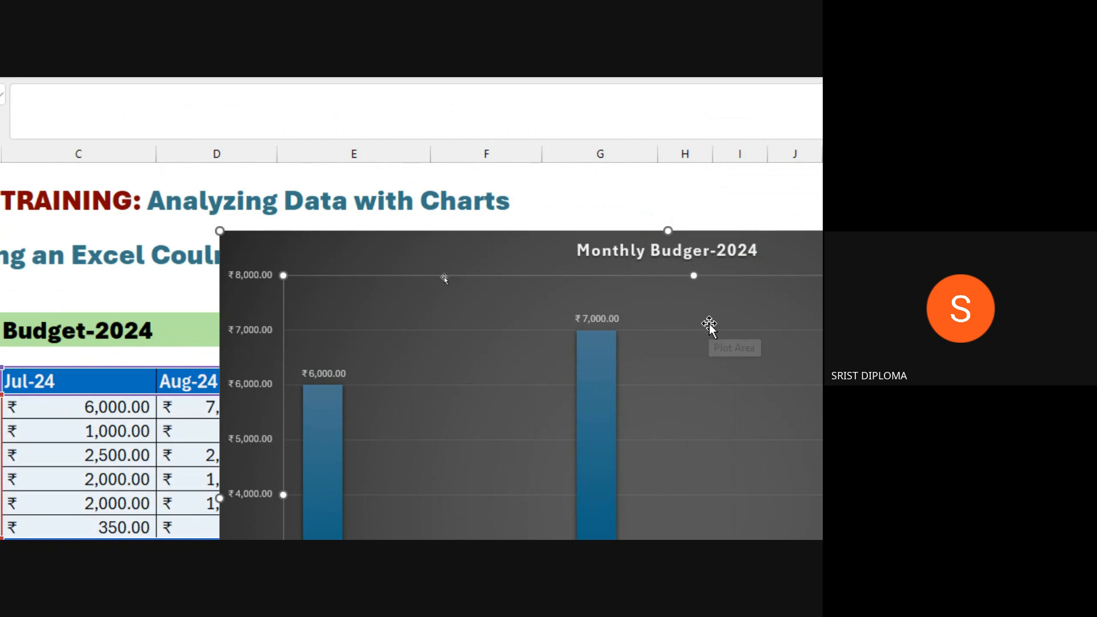
- Change the heading above the bills table in cell B7 to "2024 Monthly Budget"
double_click(59, 331)
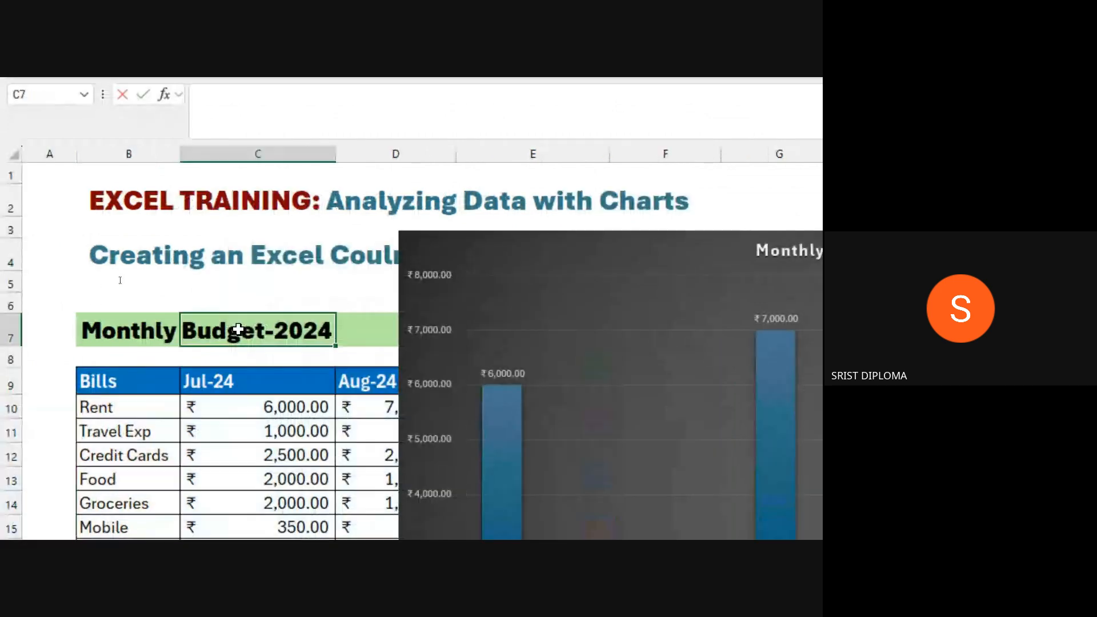
double_click(106, 330)
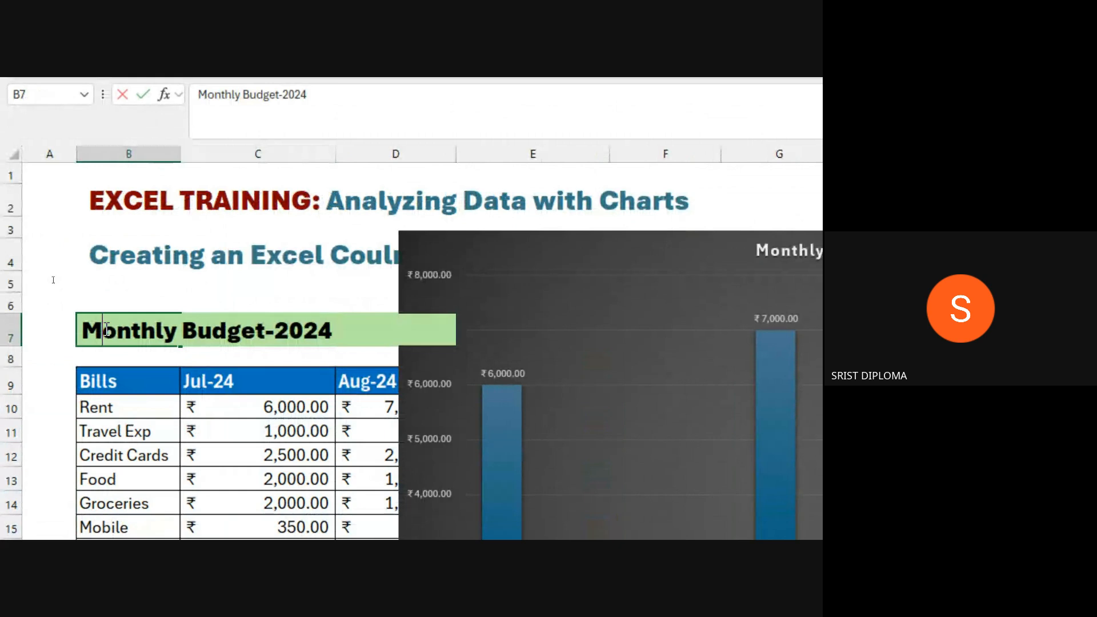
text(2024)
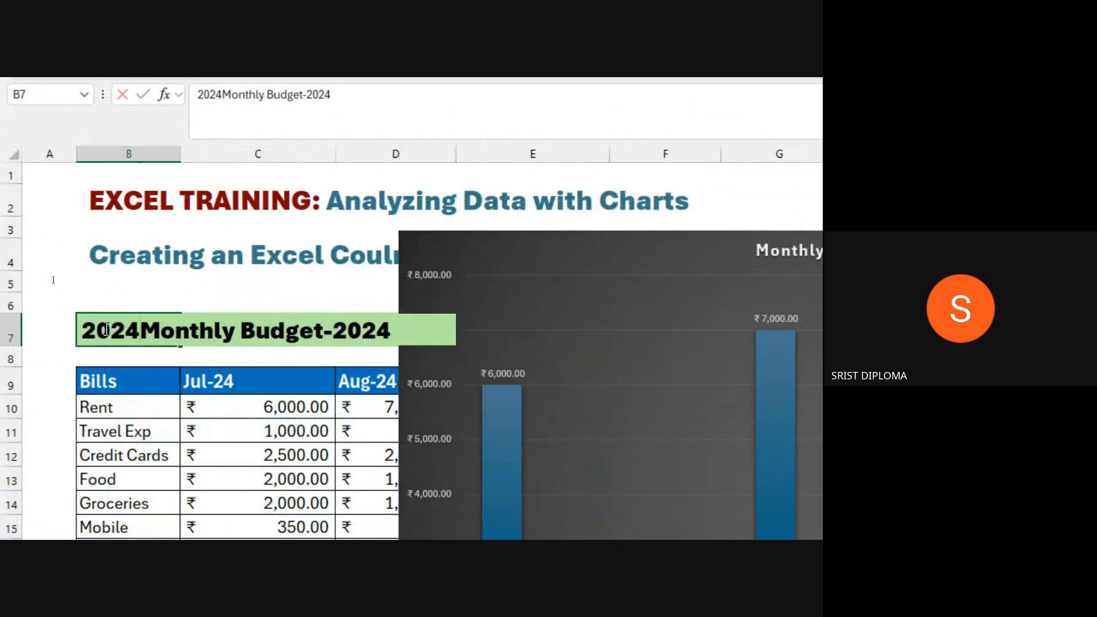
key(End)
key(BackSpace)
key(BackSpace)
key(BackSpace)
key(BackSpace)
key(BackSpace)
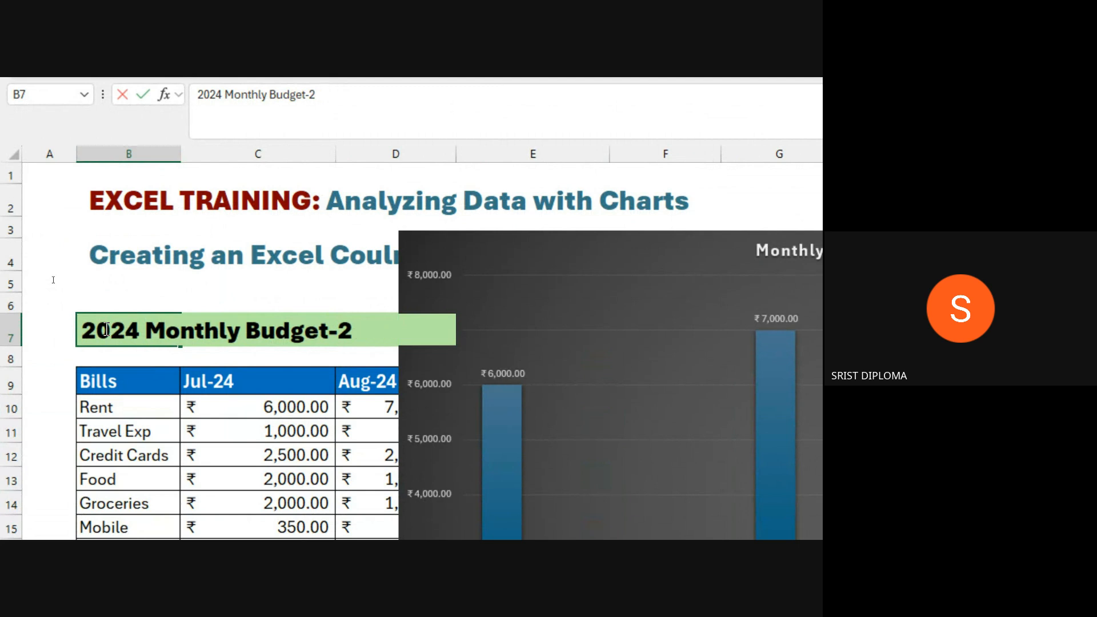
key(Return)
- Clear the chart title text and try to link it to the heading in cell B7, starting with "="
scroll(472, 294, right, 4)
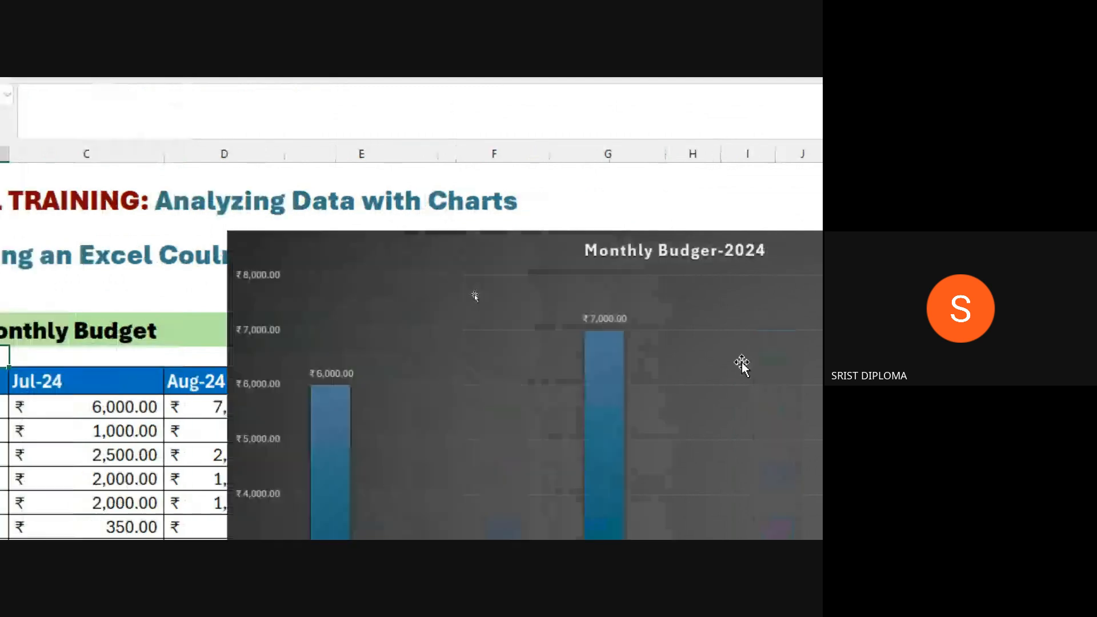
click(577, 255)
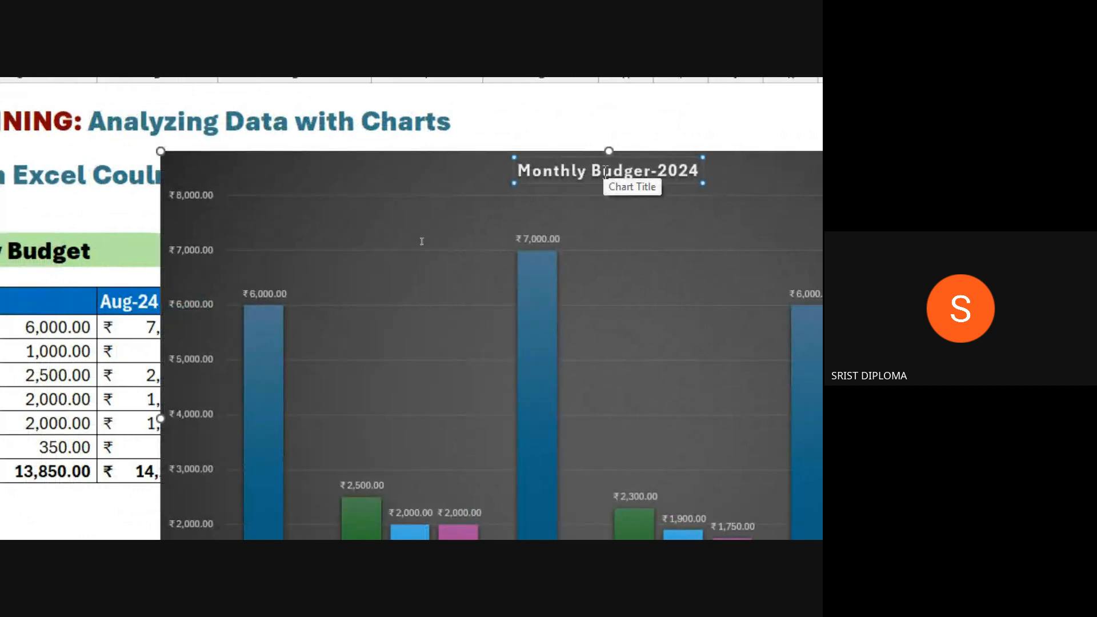
triple_click(615, 174)
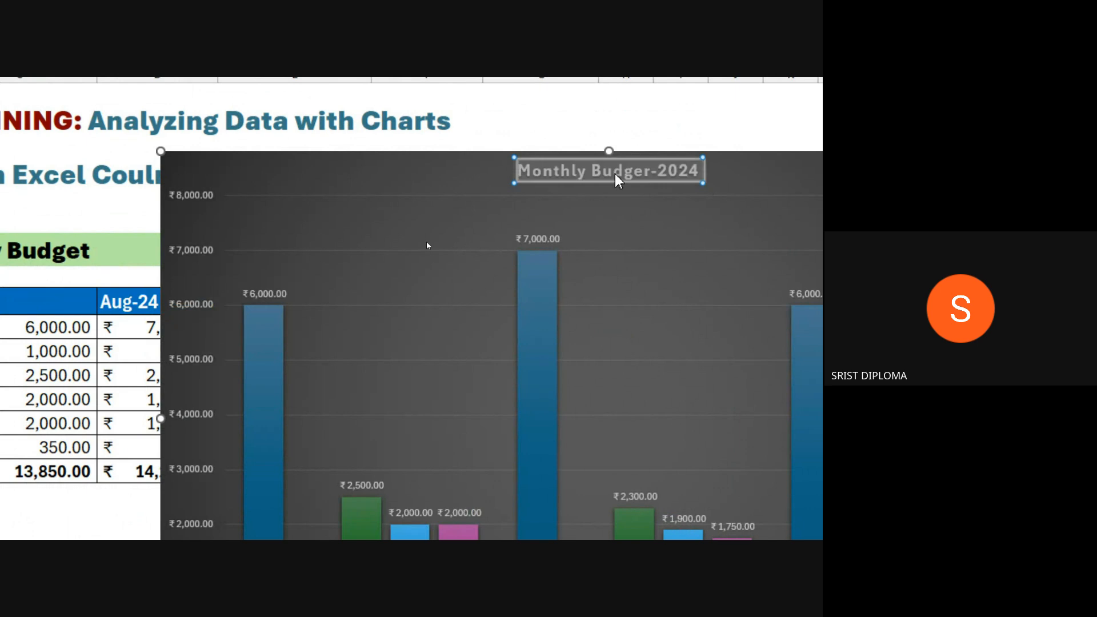
key(BackSpace)
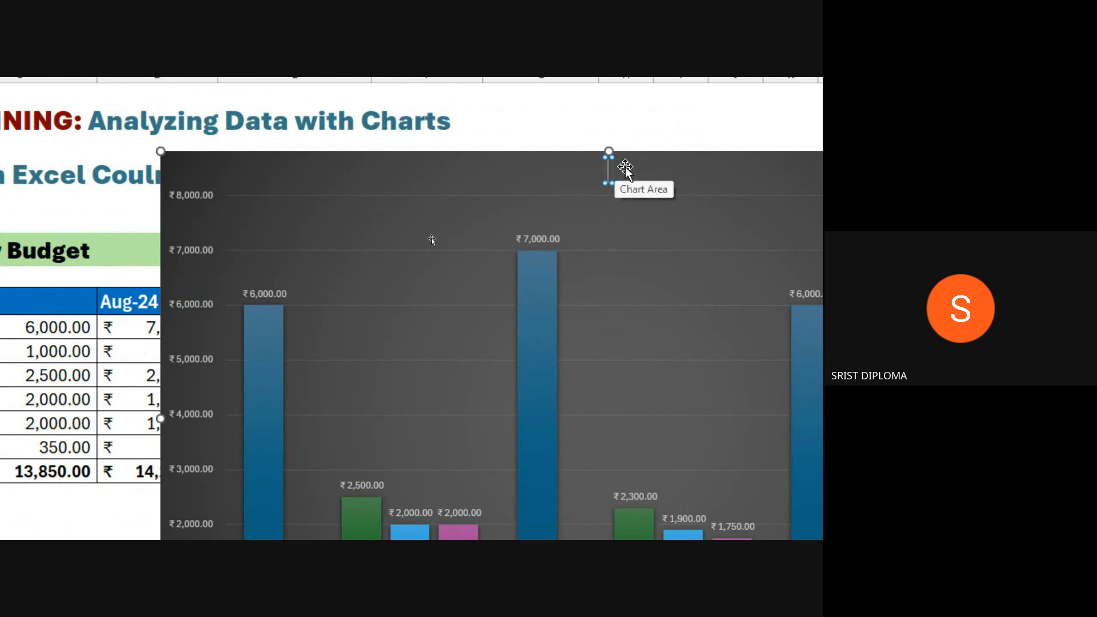
text(=)
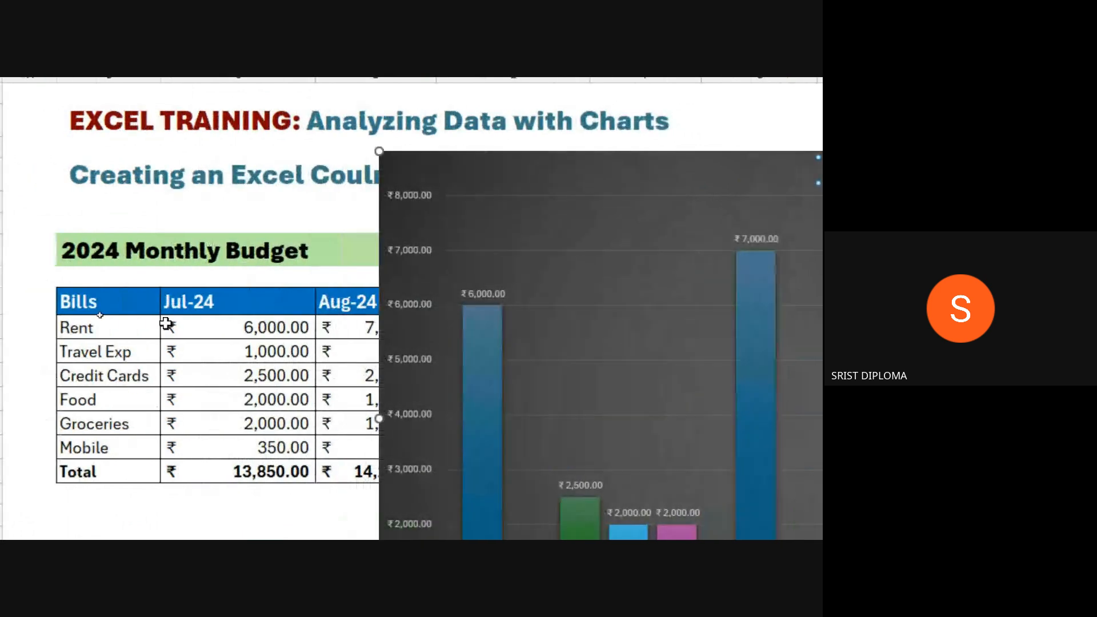
click(103, 251)
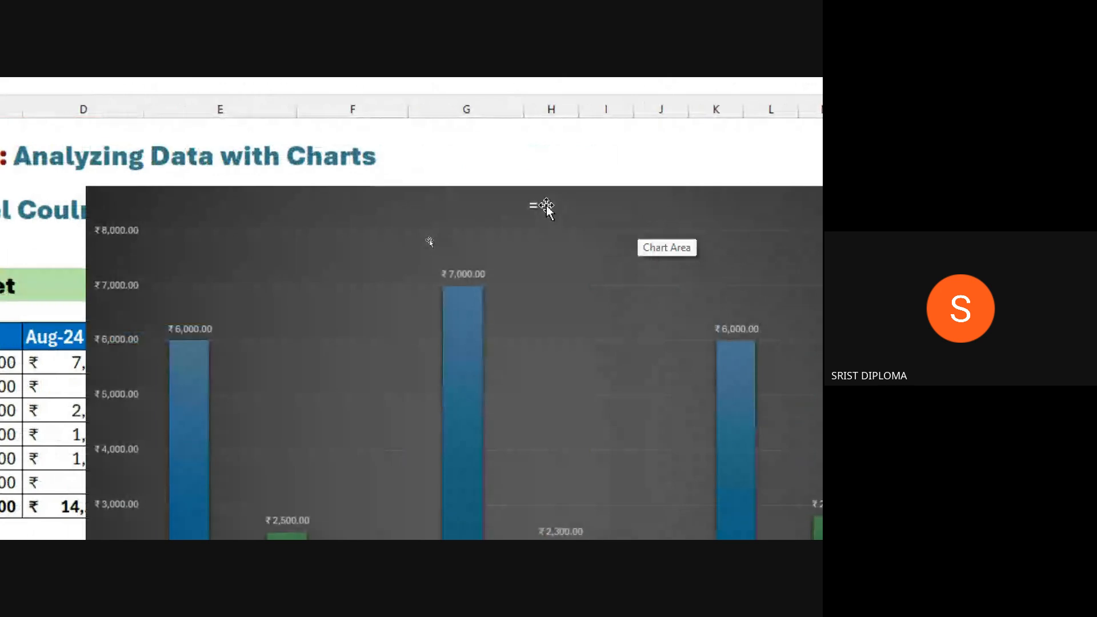
- Reselect the chart title containing "=" and try again to pick the heading cell B7 as its source
click(785, 204)
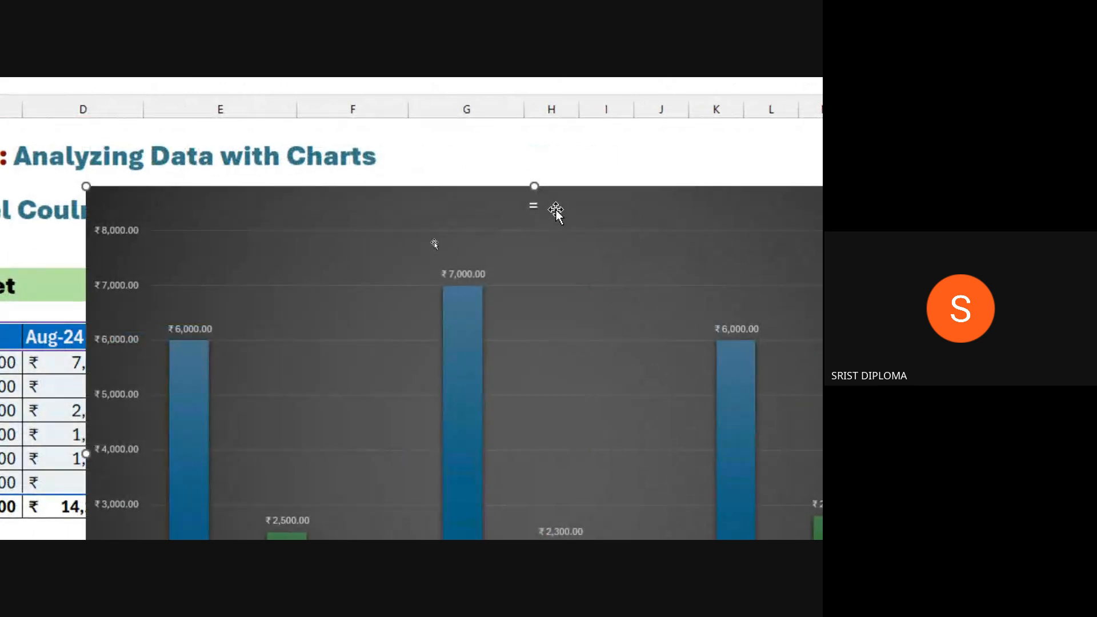
click(541, 207)
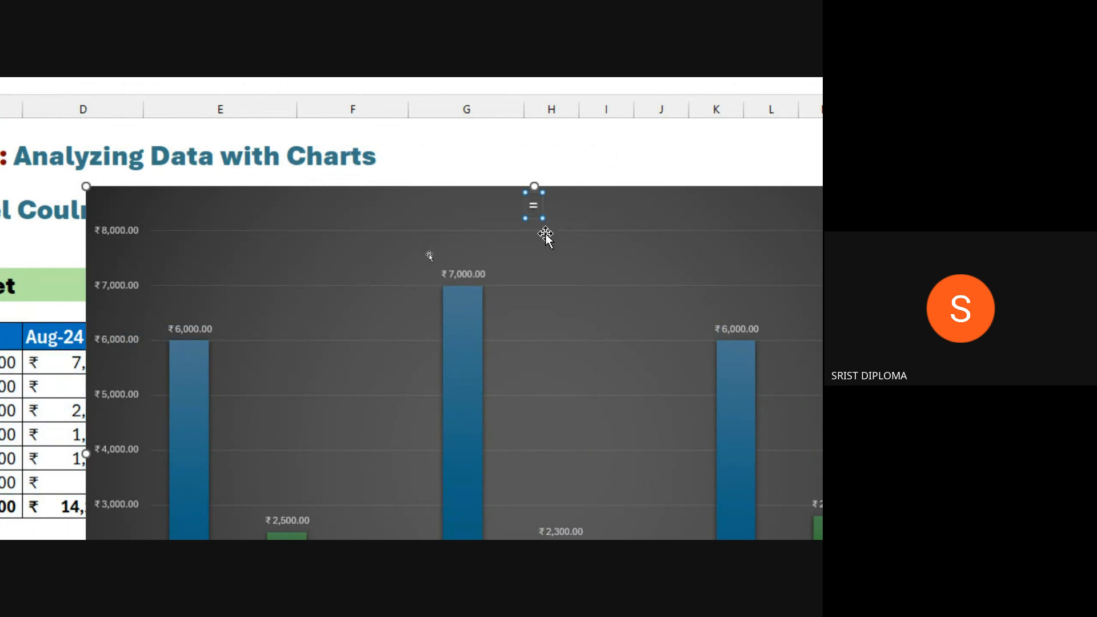
scroll(184, 343, left, 3)
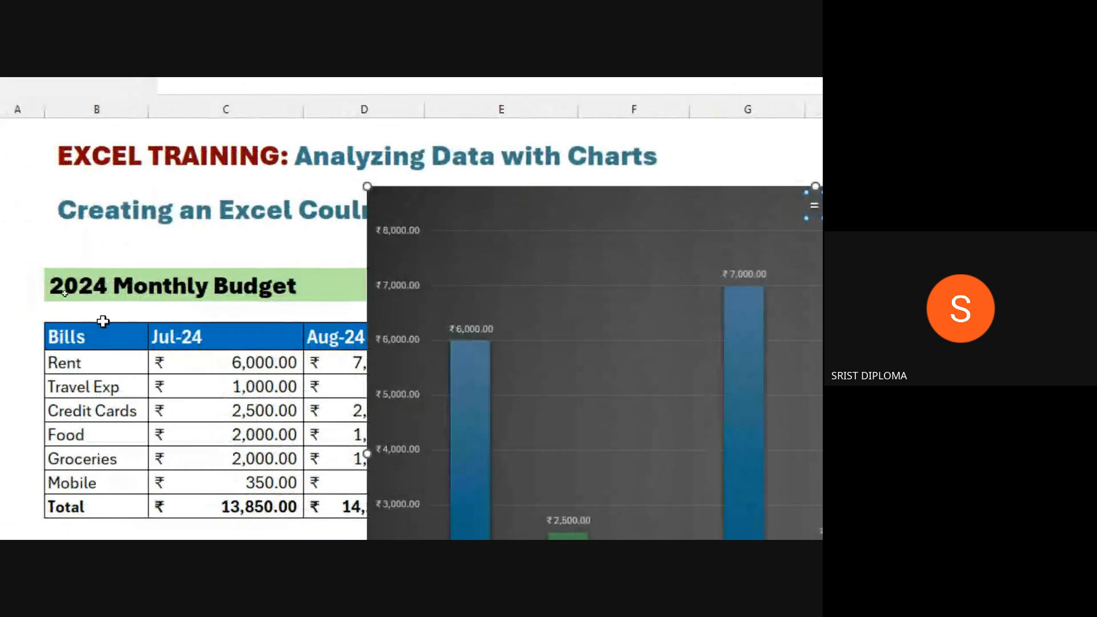
click(98, 286)
scroll(436, 271, right, 3)
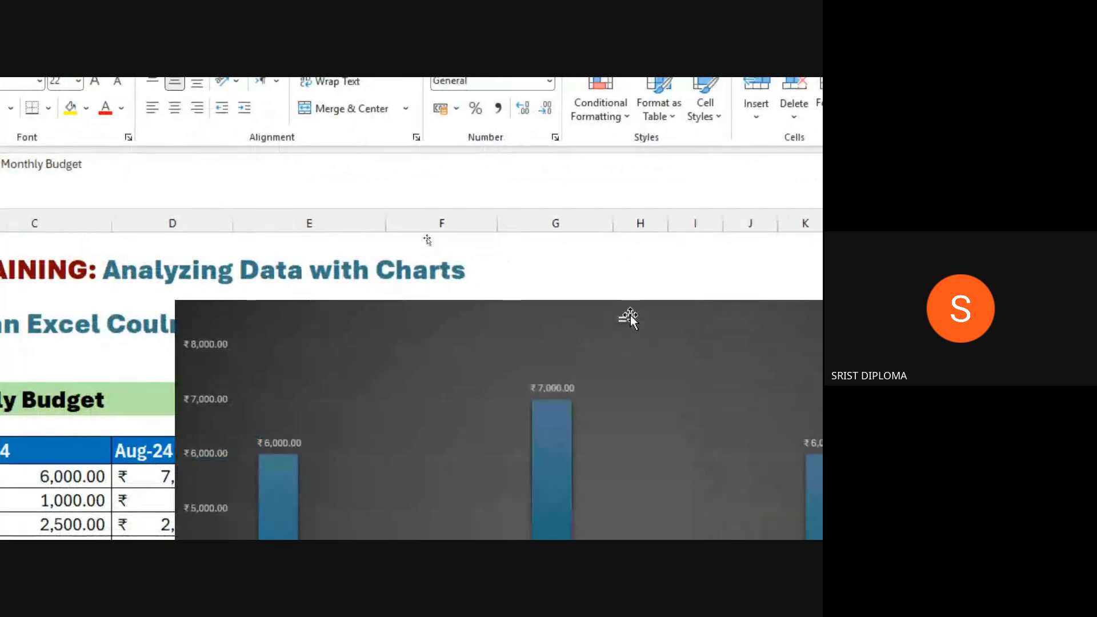
- Try to enter the reference =B7 directly in the chart title, remove it, and pick the heading cell instead
click(624, 318)
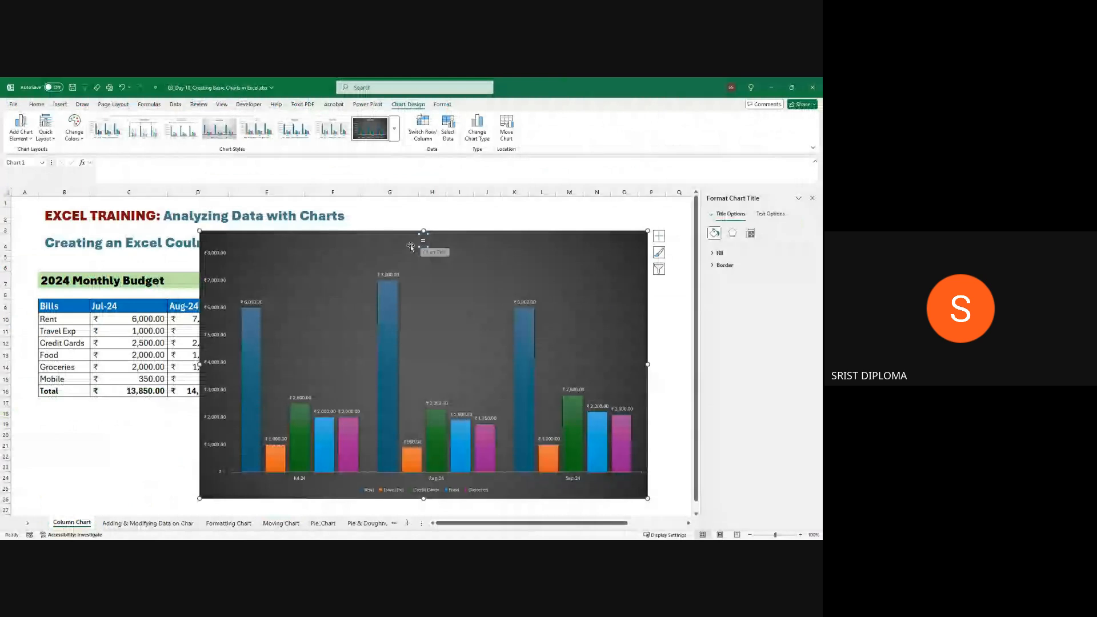
text(=)
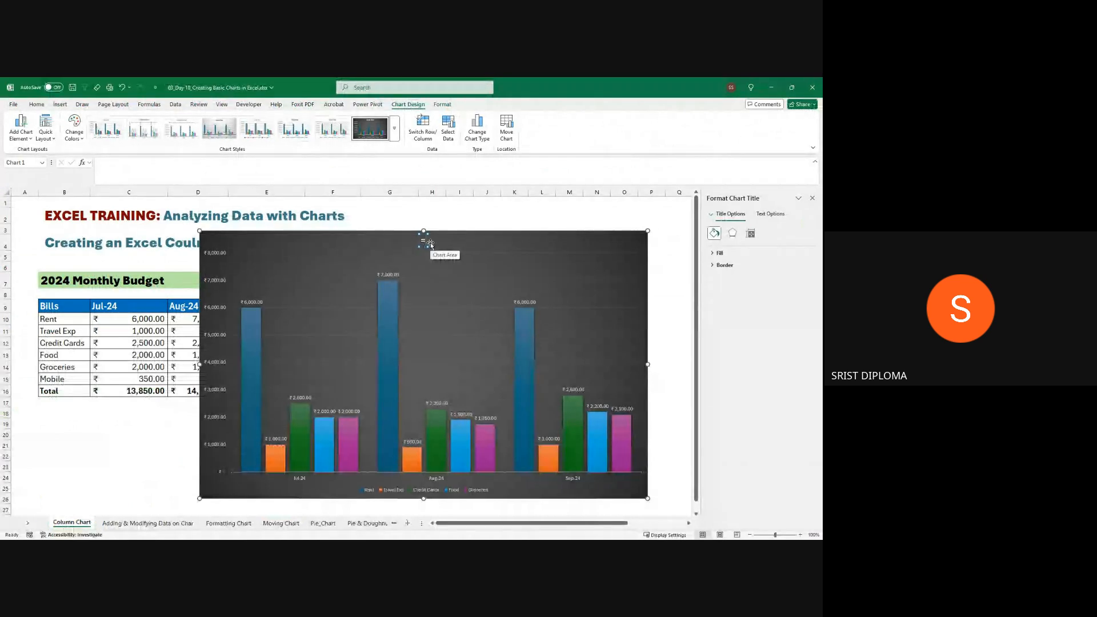
text(B7)
key(Return)
key(BackSpace)
key(BackSpace)
click(62, 283)
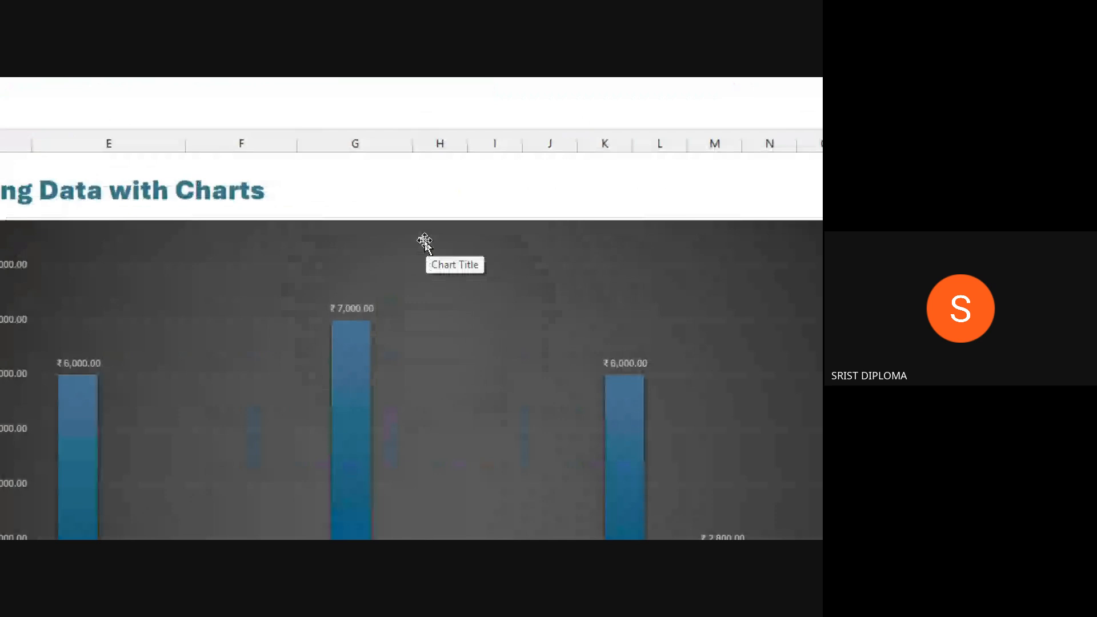
- Select the chart title once more and try to start a cell reference in it with "="
click(424, 240)
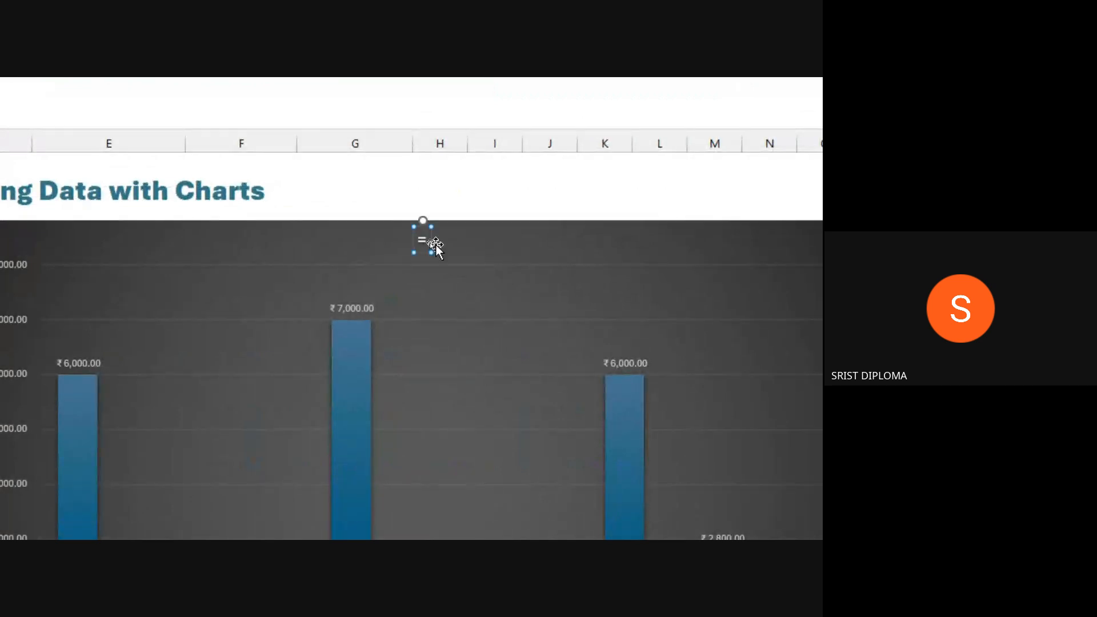
click(427, 238)
text(=)
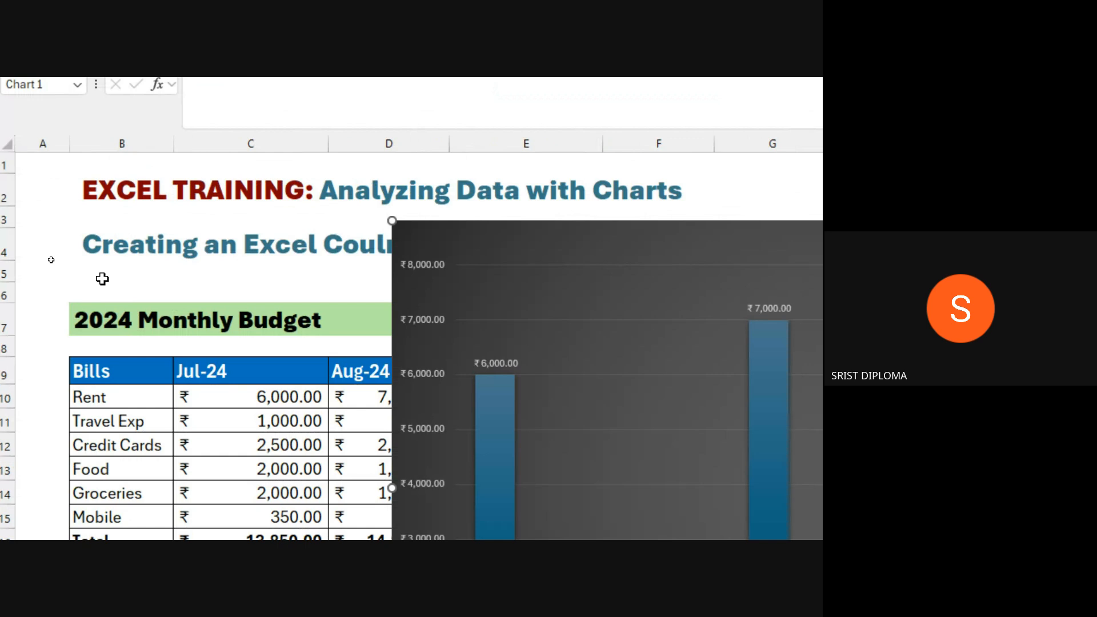
- Enter the formula =b7 in cell B21 below the table to reference the heading
click(133, 398)
text(=b7)
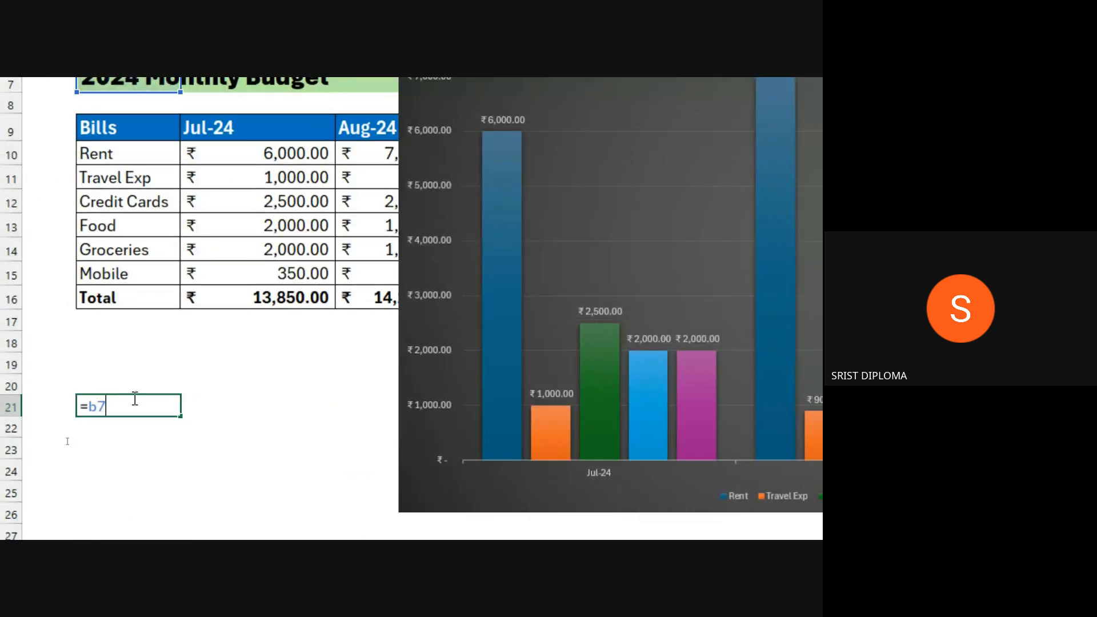
key(Return)
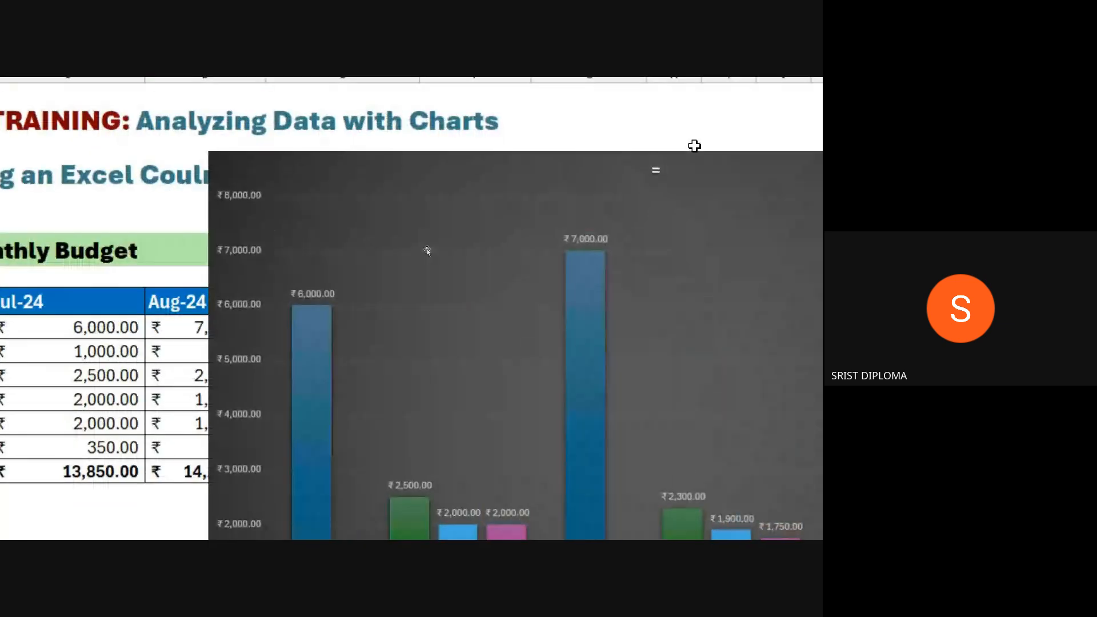
- Try completing the chart title's reference so it reads "=b7"
click(656, 171)
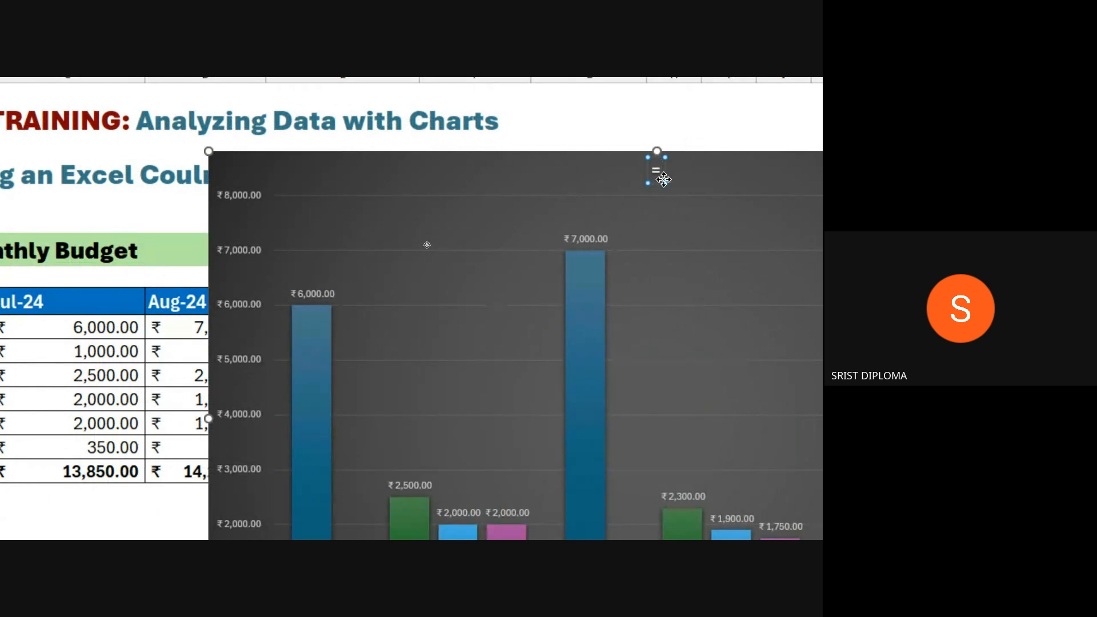
text(b7)
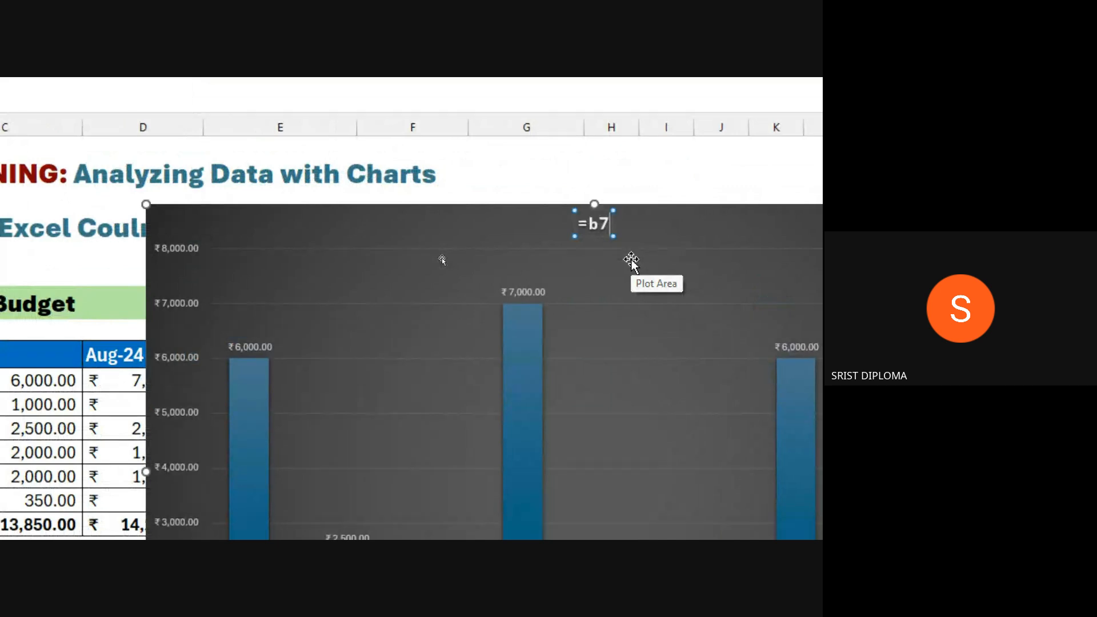
- Clear the reference from the chart title and set its text to "Chart Title"
key(BackSpace)
key(BackSpace)
key(BackSpace)
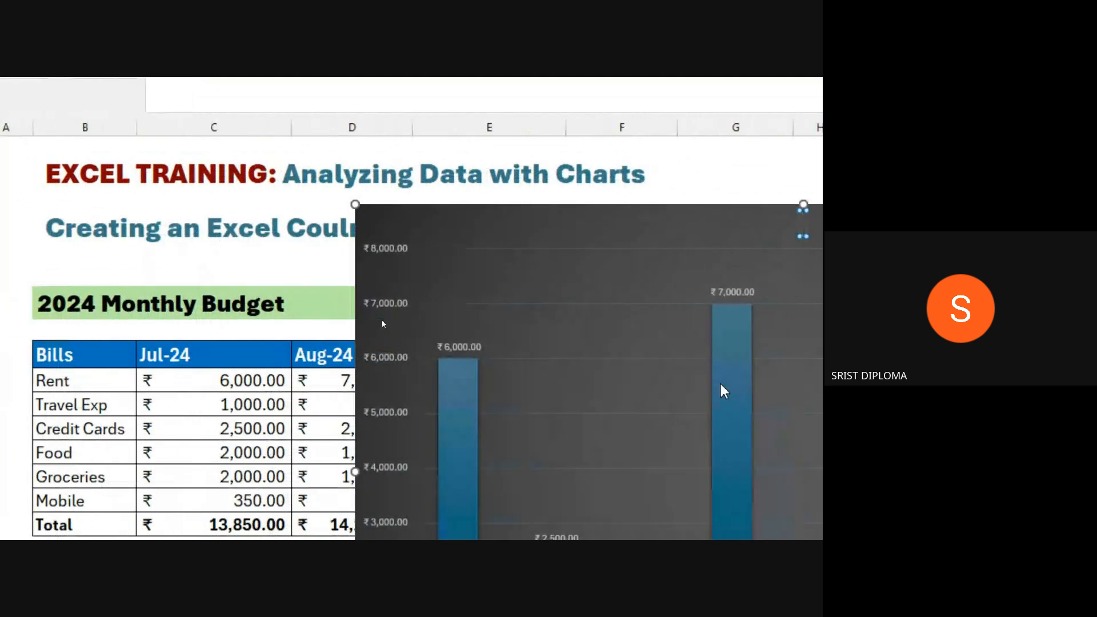
text(Char)
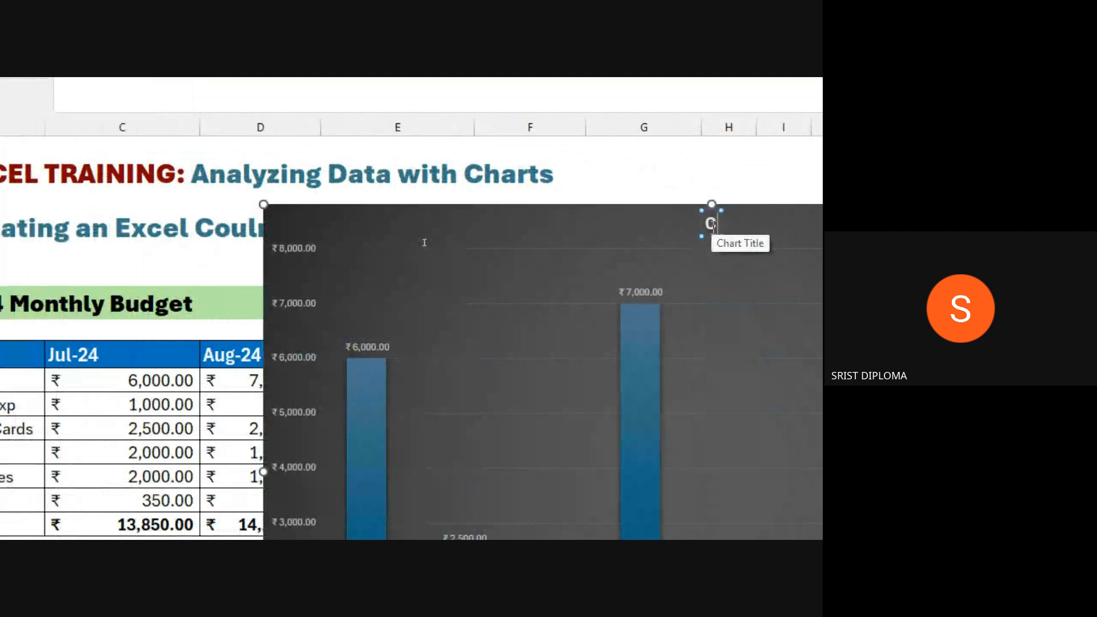
text(t Title)
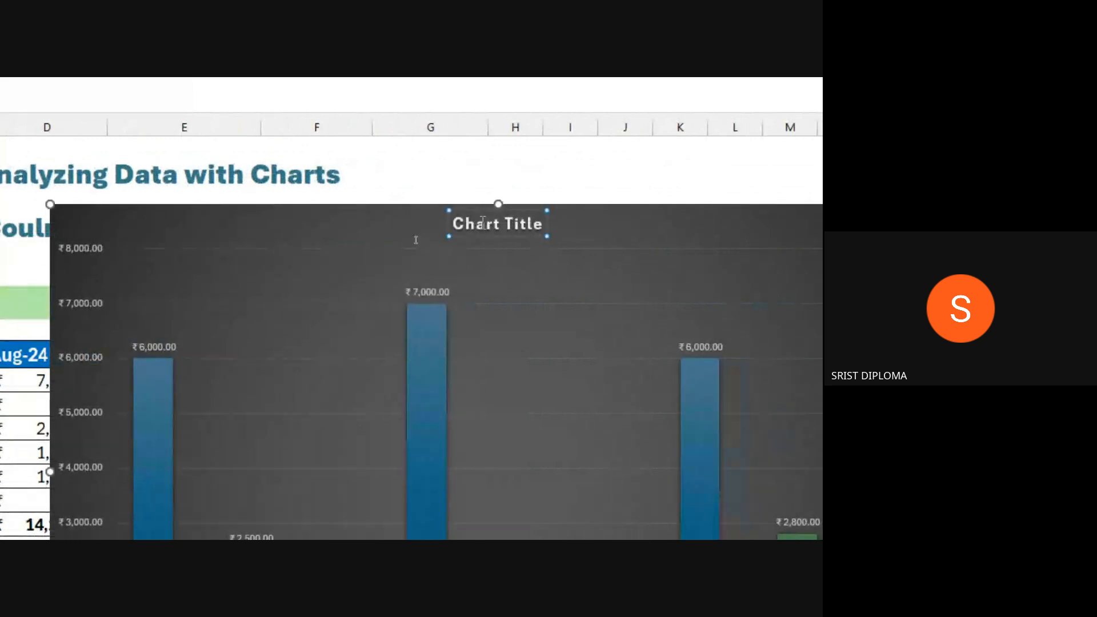
- Try again to start a reference in the chart title with "=", and clear it to restore the text "Chart Title"
click(503, 223)
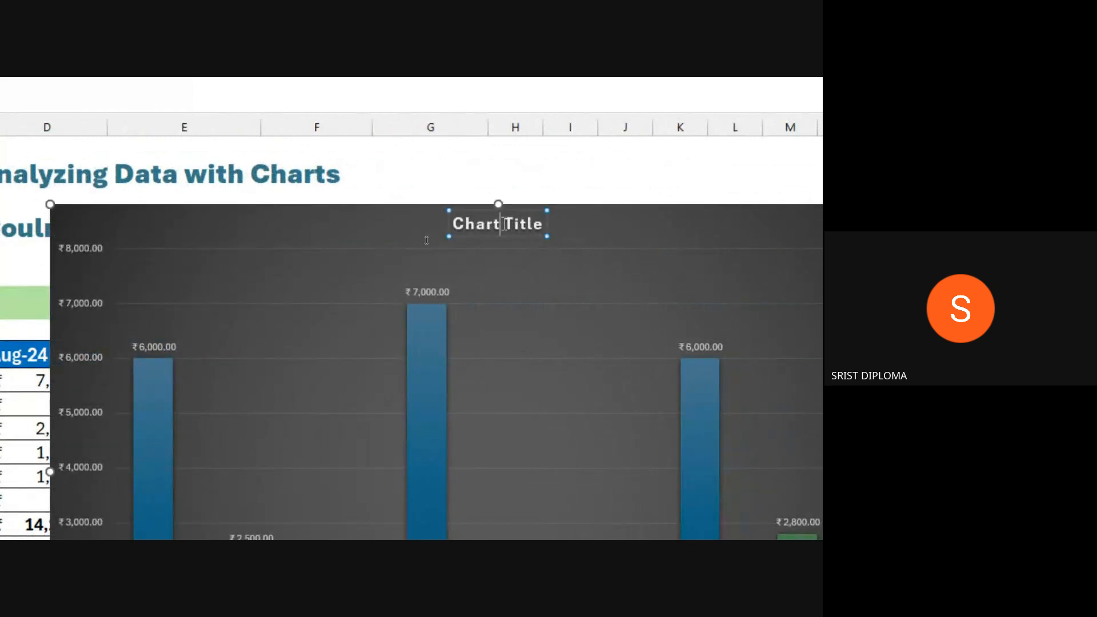
key(Escape)
key(Delete)
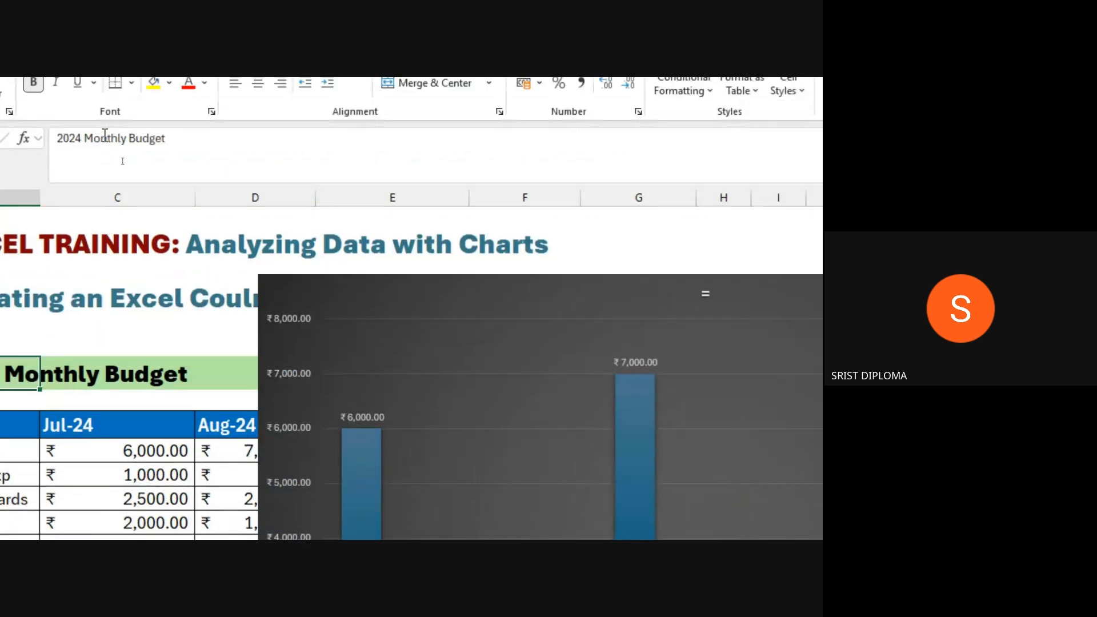
click(711, 277)
click(688, 294)
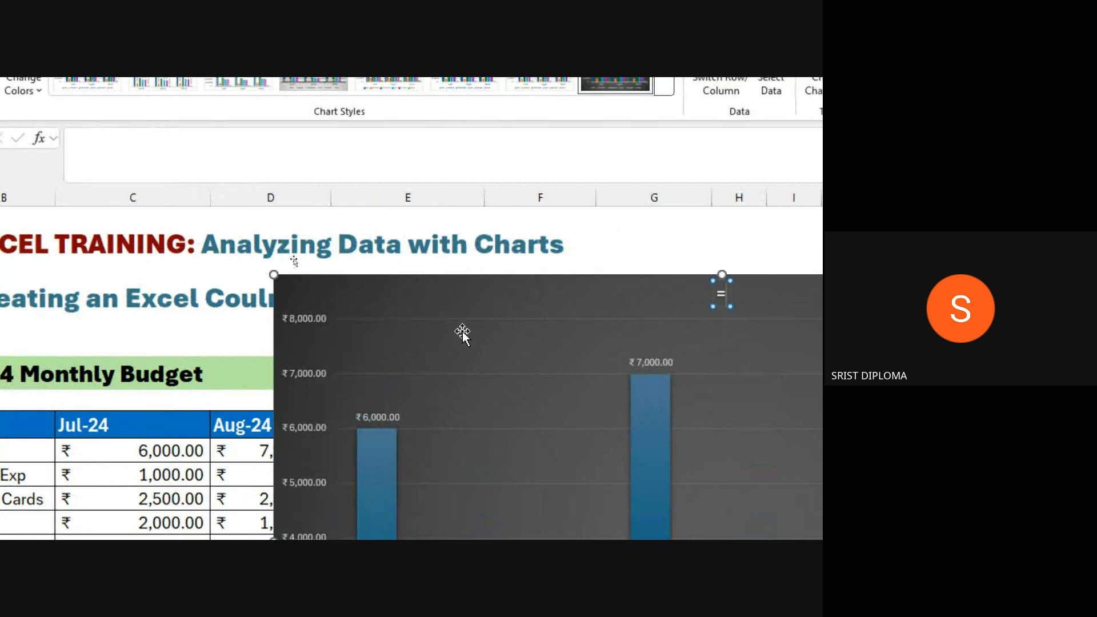
key(BackSpace)
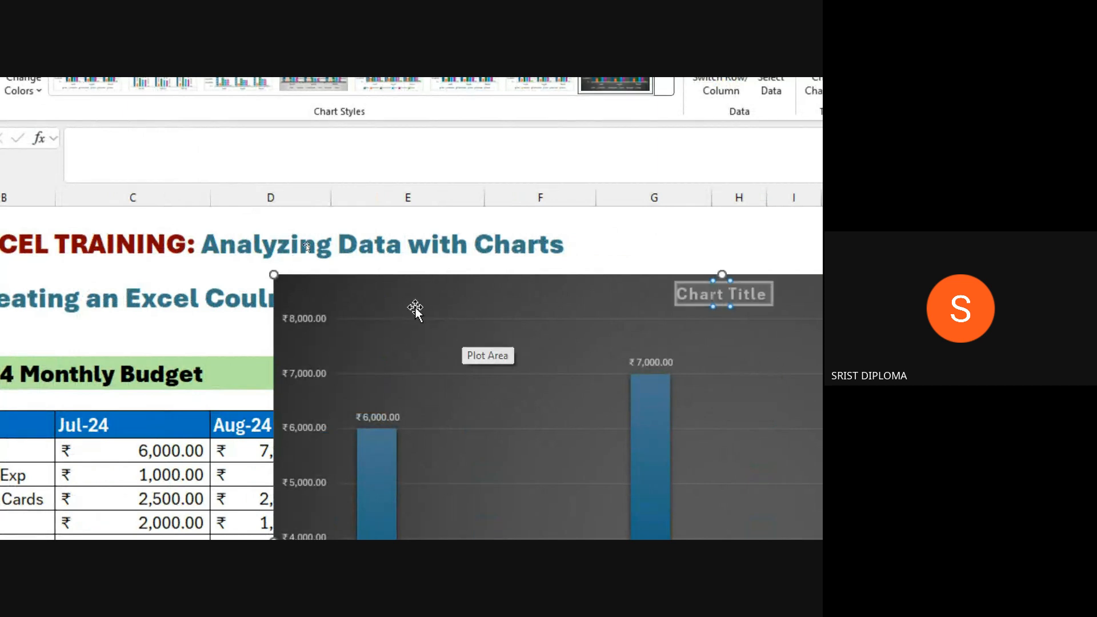
click(612, 257)
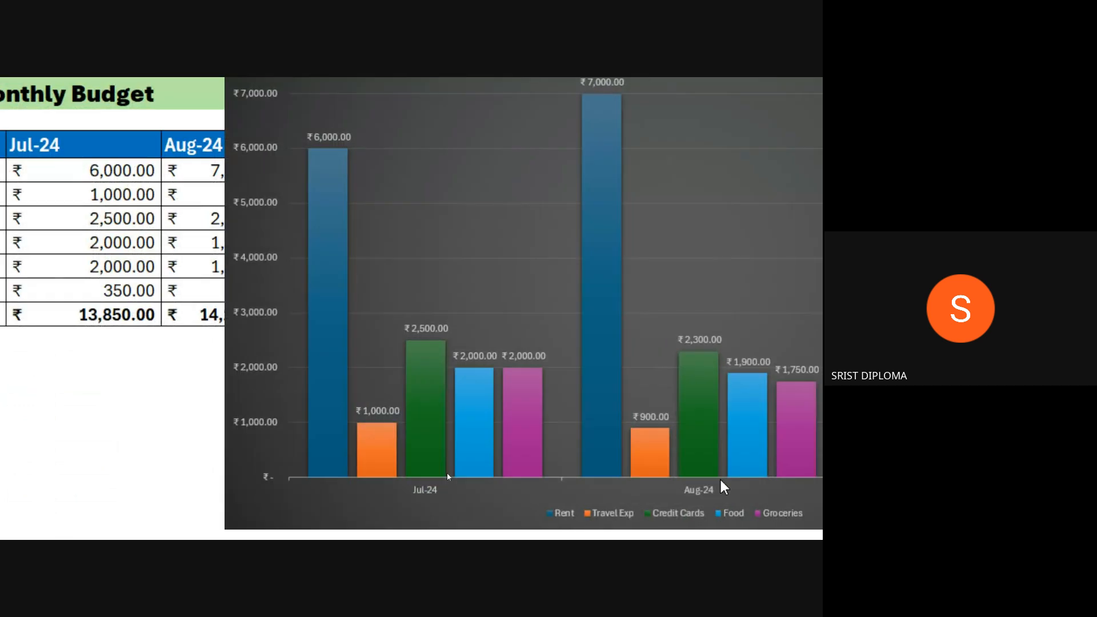
- Make the month labels on the chart's horizontal axis bold and increase their font size to 11
click(412, 470)
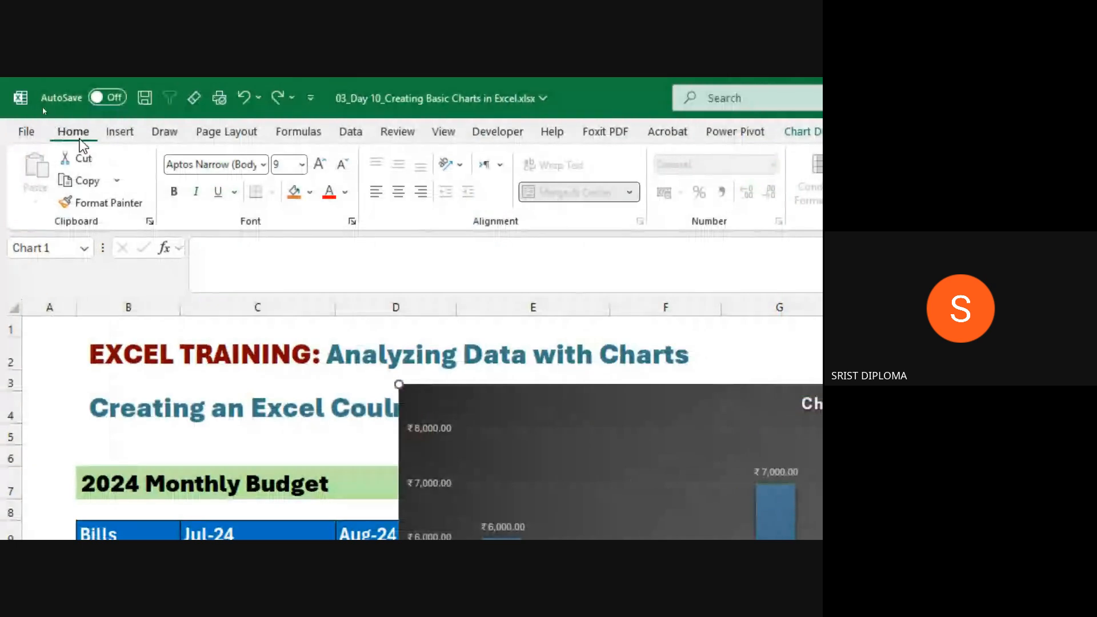
click(174, 191)
click(317, 166)
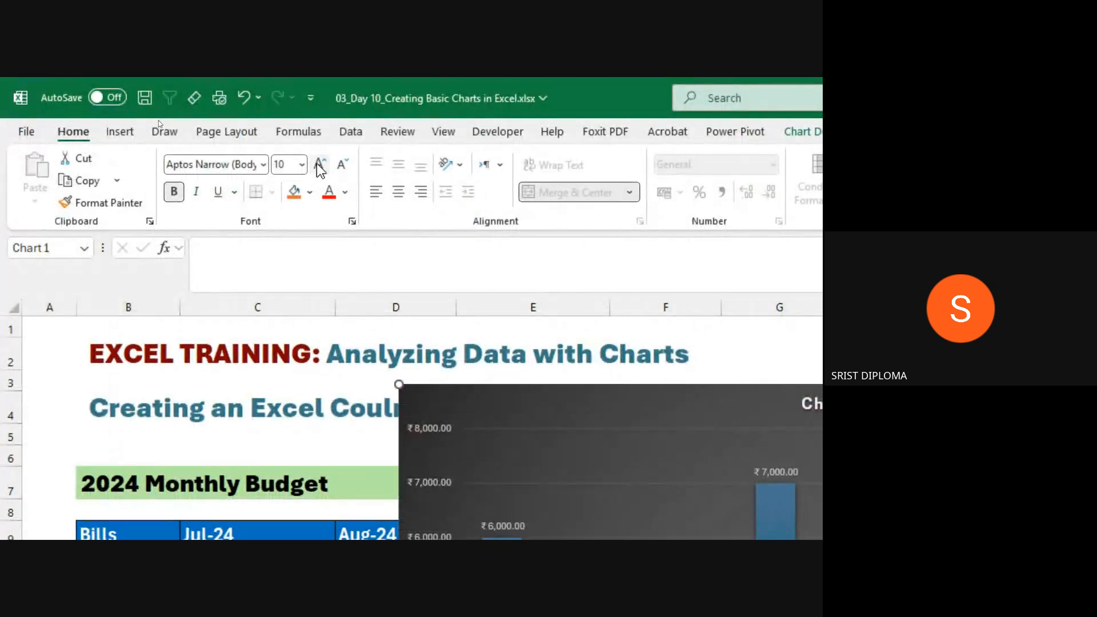
click(317, 165)
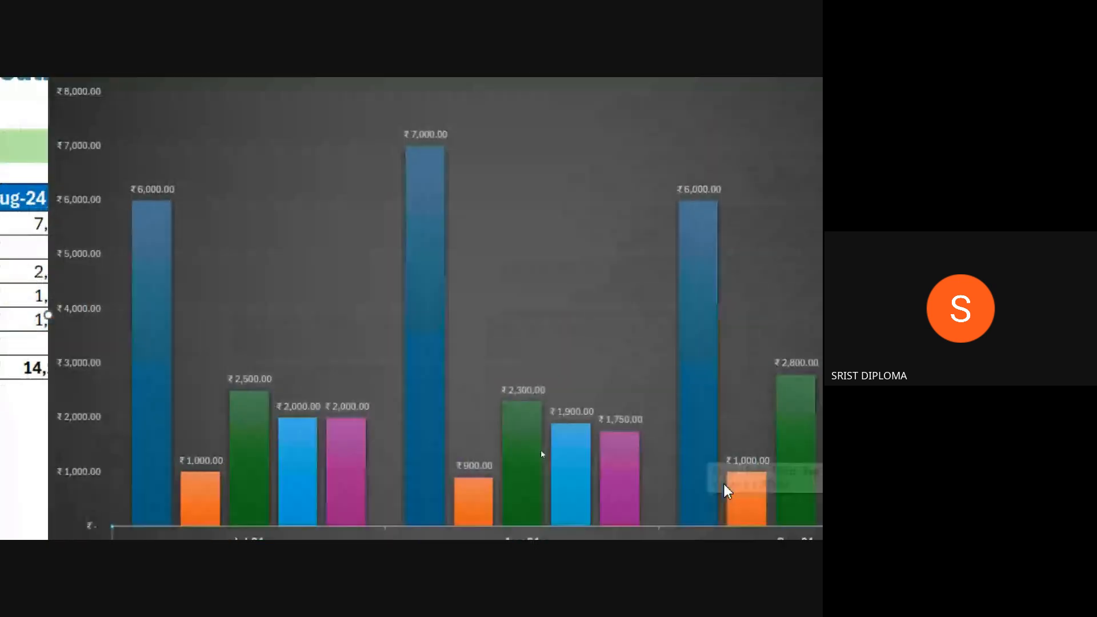
- Bring up the Format Axis options for the horizontal month axis, and deselect the chart
click(487, 477)
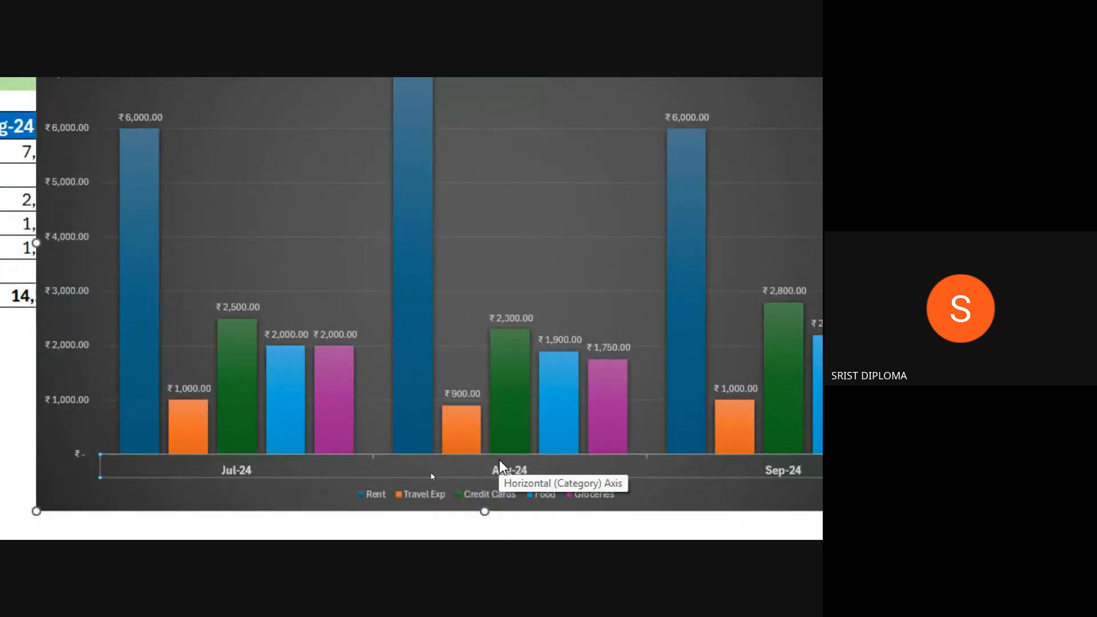
key(ctrl+4)
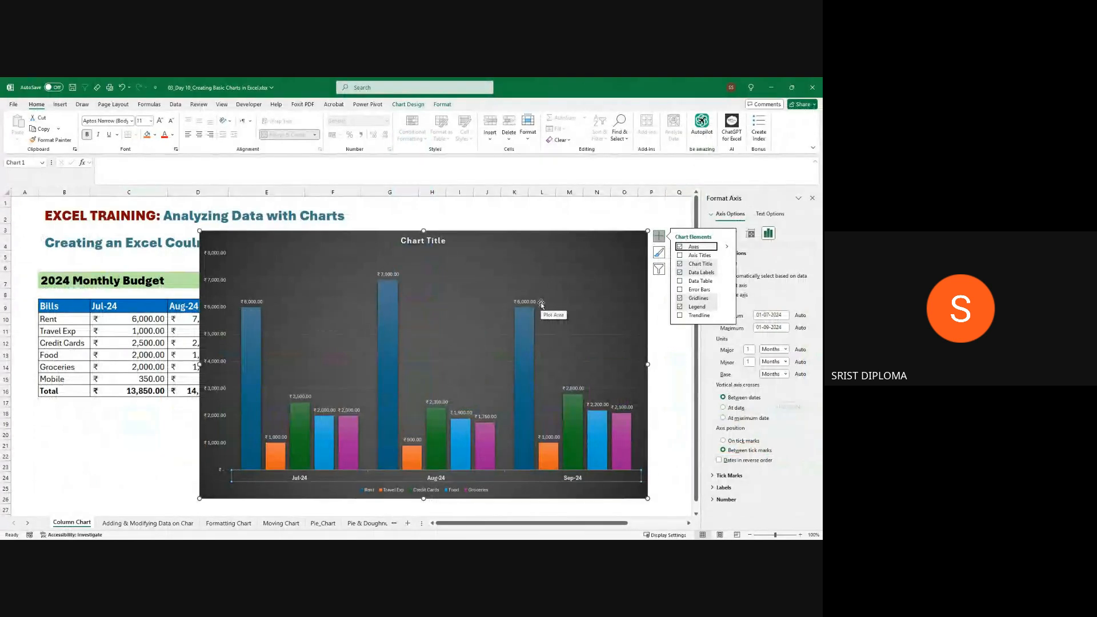
click(669, 337)
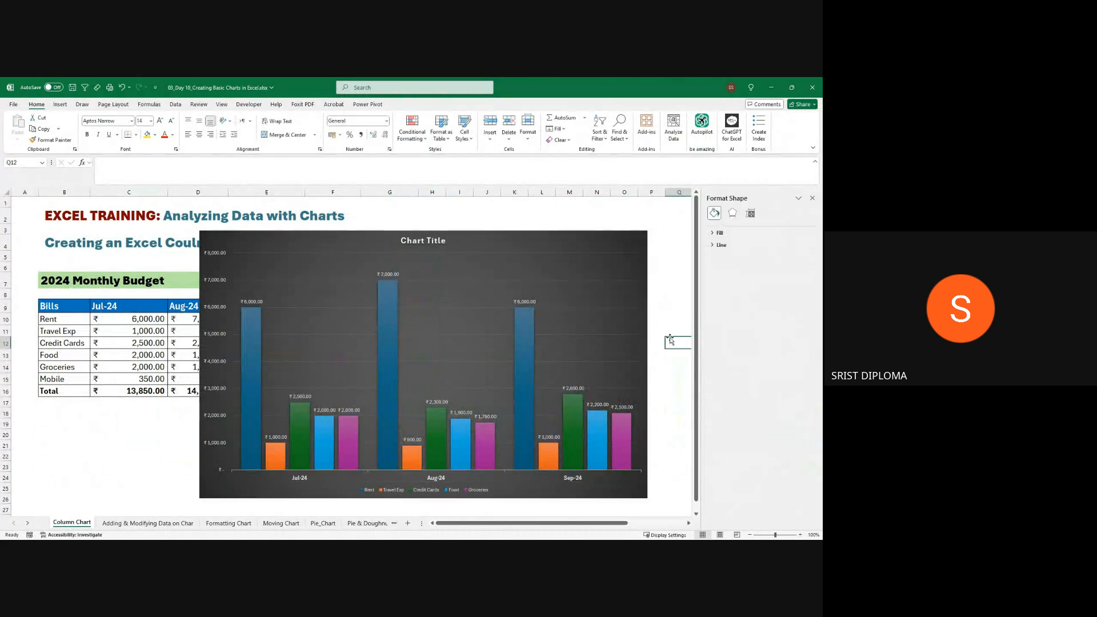
- Examine the context commands available for the chart's plot area and close the formatting pane
click(590, 268)
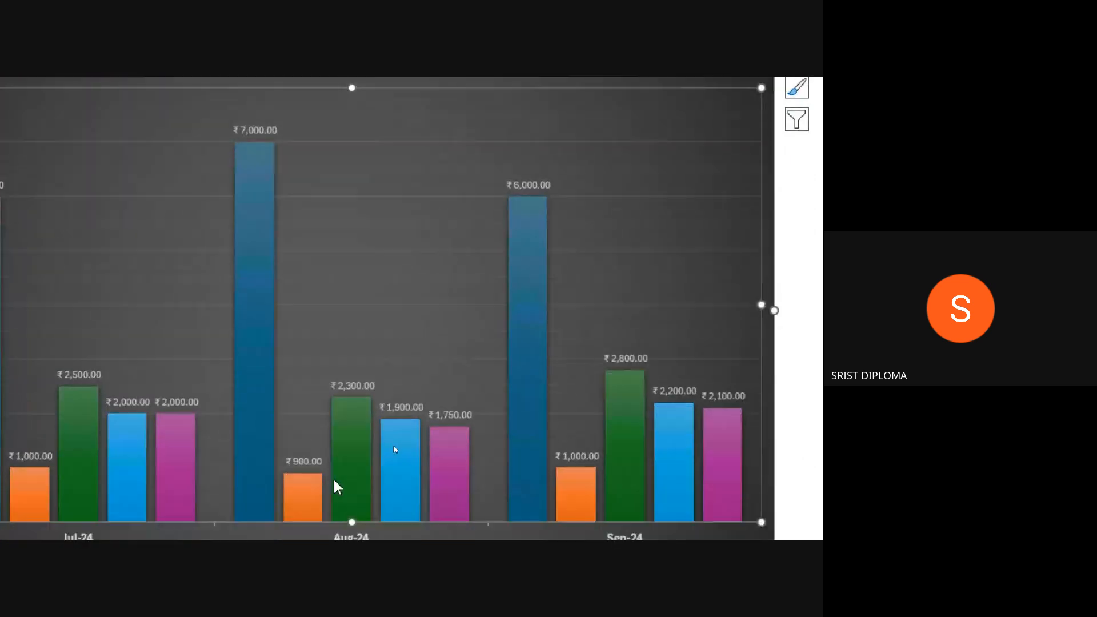
right_click(387, 205)
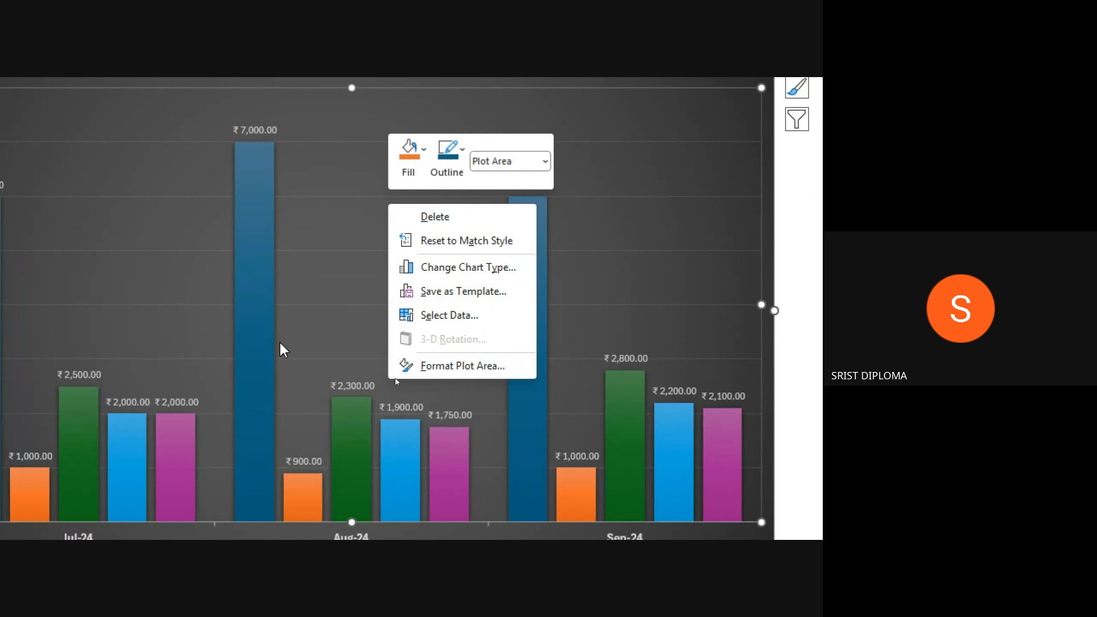
click(349, 313)
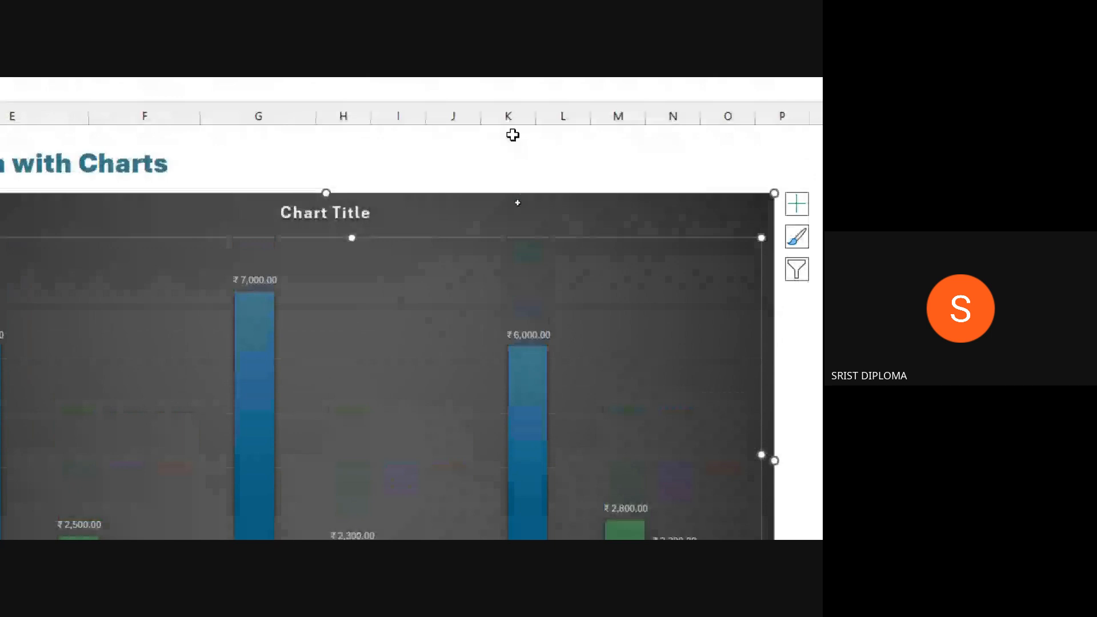
right_click(531, 401)
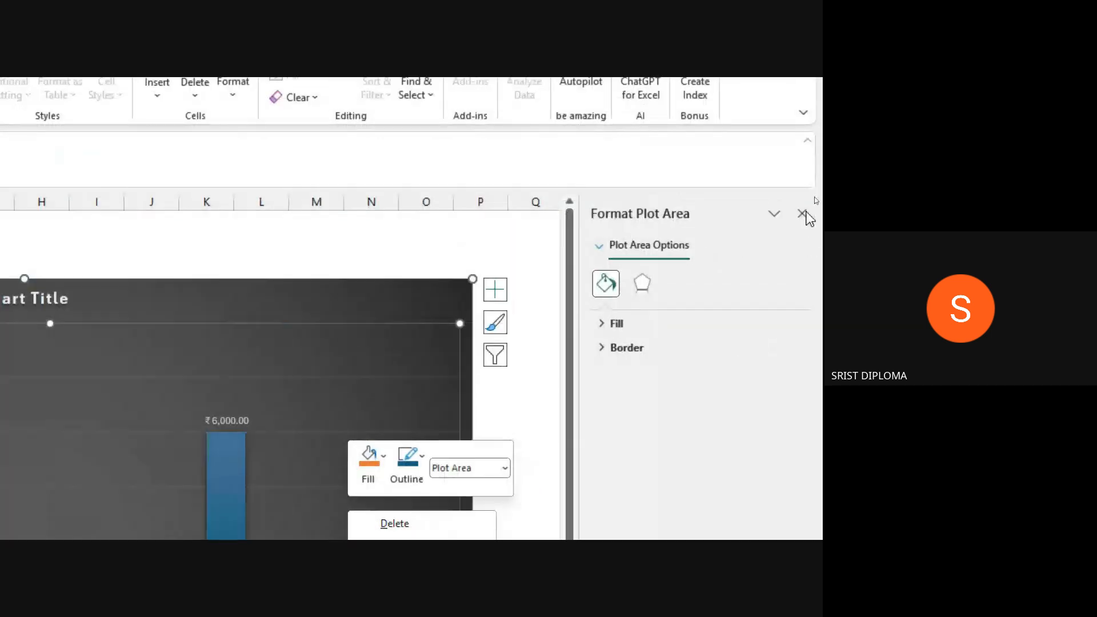
click(803, 215)
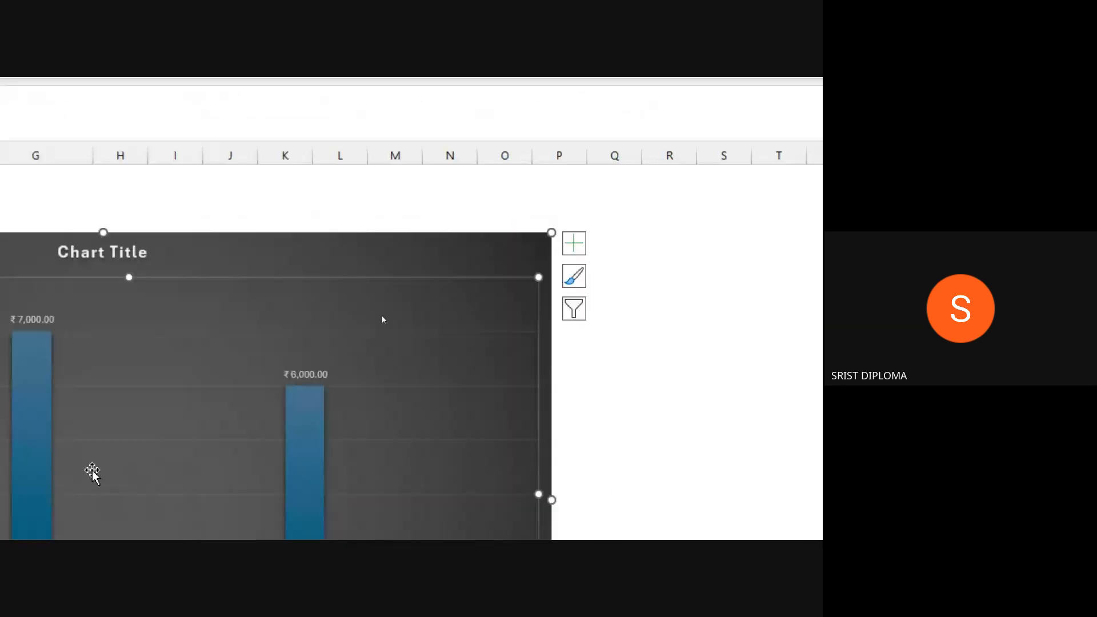
- Compare the context commands offered for the chart area with those for the plot area
right_click(314, 253)
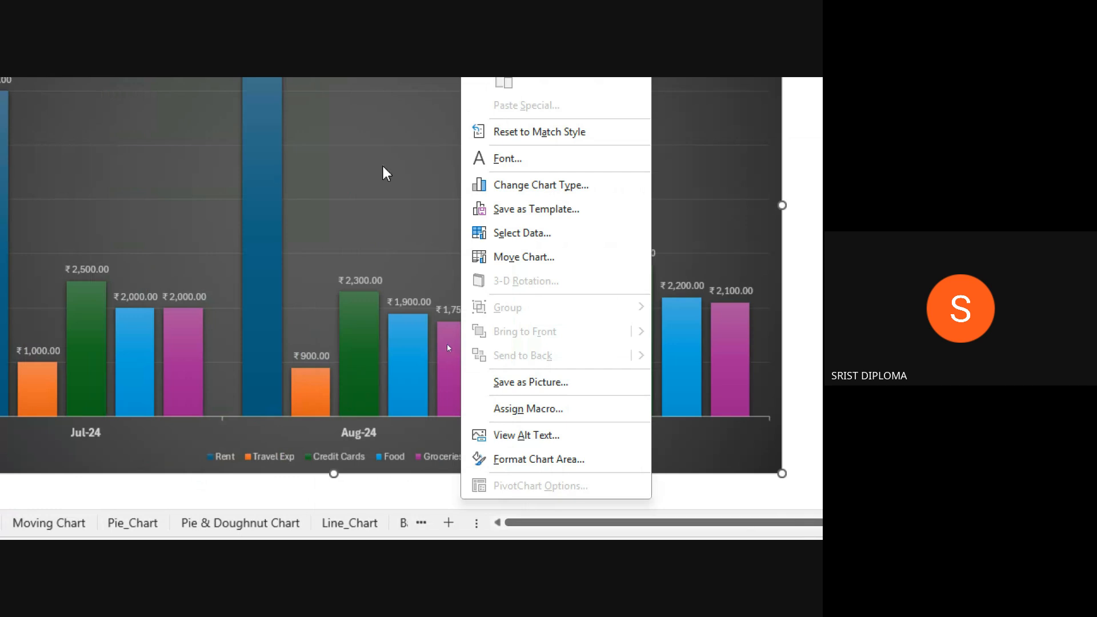
click(244, 165)
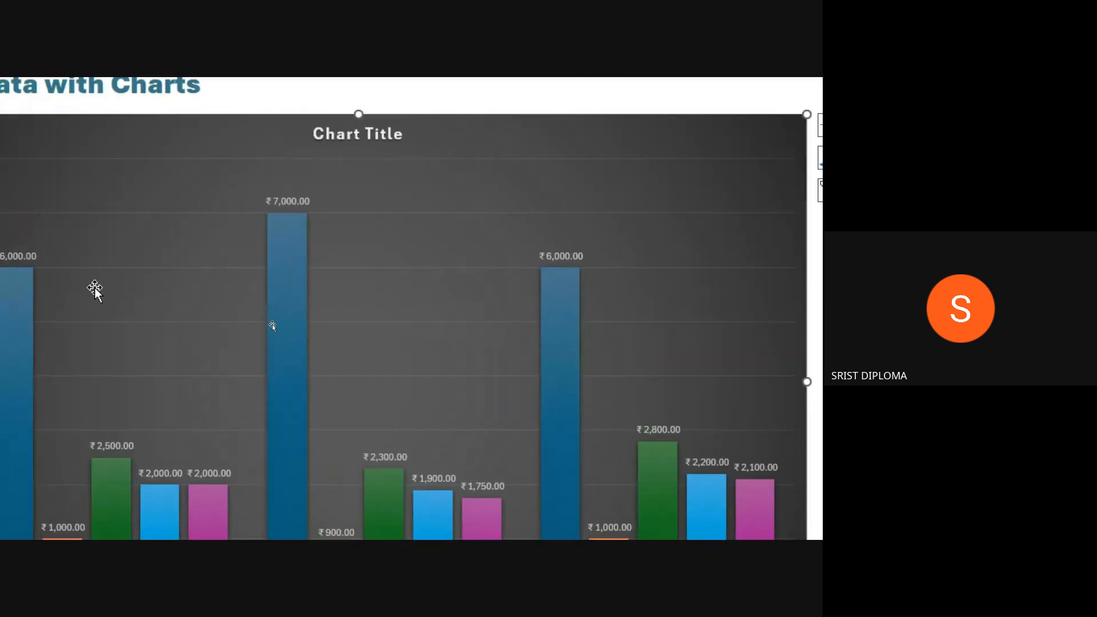
click(348, 366)
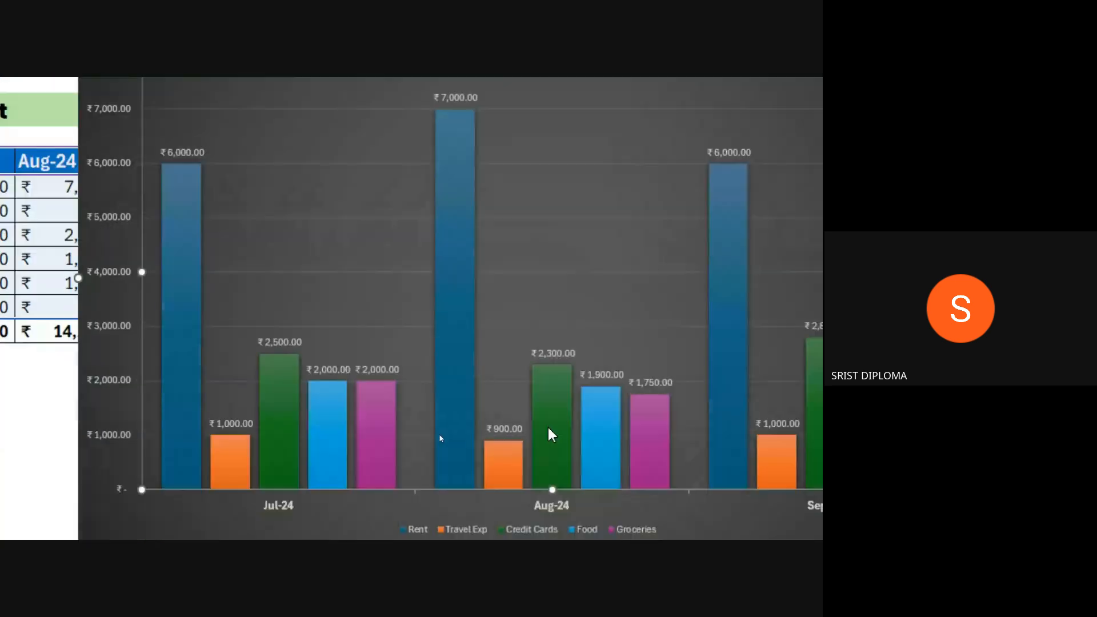
right_click(327, 338)
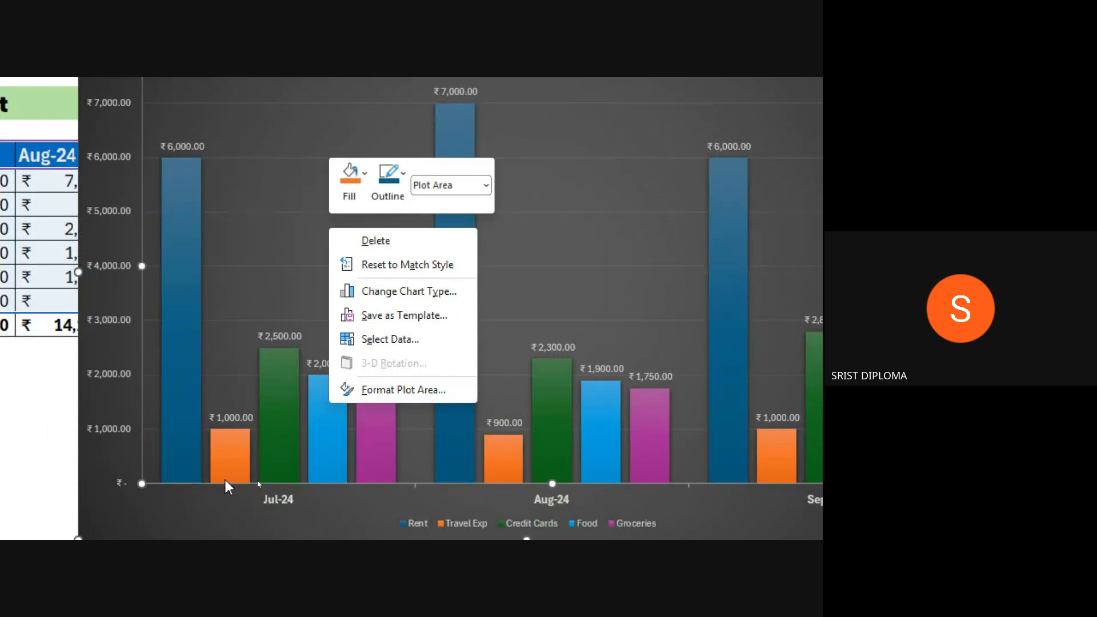
click(212, 461)
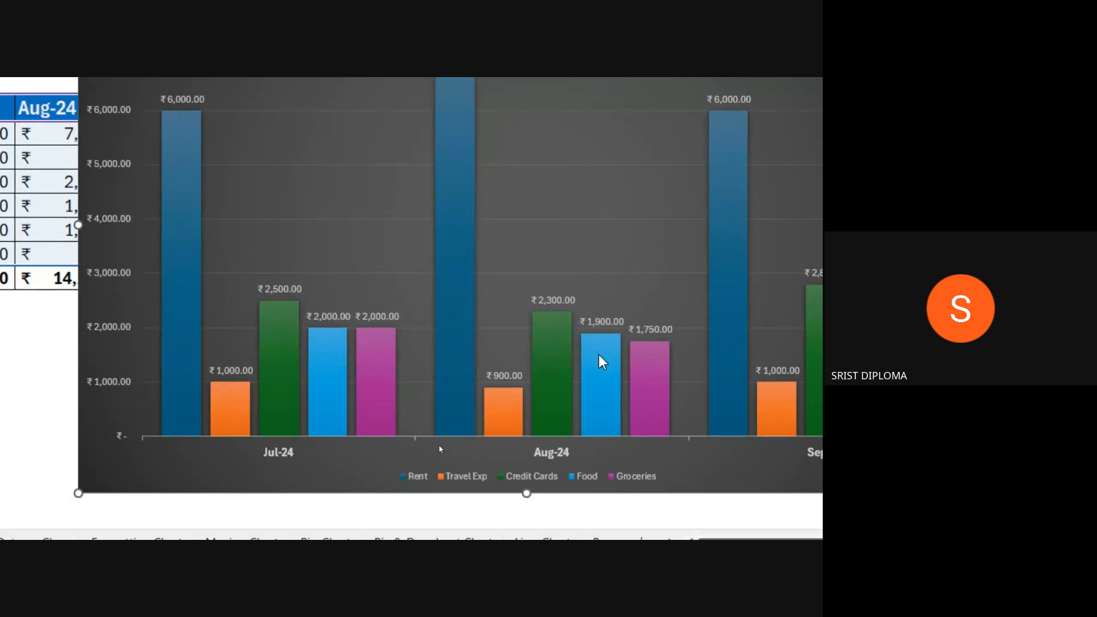
- Open the Format Chart Area options and view the text fill and outline settings
right_click(239, 436)
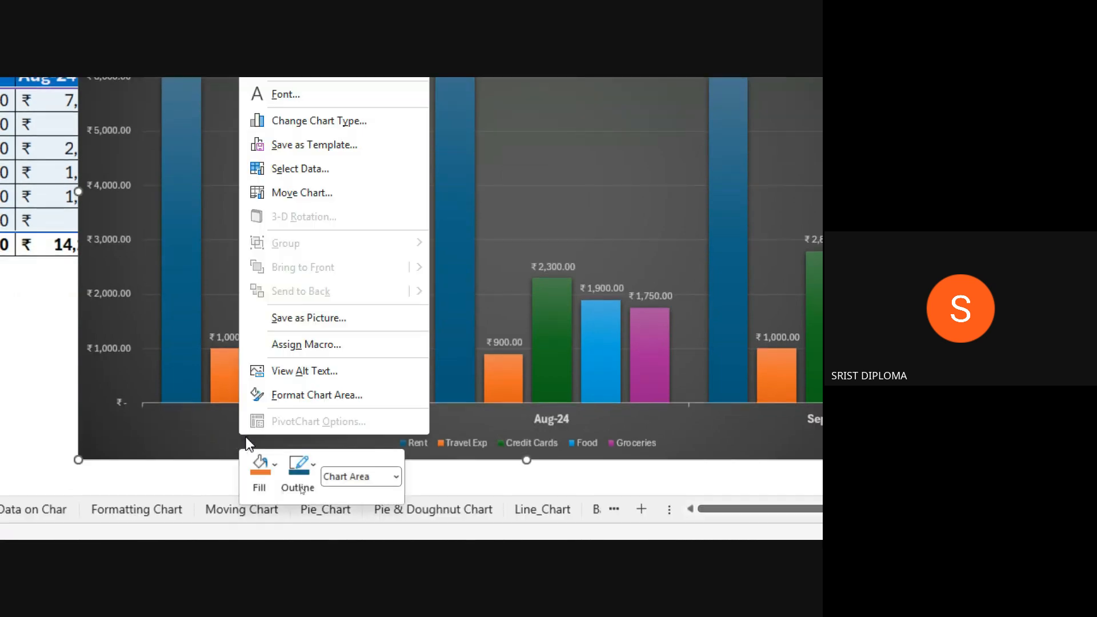
click(314, 407)
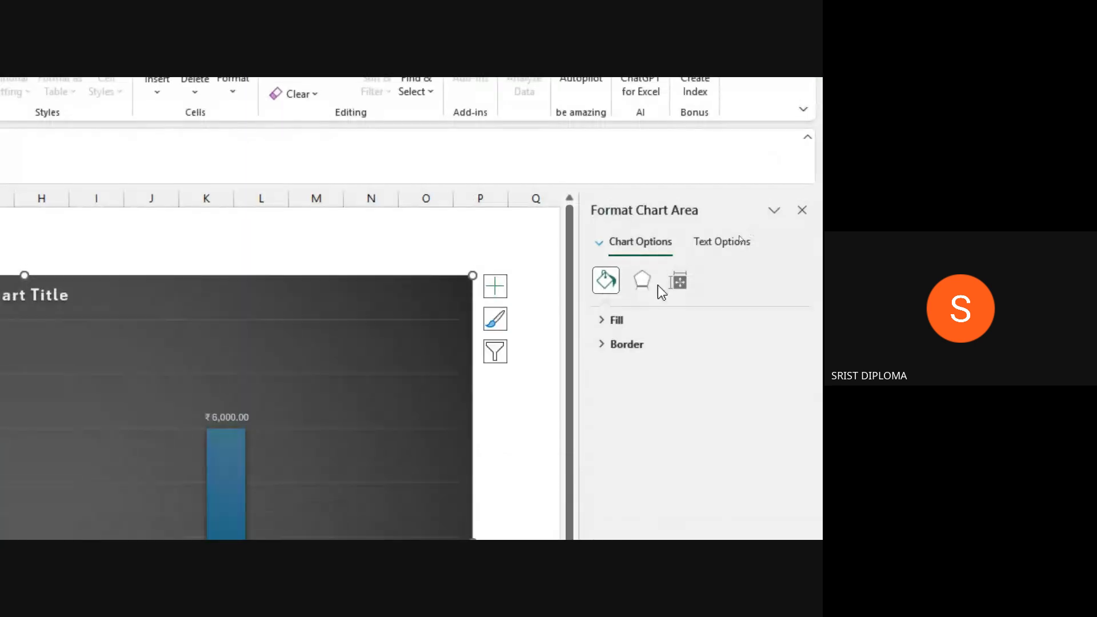
click(744, 243)
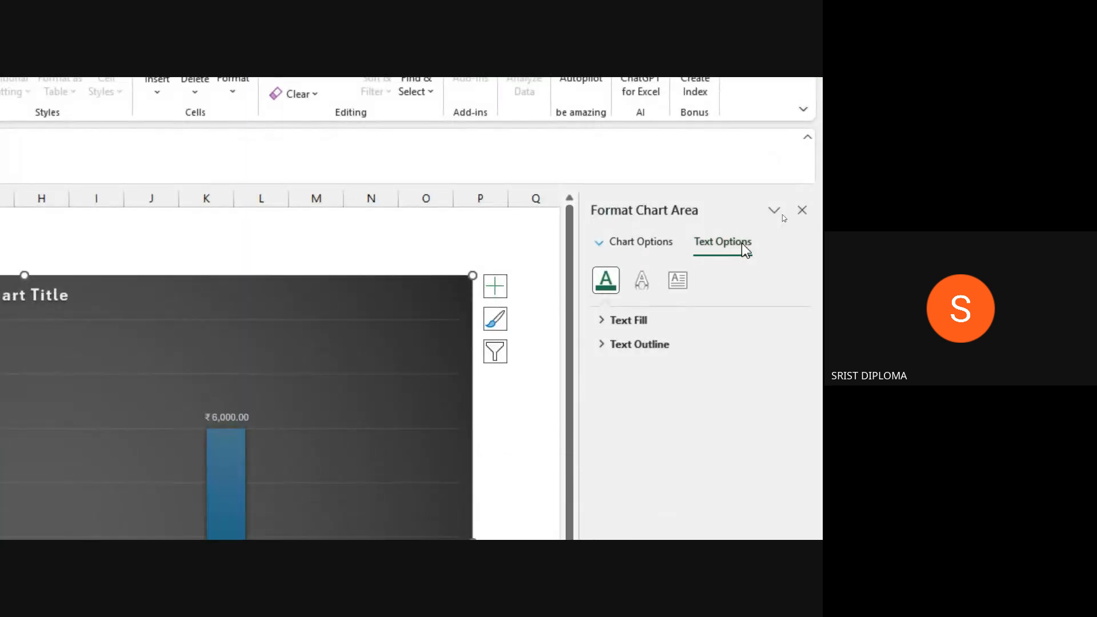
- Select the plot area, view its effects options such as Shadow and Glow, and close the Format Plot Area pane
click(319, 454)
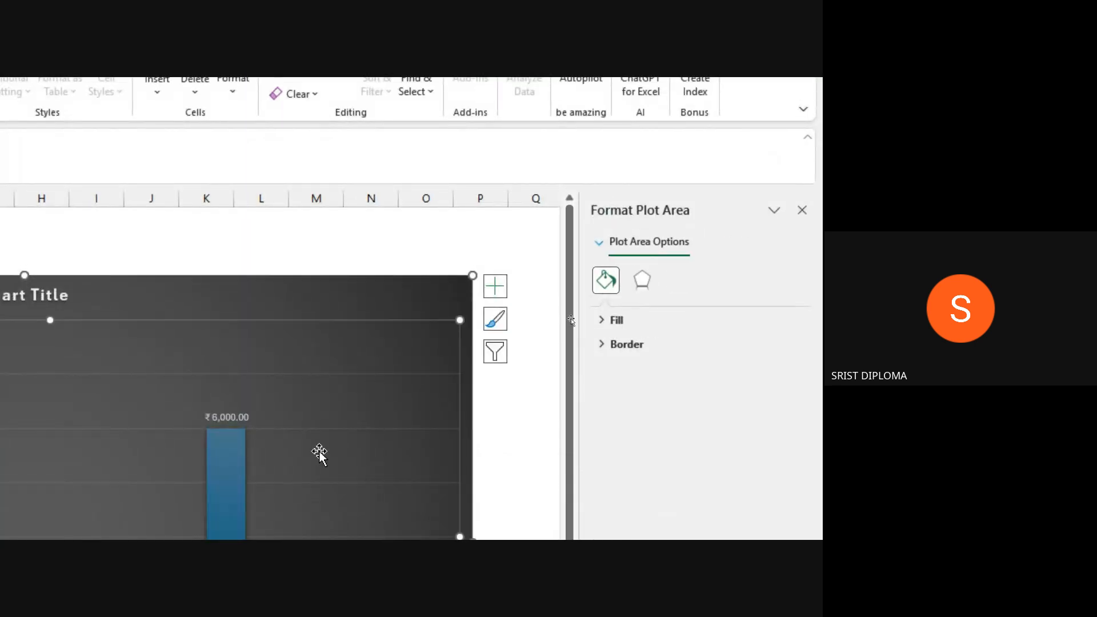
right_click(318, 454)
click(375, 483)
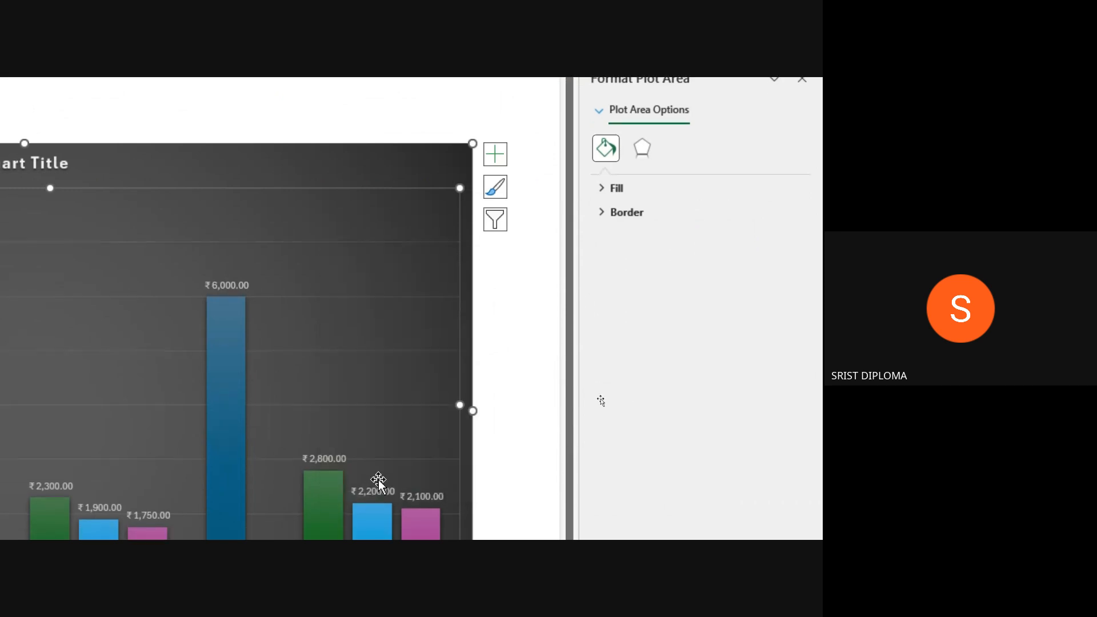
click(642, 150)
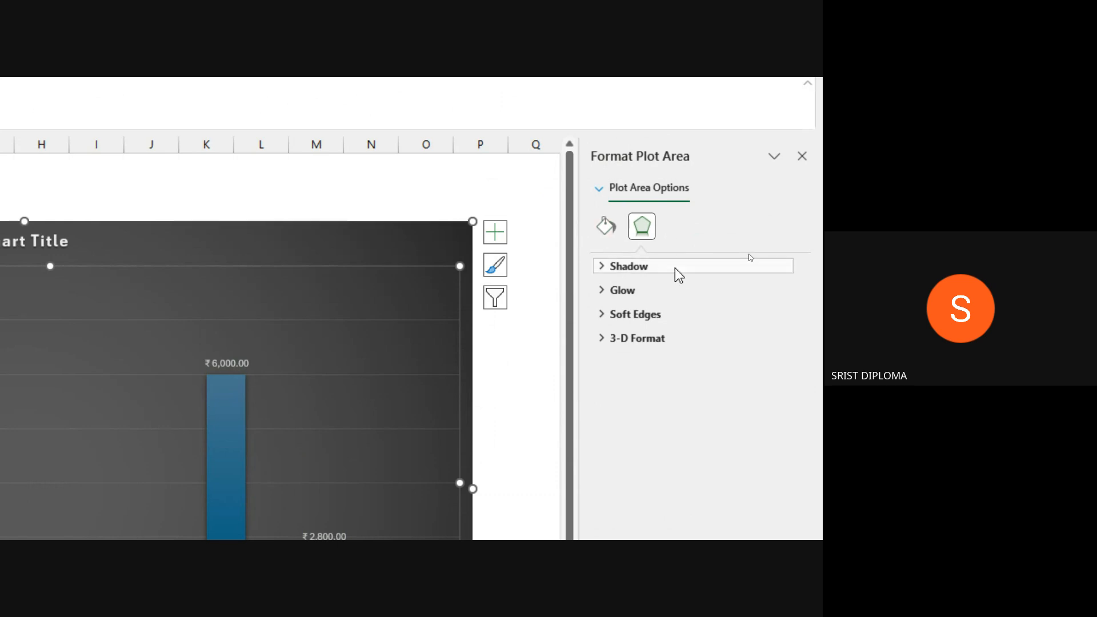
click(802, 156)
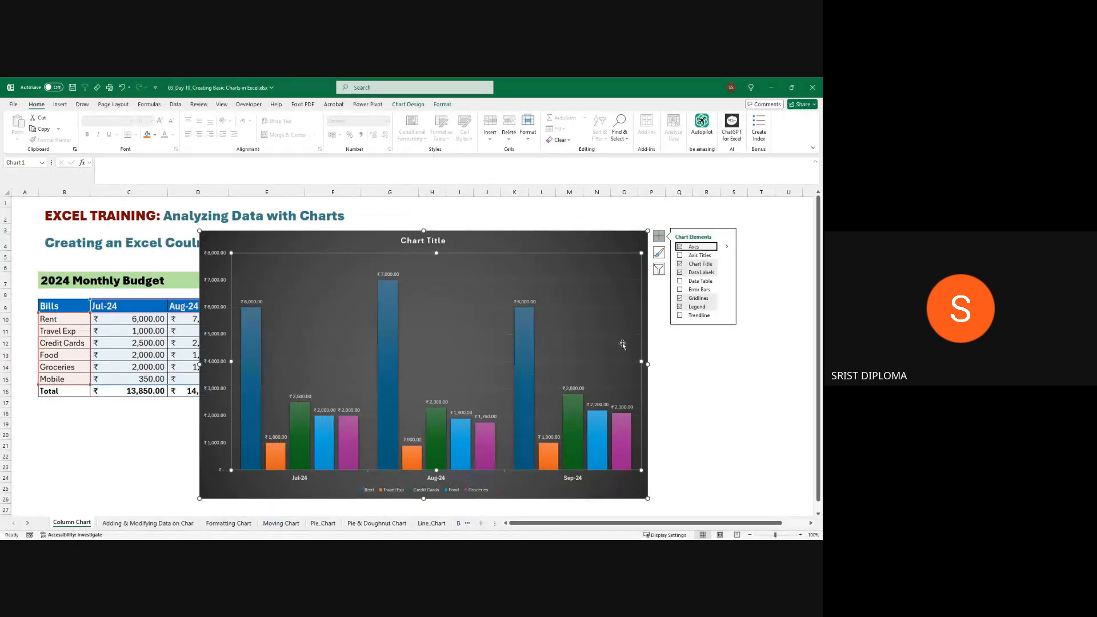
- Select the chart area and display its shape style, WordArt and size formatting commands
click(662, 362)
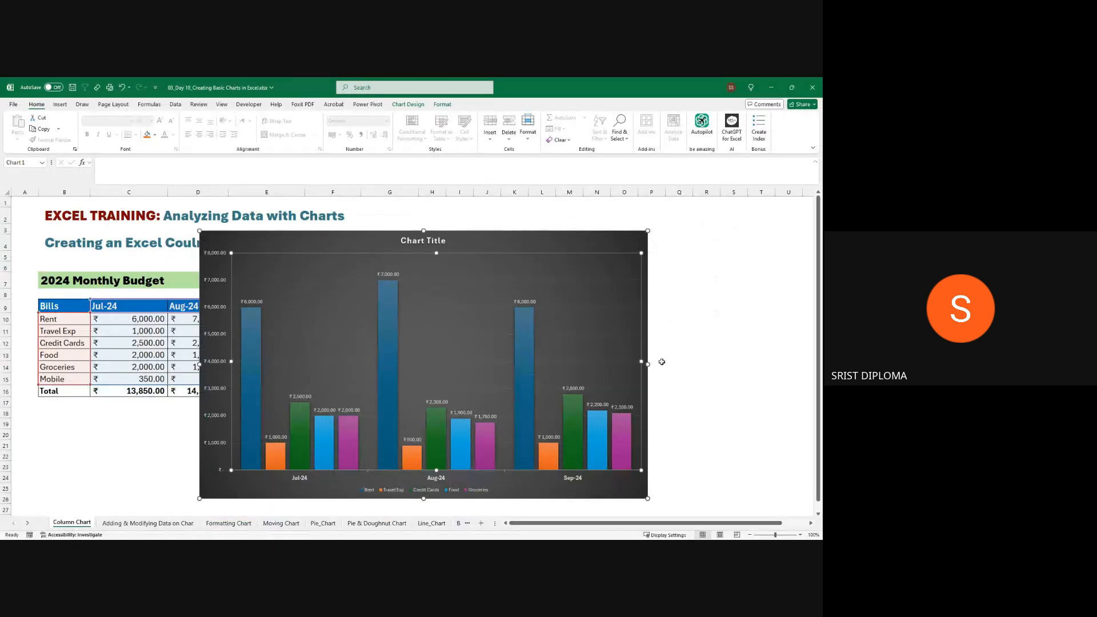
click(536, 246)
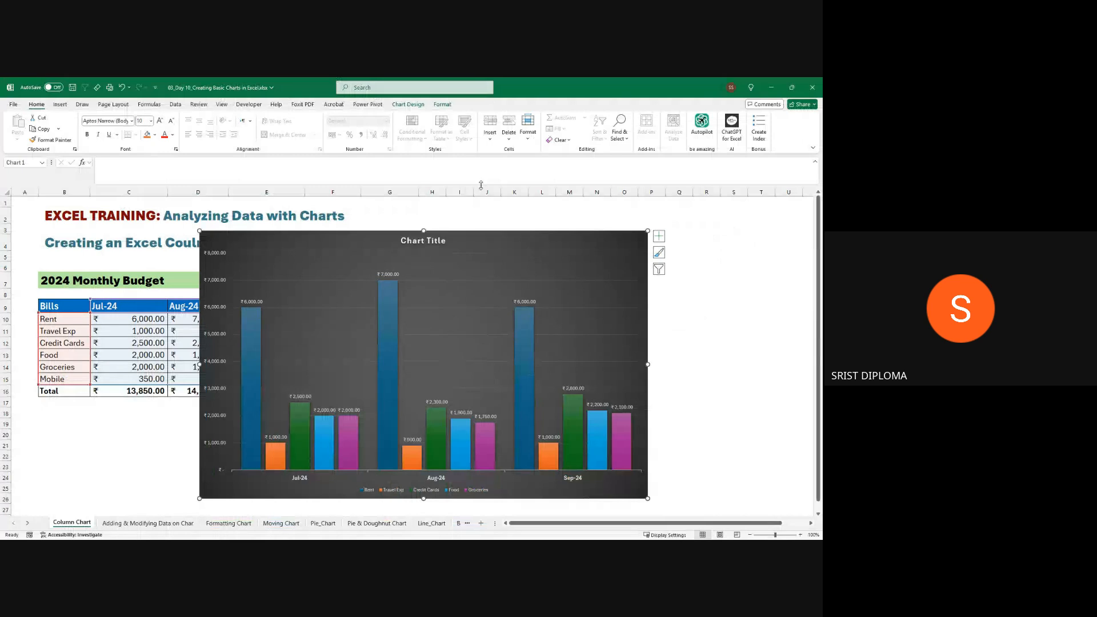
click(443, 106)
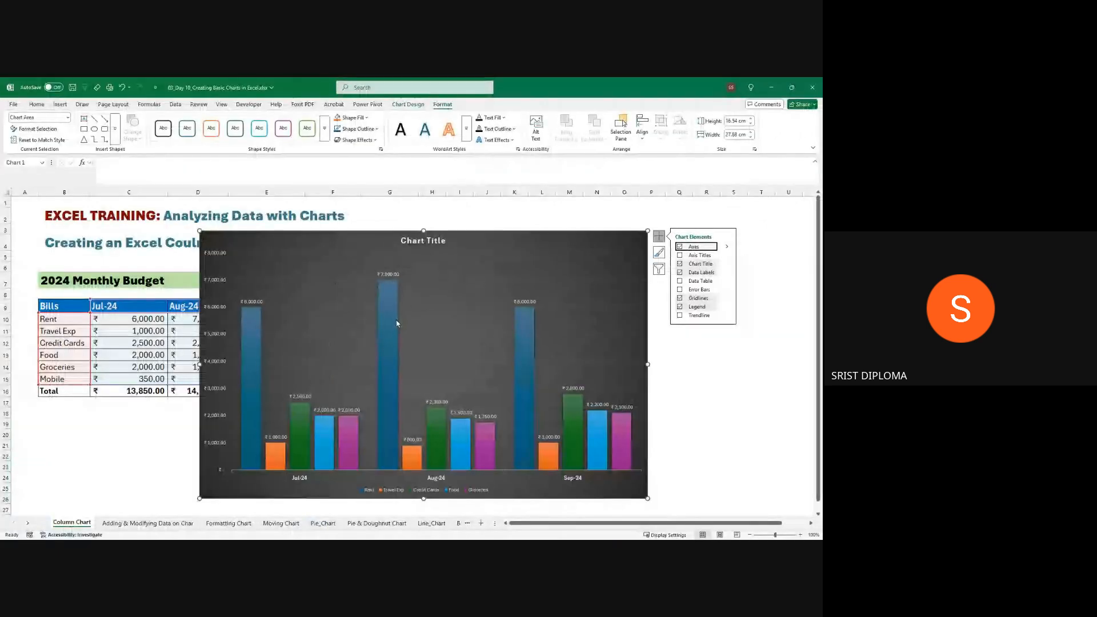
- On the Moving Chart sheet, undo the accidental plot area shift and move the whole chart slightly up and left
click(281, 523)
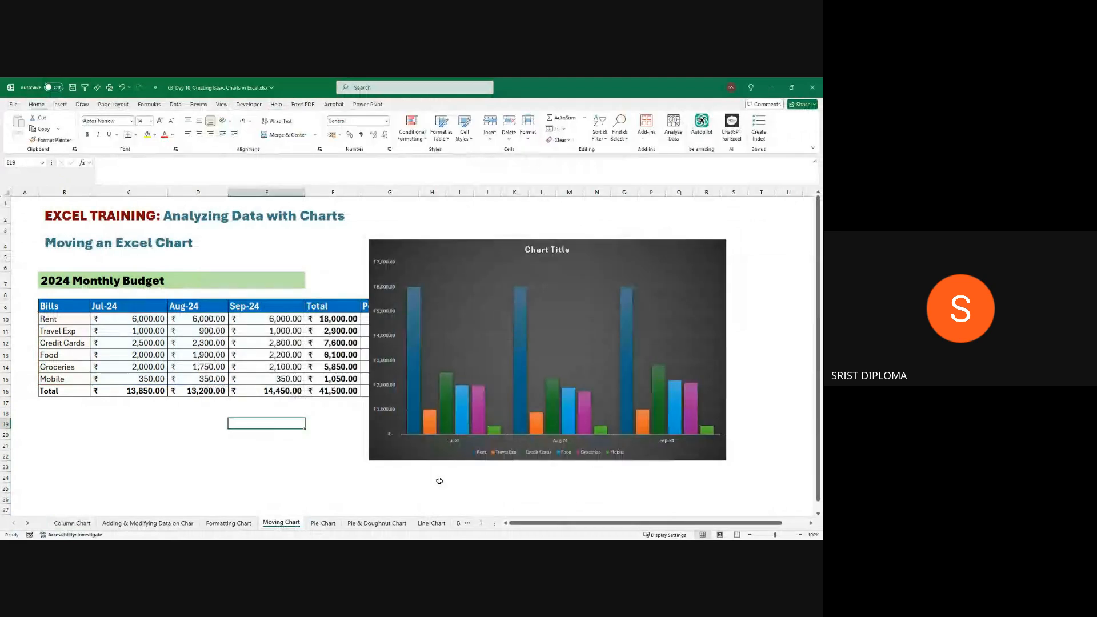
drag(600, 263, 613, 250)
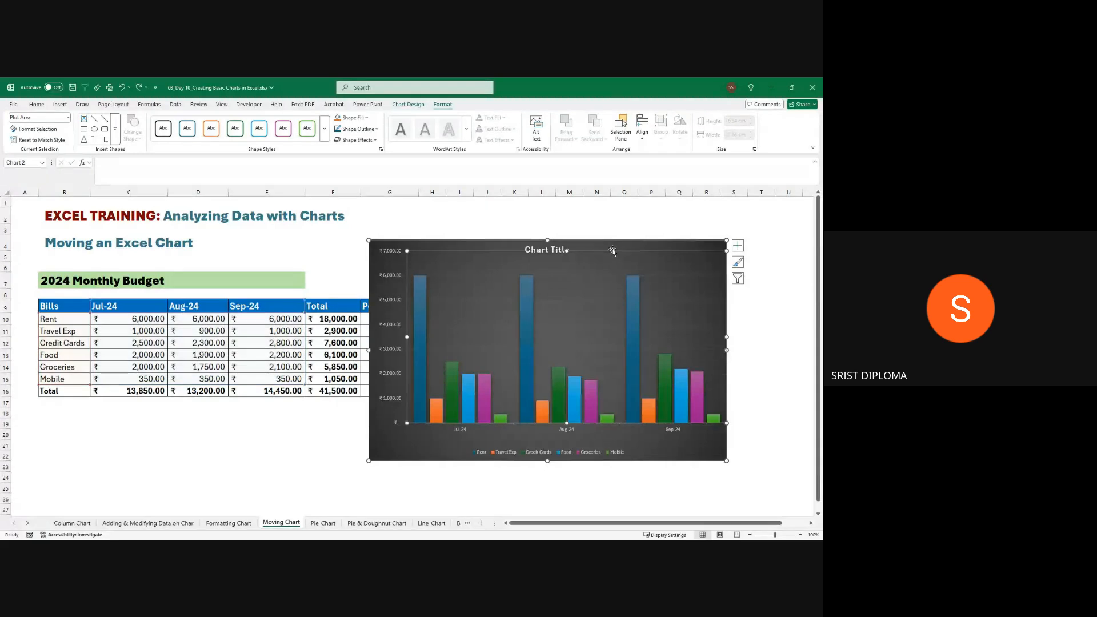
key(ctrl+z)
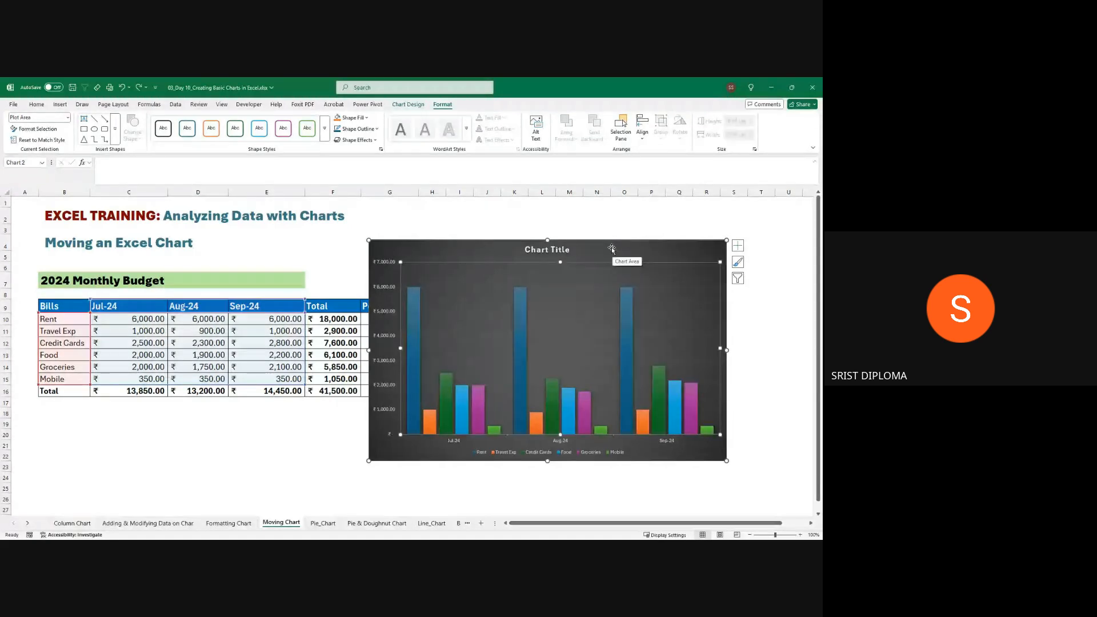
drag(612, 250, 607, 240)
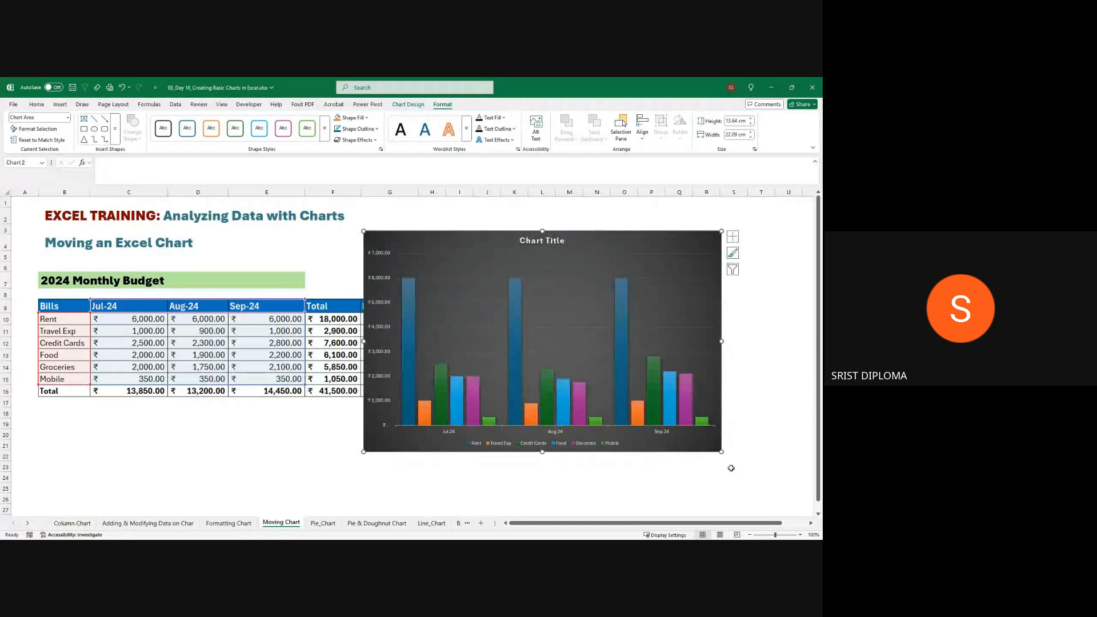
- Enlarge the chart on the Moving Chart sheet and move it to a new sheet named Chart1
drag(721, 451, 771, 482)
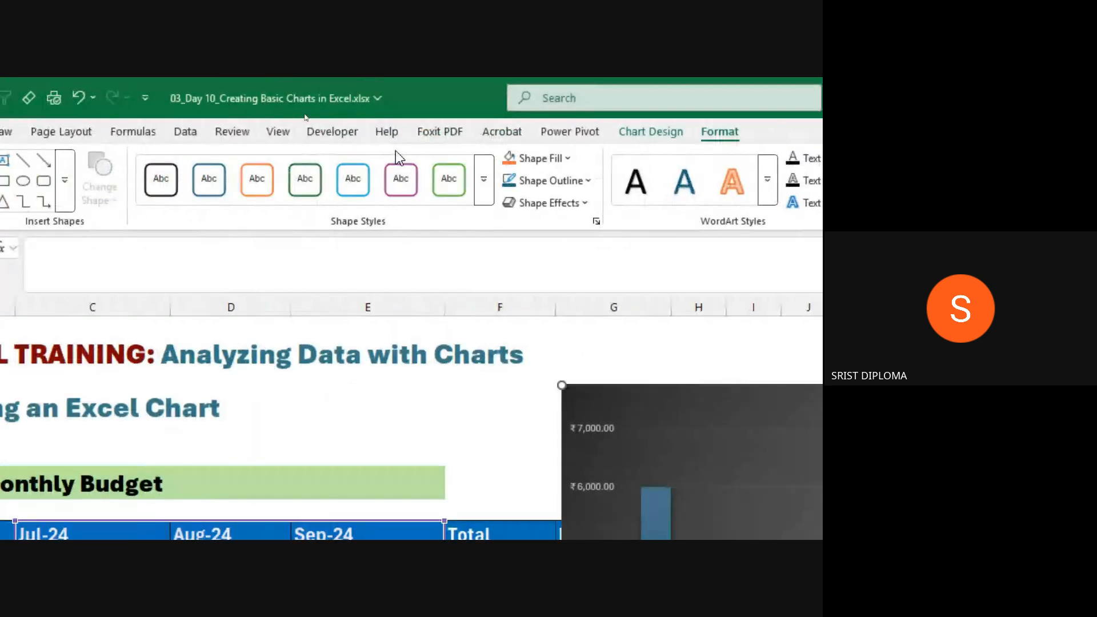
click(651, 131)
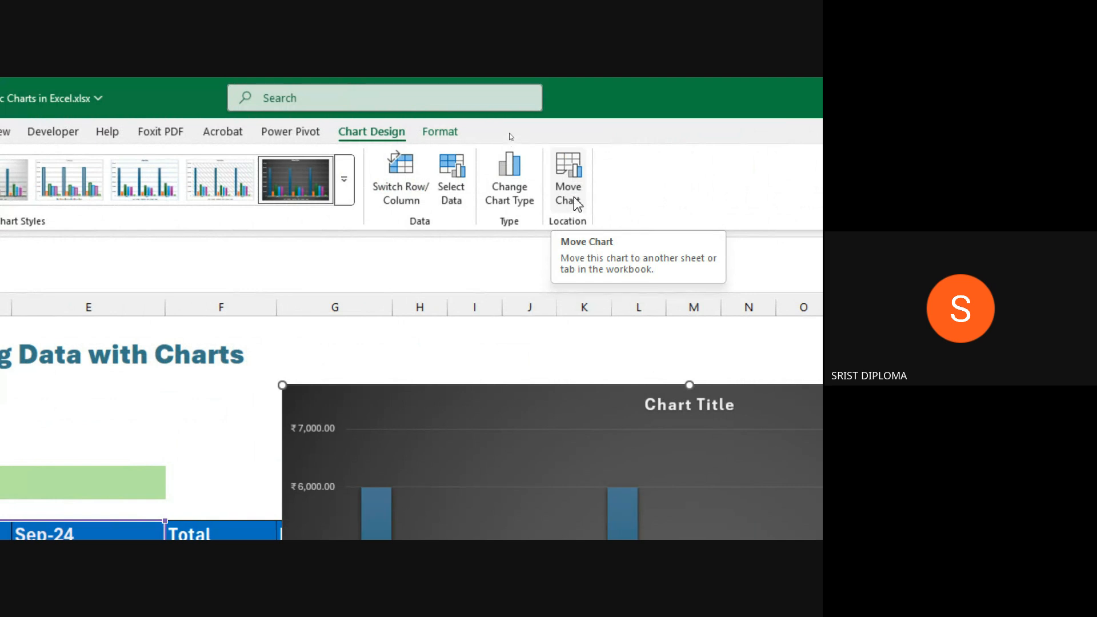
click(574, 192)
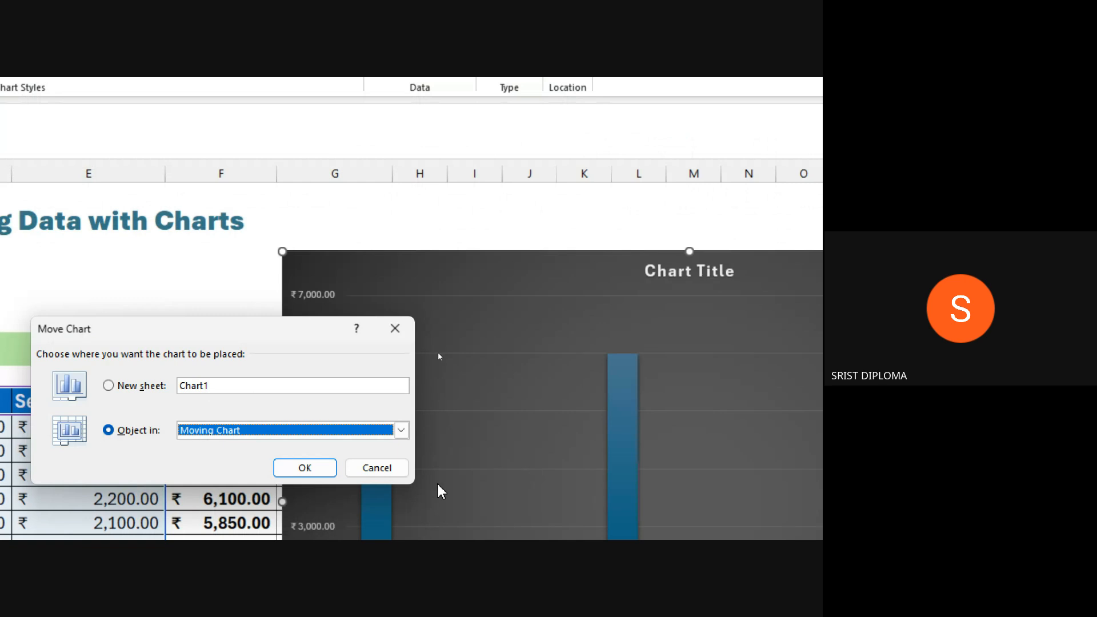
drag(204, 298, 236, 280)
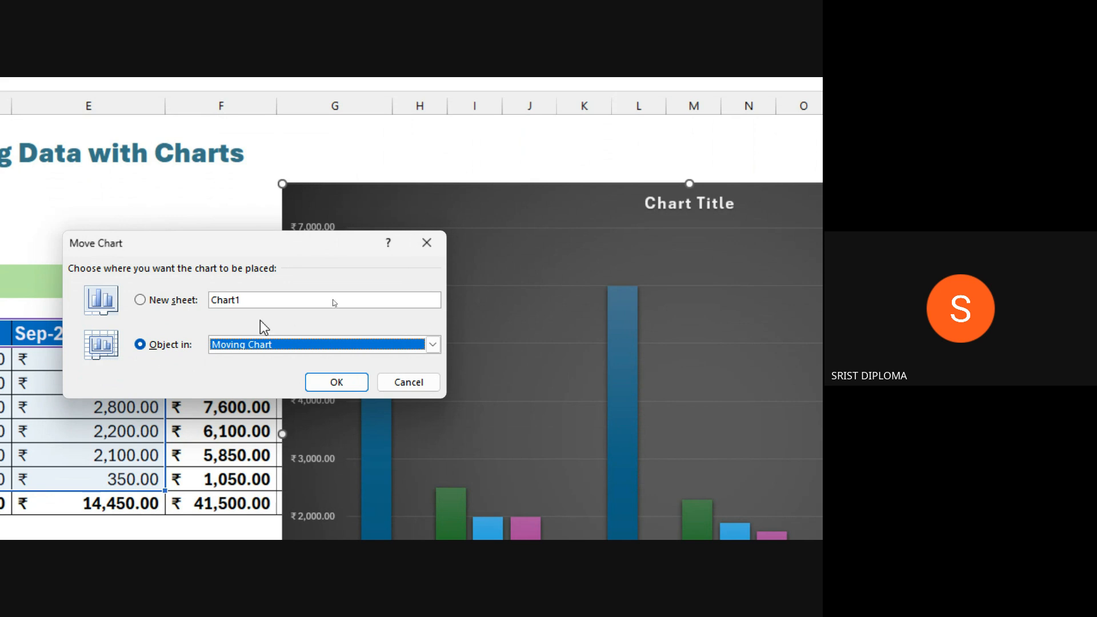
click(139, 301)
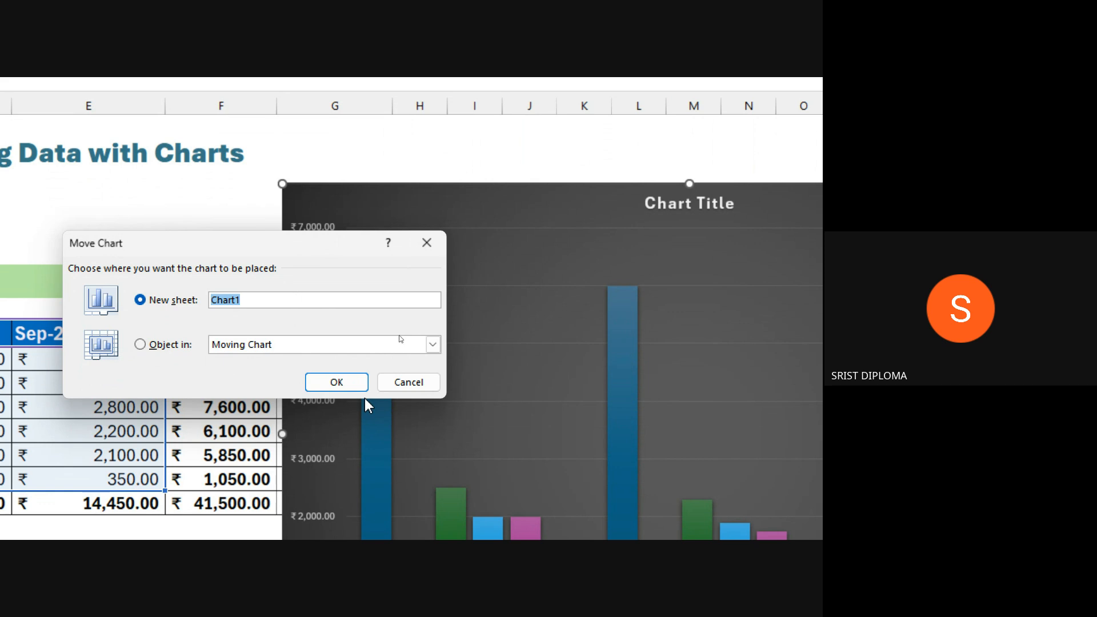
click(337, 382)
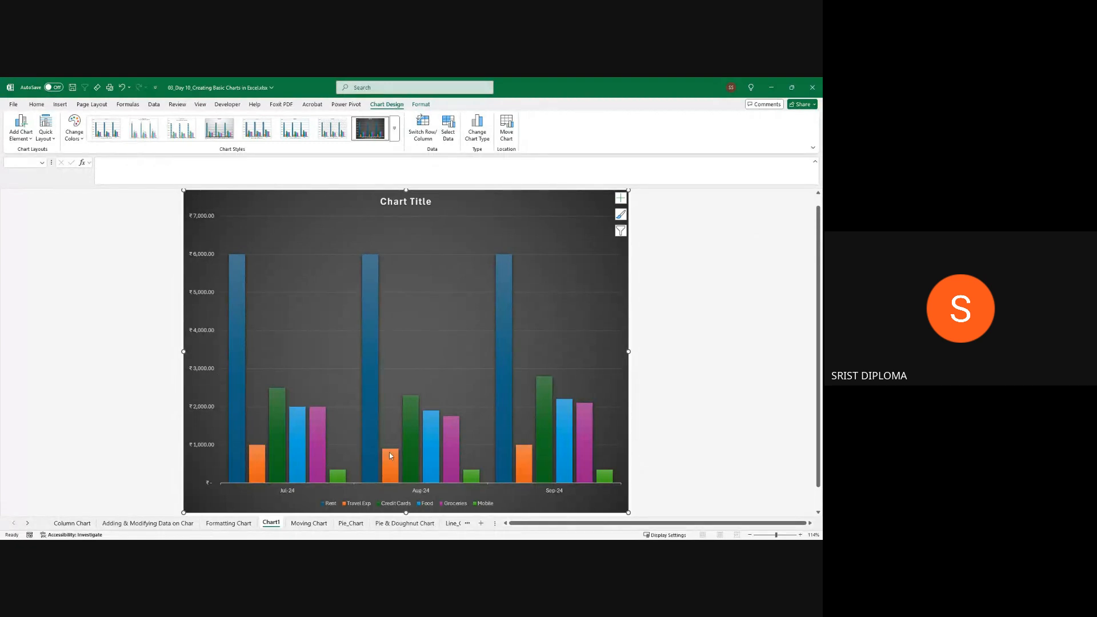
- On the Chart1 sheet, view the insert commands with the chart deselected, and the style choices with it selected
click(61, 277)
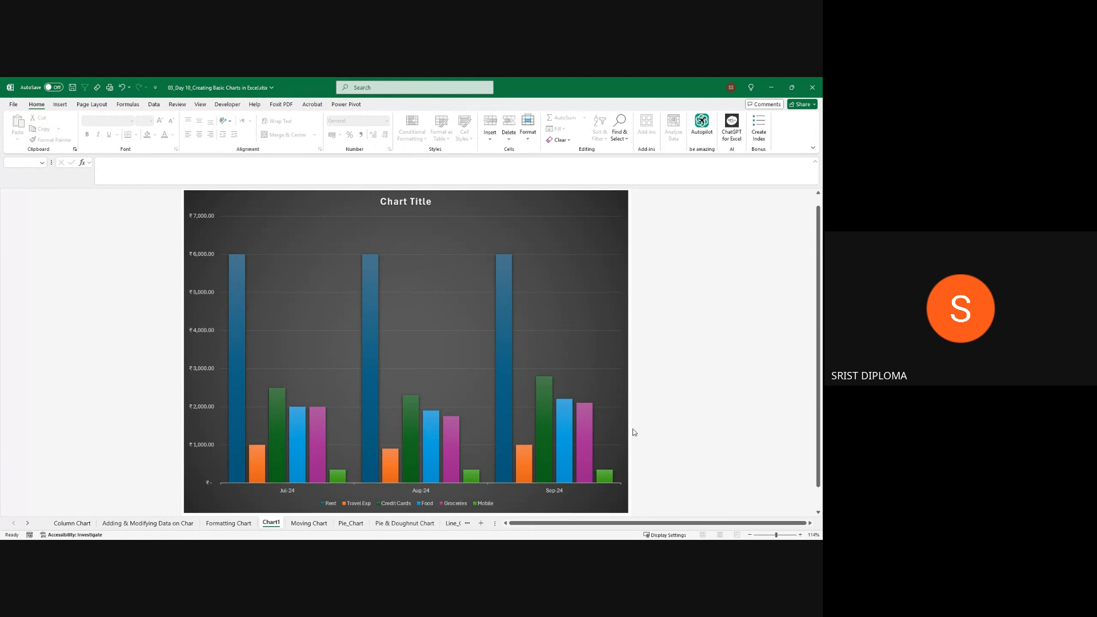
click(60, 105)
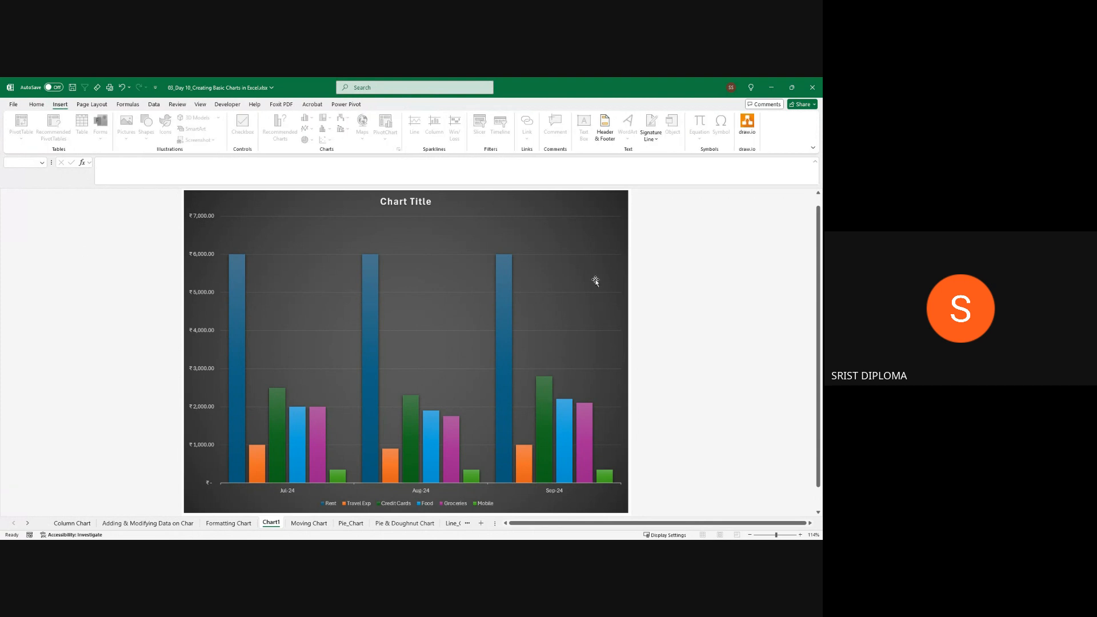
click(581, 259)
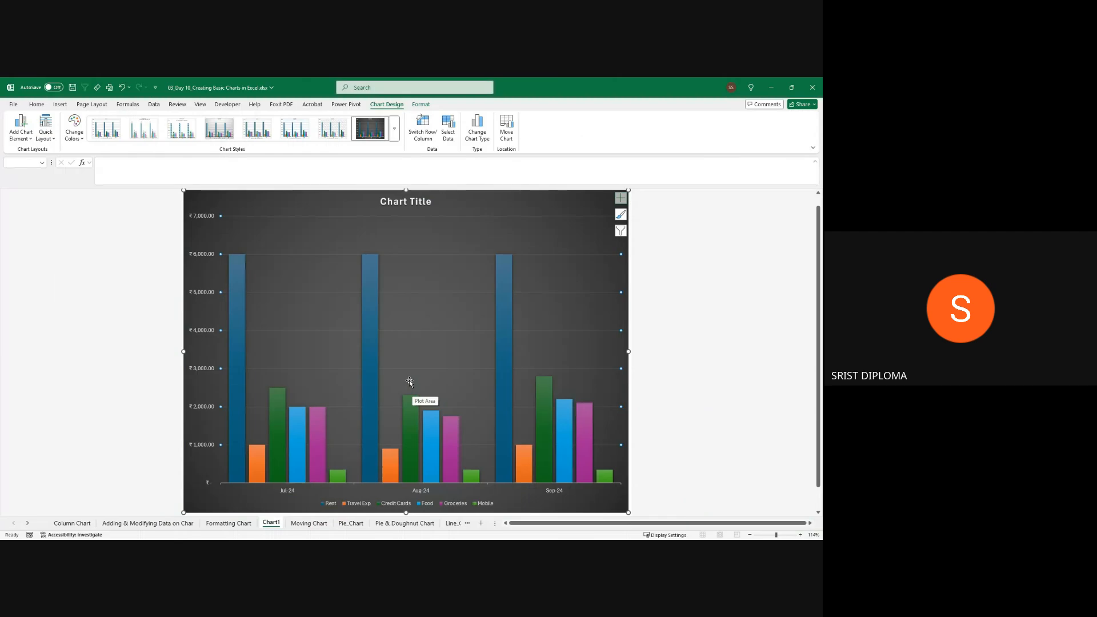
click(620, 215)
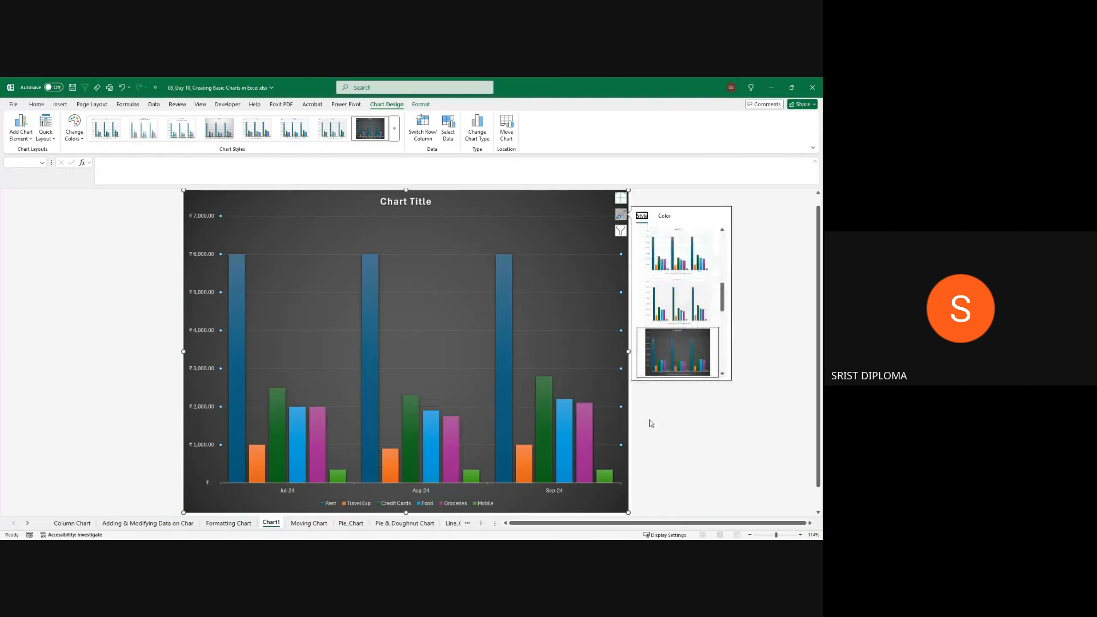
click(657, 419)
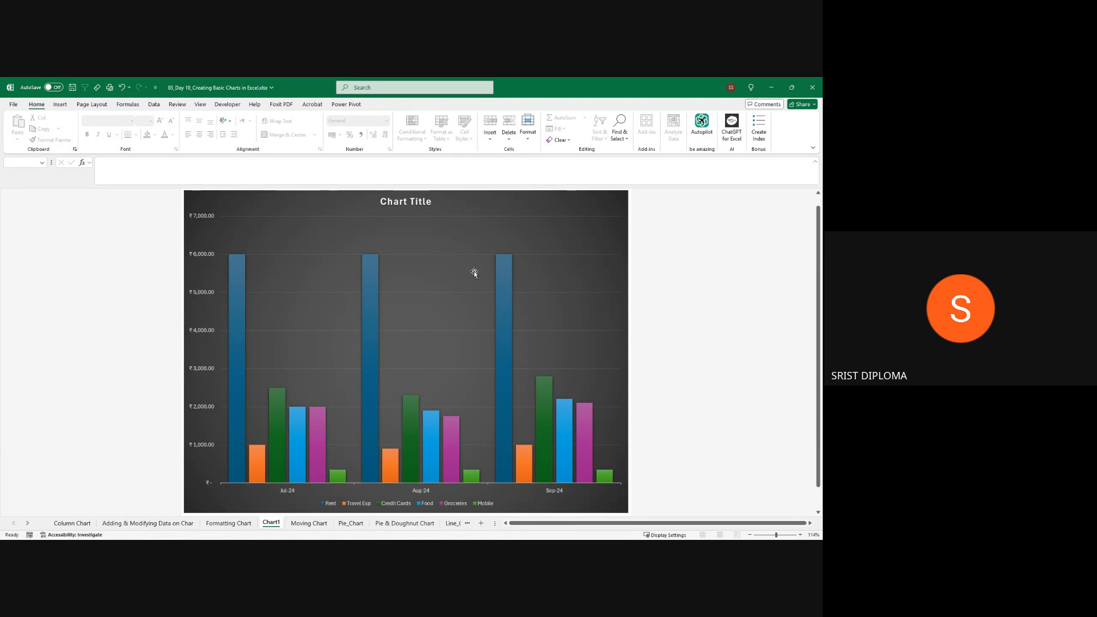
- Position the Chart1 legend at the top of the chart, below the title
click(490, 225)
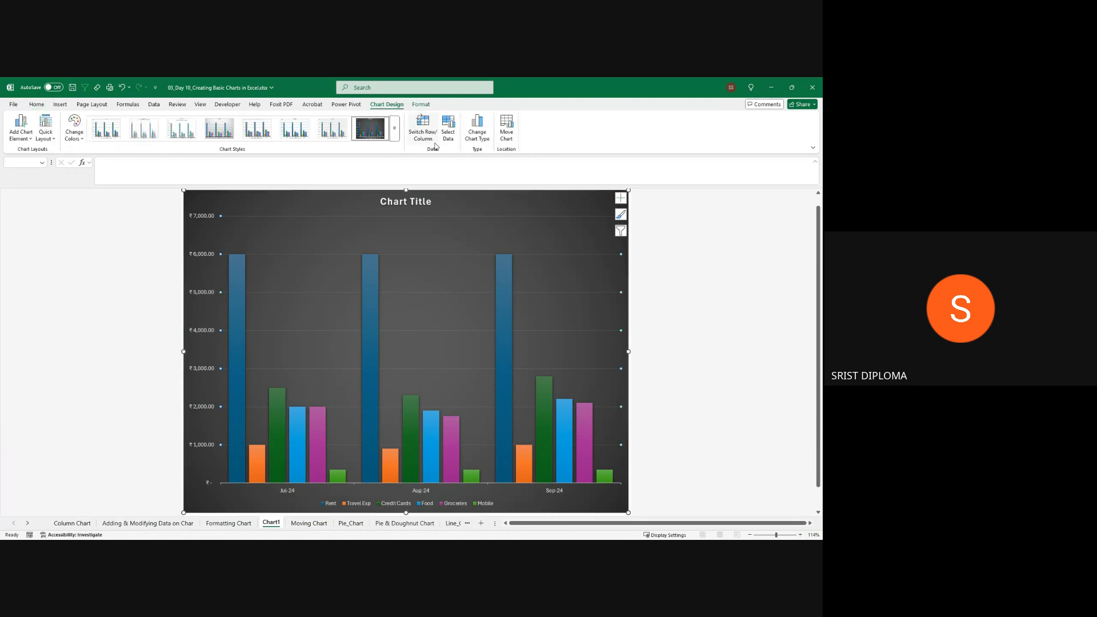
click(31, 138)
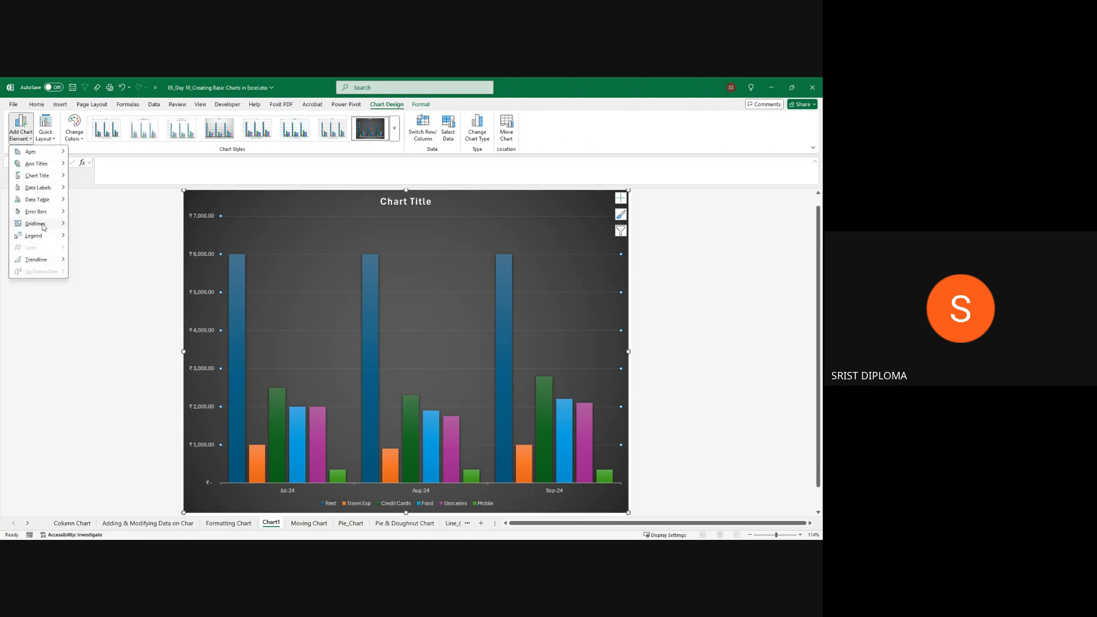
mouse_move(43, 236)
click(102, 282)
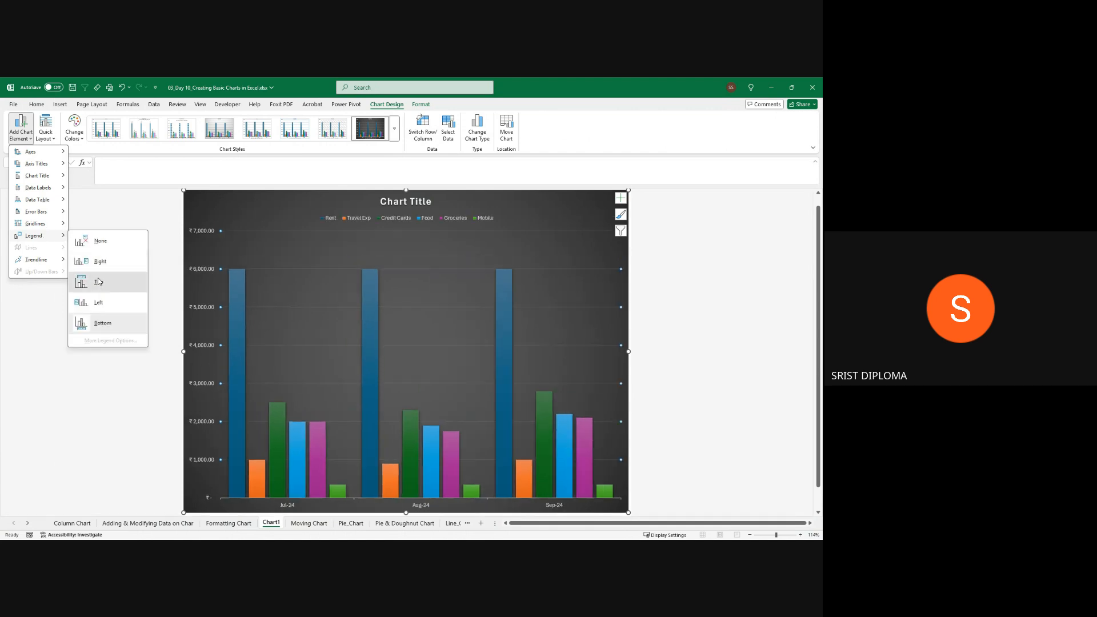
- Make the chart legend text bold and set its font size to 12
click(381, 219)
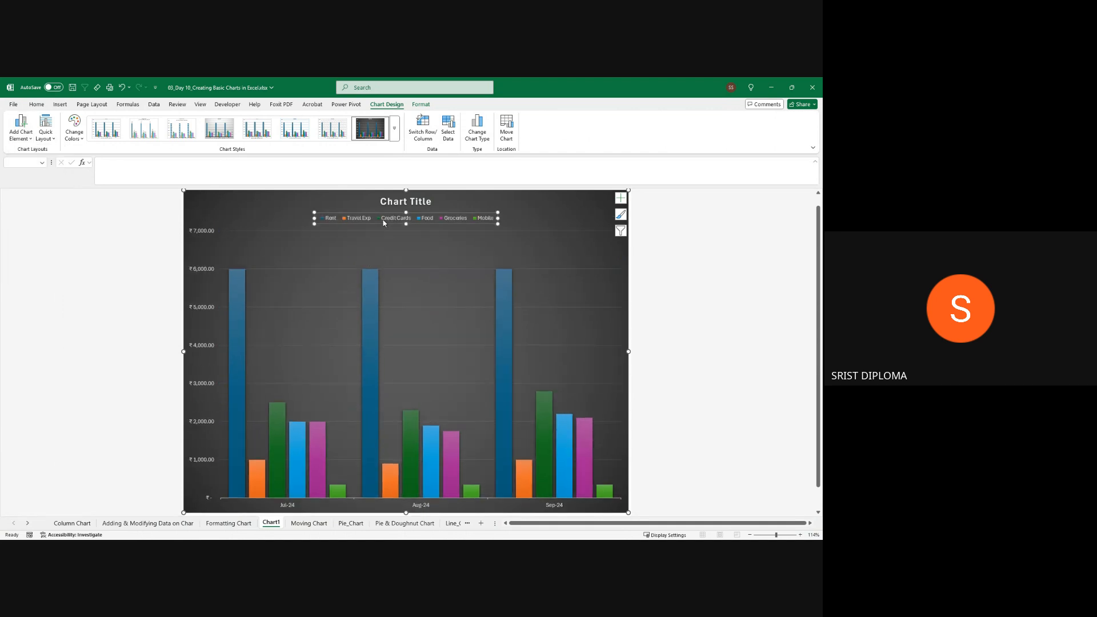
click(37, 104)
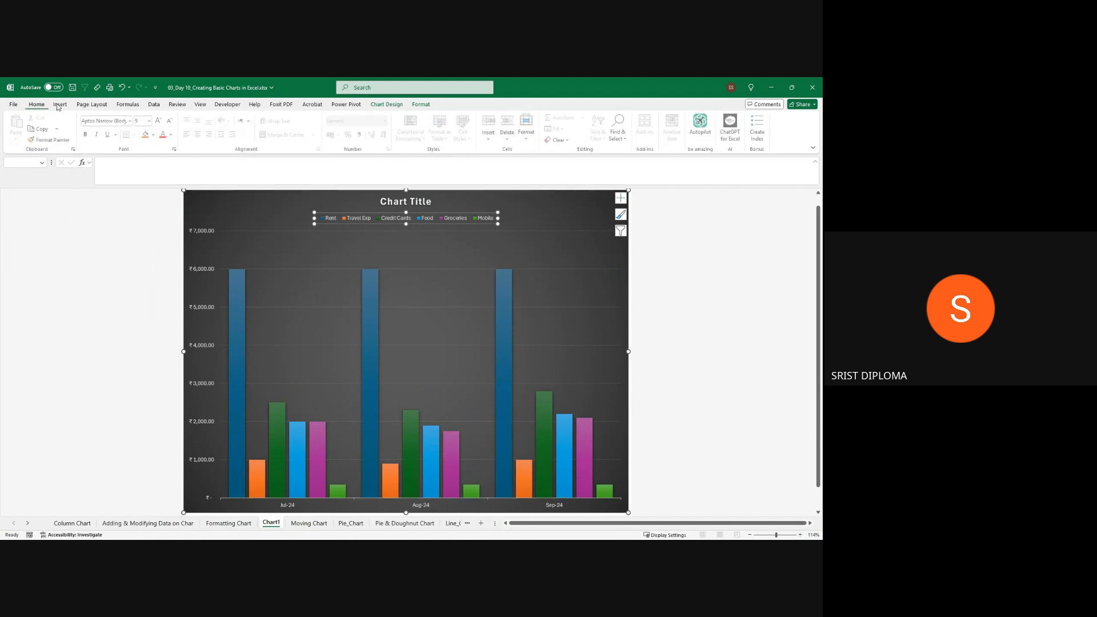
click(87, 134)
click(160, 121)
click(160, 121)
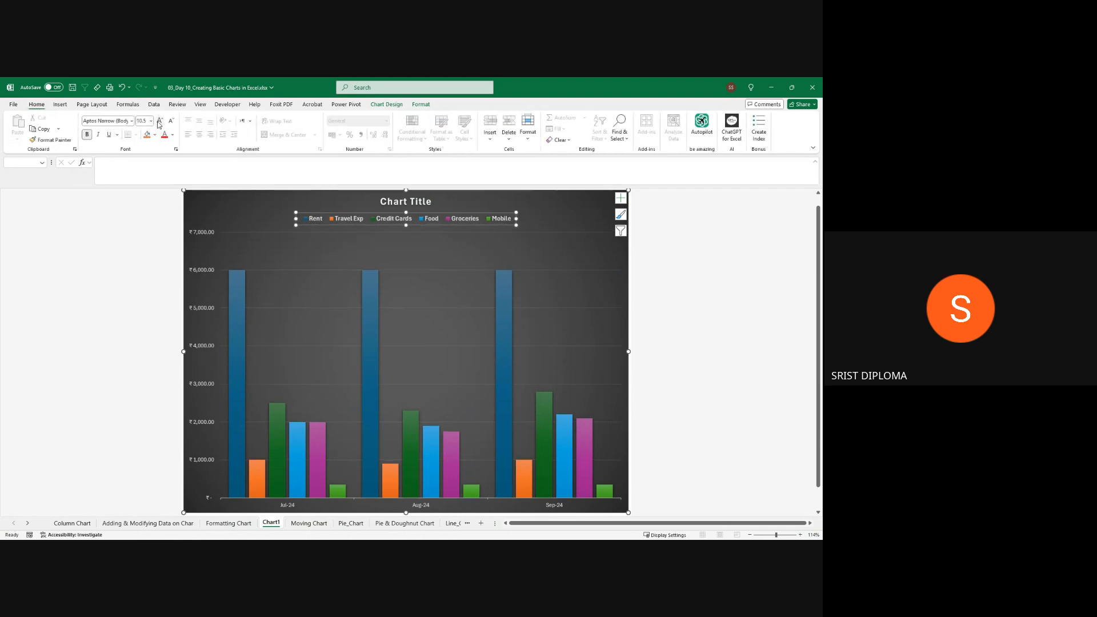
click(160, 121)
click(160, 121)
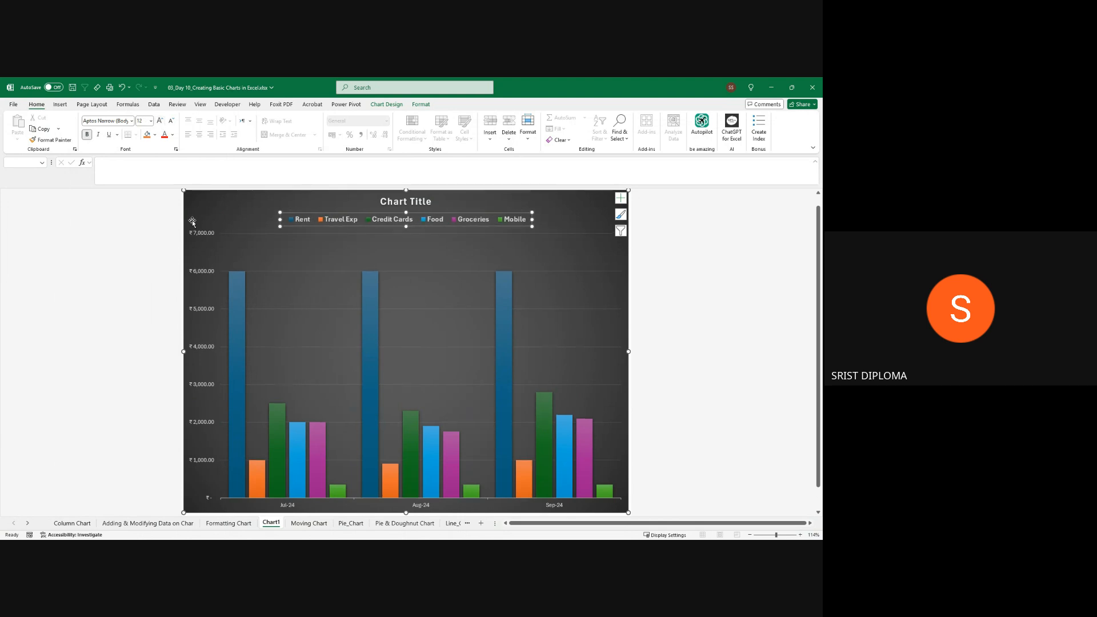
click(392, 105)
click(718, 333)
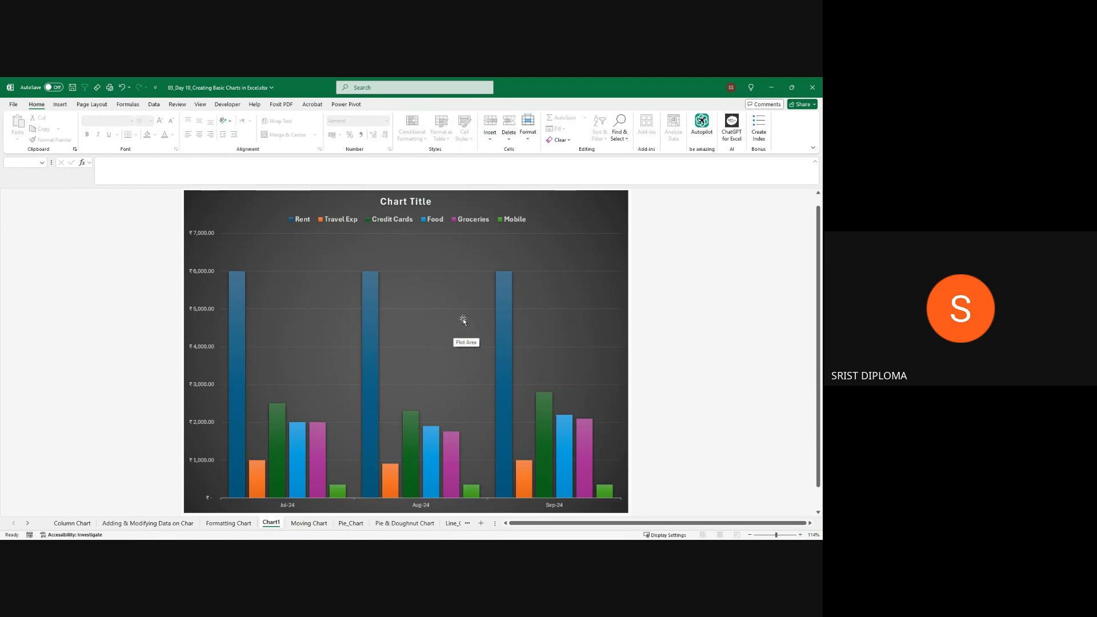
- Move the chart from Chart1 into the Column Chart sheet as an embedded object
click(558, 259)
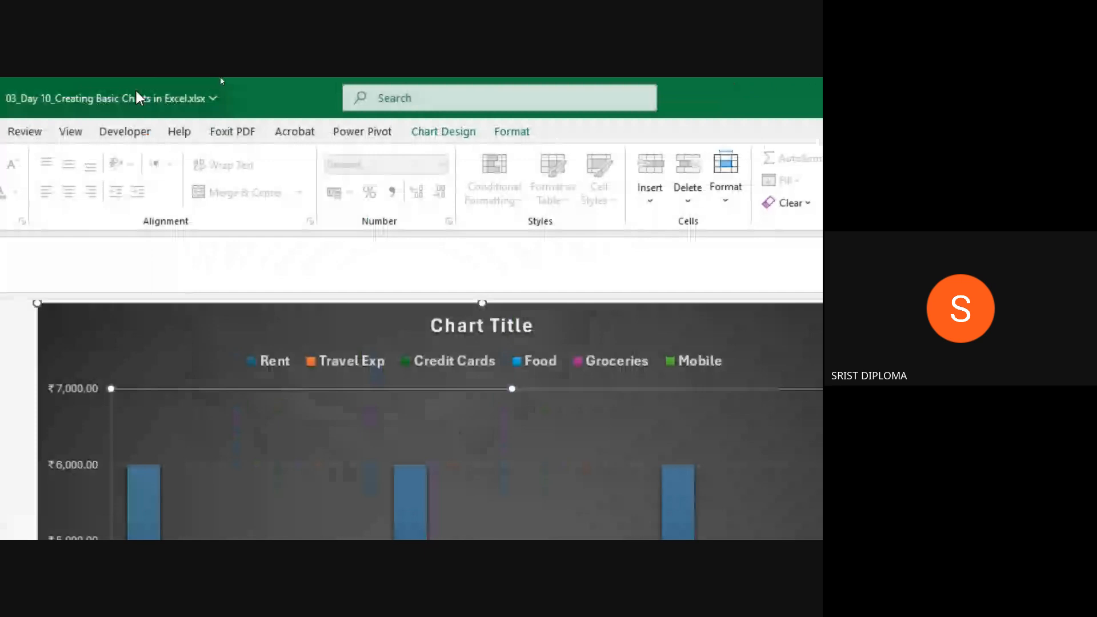
click(447, 132)
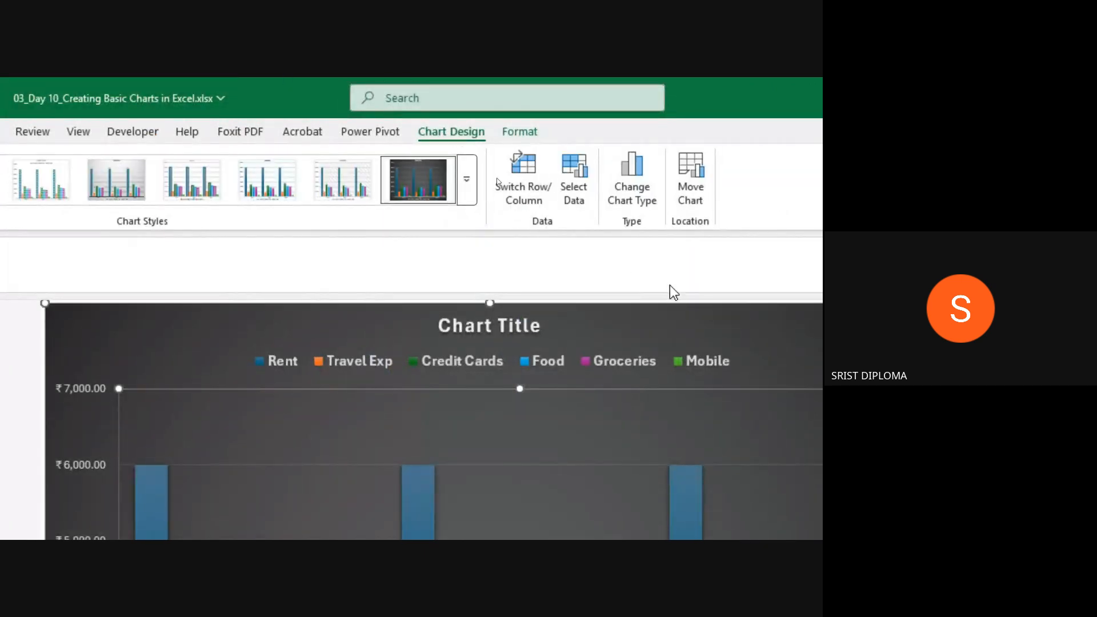
click(692, 182)
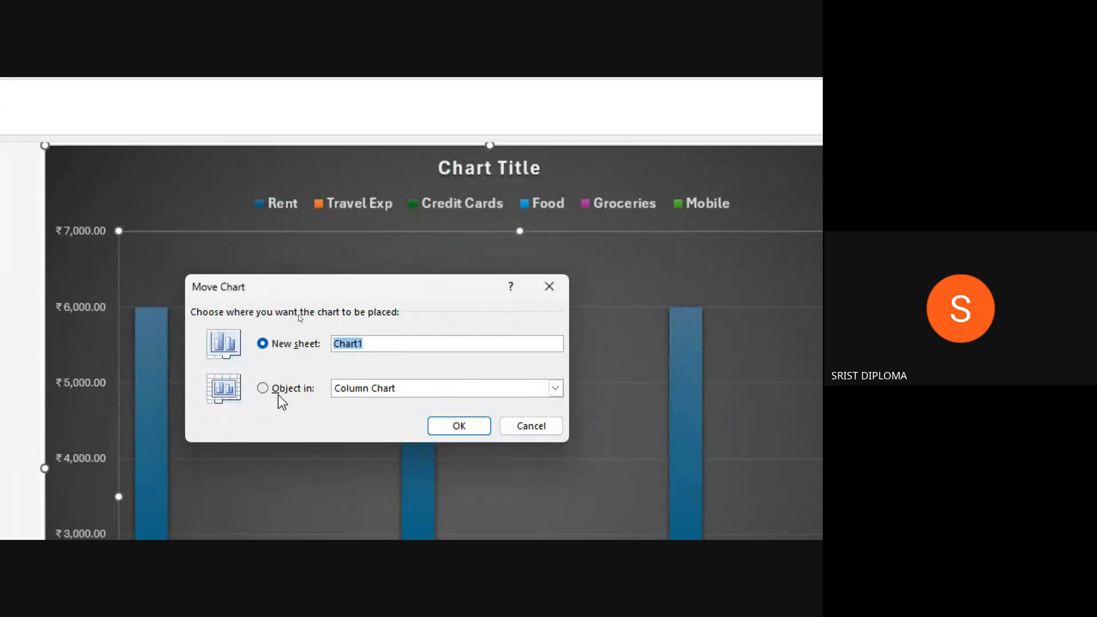
click(263, 389)
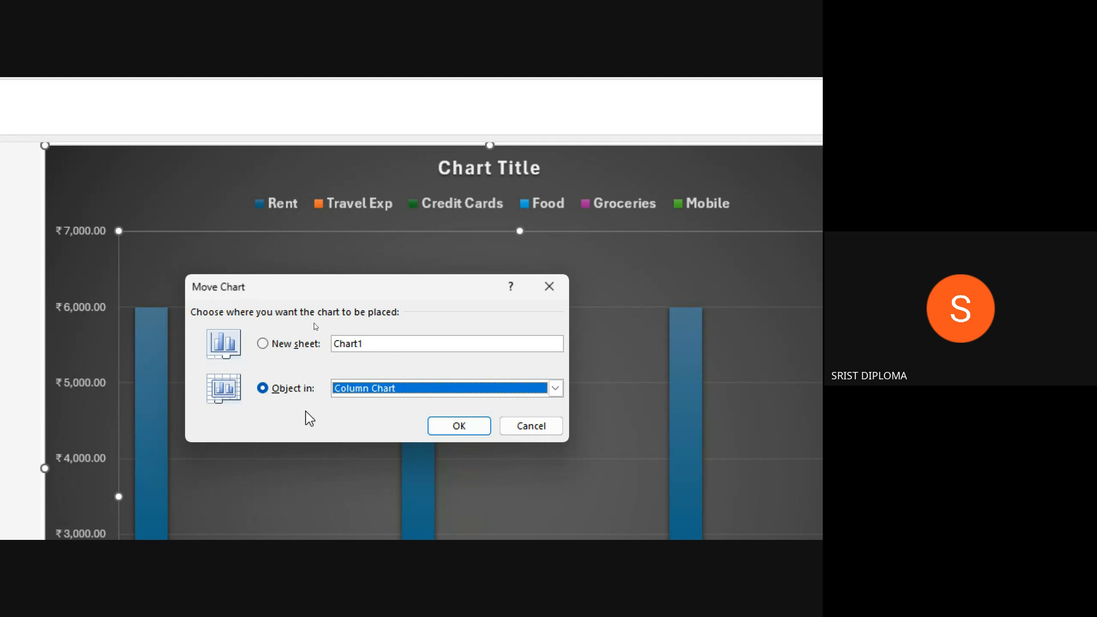
click(465, 407)
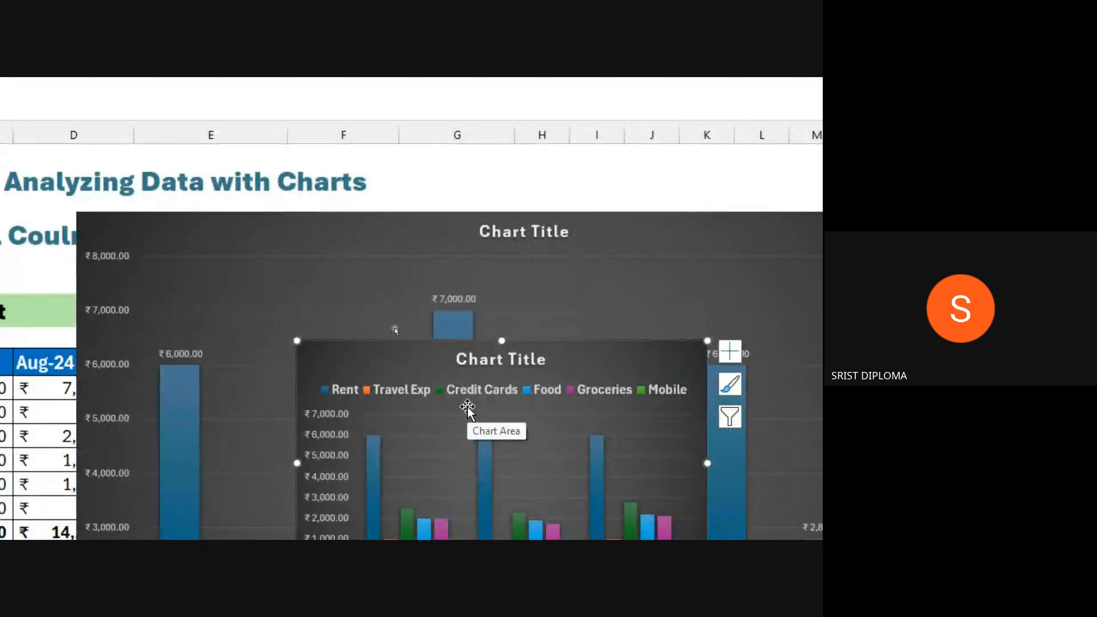
- On the Column Chart sheet, enlarge the moved chart and shift it over the right part of the existing chart
key(ctrl+4)
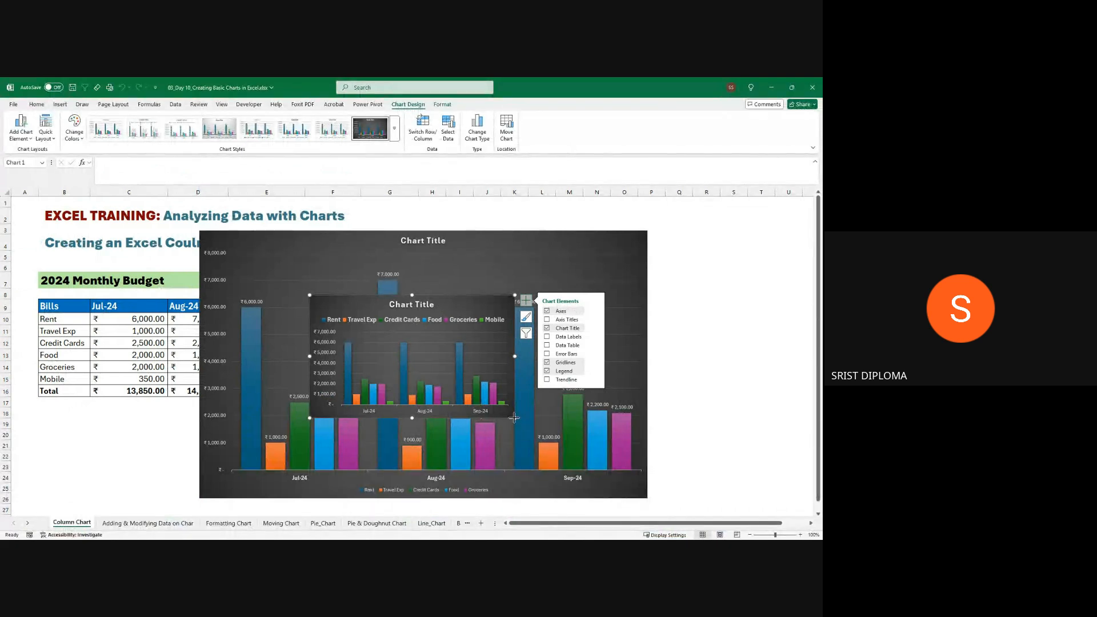
drag(514, 417, 574, 457)
drag(501, 302, 464, 277)
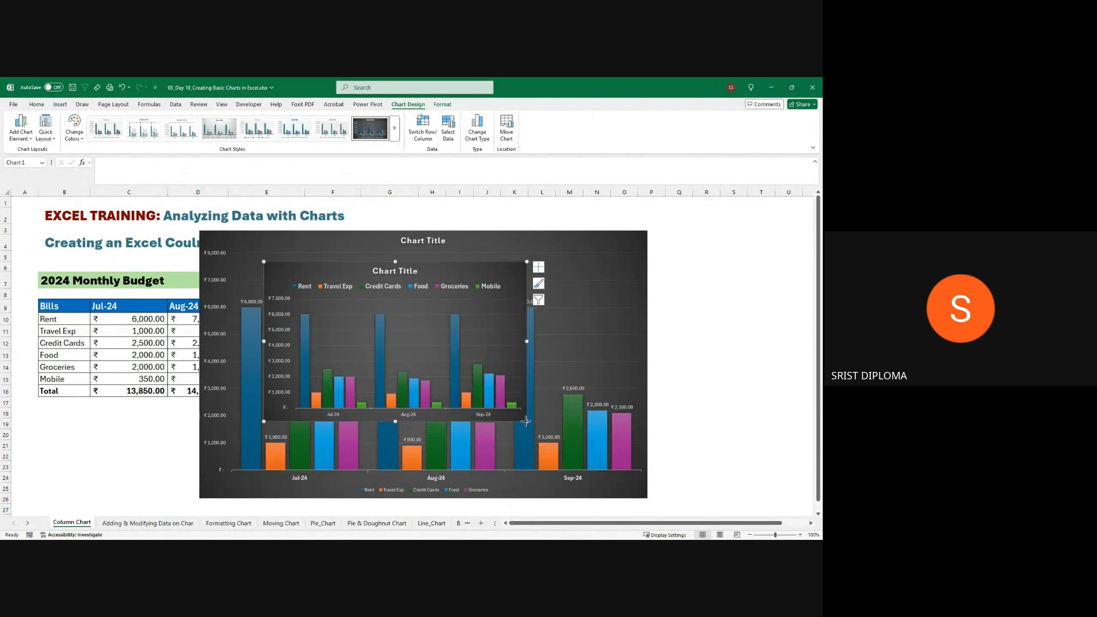
drag(531, 421, 648, 474)
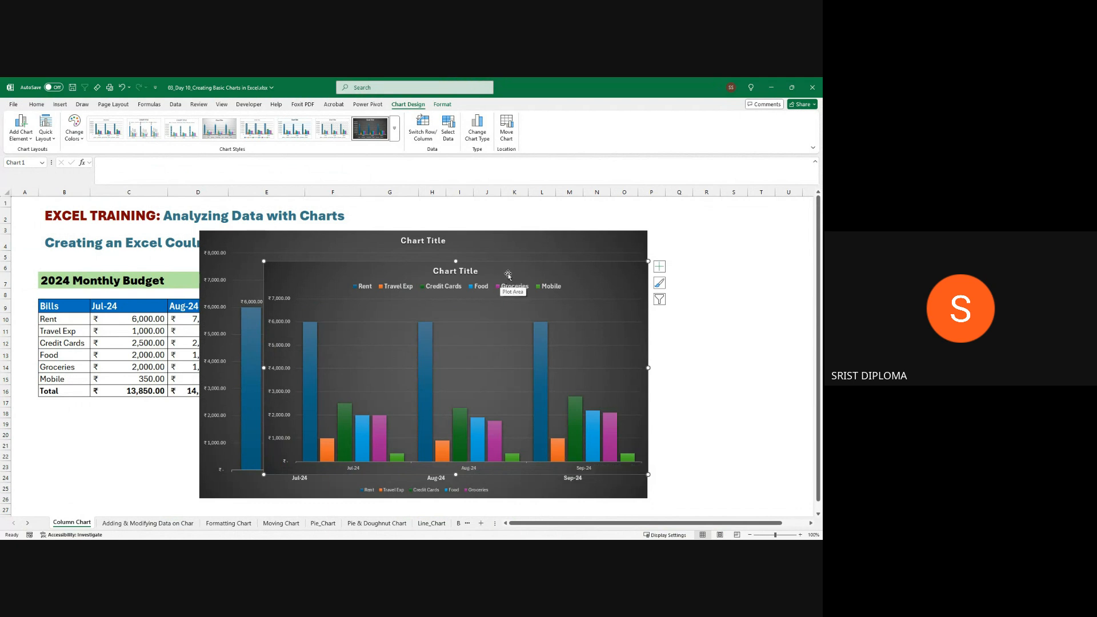
drag(352, 265, 454, 286)
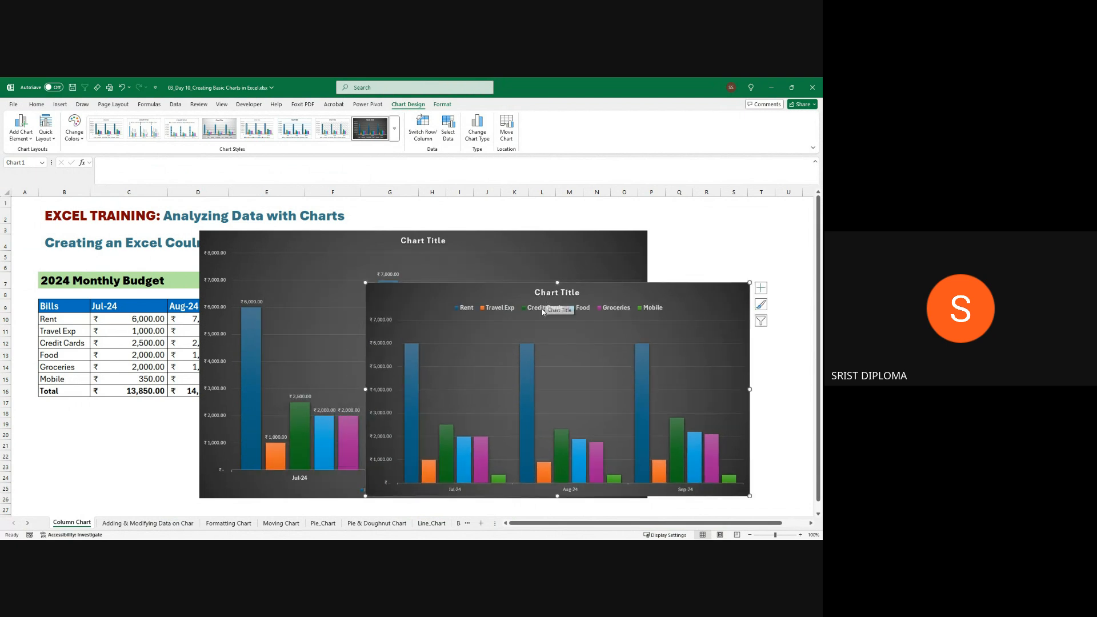
- Move the selected chart as an object to the Moving Chart sheet
click(510, 128)
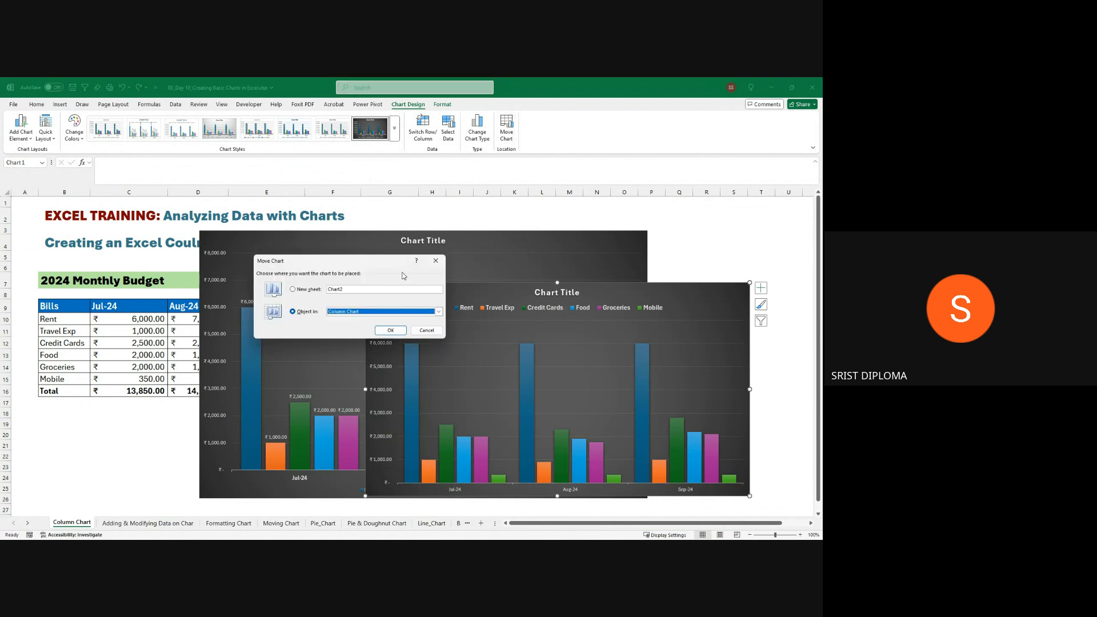
click(438, 311)
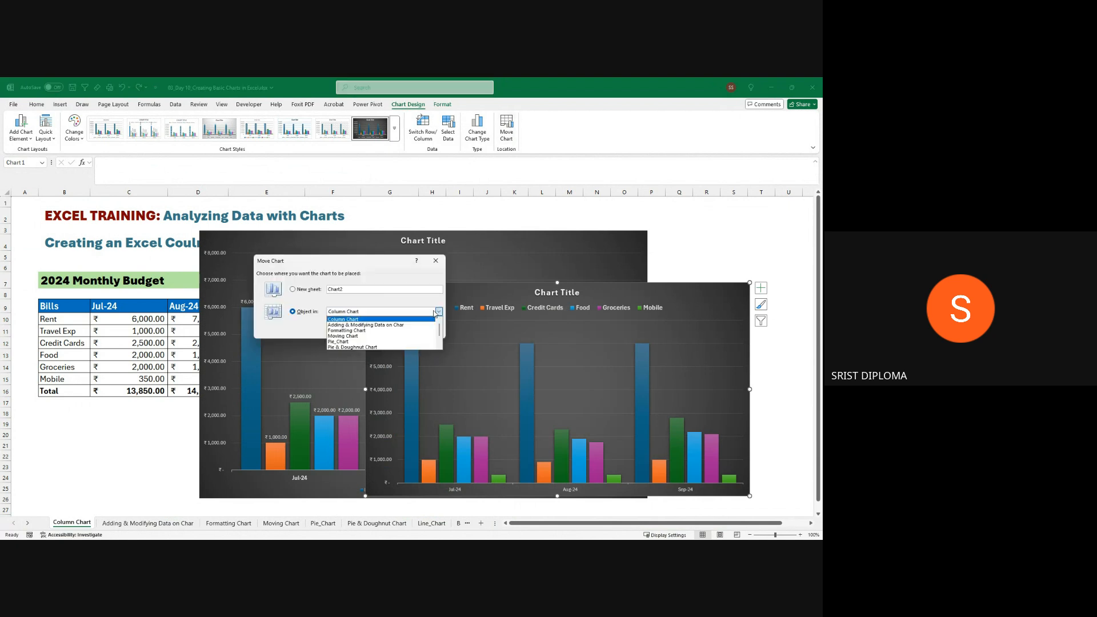
click(399, 336)
click(400, 333)
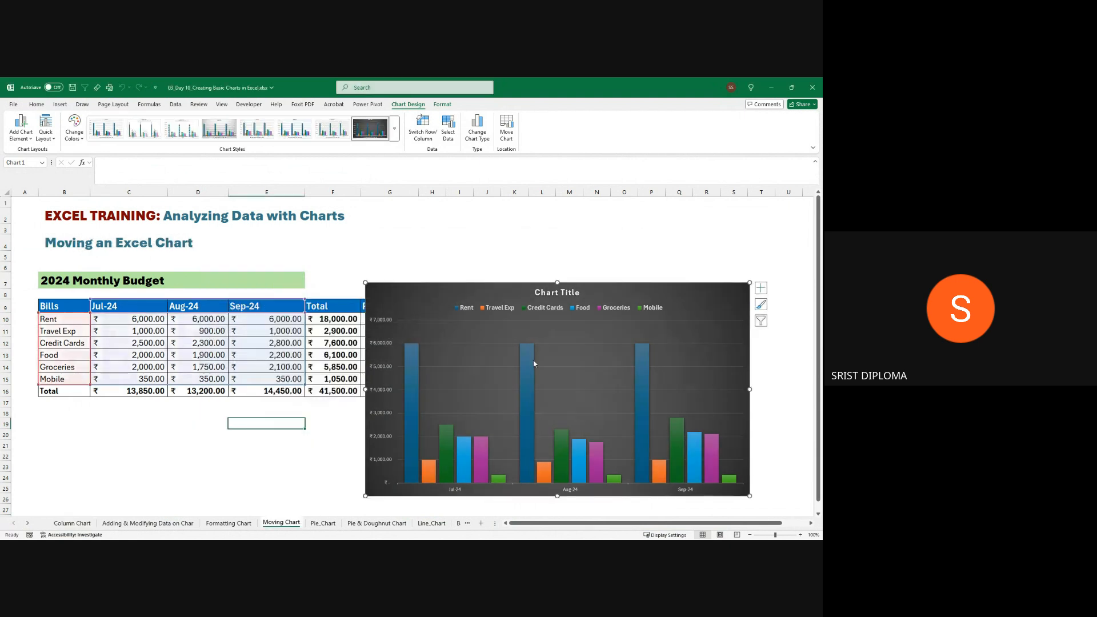
- On the Moving Chart sheet, shift the chart up and left beside the budget table, enlarge it and deselect it
drag(587, 287, 555, 231)
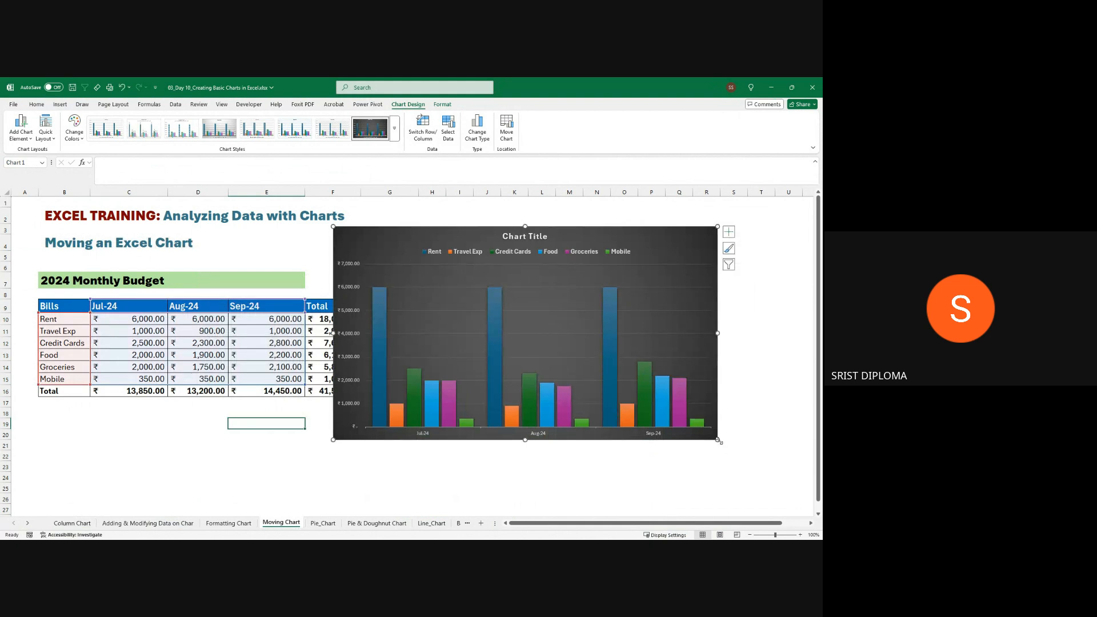
drag(720, 440, 757, 482)
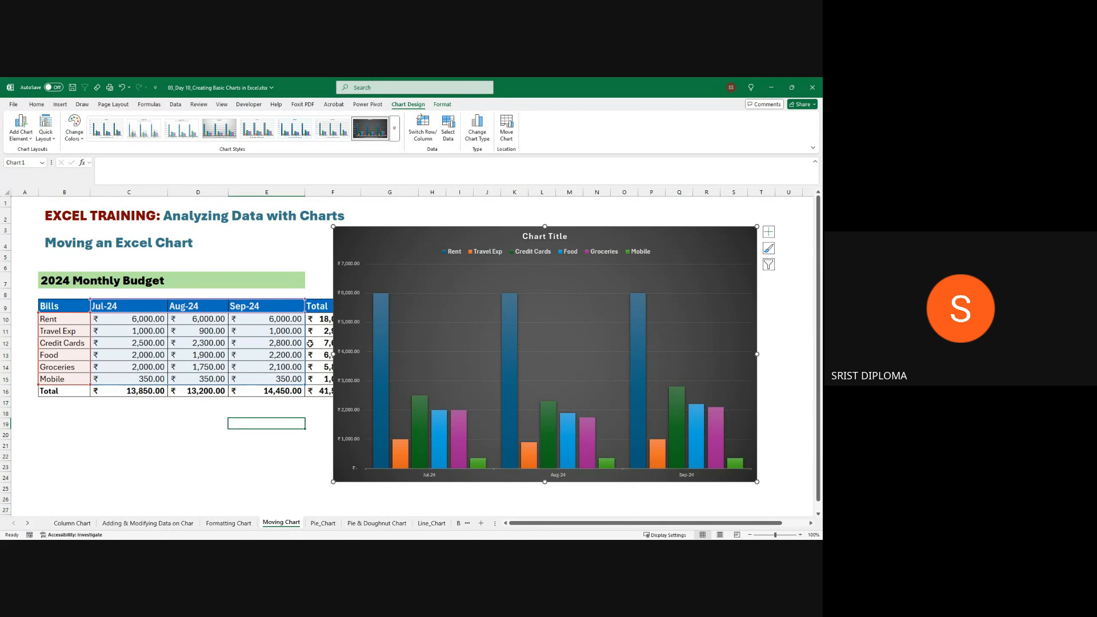
click(191, 423)
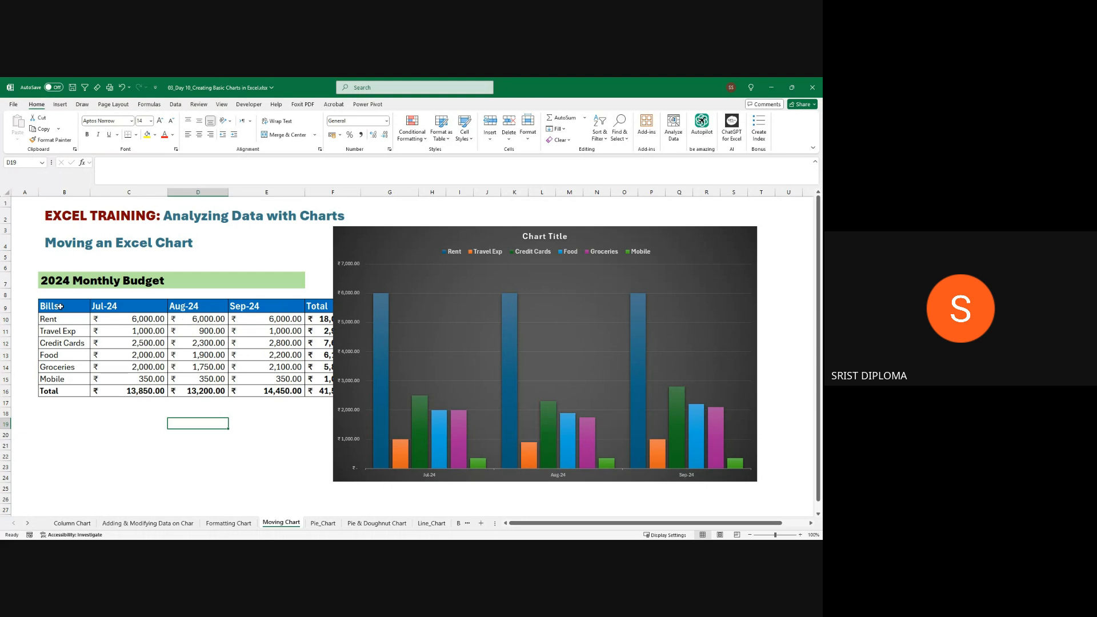
- Open the recommended charts for the budget bills and their Jul-24 to Sep-24 amounts, B9:E15, and move the dialog aside
drag(60, 307, 248, 377)
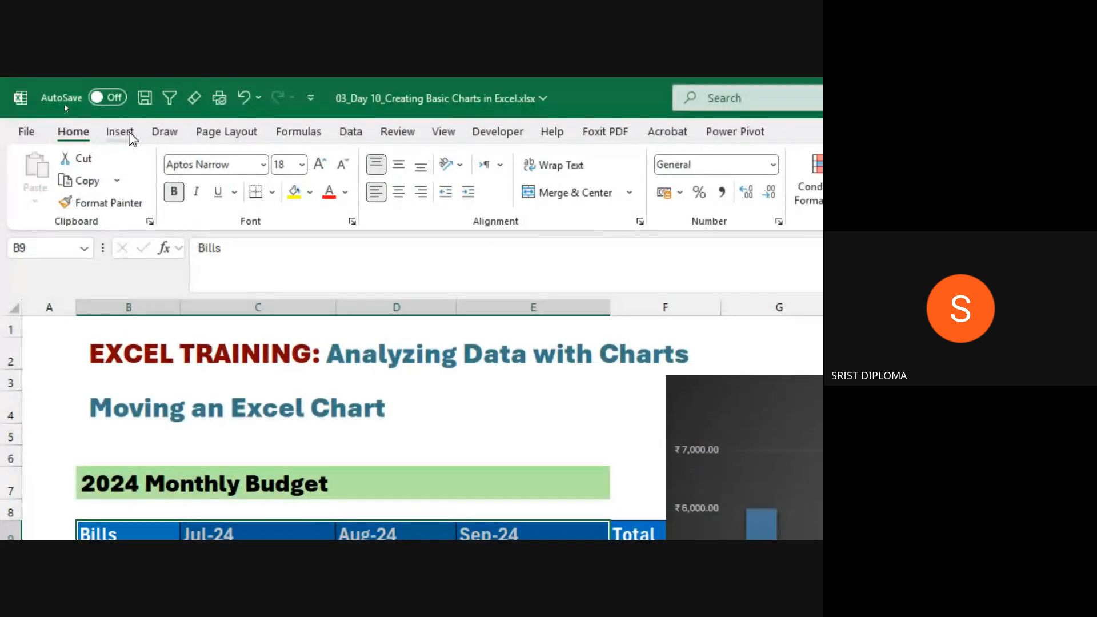
click(119, 132)
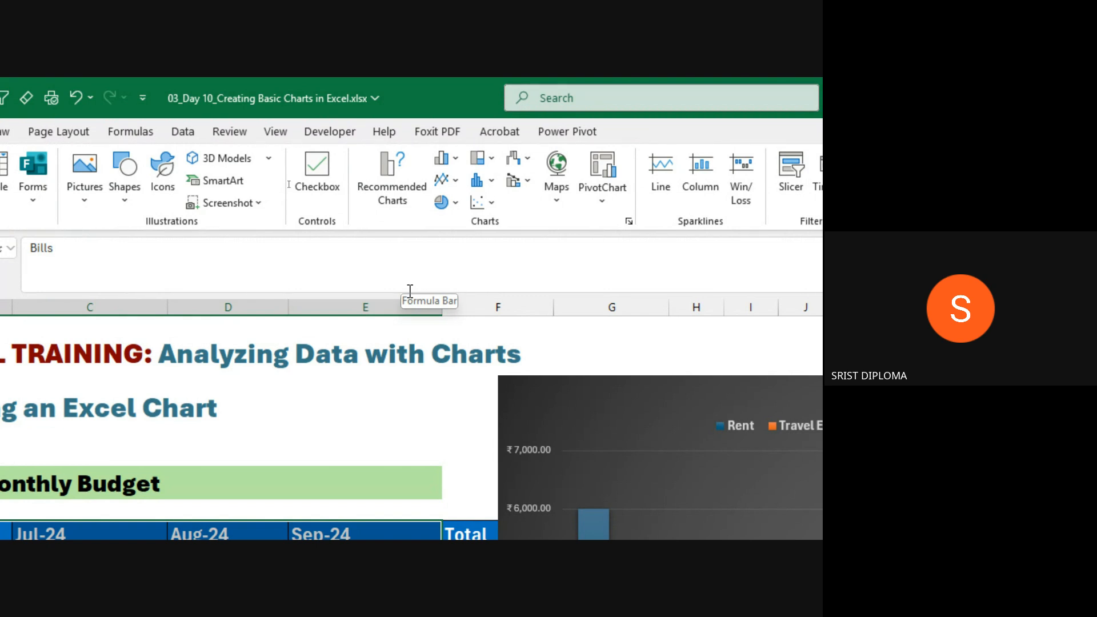
click(382, 178)
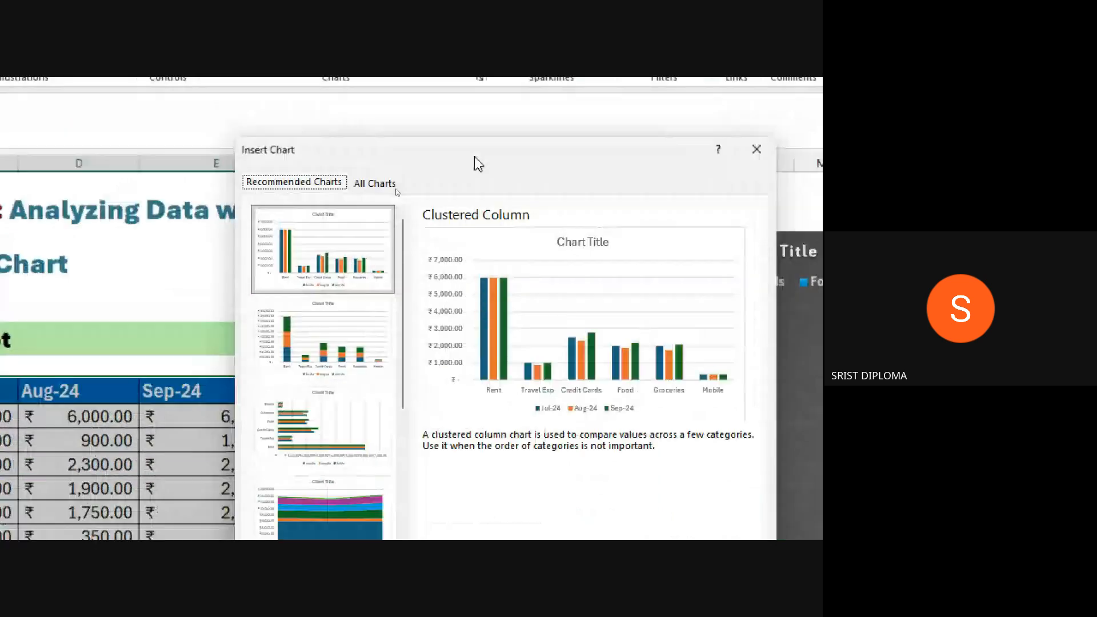
drag(474, 156, 384, 105)
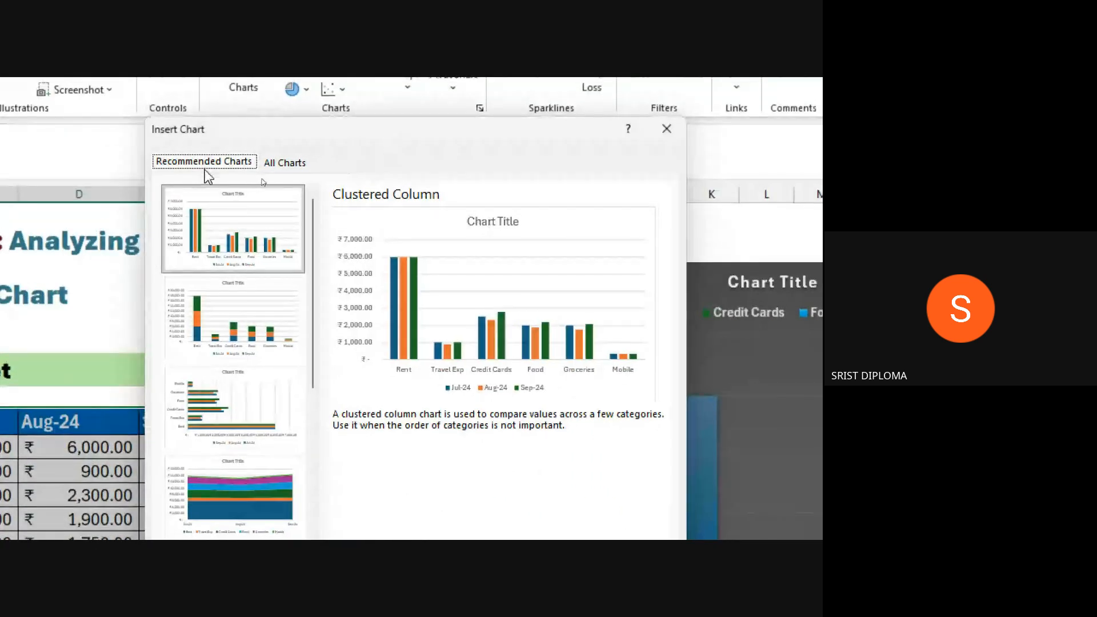
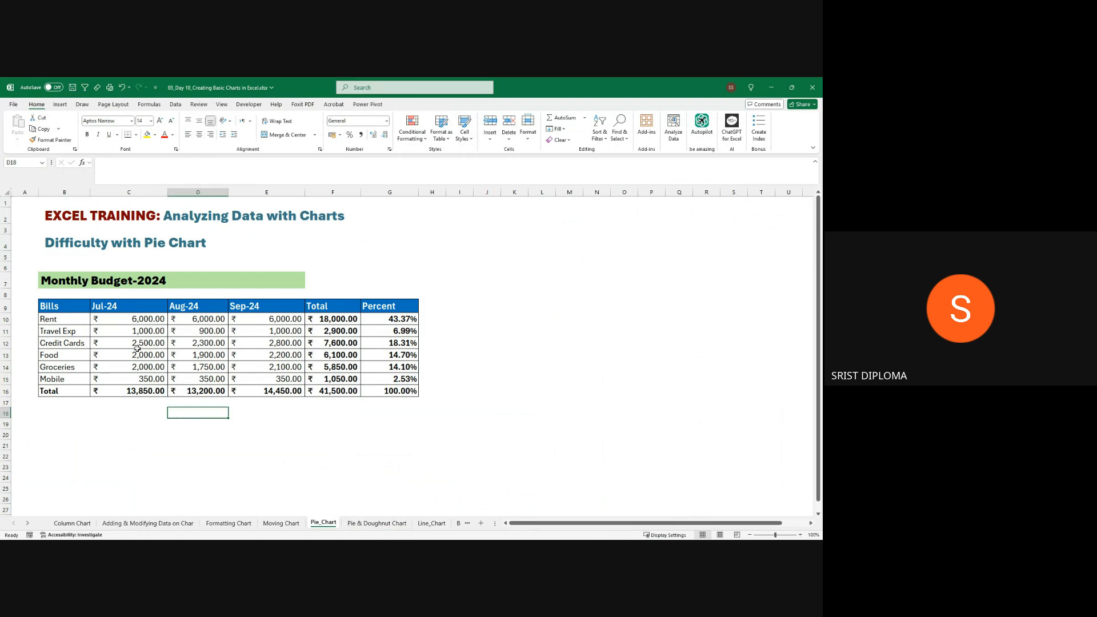
- On the Pie_Chart sheet, insert a 2-D pie chart from the bills and monthly amounts in B9:E15, excluding the Total row
drag(60, 308, 245, 378)
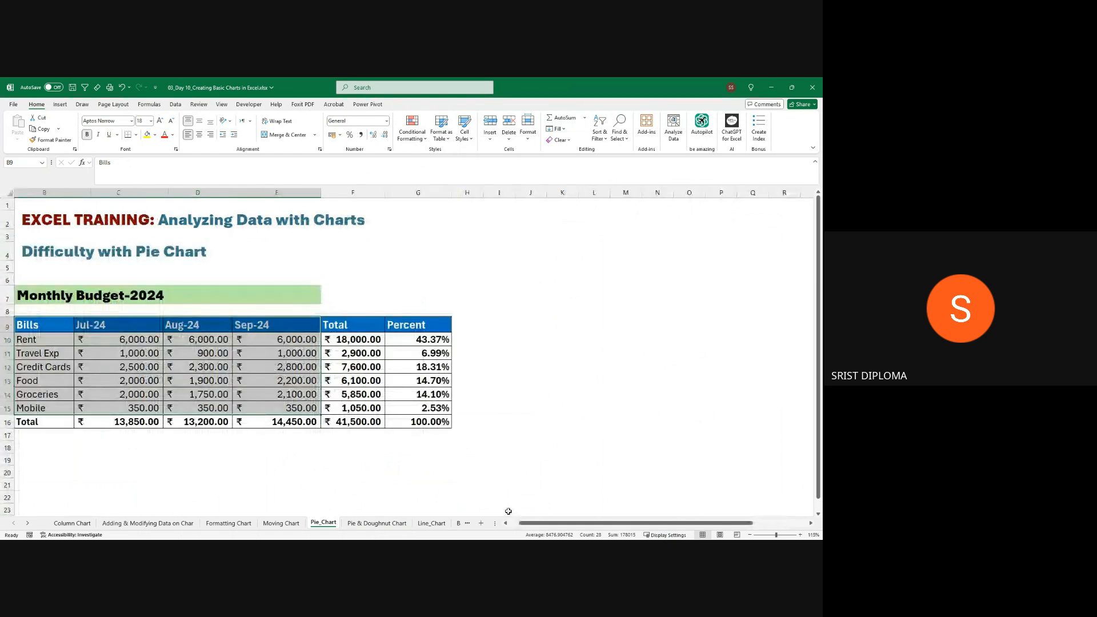
scroll(514, 524, up, 1)
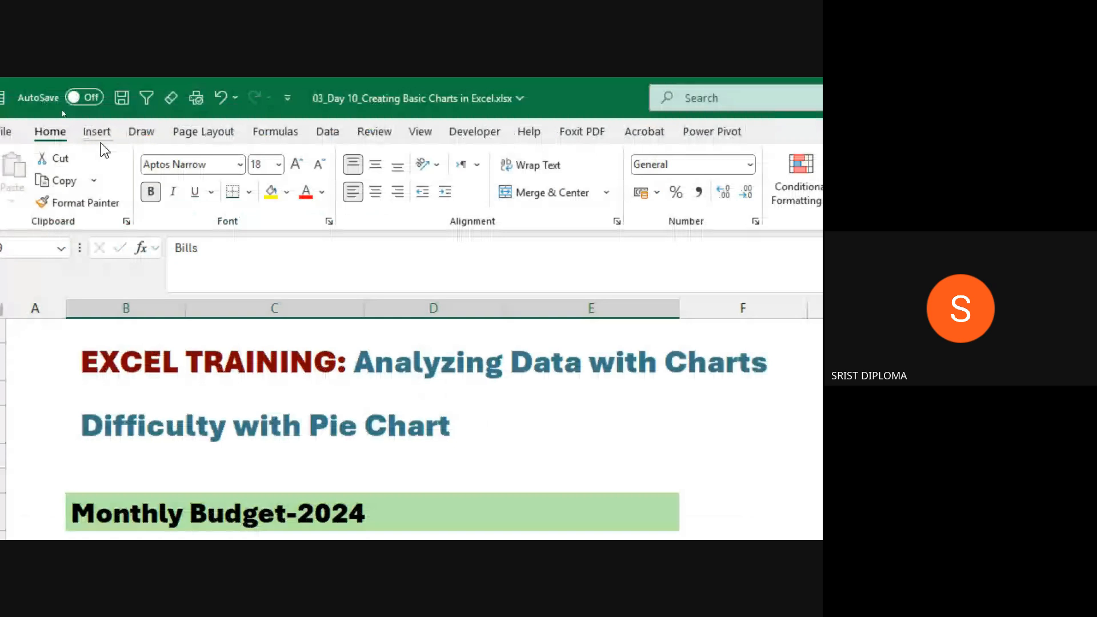
click(98, 136)
click(597, 202)
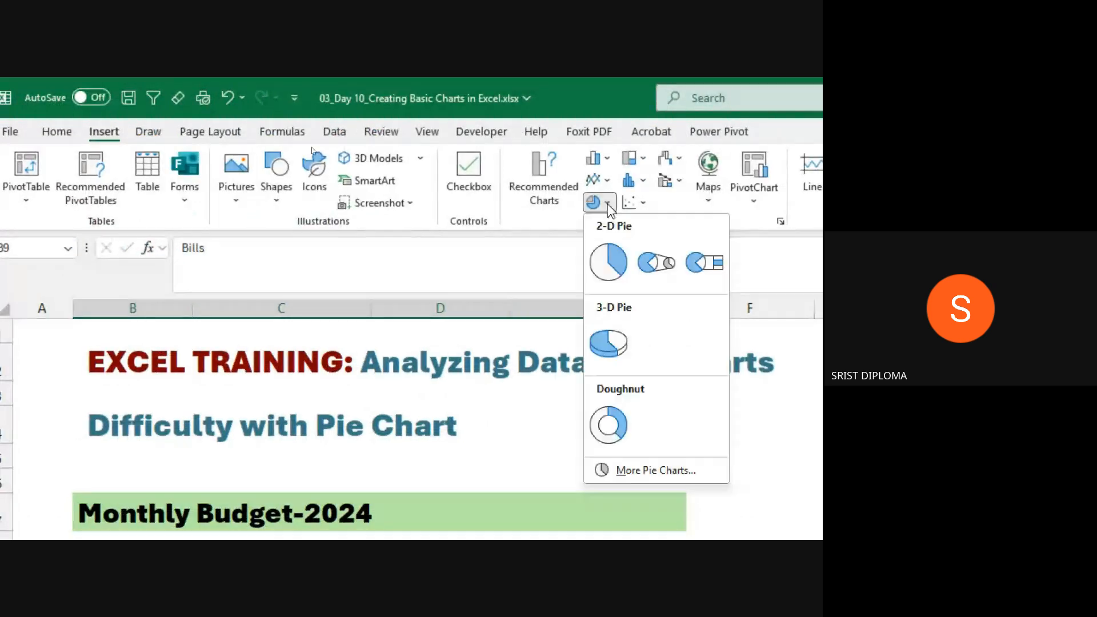
click(607, 280)
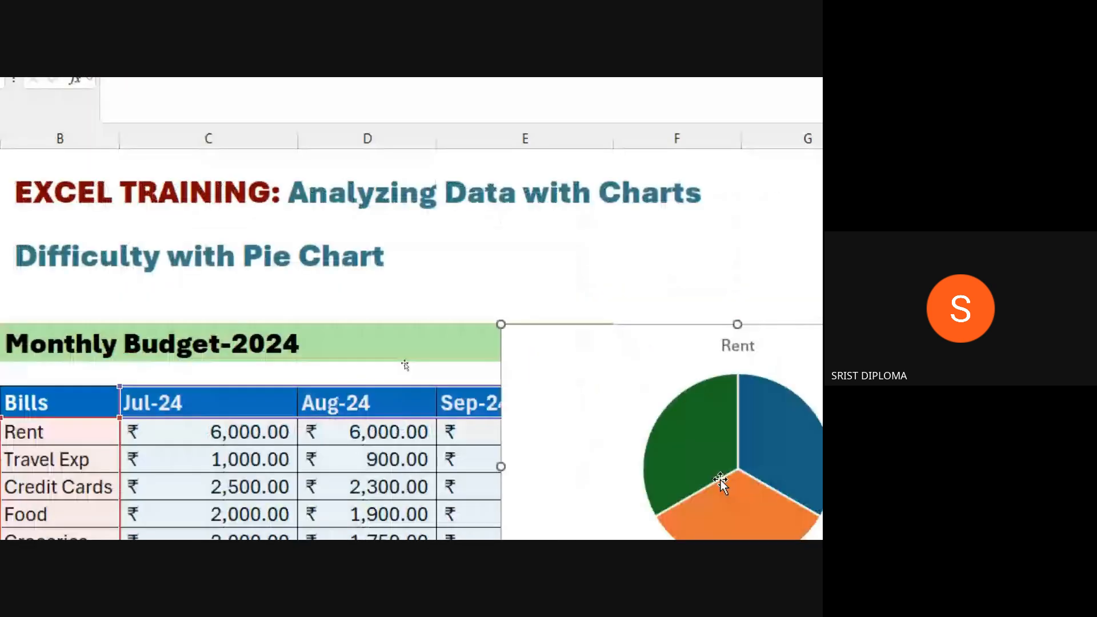
- Reposition the pie chart beside the budget table's first months and enlarge it from its corner
drag(709, 294, 441, 255)
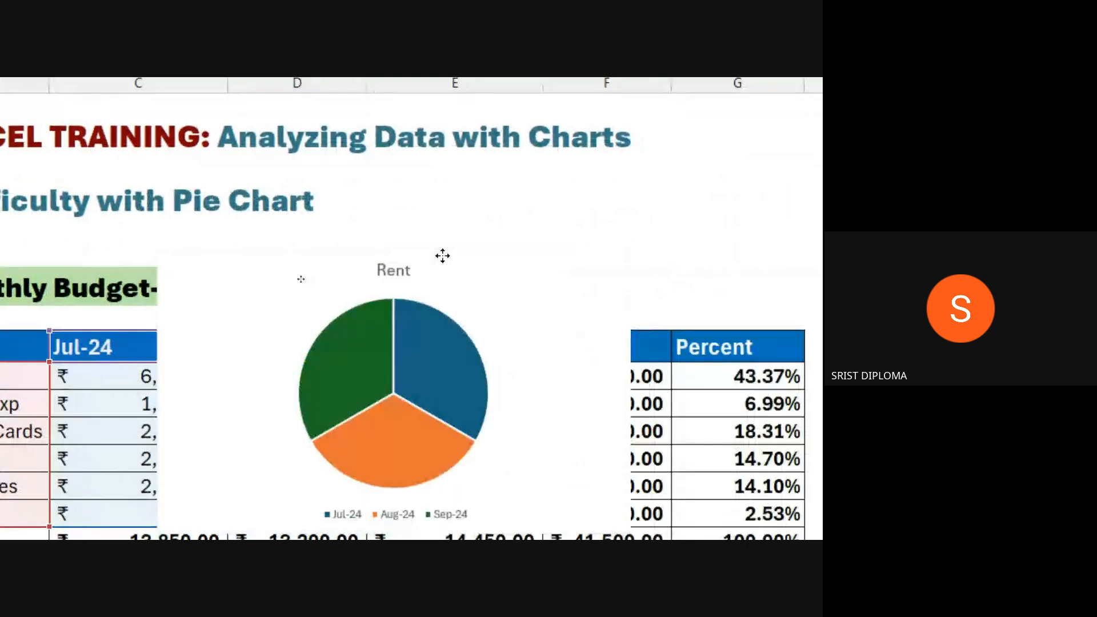
scroll(686, 217, down, 2)
click(607, 185)
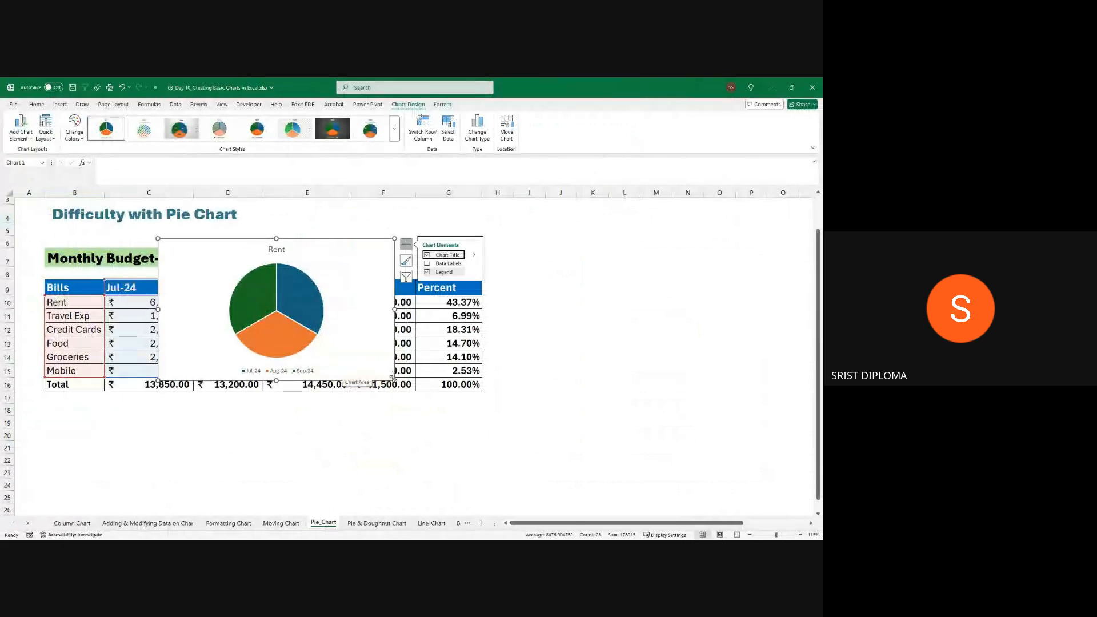
drag(392, 378, 560, 433)
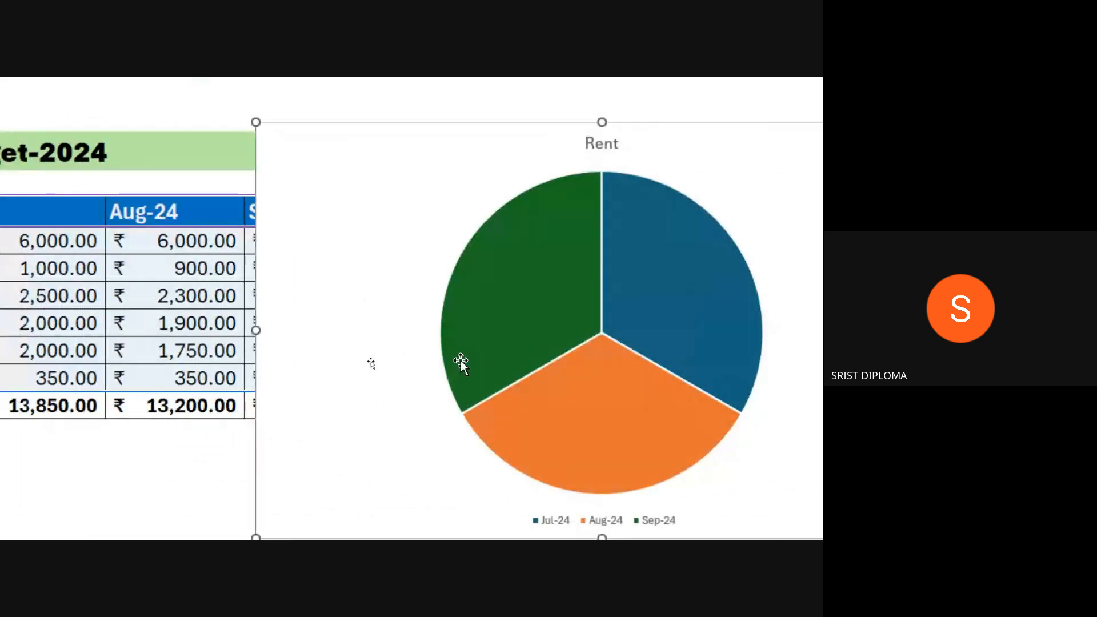
- In the pie chart's data source, exclude the Aug-24 and Sep-24 categories, leaving only Jul-24
mouse_move(461, 361)
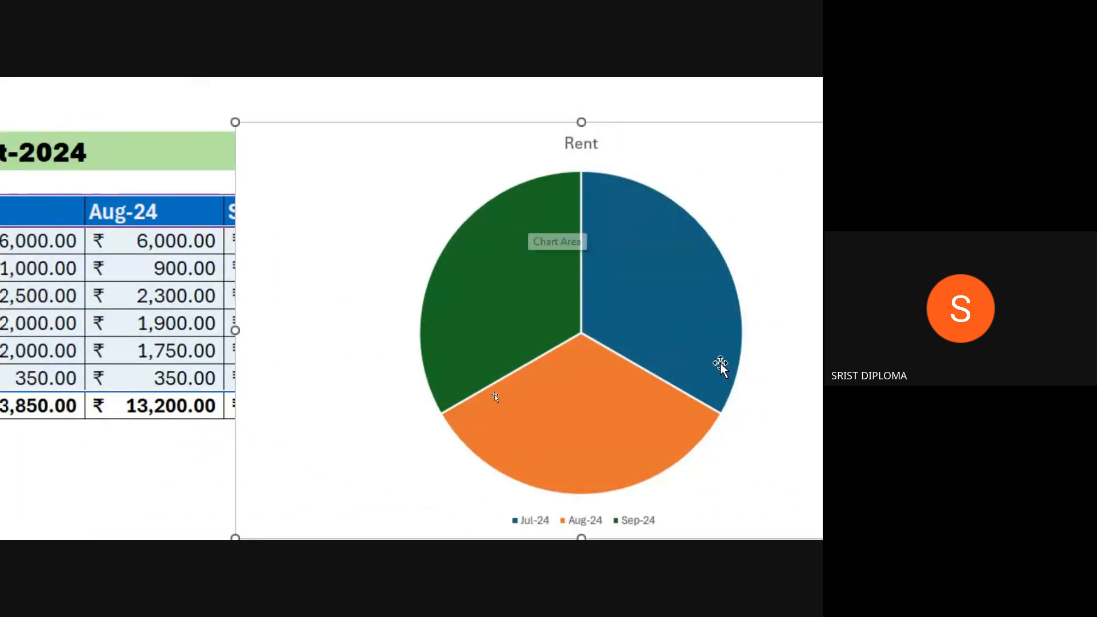
mouse_move(577, 428)
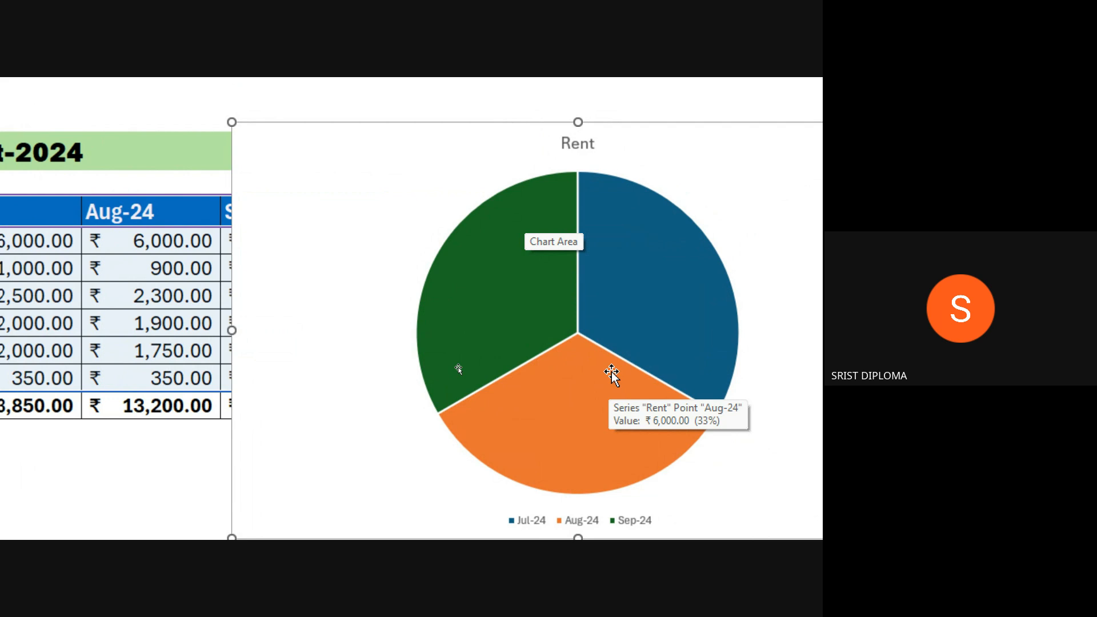
mouse_move(620, 280)
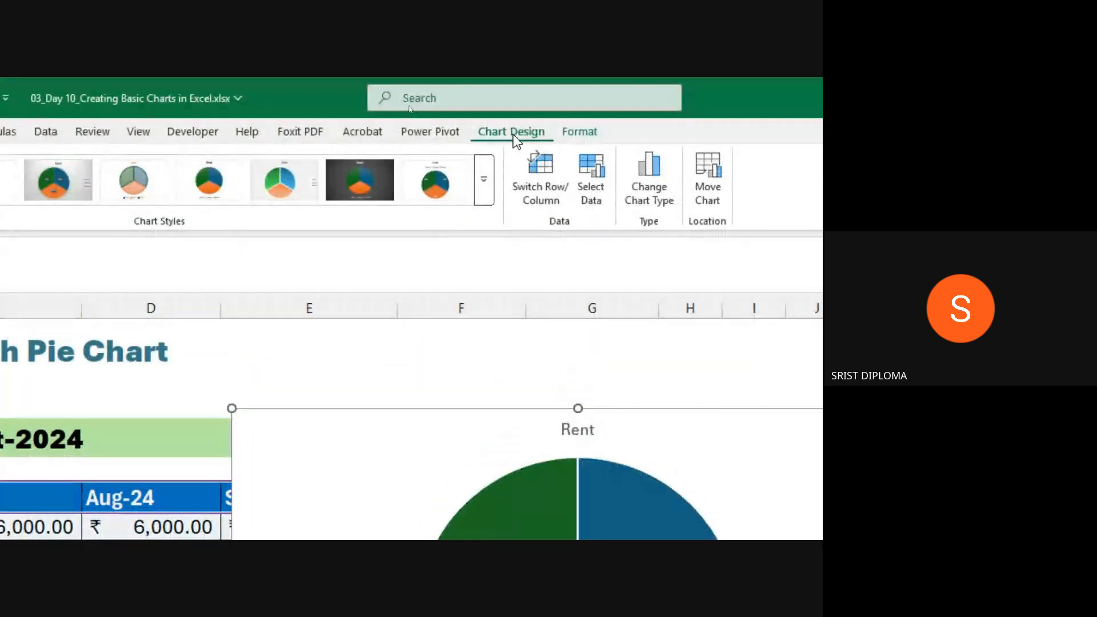
click(591, 181)
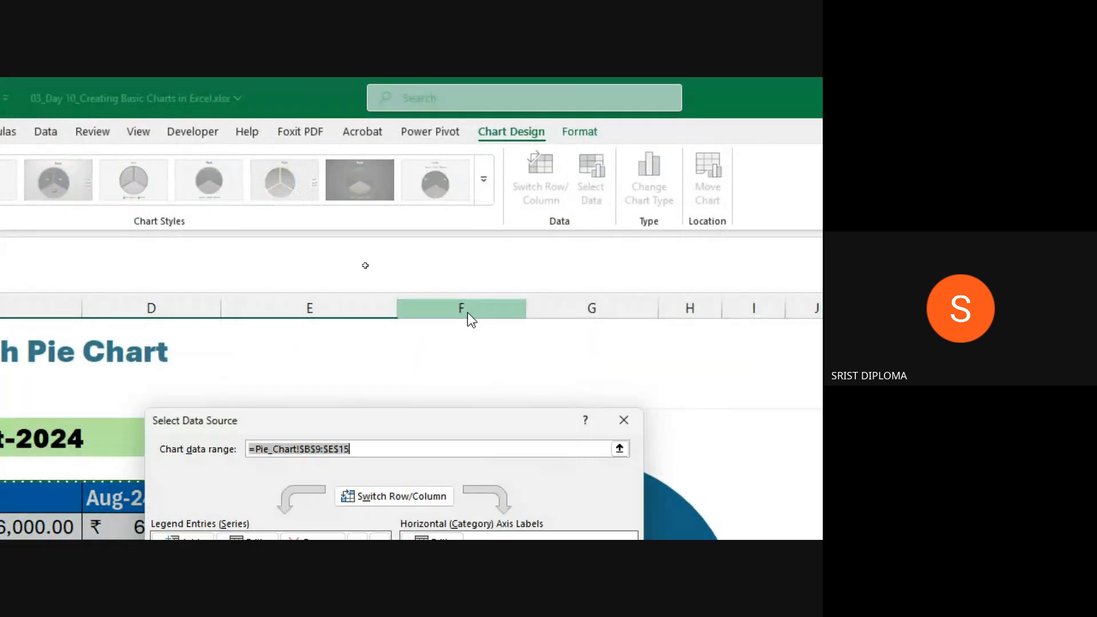
drag(372, 180, 303, 351)
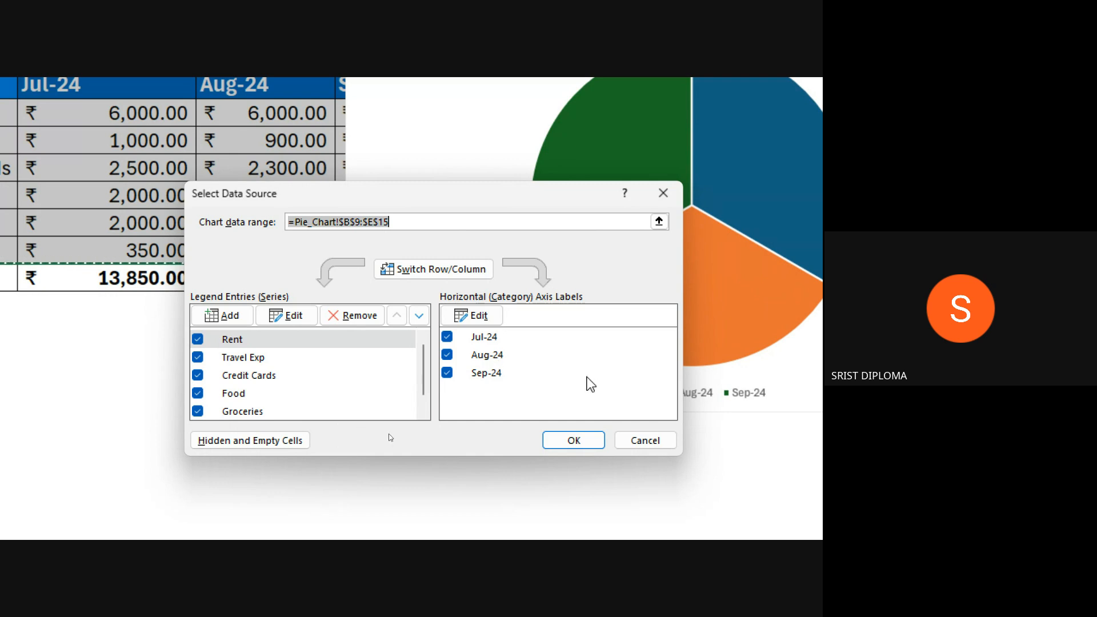
click(447, 355)
click(447, 373)
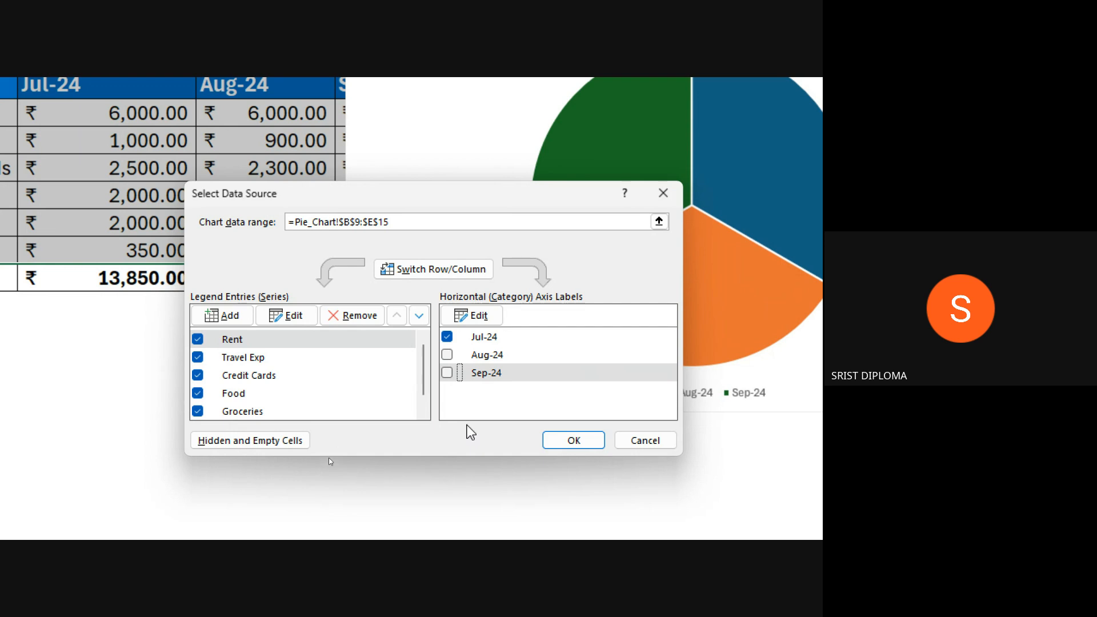
click(595, 443)
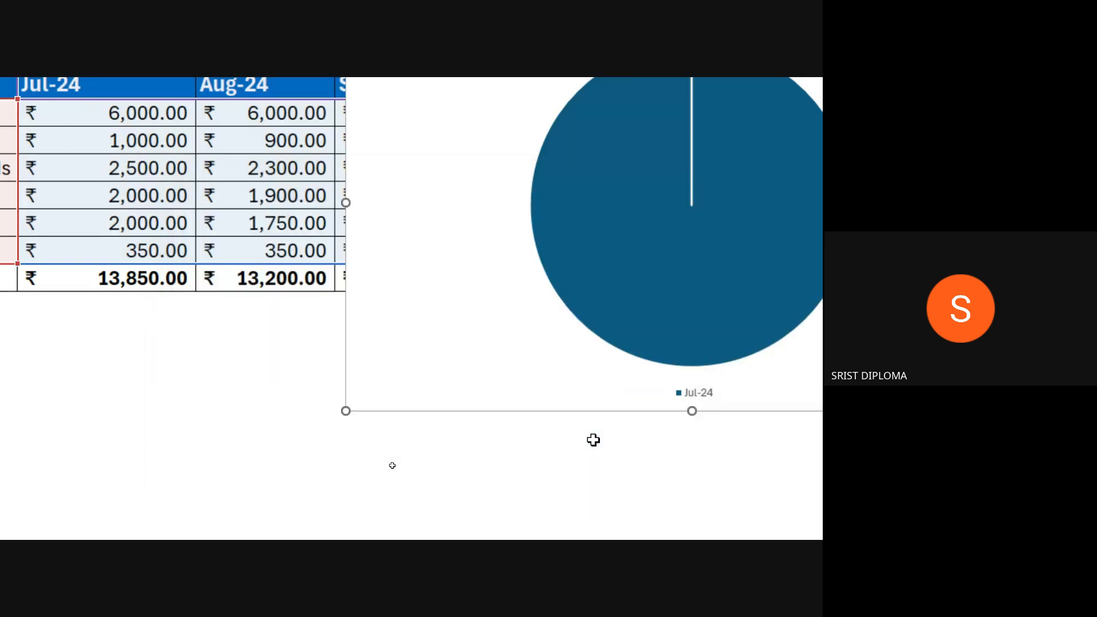
- Switch rows and columns in the pie chart's data source so the bills become the slices for Jul-24
mouse_move(692, 136)
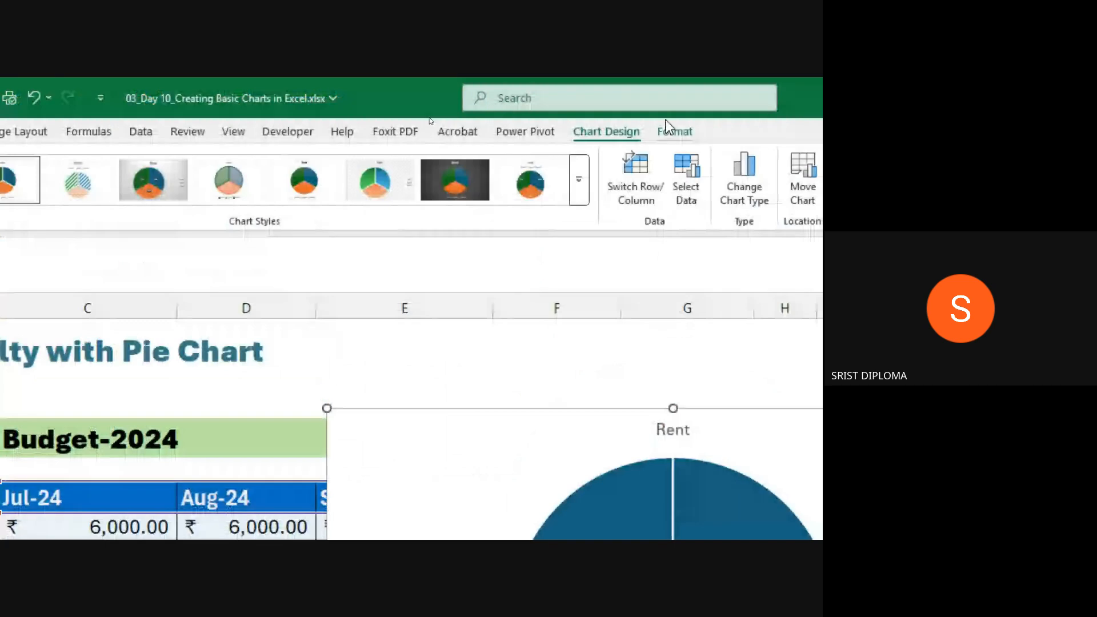
click(688, 182)
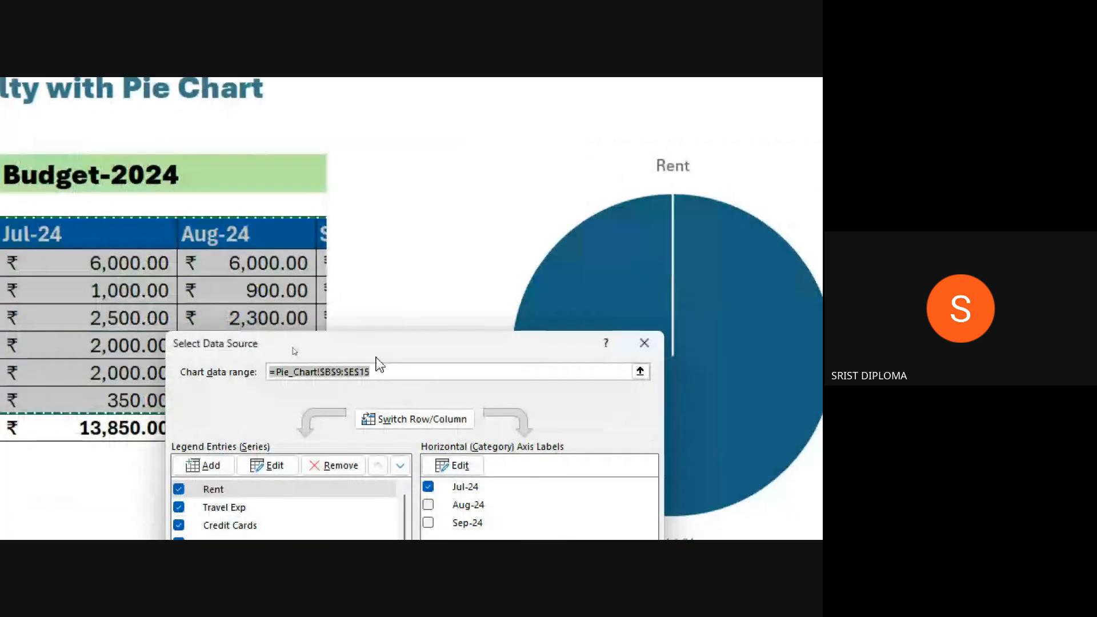
drag(375, 363, 306, 216)
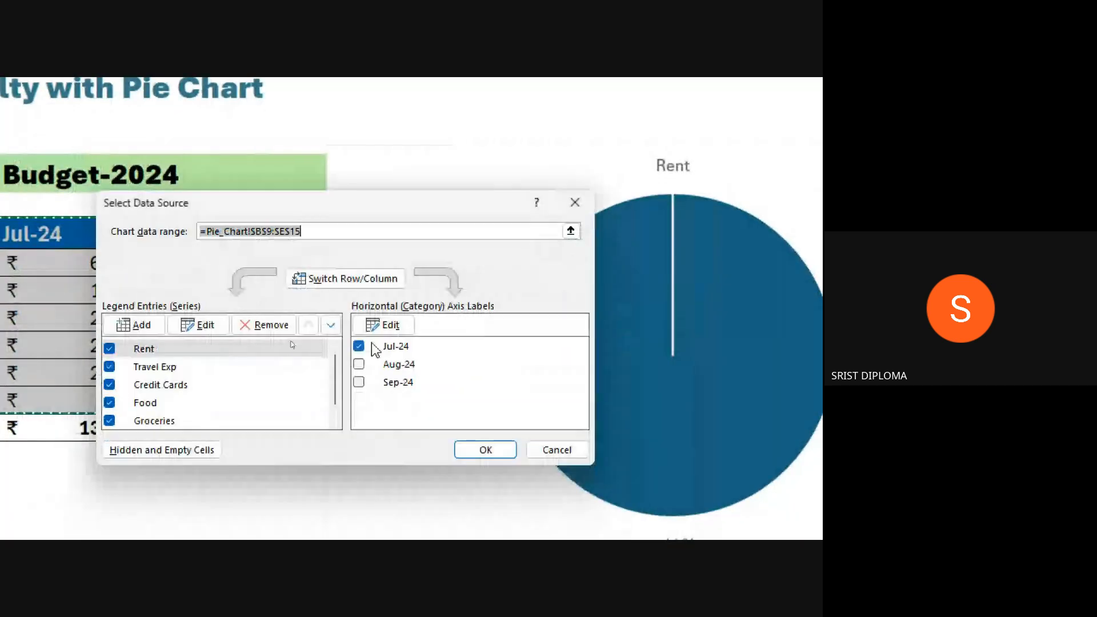
click(353, 280)
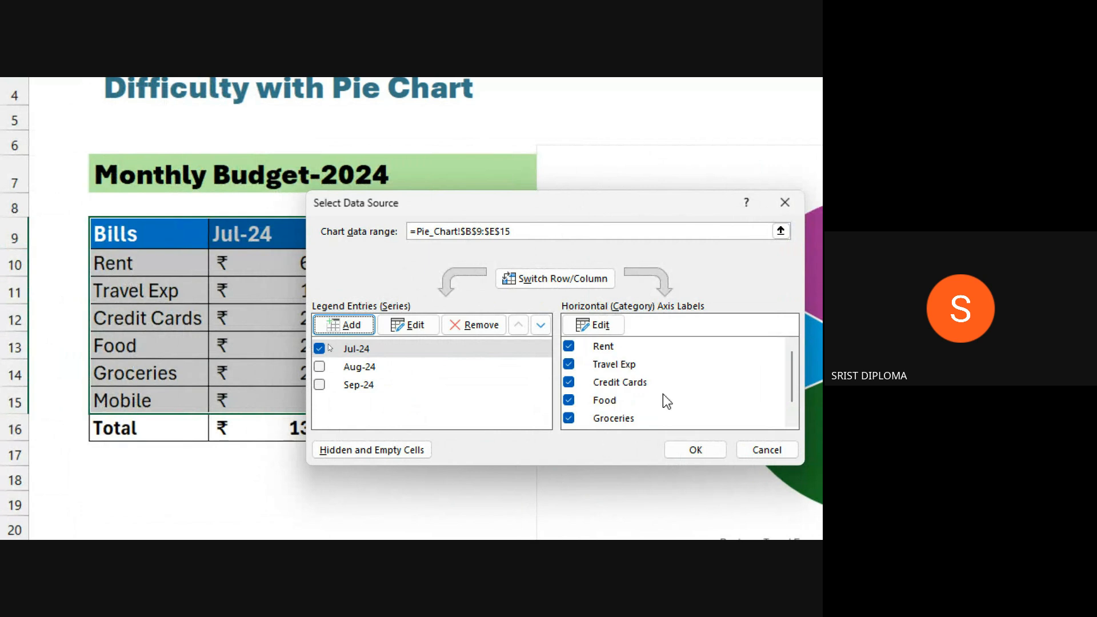
drag(527, 209, 206, 148)
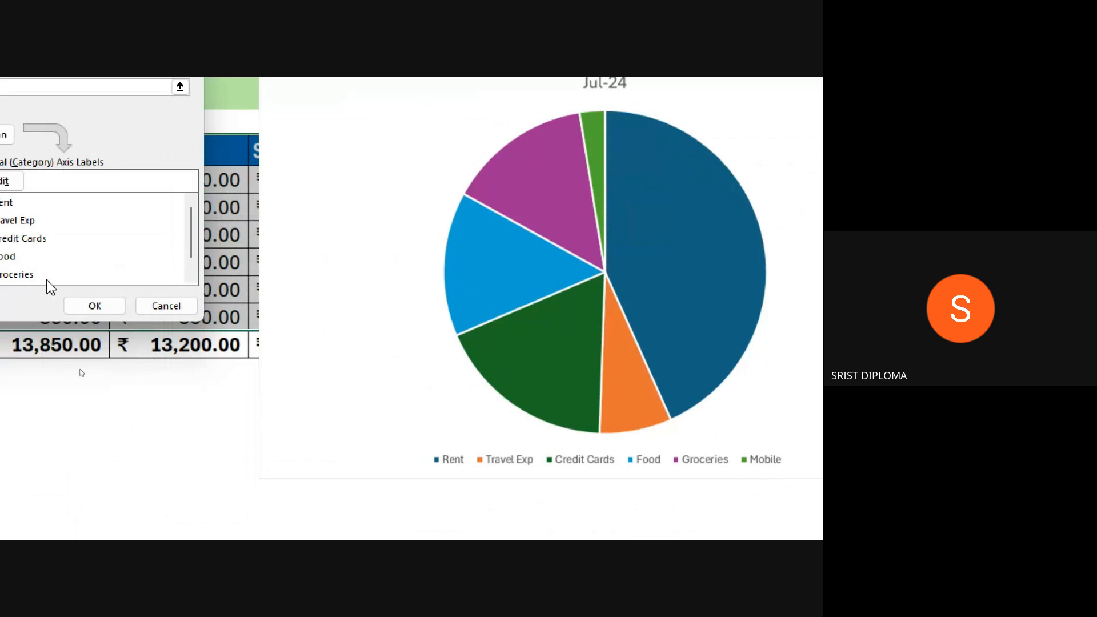
click(341, 307)
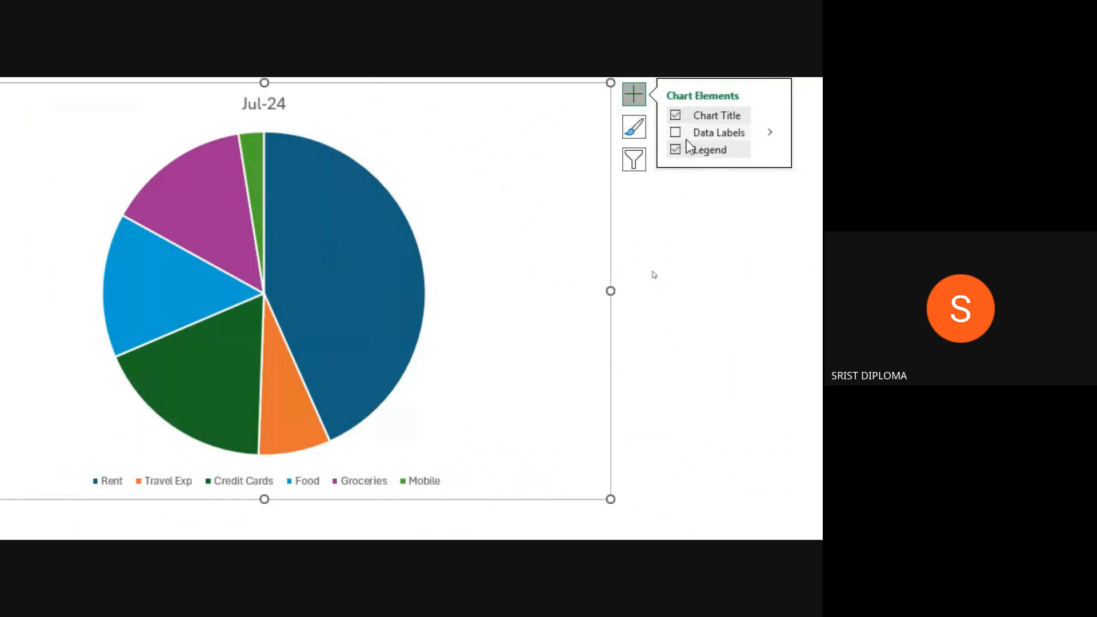
- Add data labels to the Jul-24 pie chart and place them outside the slices
click(677, 133)
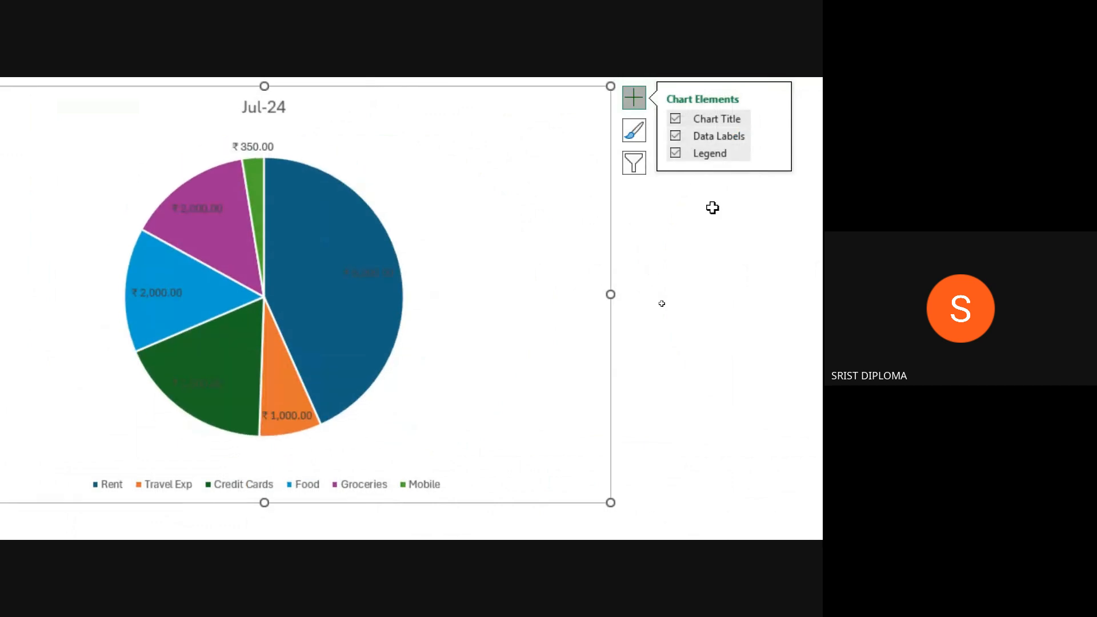
click(717, 137)
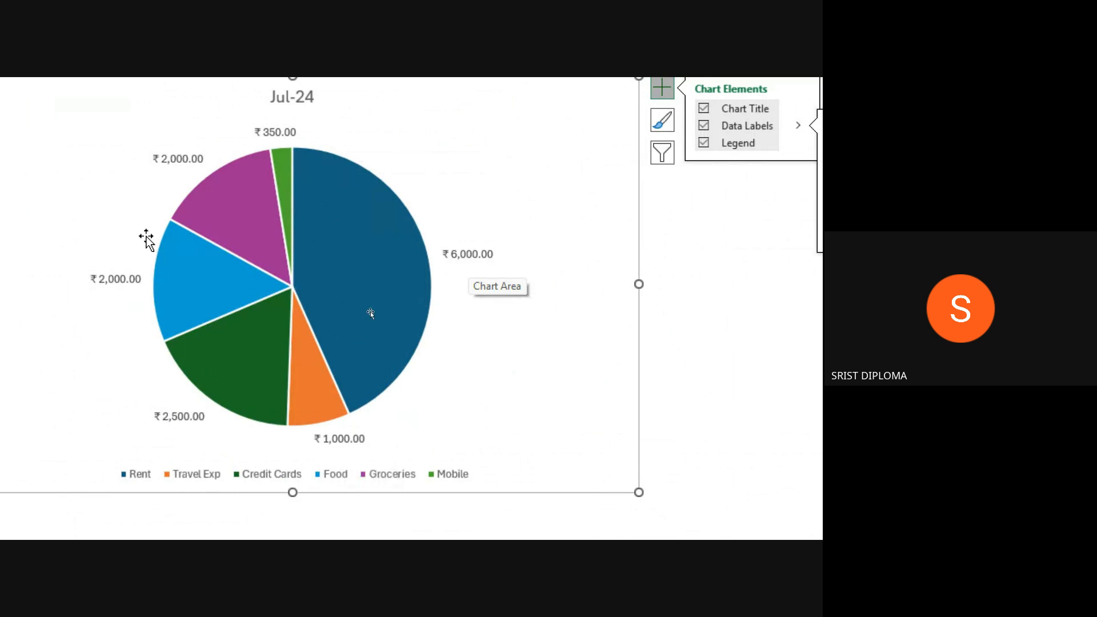
- Change the pie chart's data source to include the Aug-24 series instead of Jul-24
scroll(293, 69, up, 1)
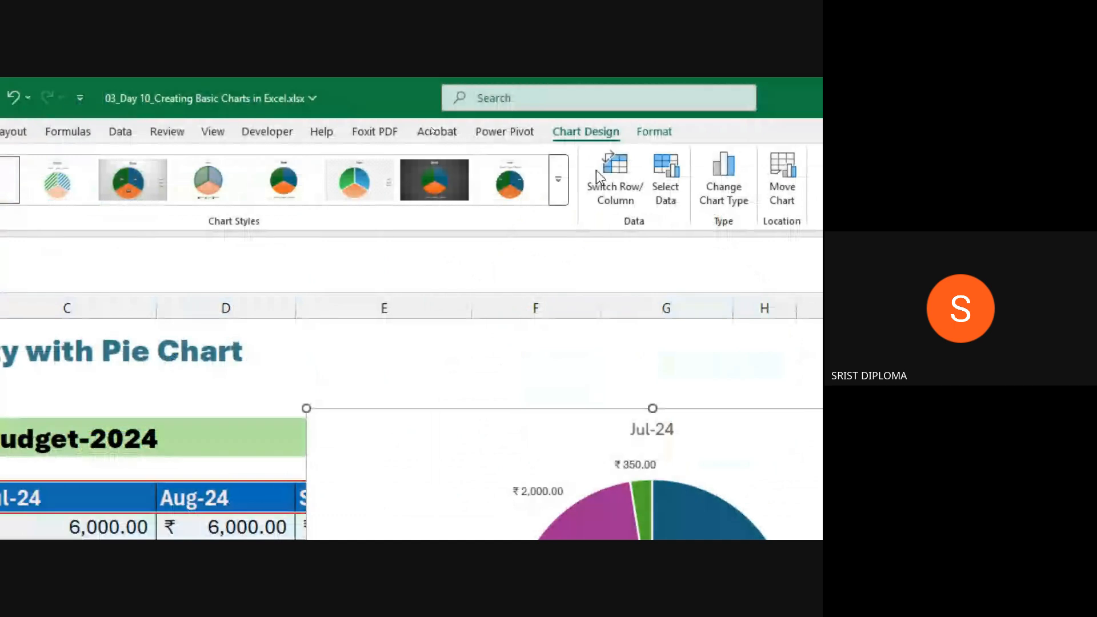
click(661, 176)
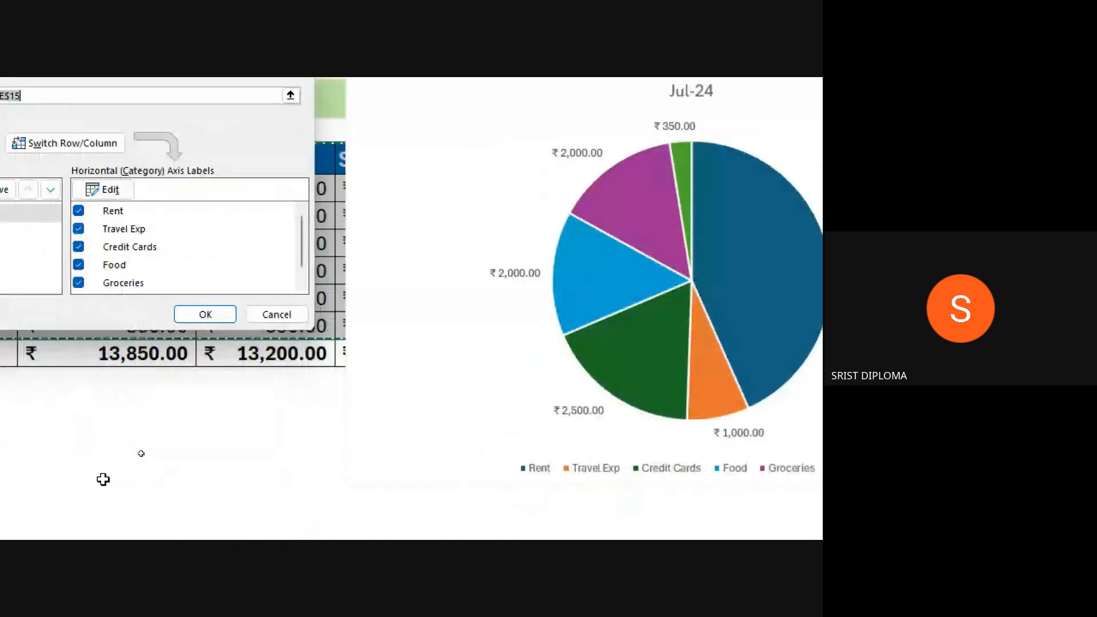
click(20, 212)
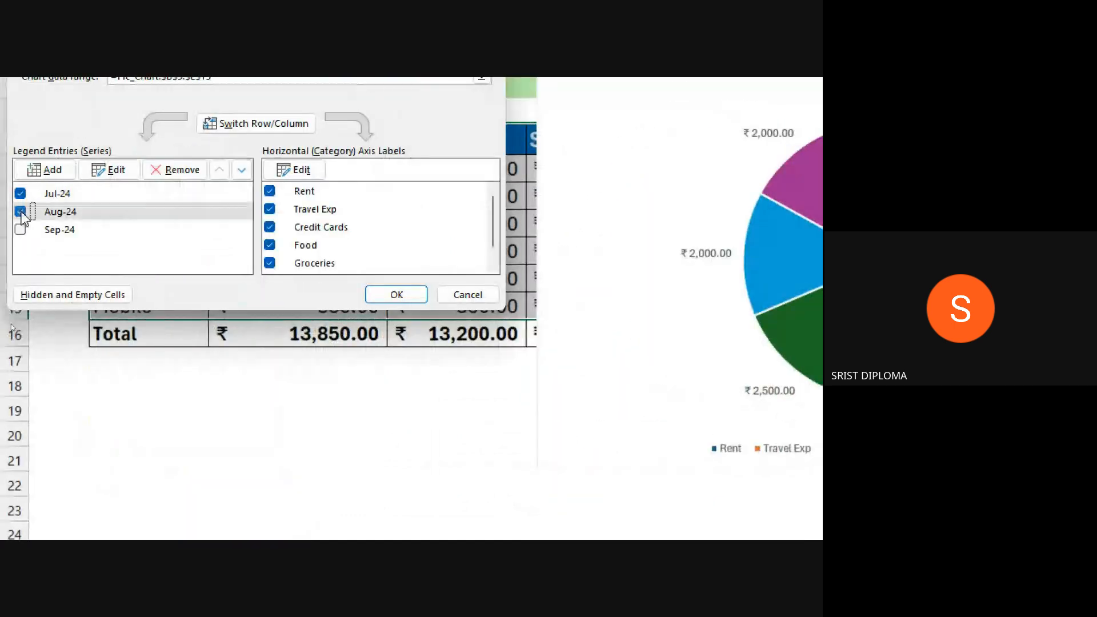
click(21, 194)
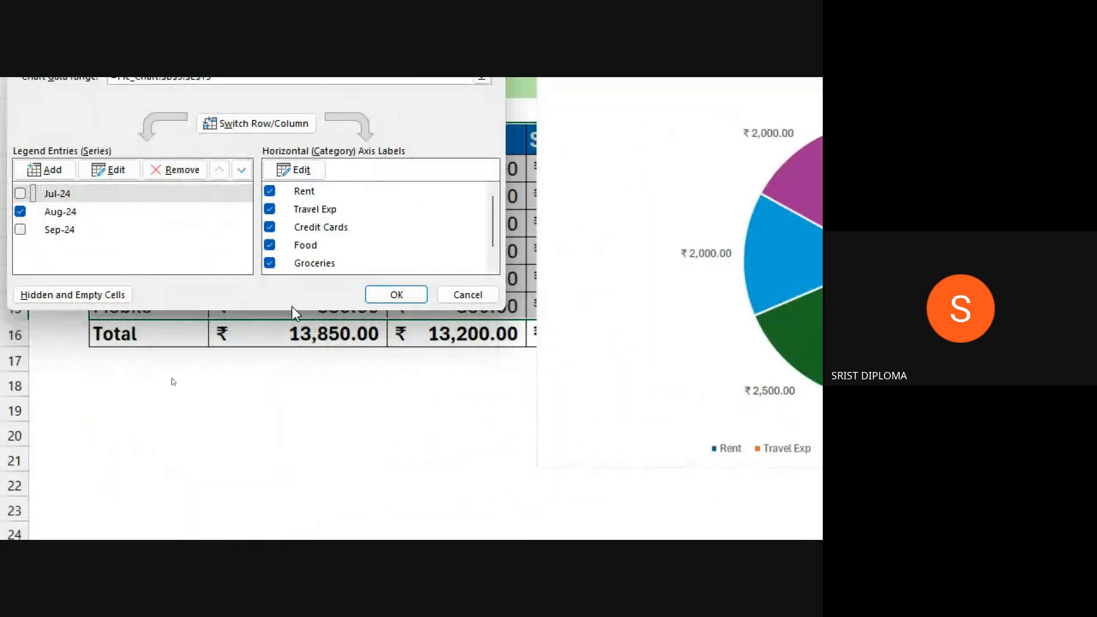
click(409, 294)
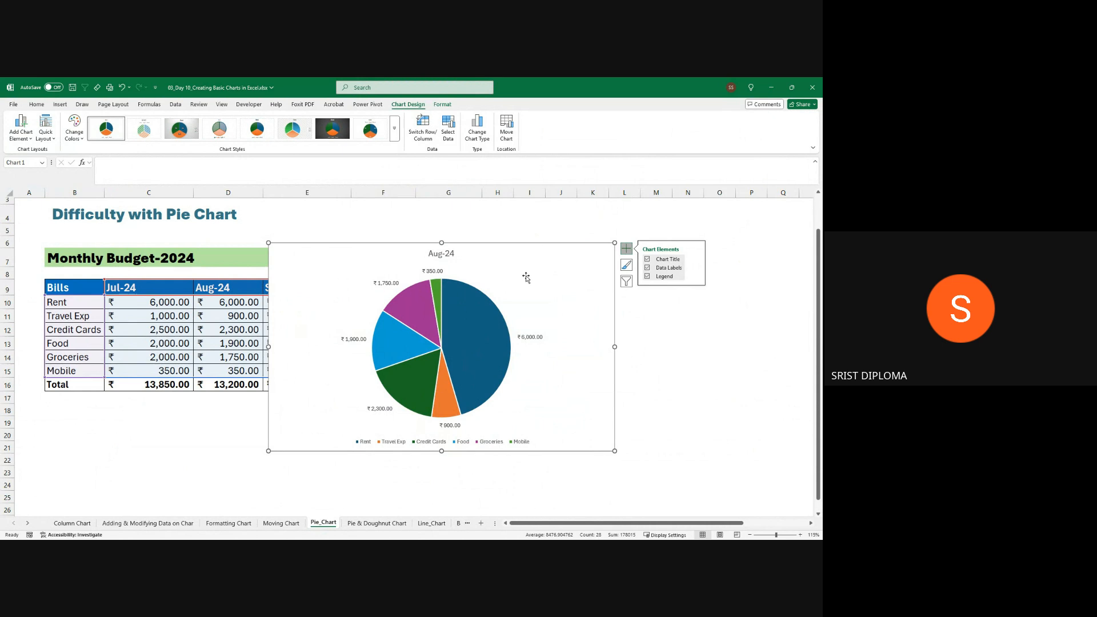
- Delete the Aug-24 pie chart from the Pie_Chart sheet
key(Delete)
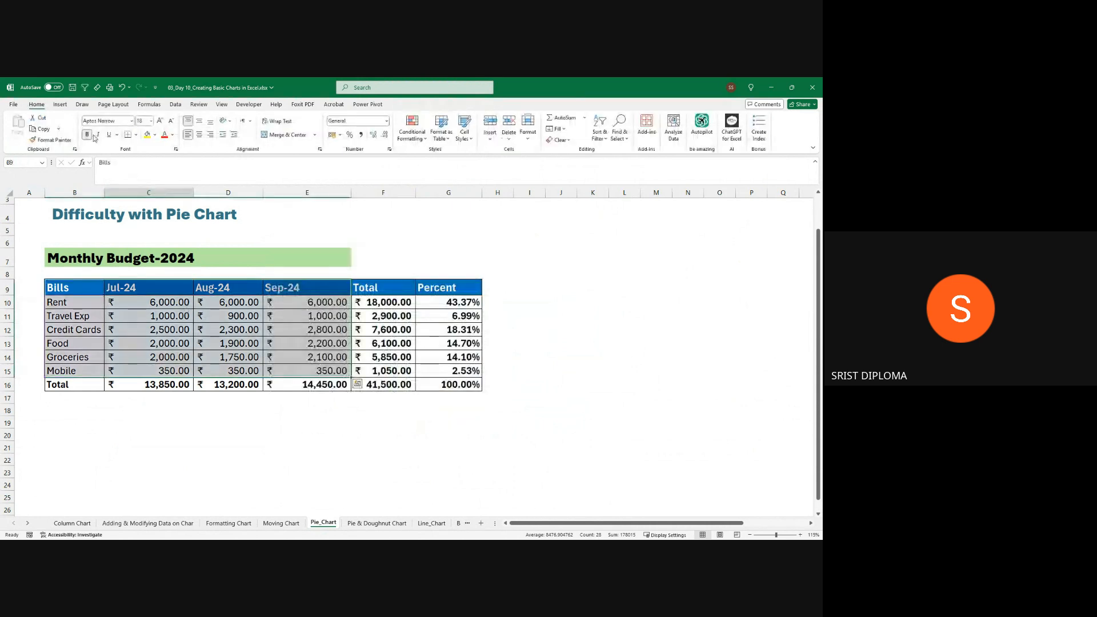
- Preview the available chart types for the budget data, from Column and Line through Waterfall, without inserting any
click(60, 104)
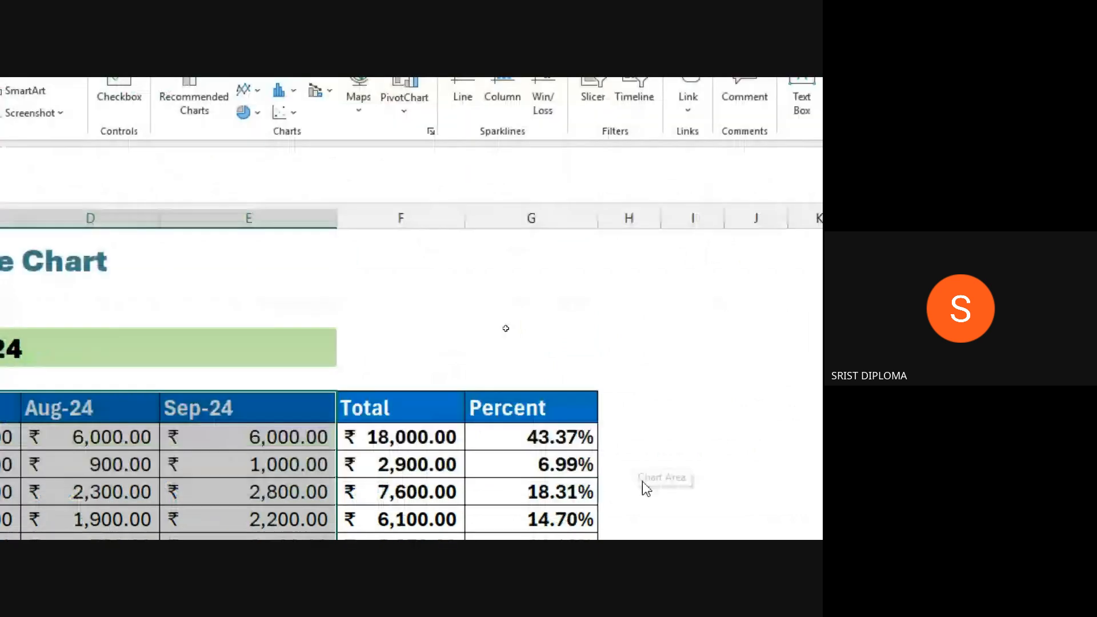
click(431, 118)
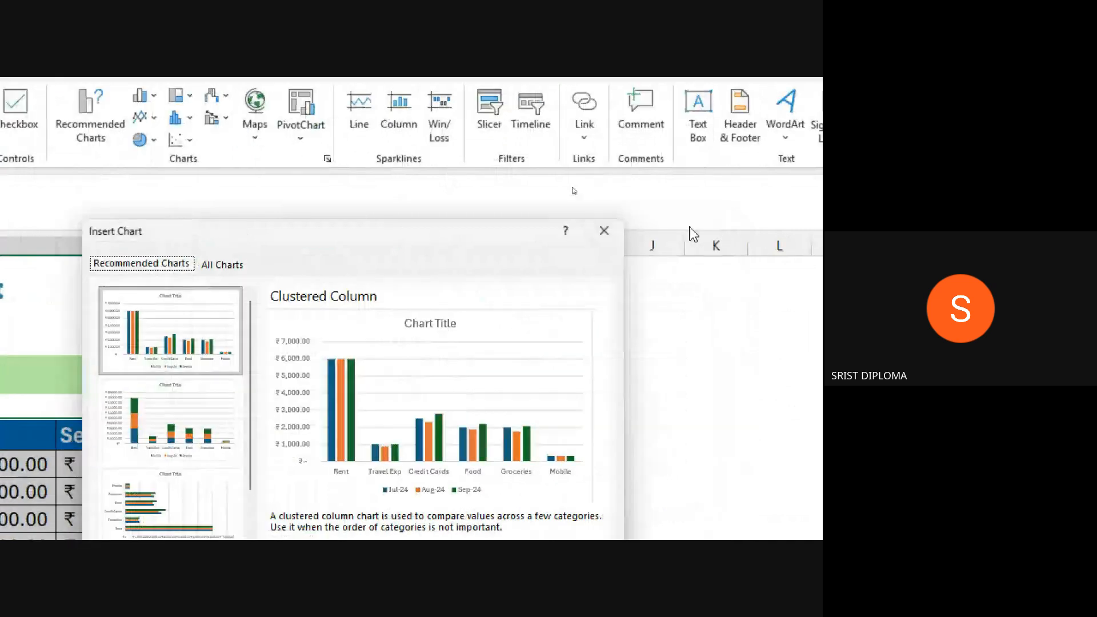
click(271, 265)
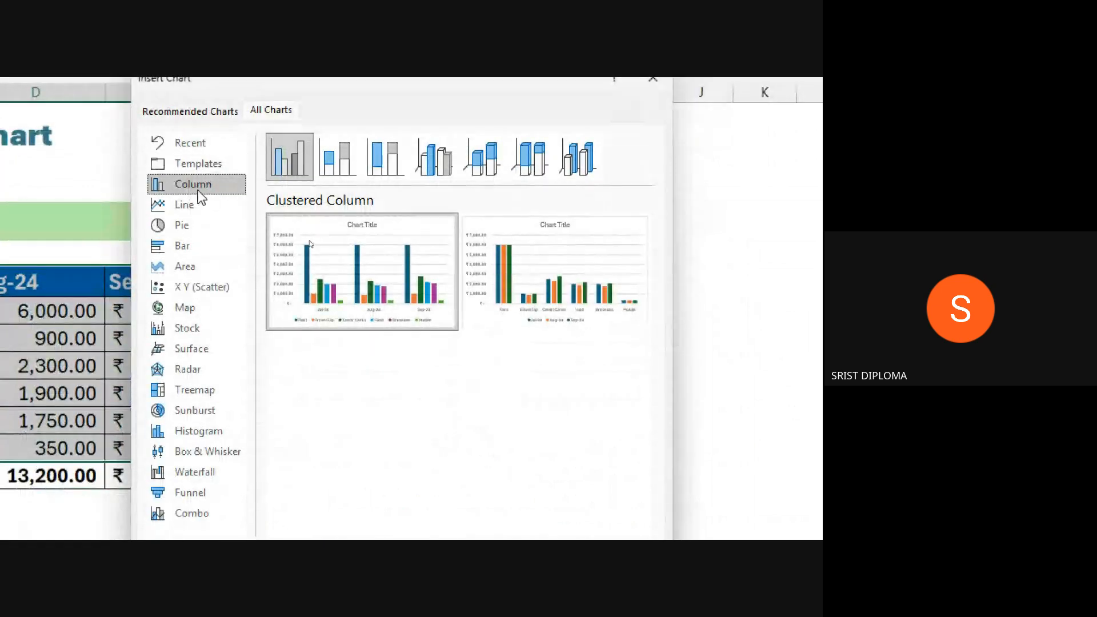
click(191, 202)
click(193, 234)
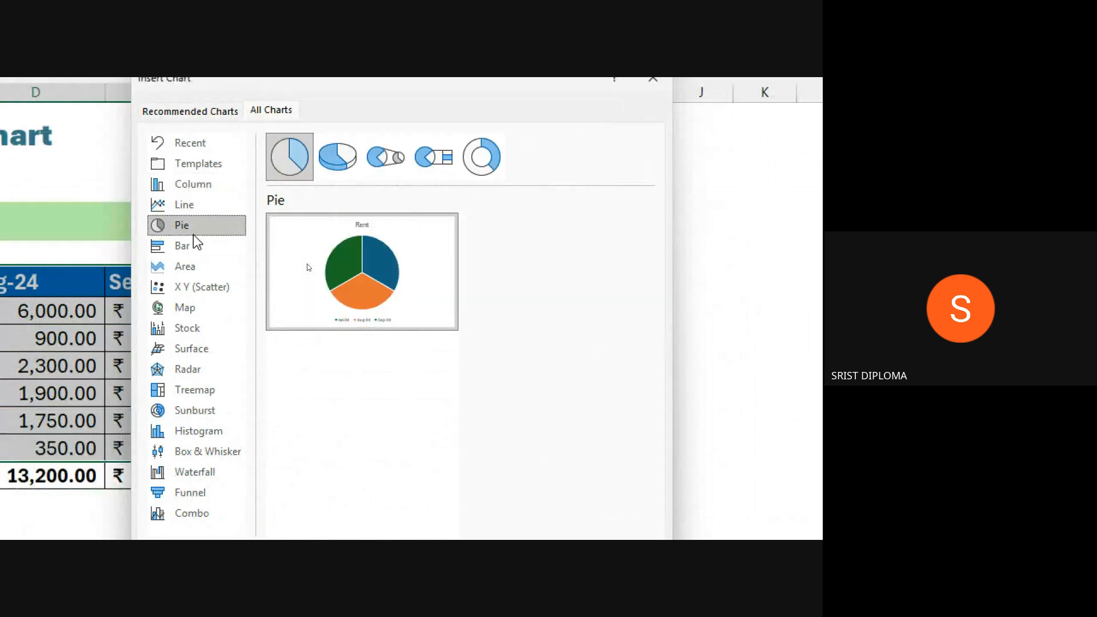
click(192, 247)
click(191, 267)
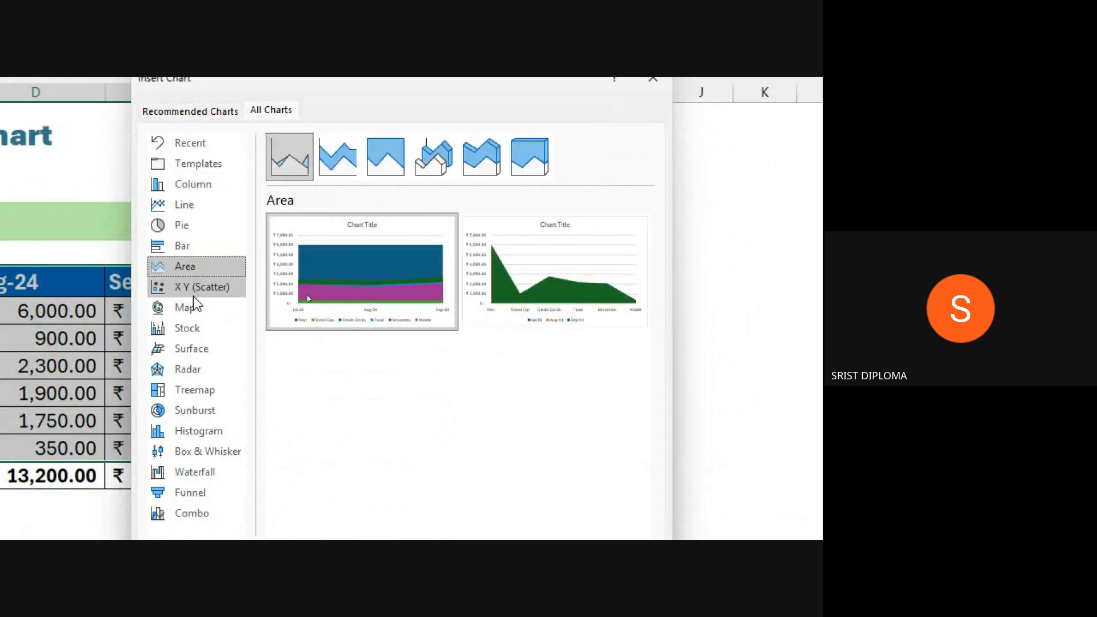
click(193, 289)
click(190, 313)
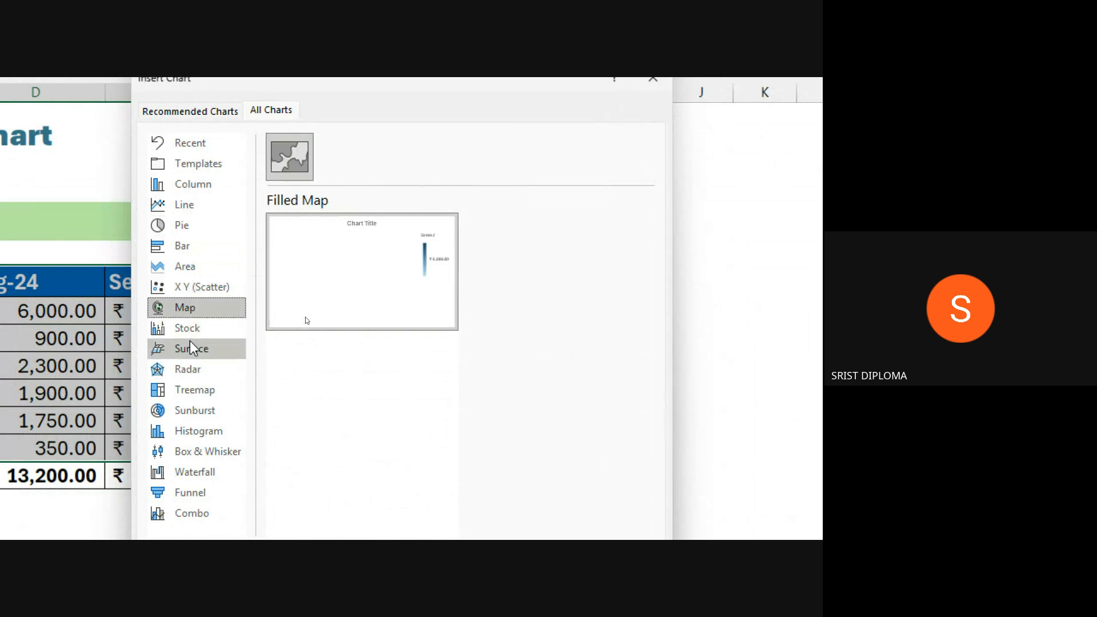
click(193, 335)
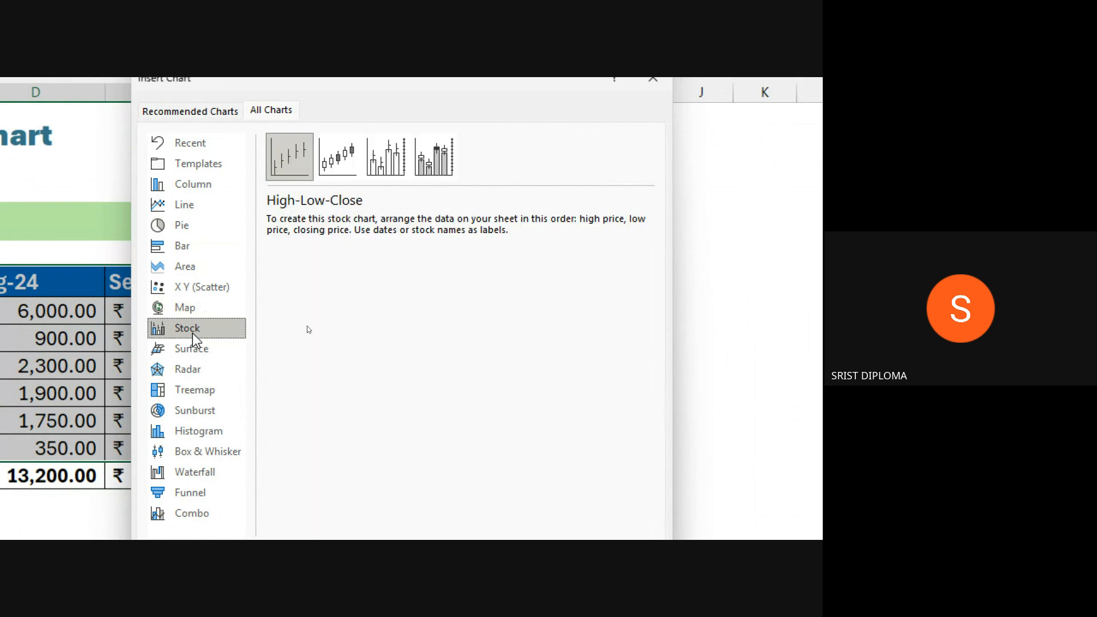
click(193, 349)
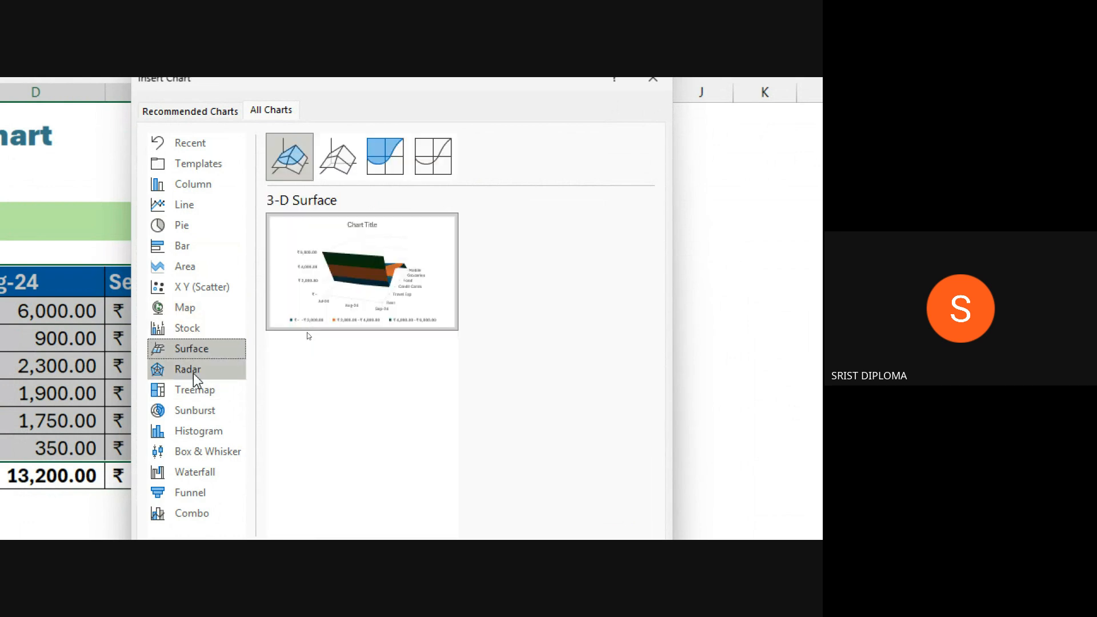
click(194, 371)
click(197, 390)
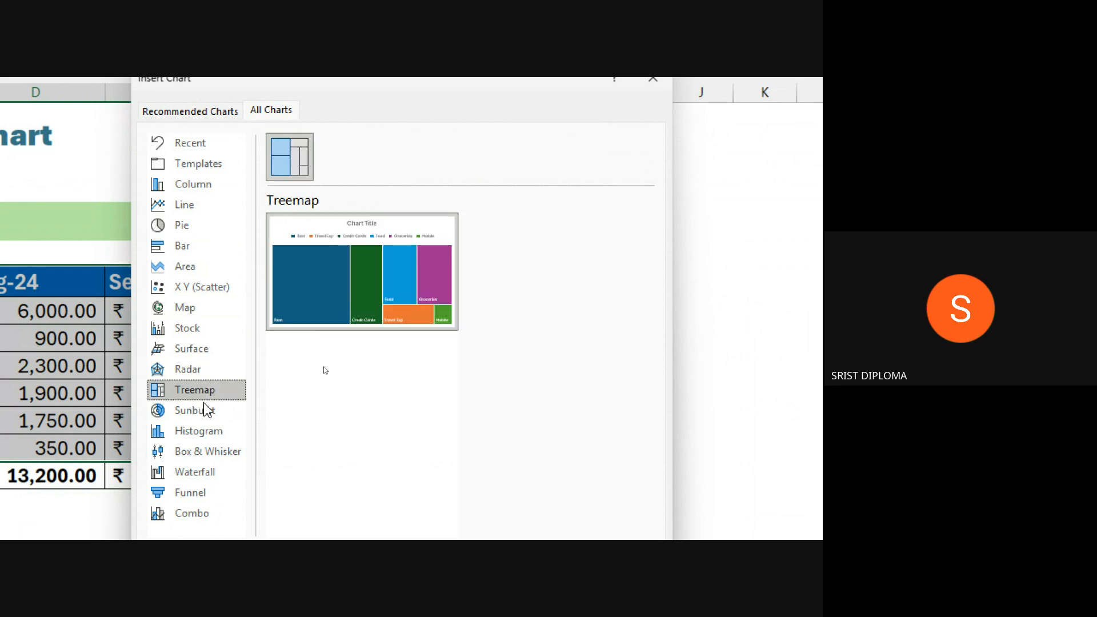
click(211, 434)
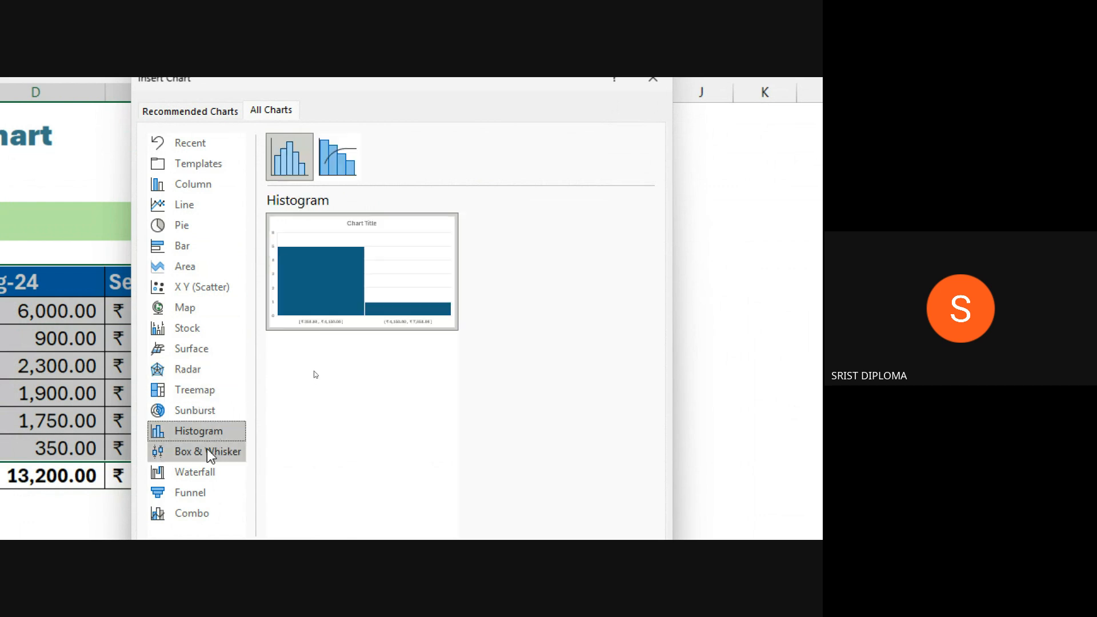
click(210, 452)
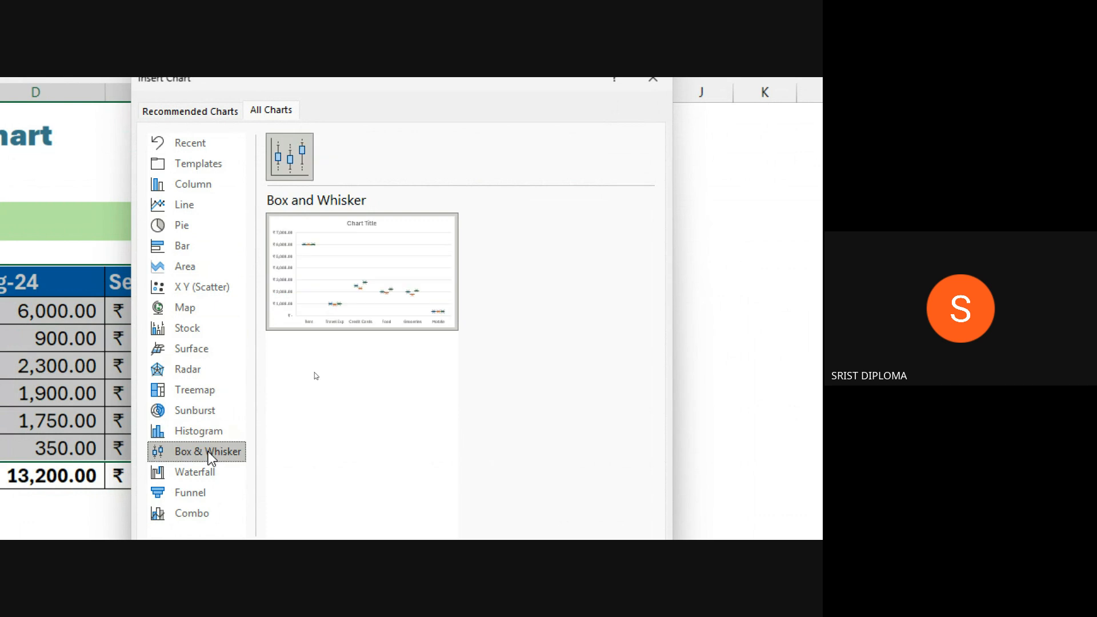
click(211, 473)
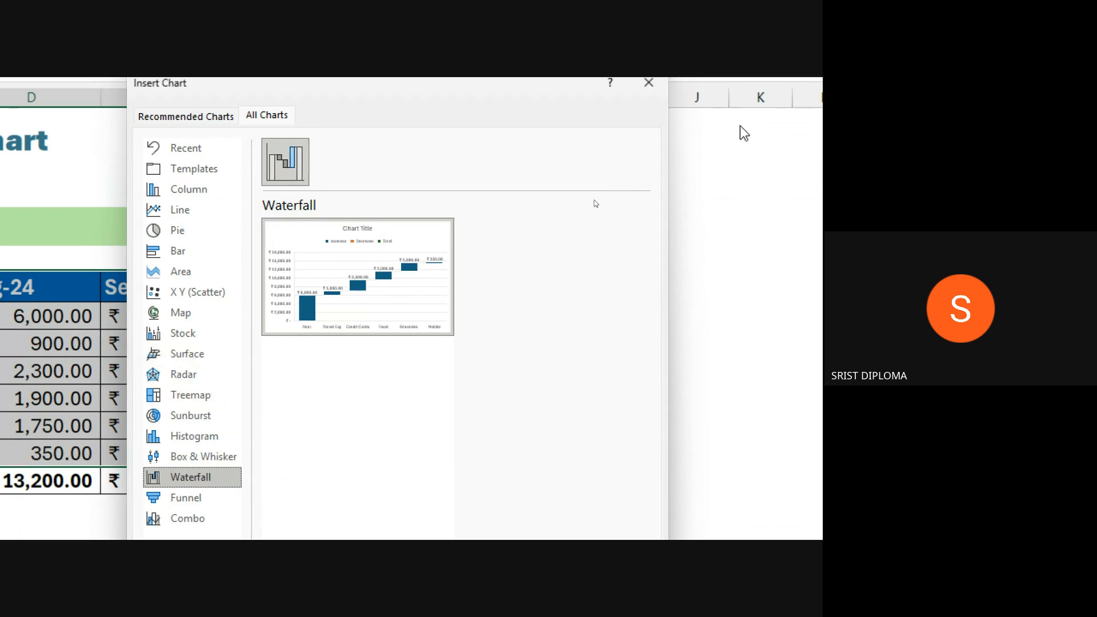
click(595, 117)
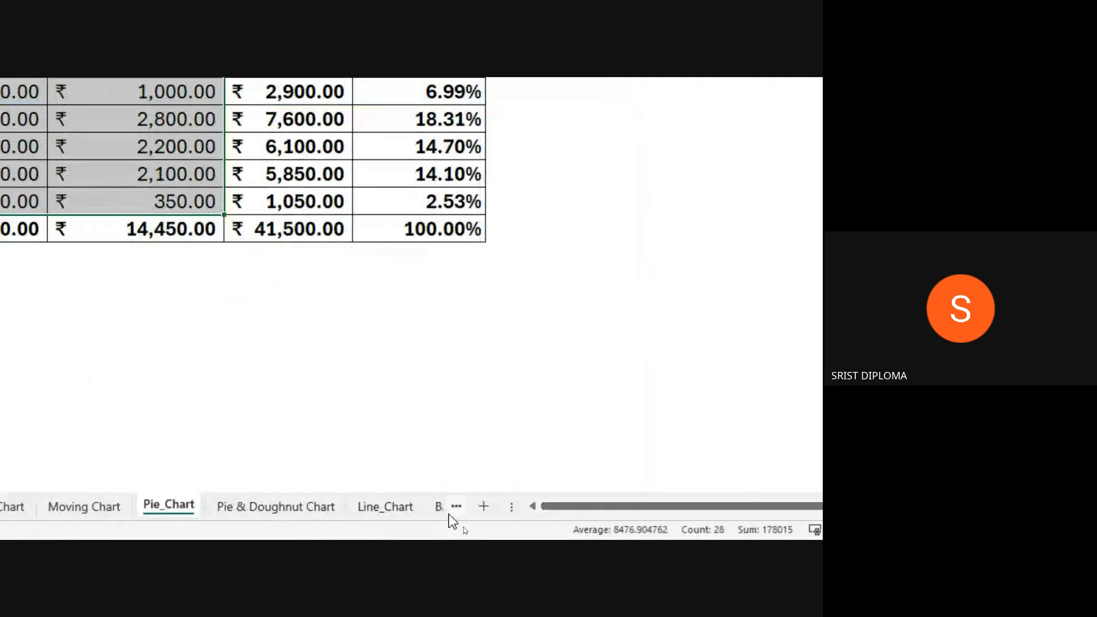
- Open the Map Chart sheet and examine the full list of states and their sales
click(438, 508)
click(442, 510)
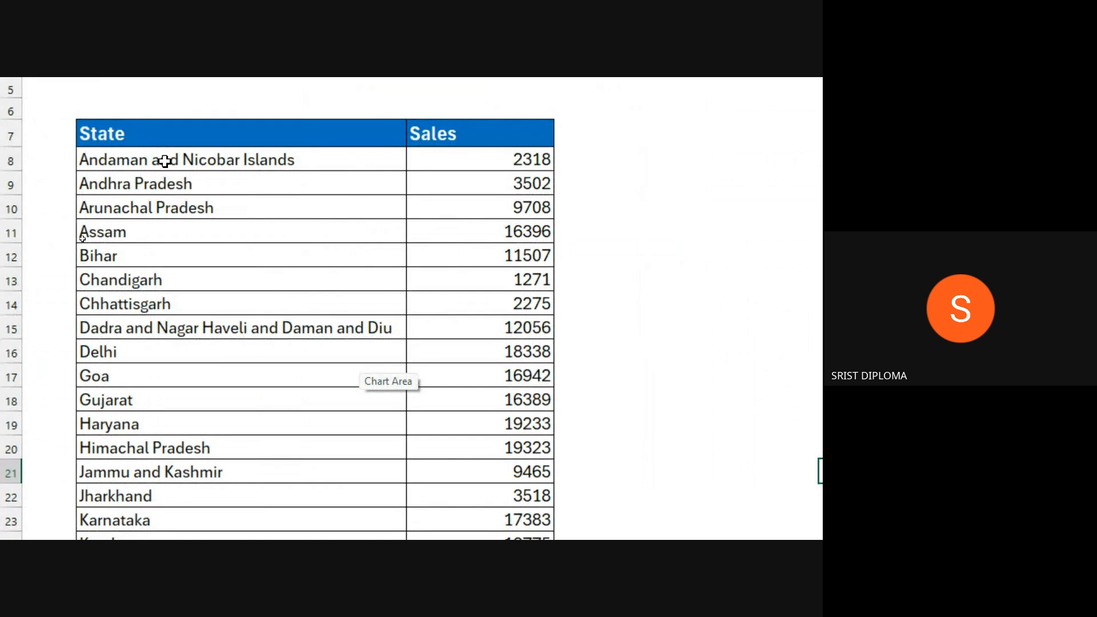
scroll(165, 164, down, 3)
scroll(167, 168, down, 2)
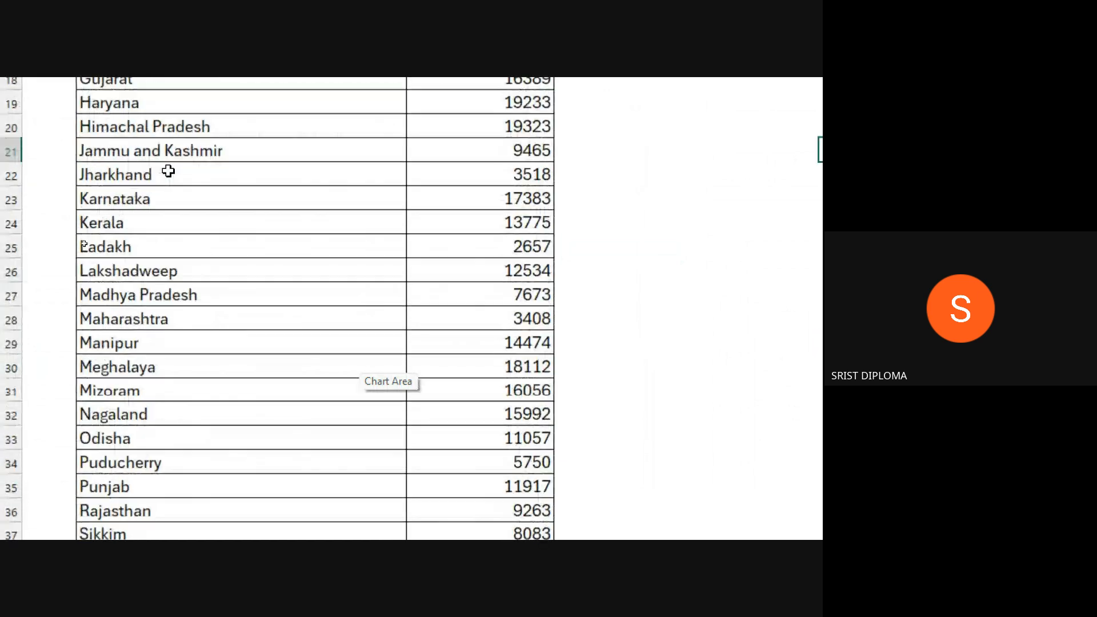
scroll(168, 170, down, 2)
scroll(188, 211, down, 2)
scroll(203, 250, up, 8)
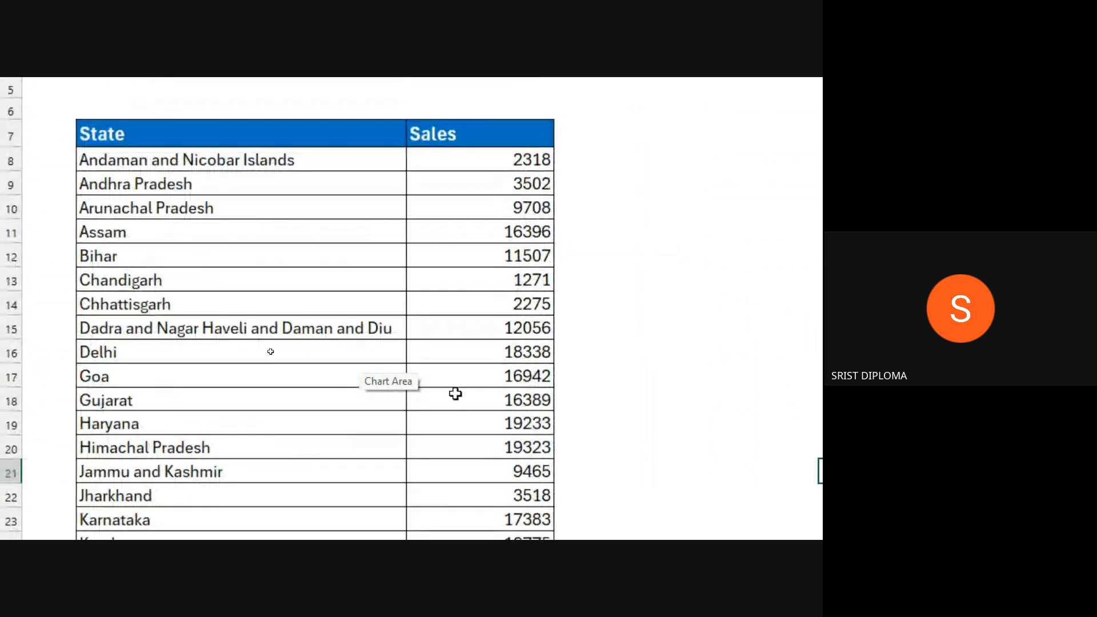
scroll(486, 262, down, 3)
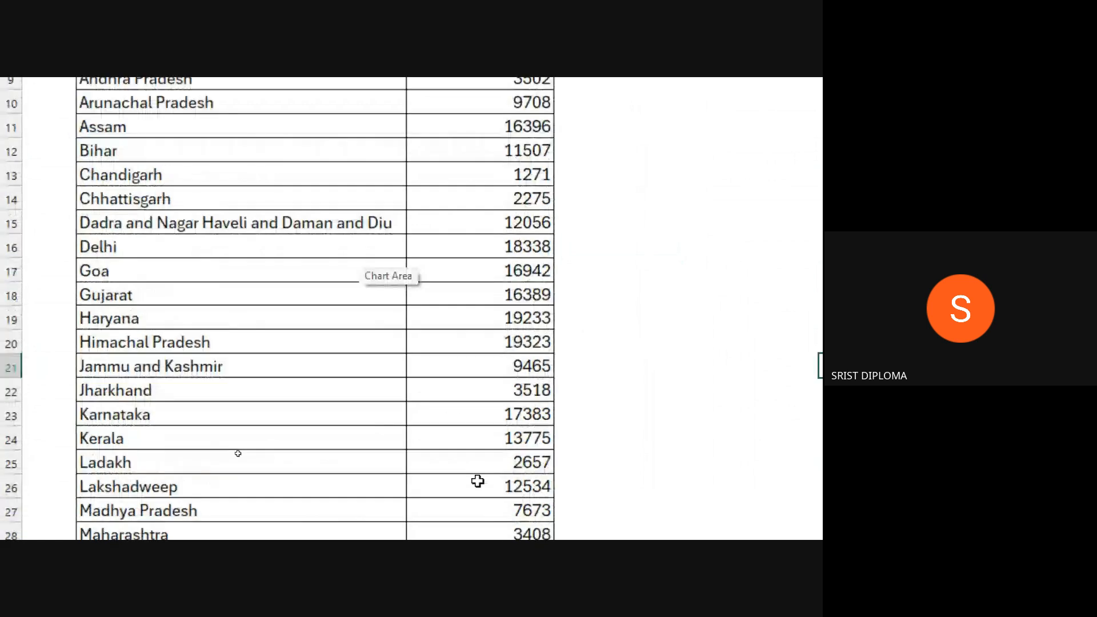
scroll(497, 288, down, 5)
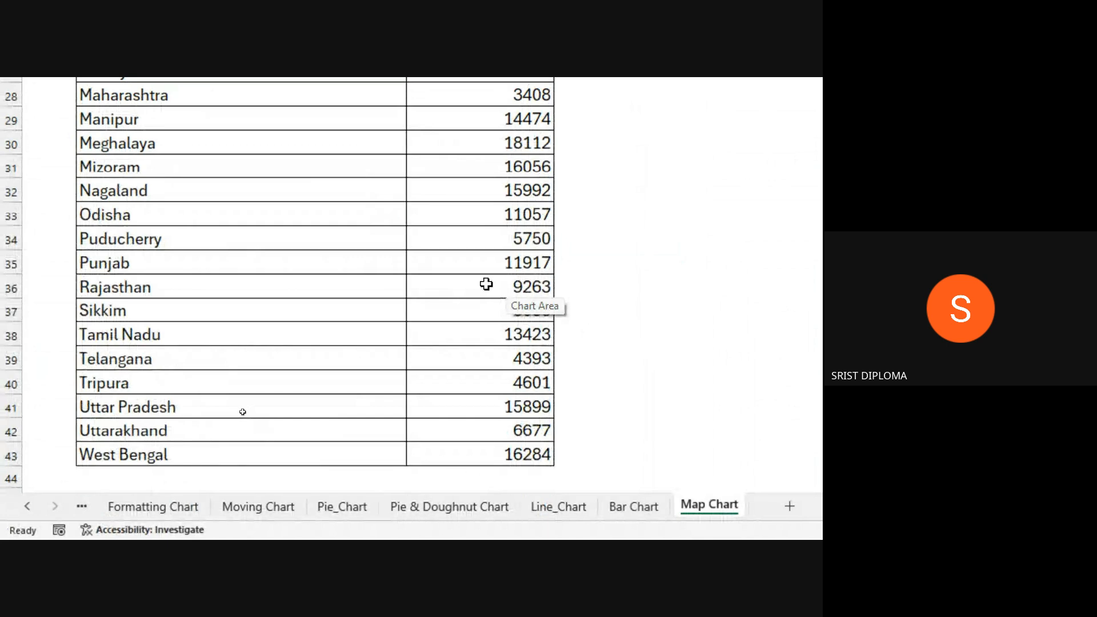
scroll(483, 277, up, 5)
scroll(480, 274, up, 1)
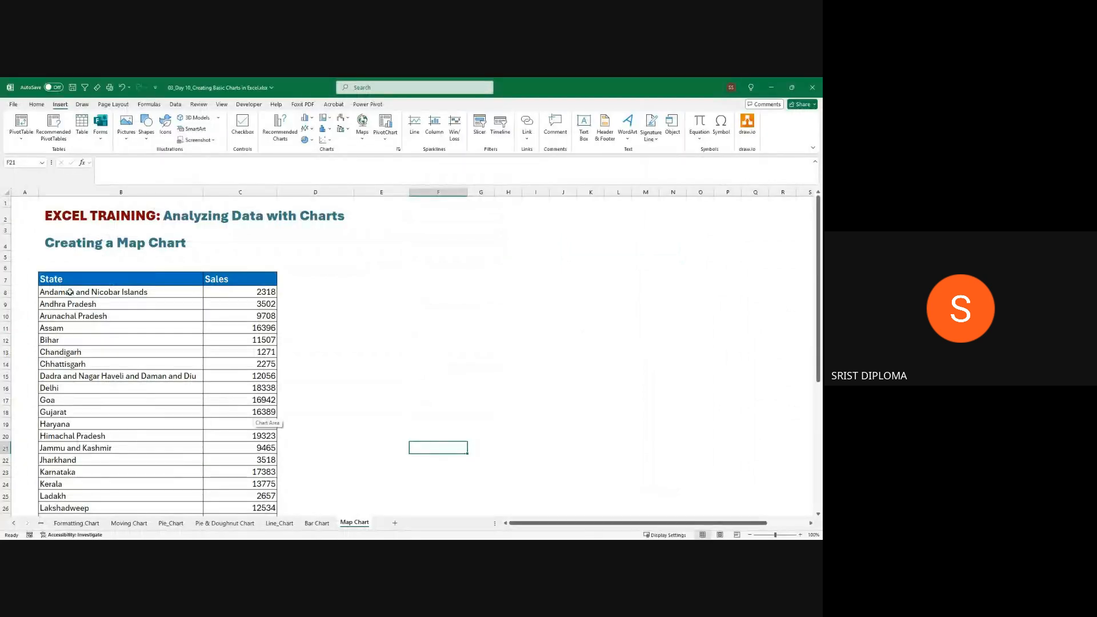
- Insert a filled map chart from the State and Sales table, B7:C43
drag(67, 280, 234, 490)
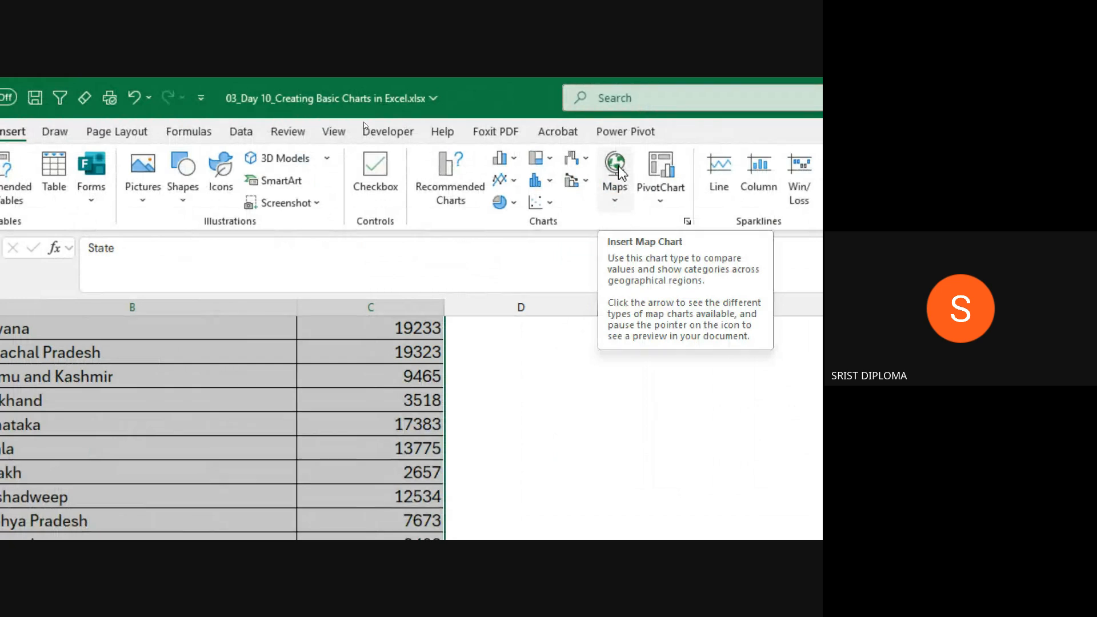
click(617, 201)
click(619, 269)
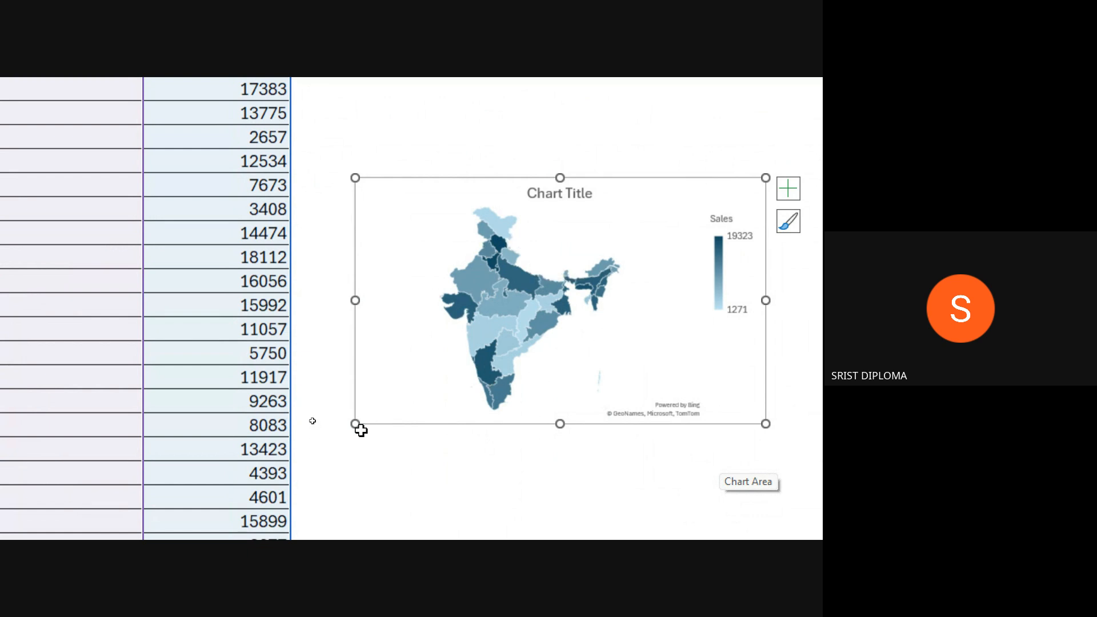
- Enlarge the map chart and move it clear of the Sales column so it sits beside the table
drag(355, 423, 209, 479)
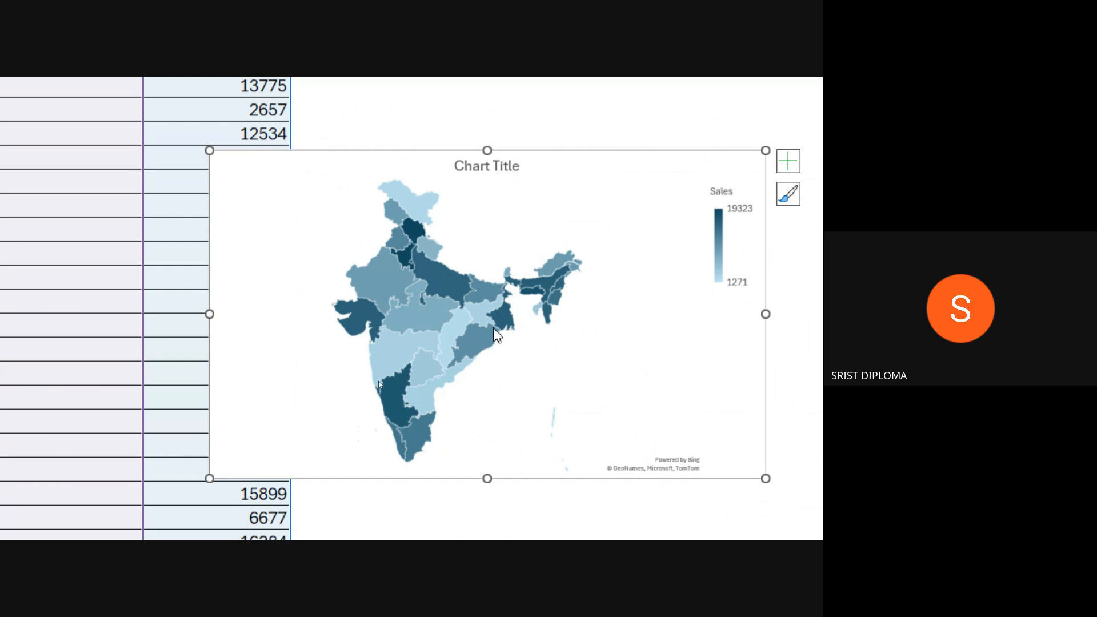
scroll(493, 327, up, 1)
drag(558, 179, 656, 170)
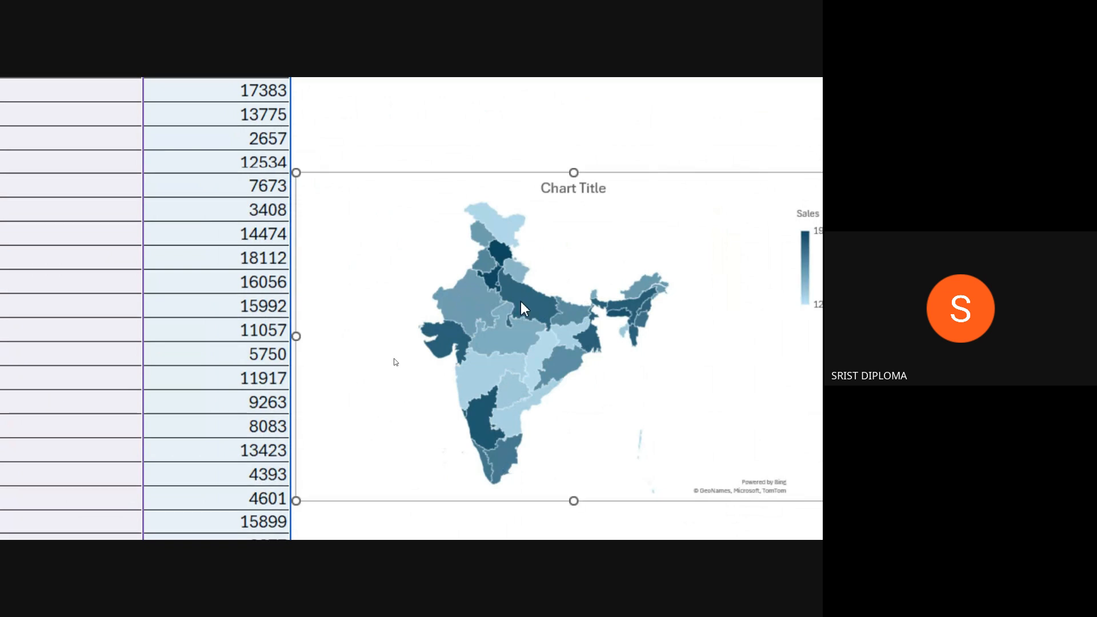
- Examine the sales values of individual states on the map chart, including Tripura and Gujarat
mouse_move(553, 341)
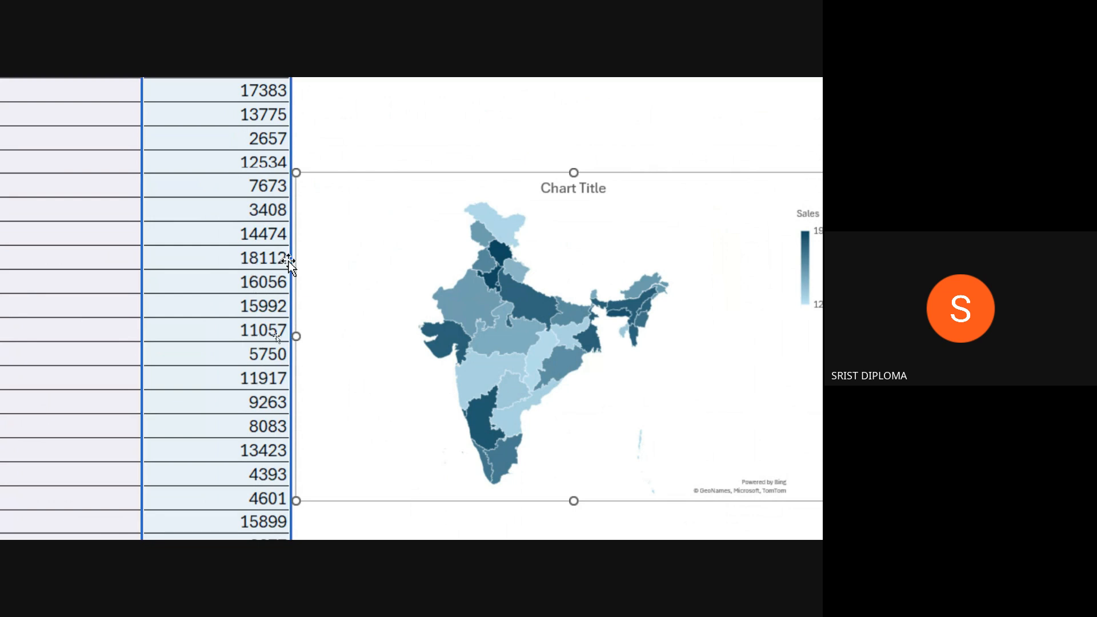
scroll(256, 270, up, 1)
scroll(255, 269, up, 2)
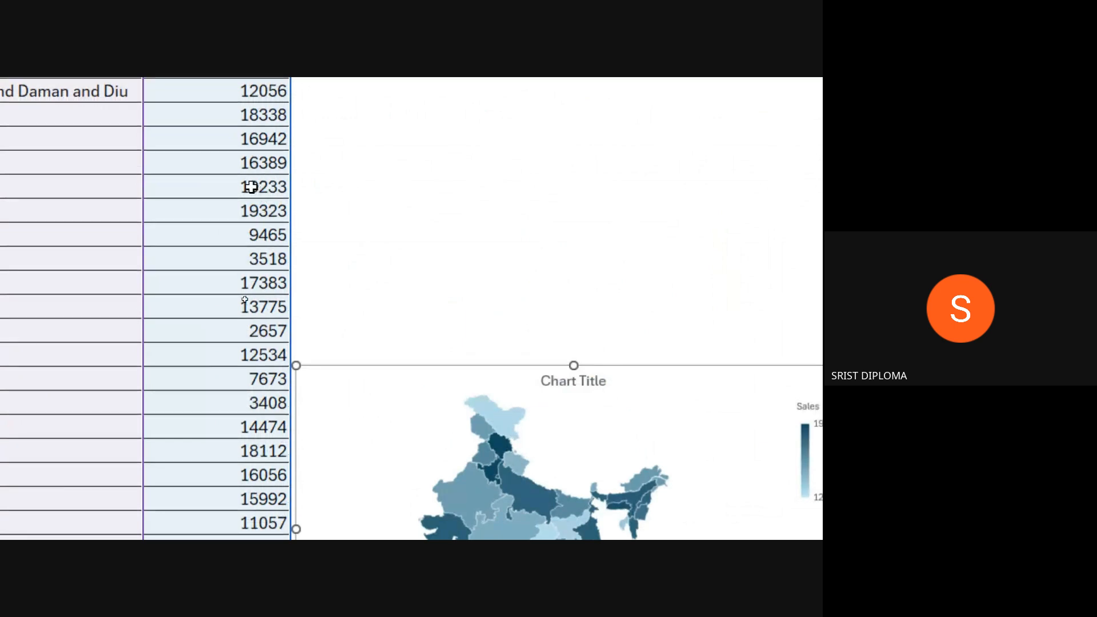
scroll(250, 189, left, 3)
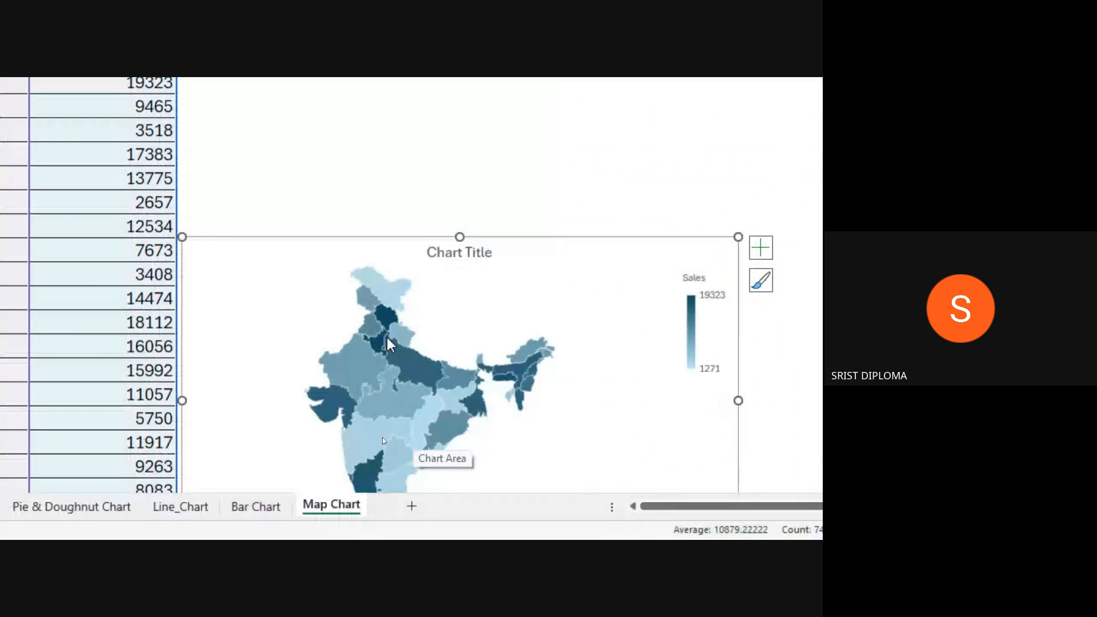
mouse_move(390, 322)
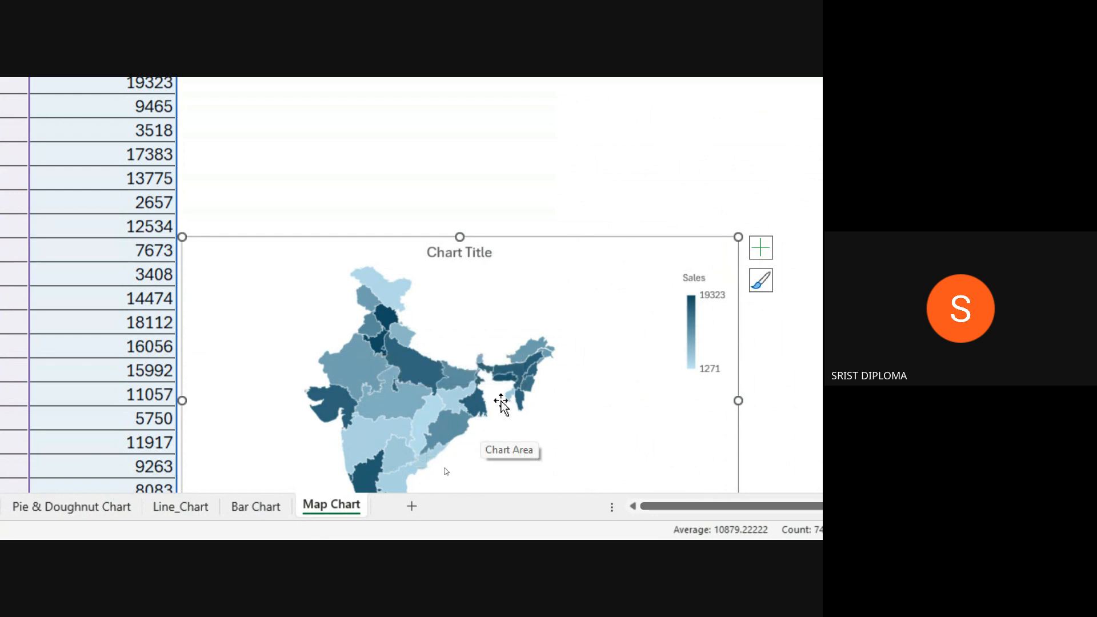
mouse_move(511, 401)
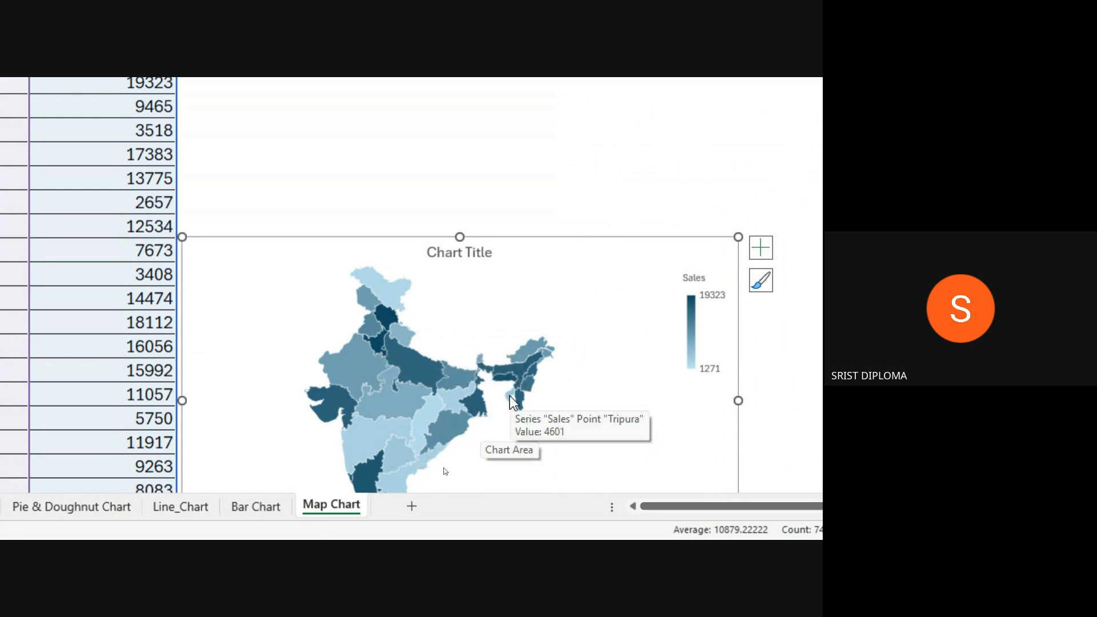
mouse_move(421, 437)
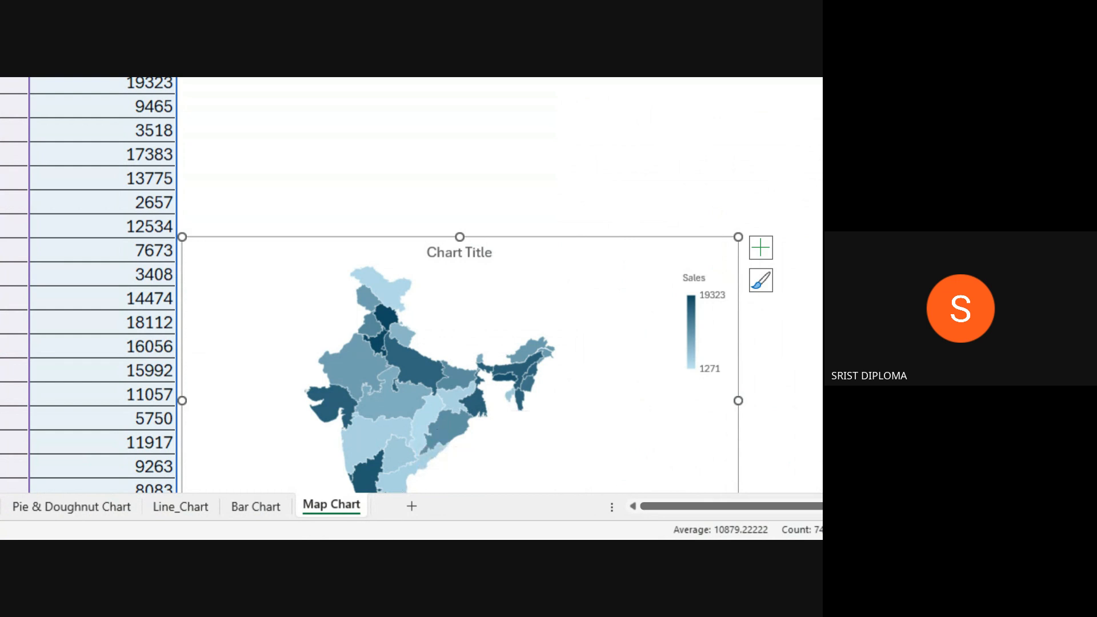
scroll(440, 438, down, 2)
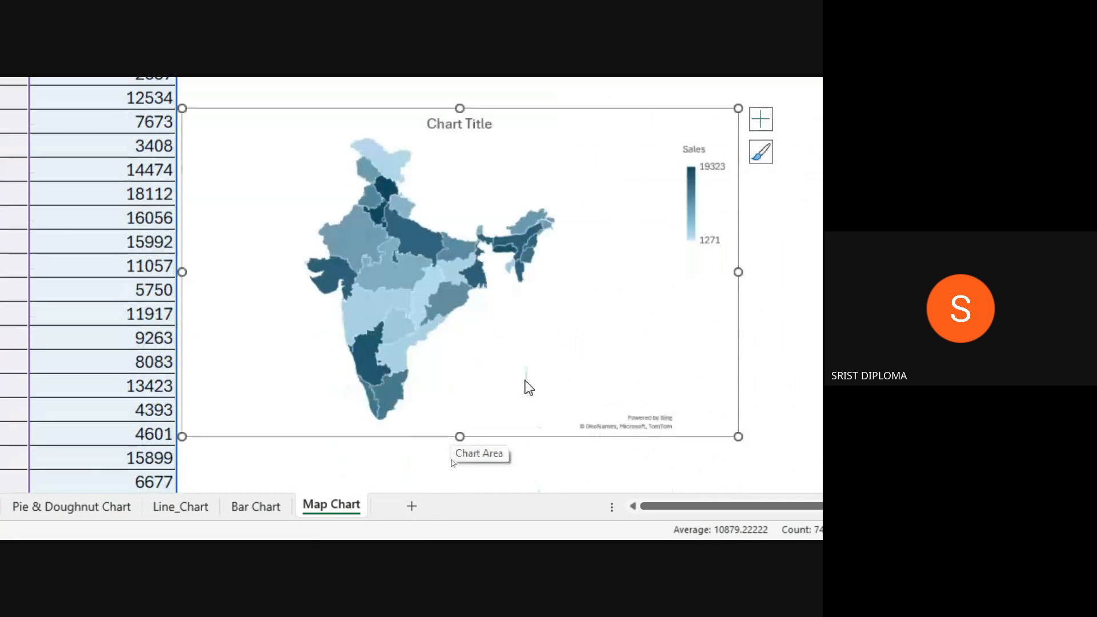
mouse_move(525, 384)
mouse_move(349, 389)
mouse_move(341, 280)
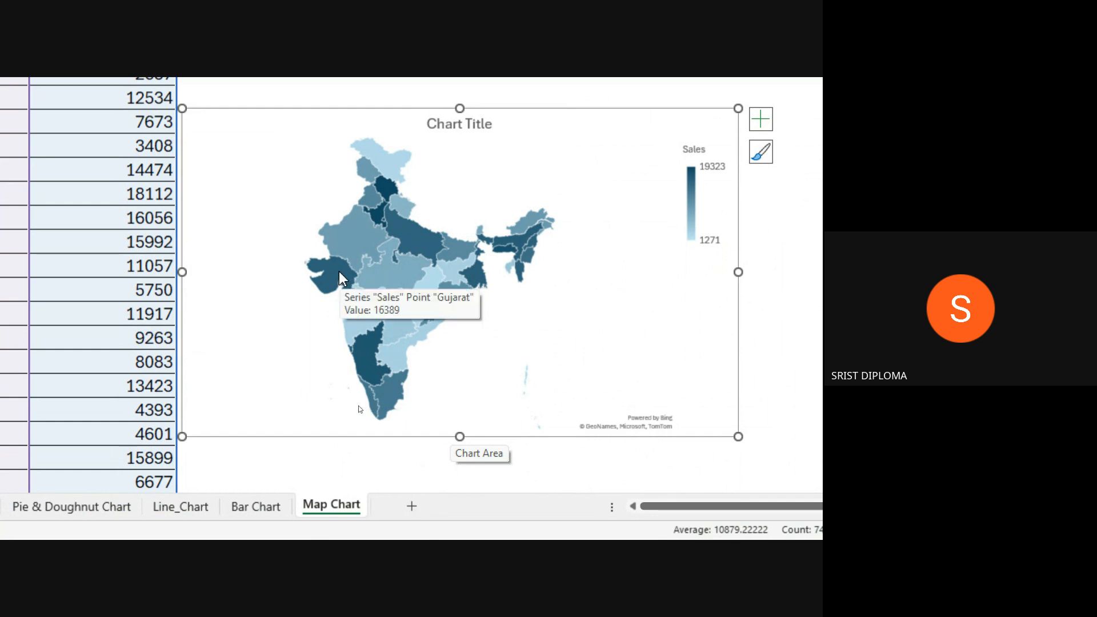
mouse_move(480, 279)
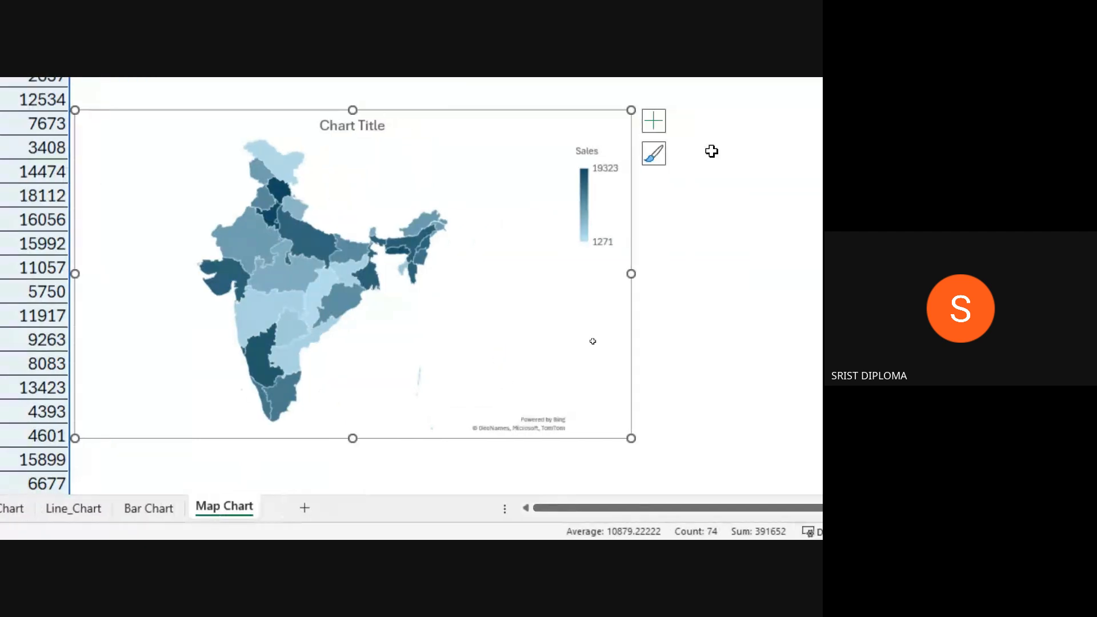
- Add data labels to the map chart so each state carries its sales value
click(654, 121)
click(696, 159)
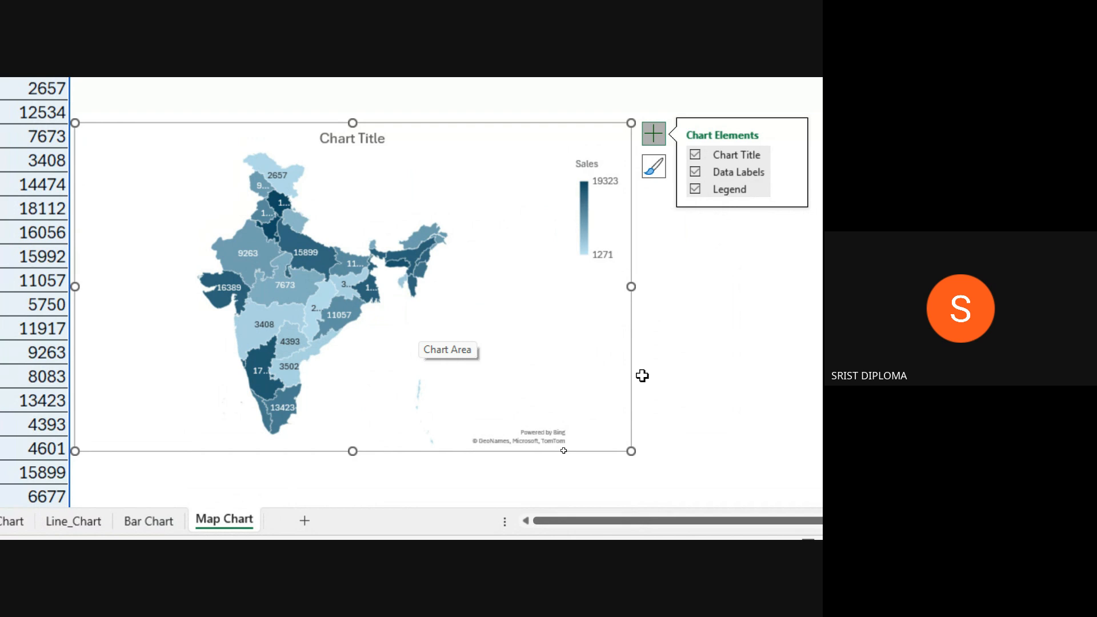
- Open the style choices for the map chart
click(657, 169)
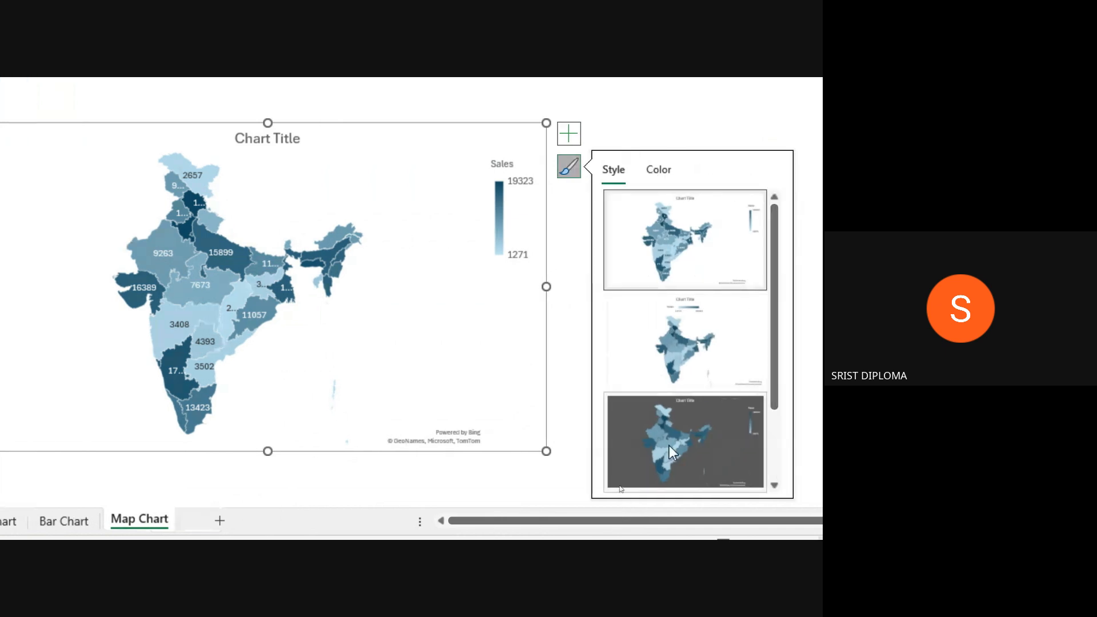